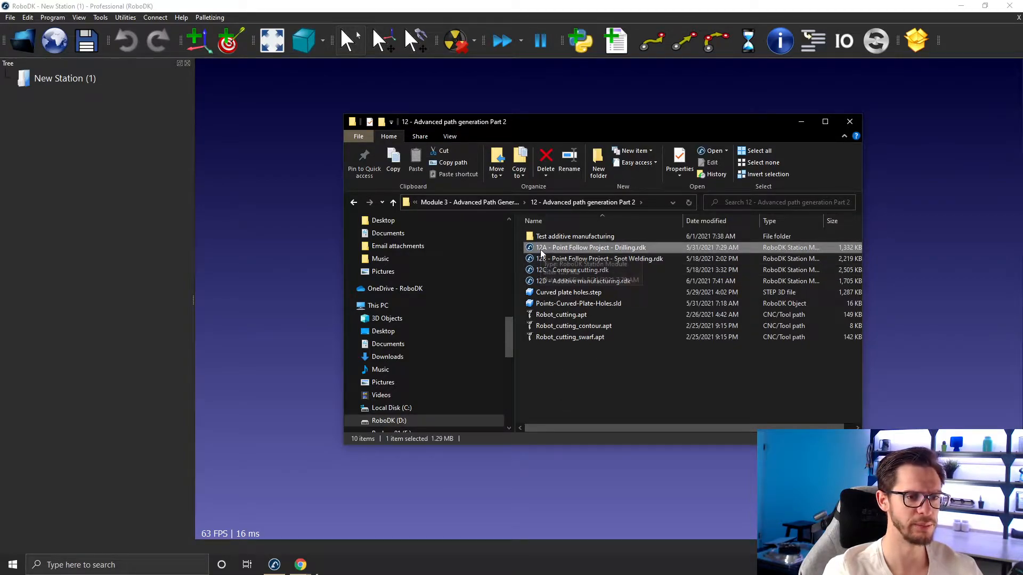
- Load the station 12A - Point Follow Project - Drilling.rdk and import Curved plate holes.step into it
drag(573, 249, 292, 231)
drag(580, 127, 640, 131)
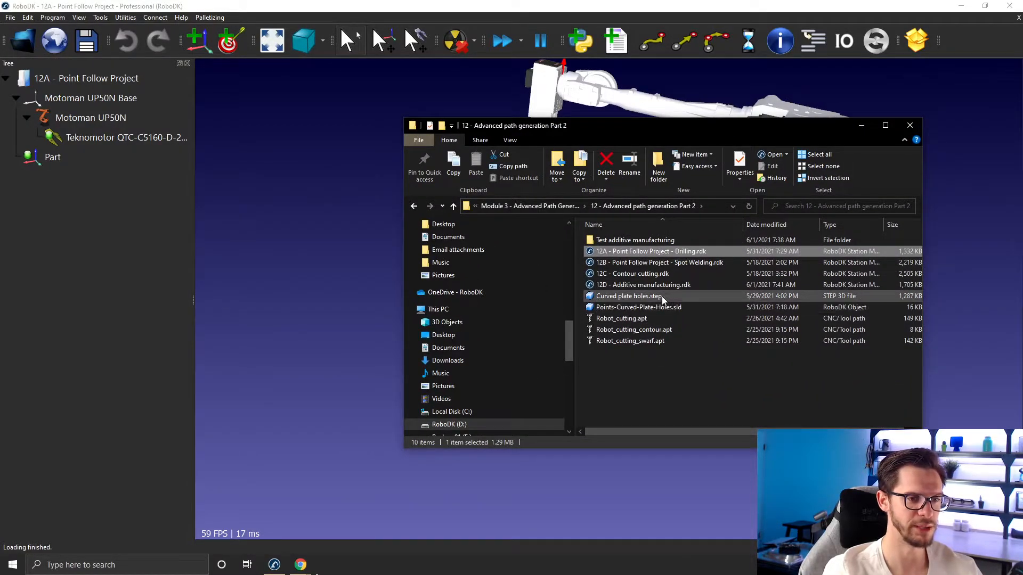
drag(596, 296, 343, 282)
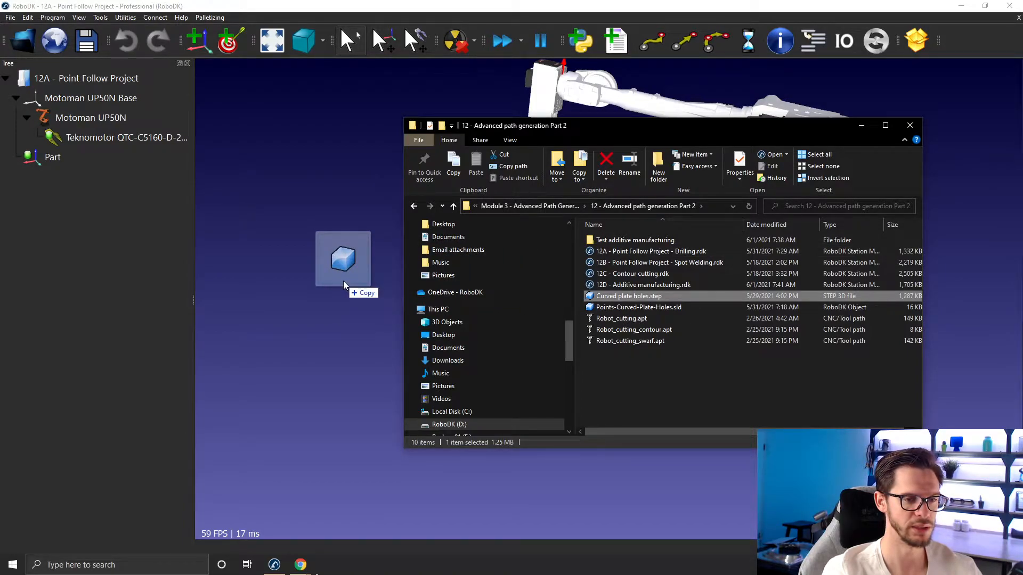
drag(343, 280, 264, 267)
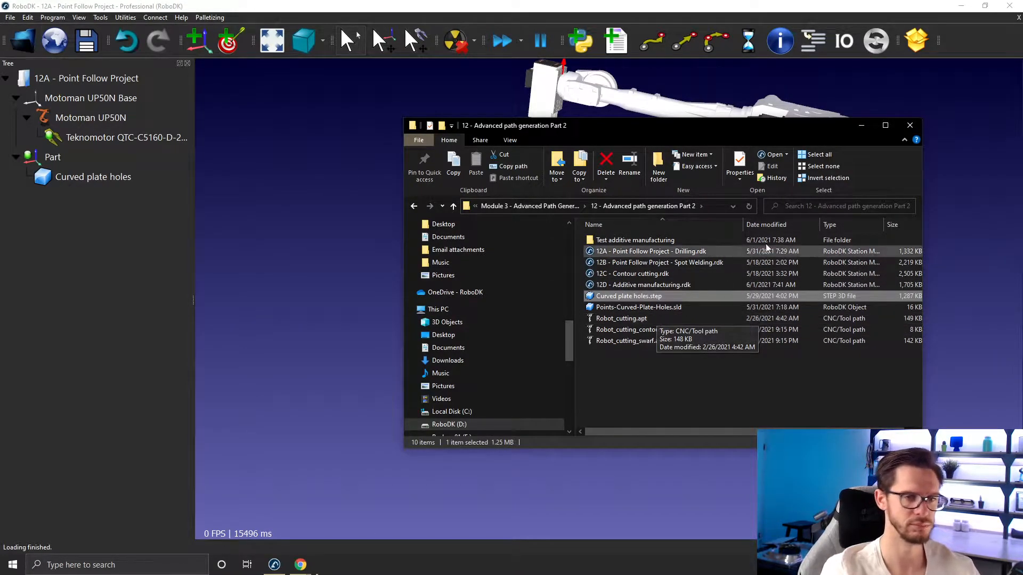
drag(722, 137, 639, 204)
click(781, 200)
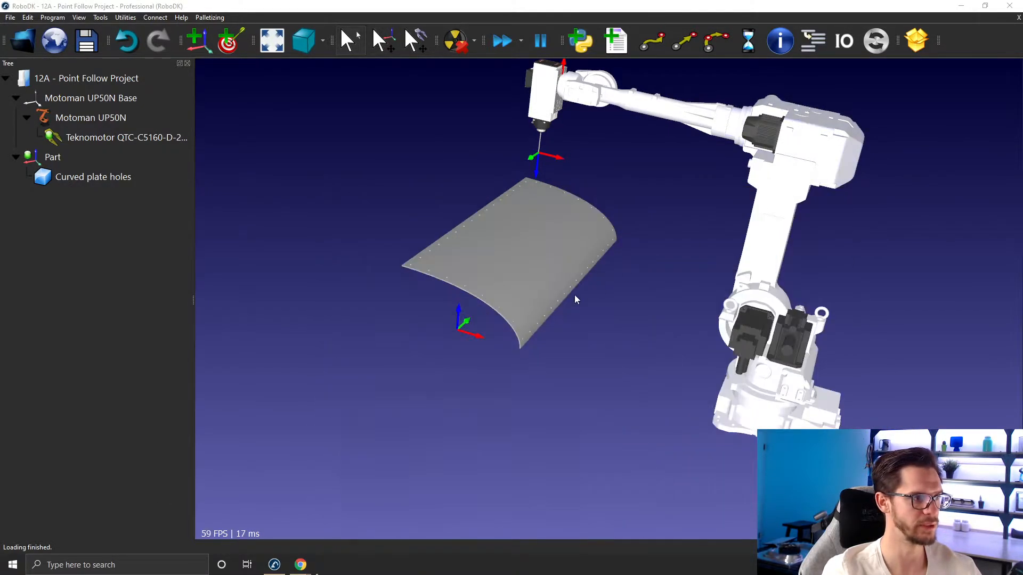
- Examine the curved plate and the rows of holes along its edges up close
scroll(503, 275, up, 4)
middle_drag(501, 274, 530, 278)
right_drag(531, 278, 545, 326)
click(352, 564)
mouse_move(335, 523)
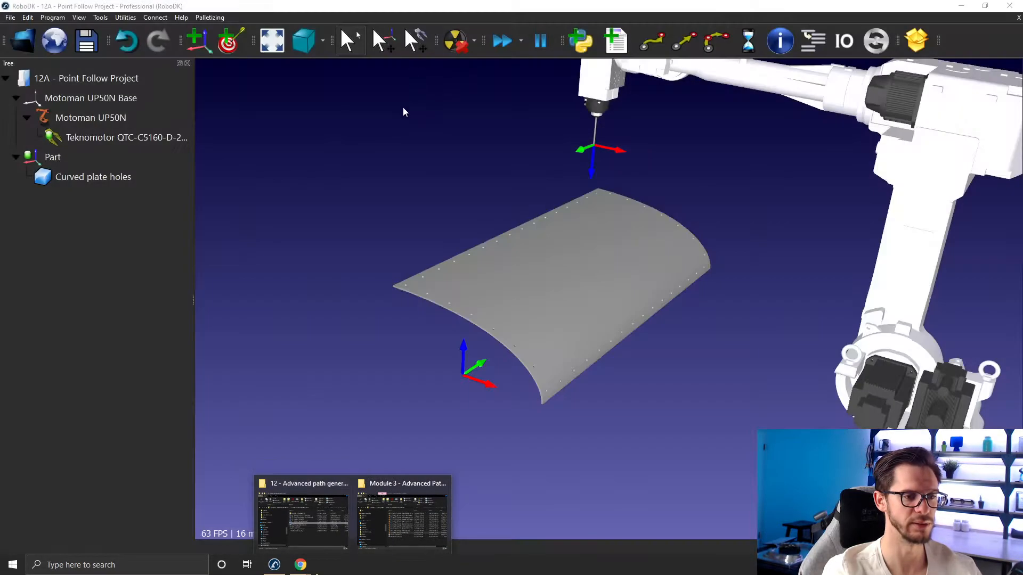
click(375, 212)
scroll(446, 305, up, 2)
scroll(446, 301, up, 2)
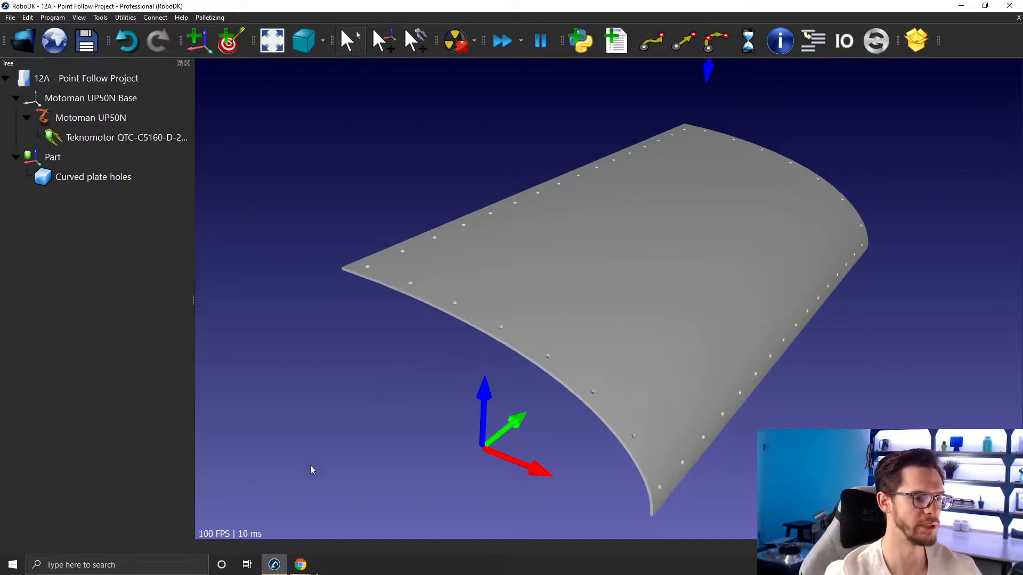
- Search the computer for Autodesk Fusion 360 and launch it
click(116, 567)
text(f)
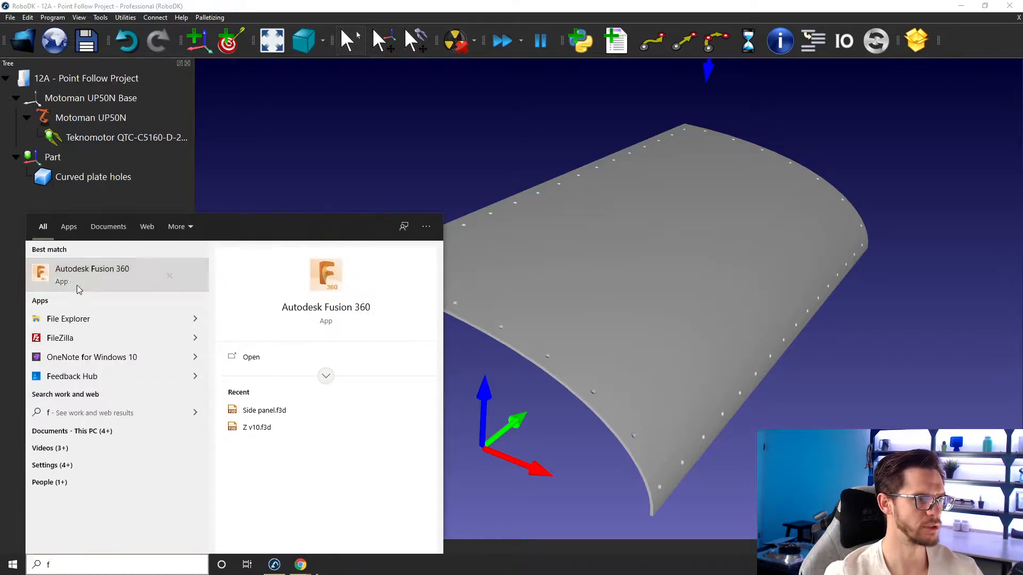
click(73, 286)
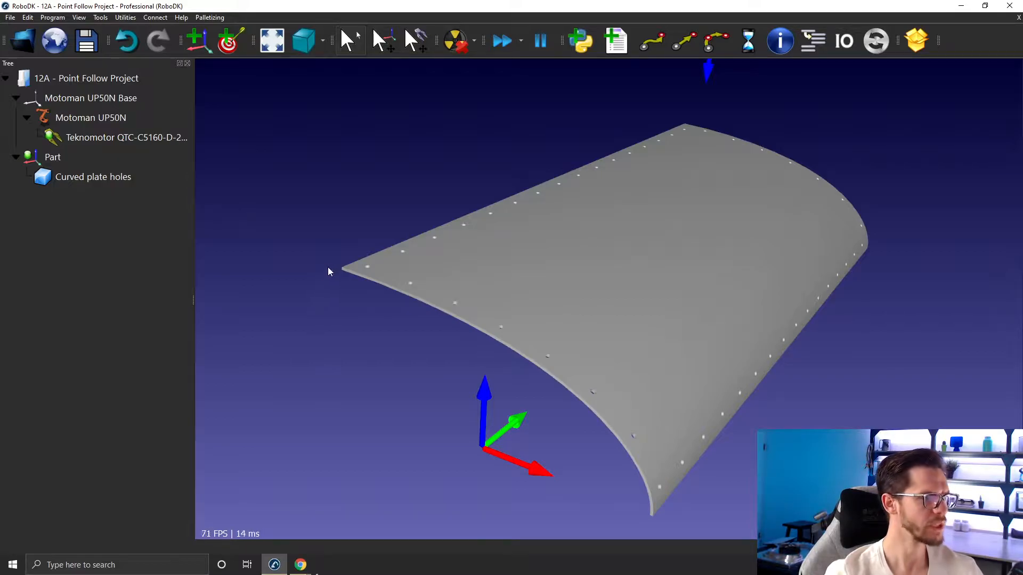
- Create a point follow project and move its settings window clear of most of the curved plate
middle_drag(411, 276, 355, 261)
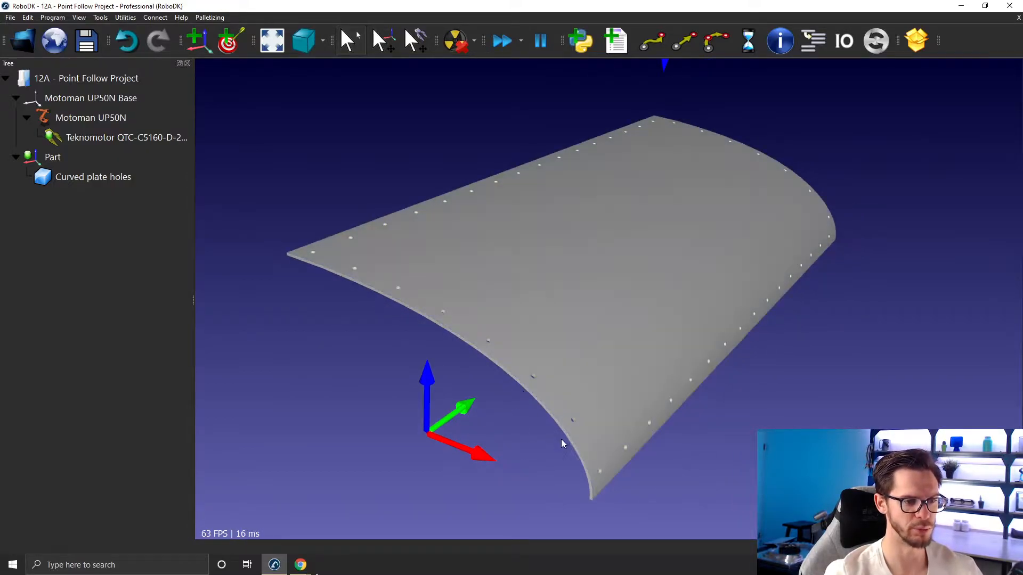
click(128, 18)
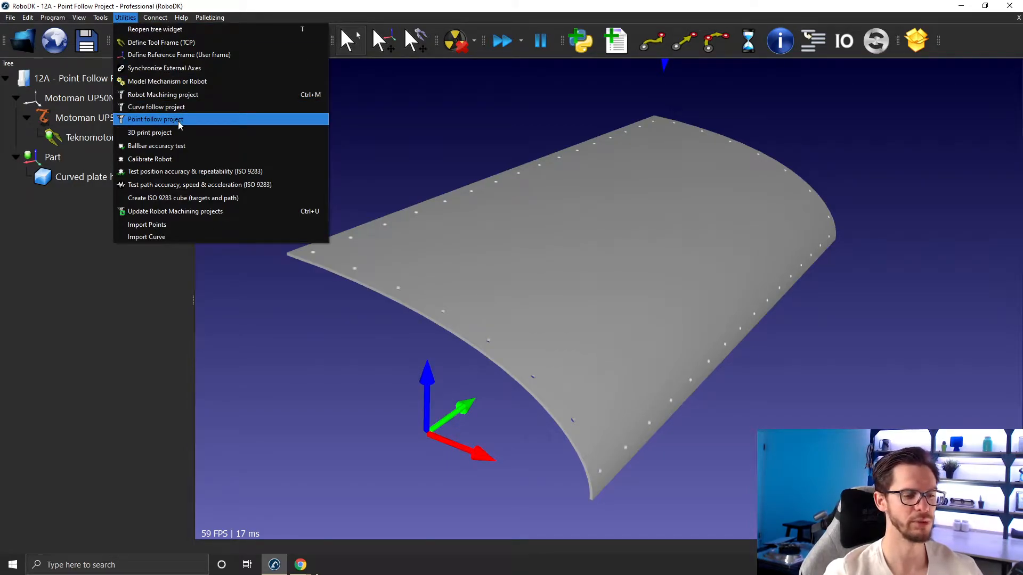
click(449, 79)
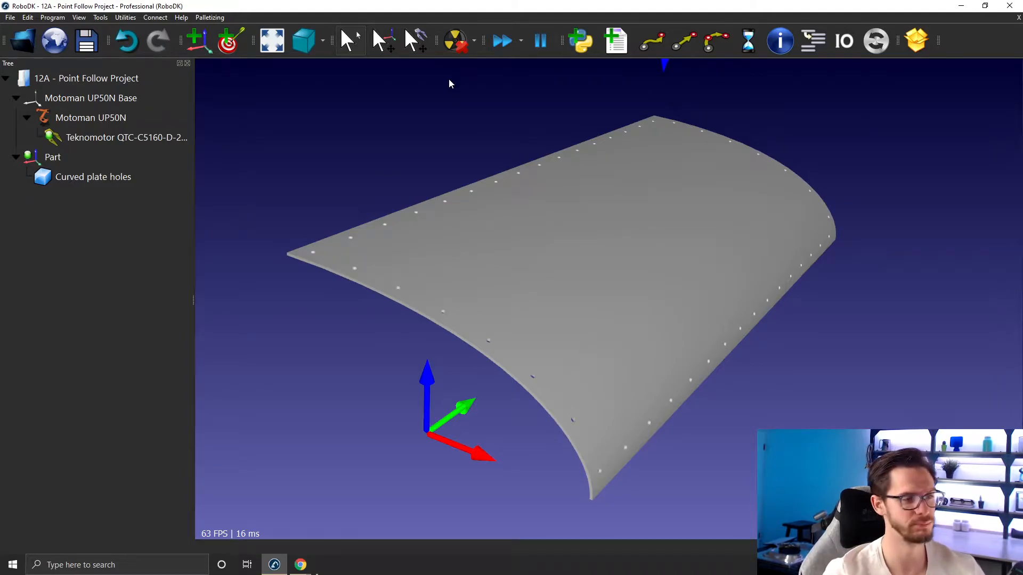
click(126, 18)
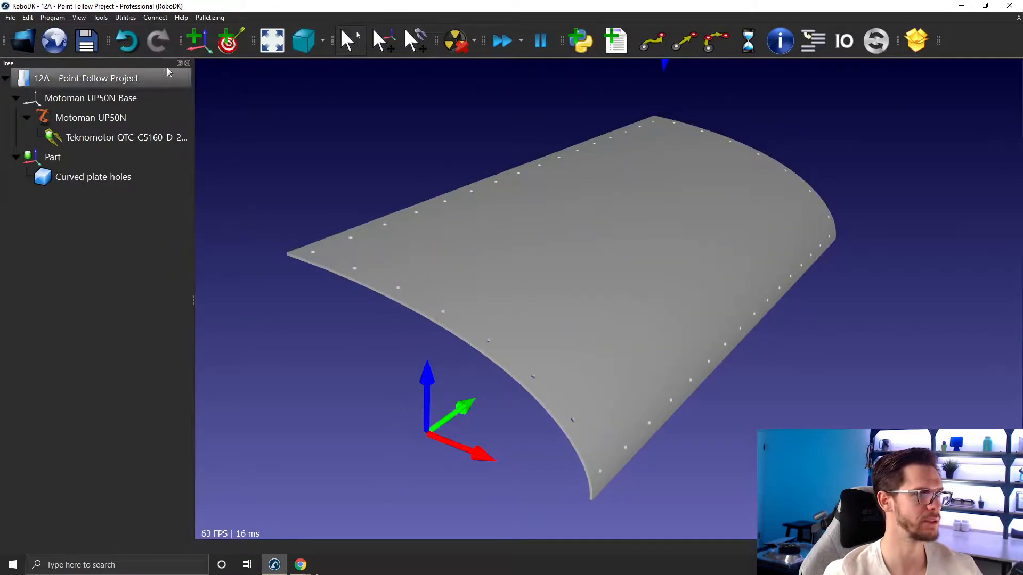
click(126, 19)
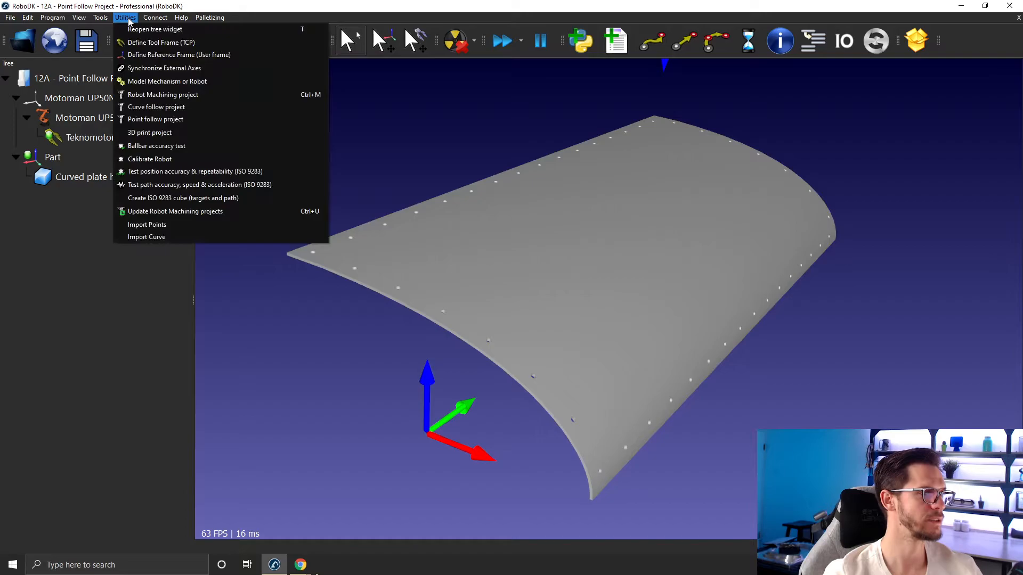
click(160, 123)
drag(626, 267, 821, 67)
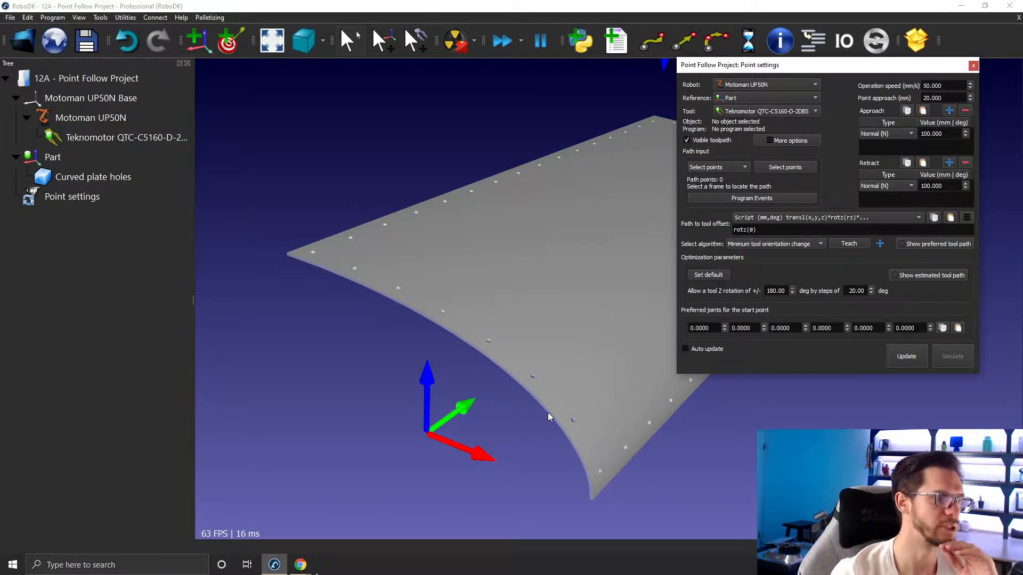
click(237, 111)
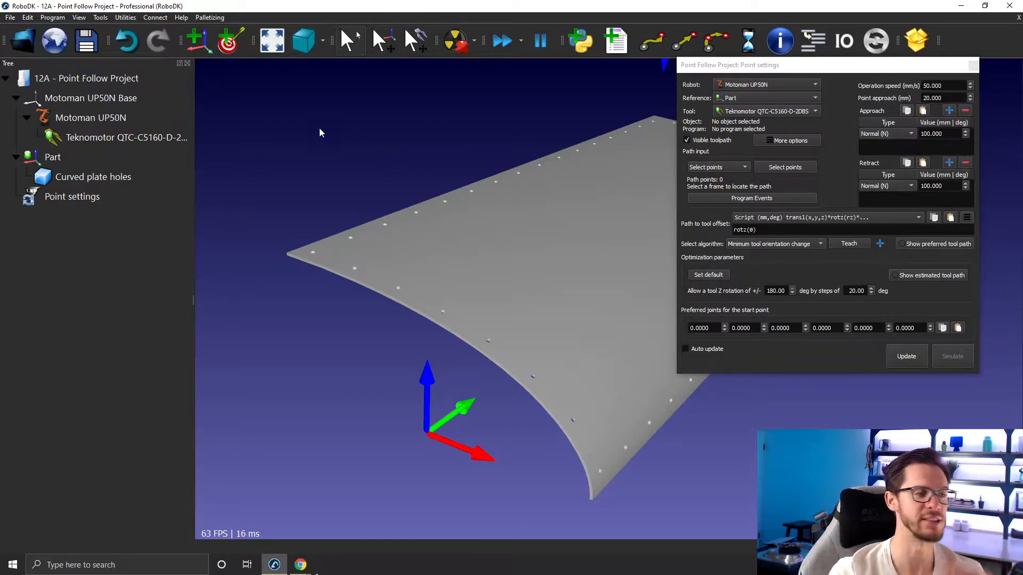
click(102, 20)
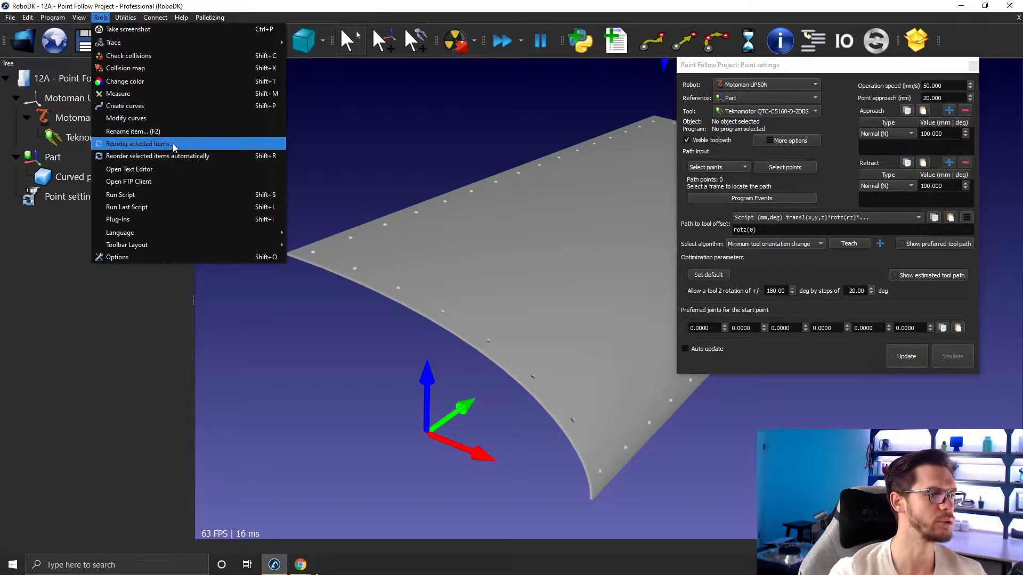
mouse_move(125, 17)
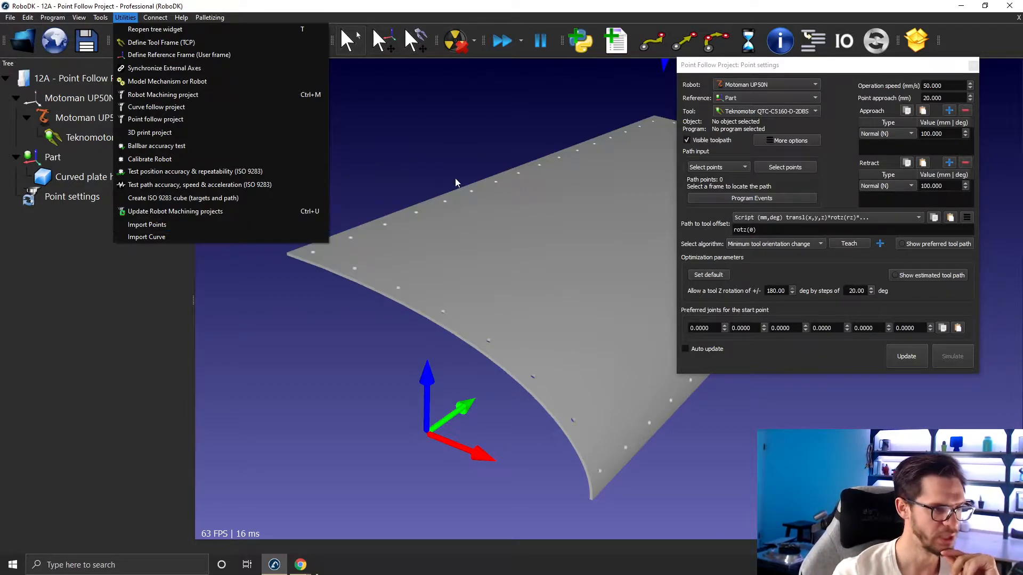
click(422, 175)
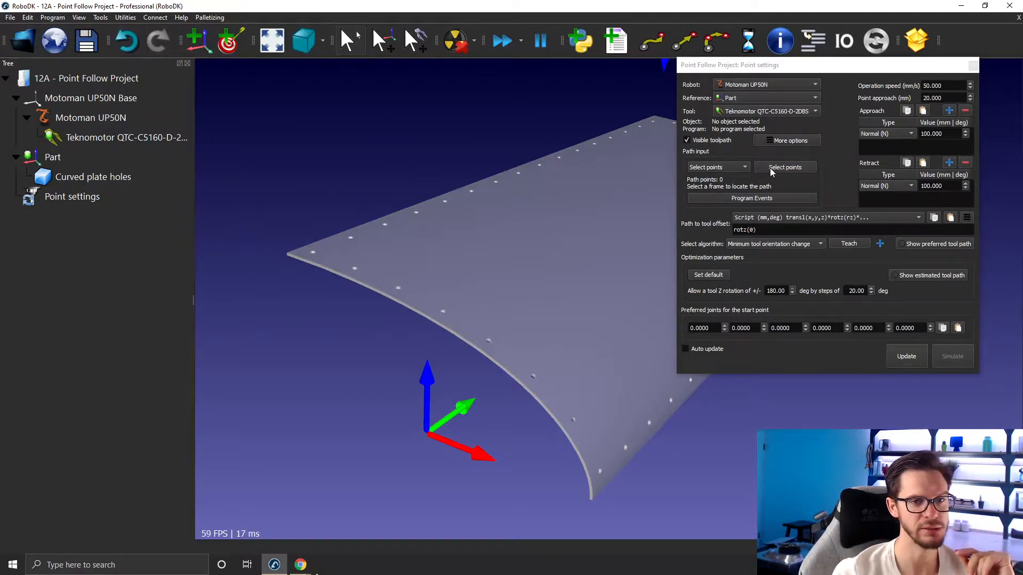
- Start selecting the path points with arc-center snapping and pick the first three hole centers along the plate's front curved edge
click(771, 168)
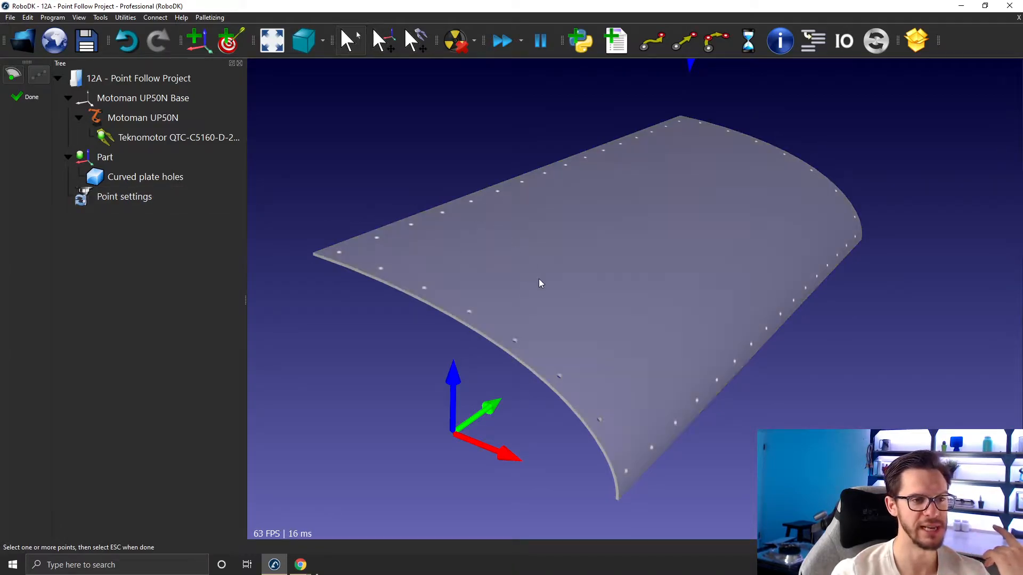
scroll(282, 292, up, 2)
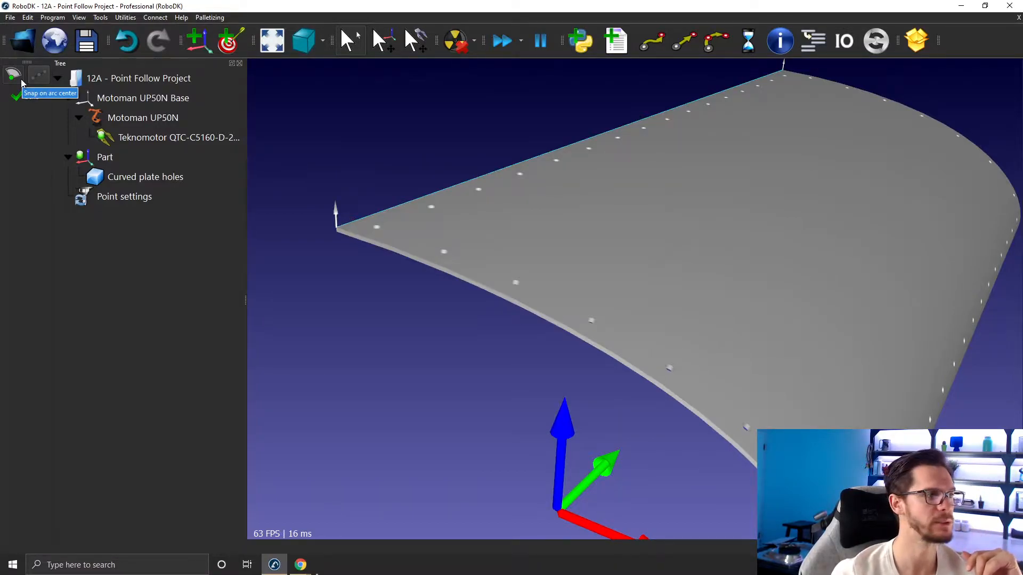
scroll(376, 256, up, 4)
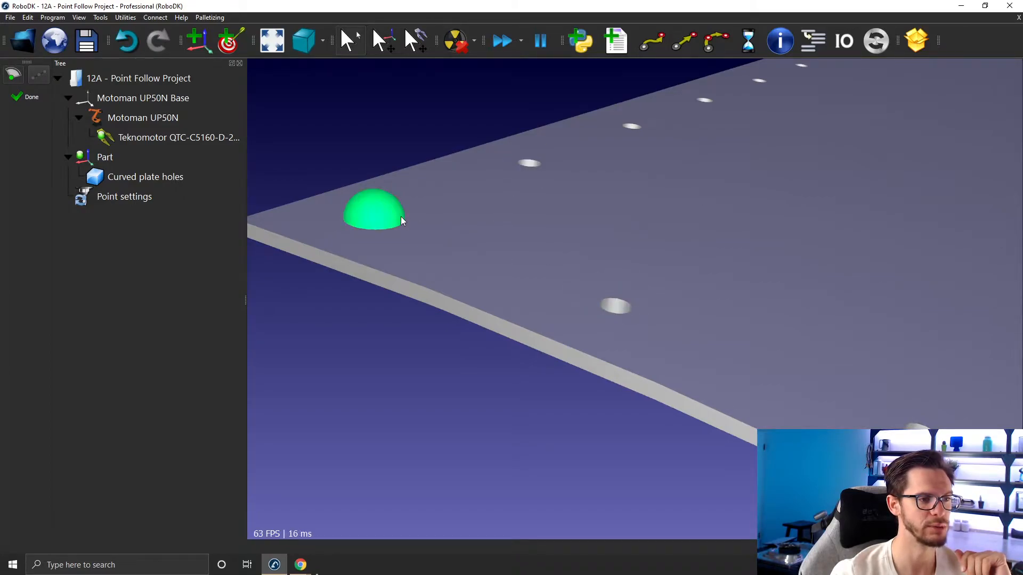
click(402, 220)
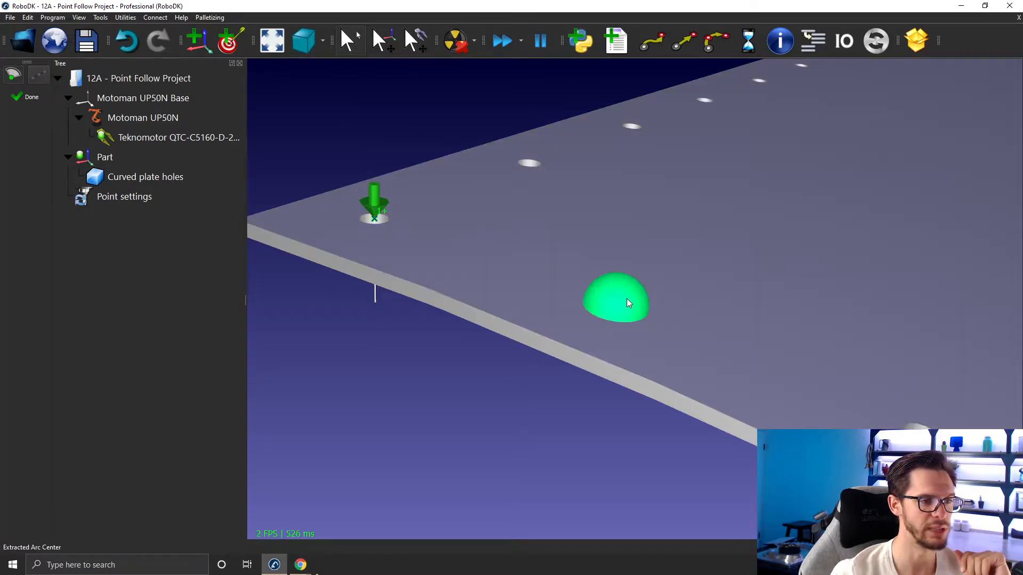
click(627, 302)
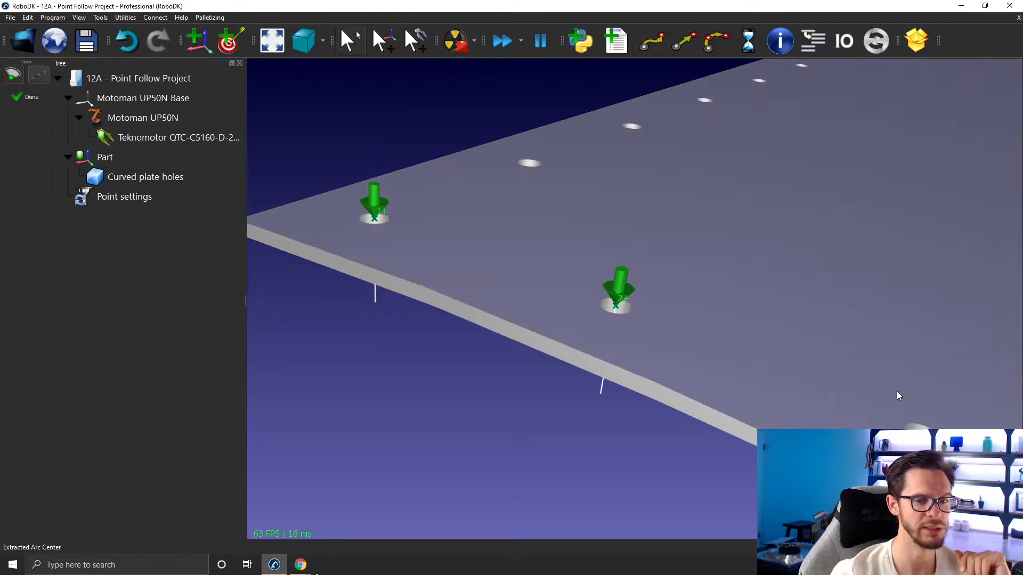
click(923, 430)
- Add the centers of the fourth, fifth and sixth holes along the front curved edge to the path
middle_drag(897, 392, 502, 170)
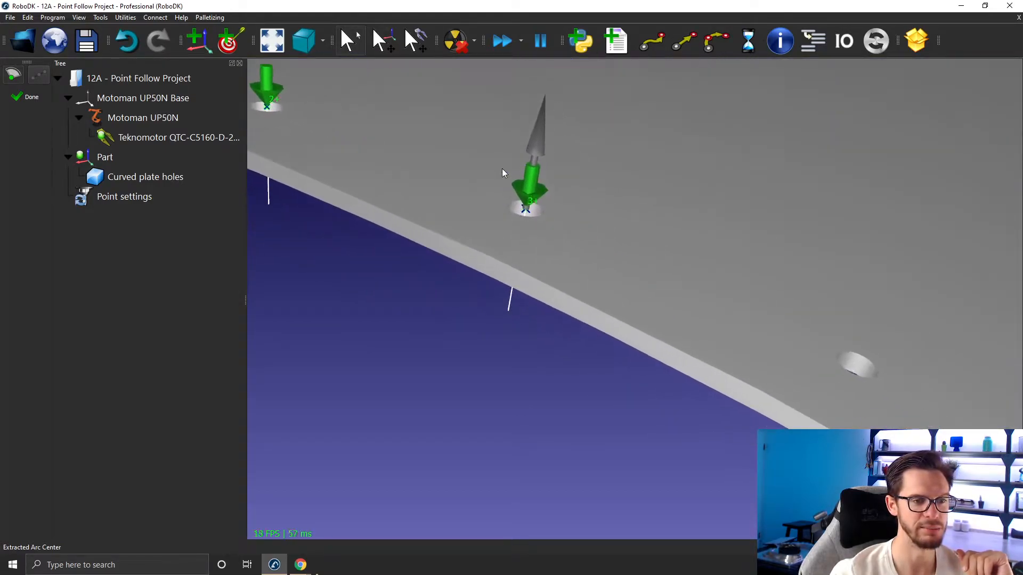
click(880, 372)
middle_drag(884, 371, 479, 141)
click(848, 355)
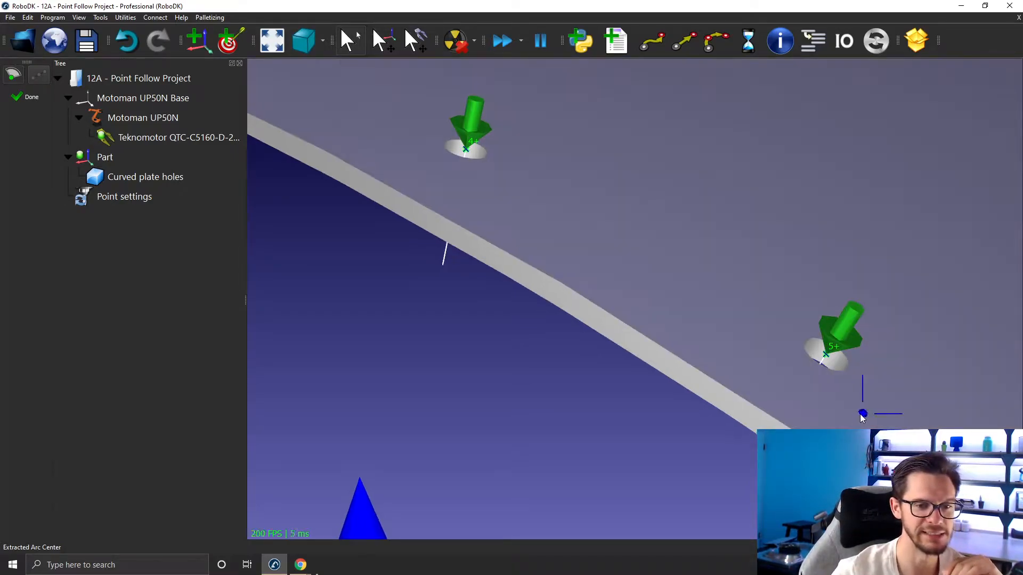
middle_drag(863, 418, 571, 178)
click(896, 338)
- Add the last two hole centers at the lower end of the front curved edge and finish the point selection
middle_drag(900, 394, 586, 160)
middle_drag(837, 422, 676, 206)
click(755, 248)
middle_drag(810, 365, 834, 301)
click(747, 469)
scroll(753, 459, down, 8)
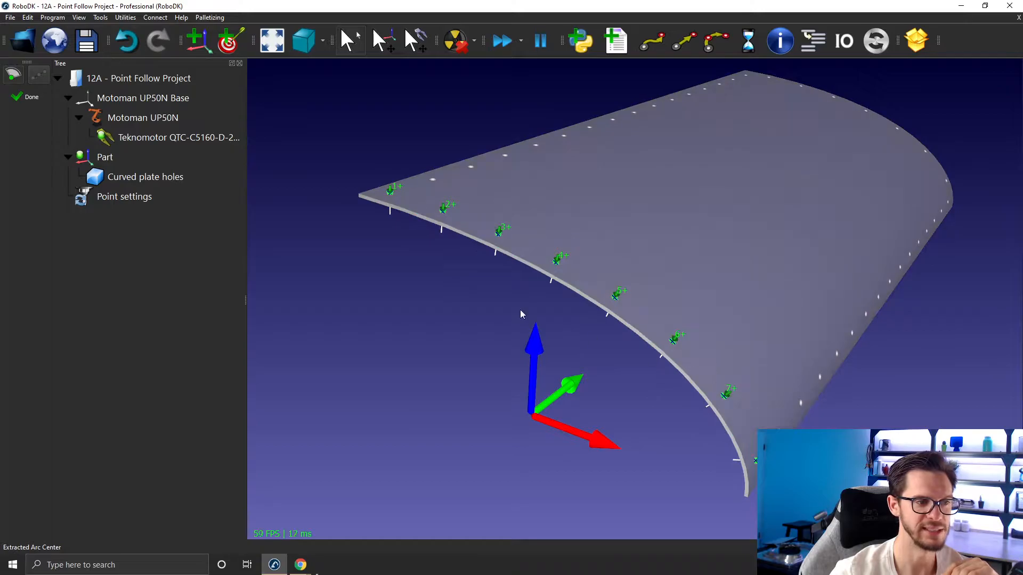
click(25, 101)
- Check the toolpath over the front-edge holes from the side and generate the robot program
right_drag(457, 354, 508, 324)
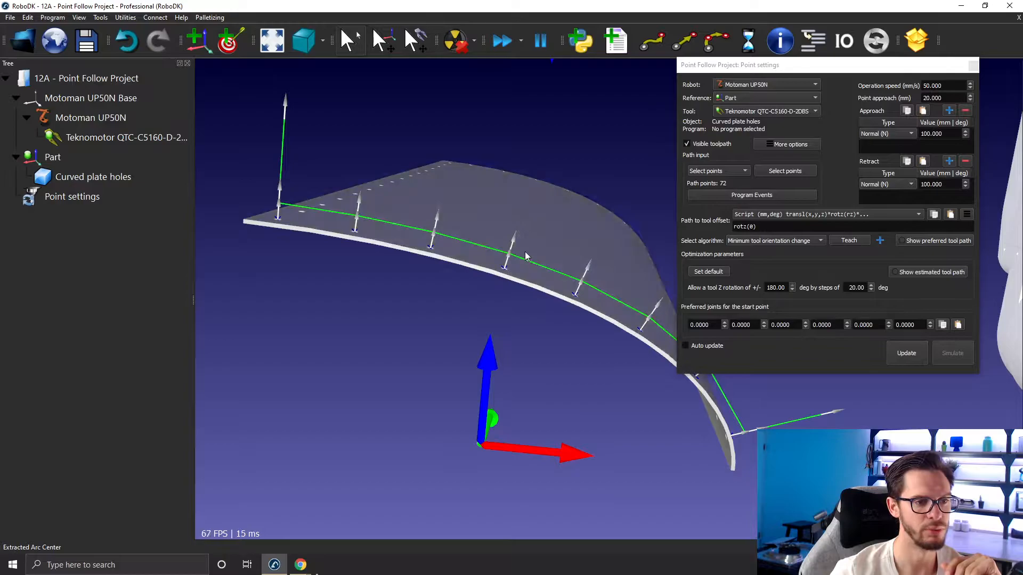
middle_drag(633, 302, 555, 252)
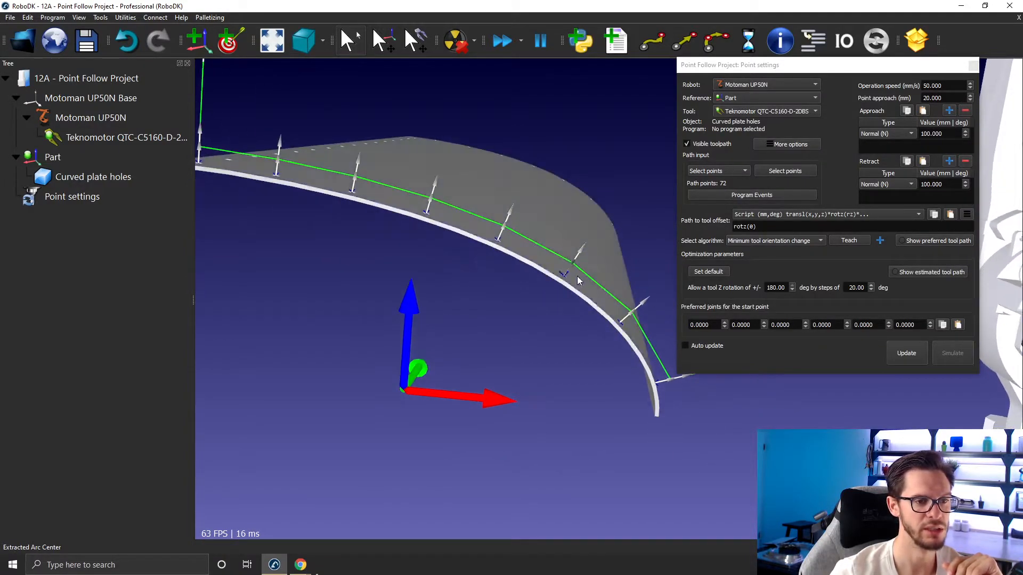
right_drag(627, 313, 613, 311)
drag(613, 315, 509, 341)
click(905, 353)
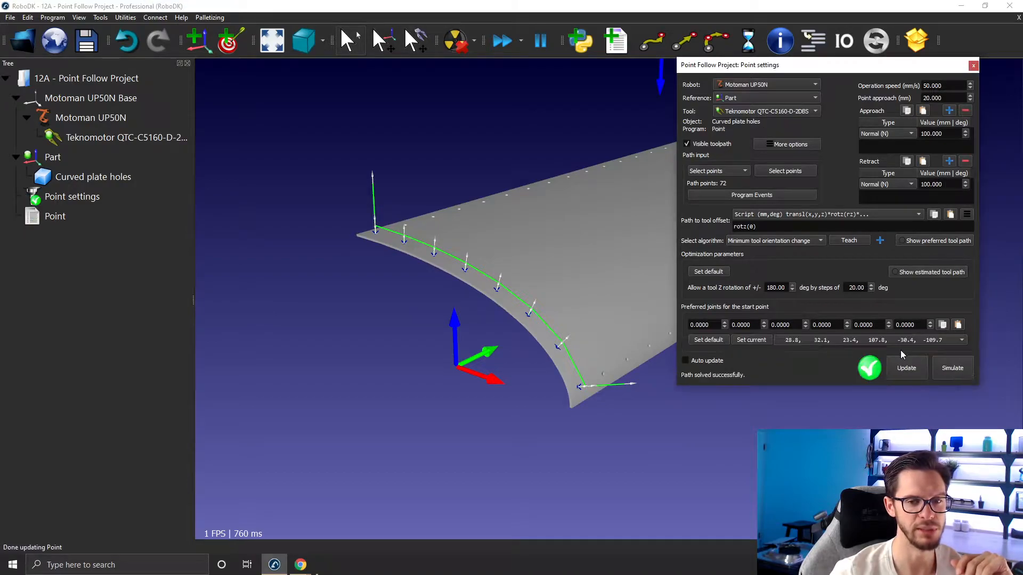
- Show the preferred tool path and set the path to tool offset to rotz(-90)
scroll(609, 305, down, 3)
middle_drag(608, 302, 584, 301)
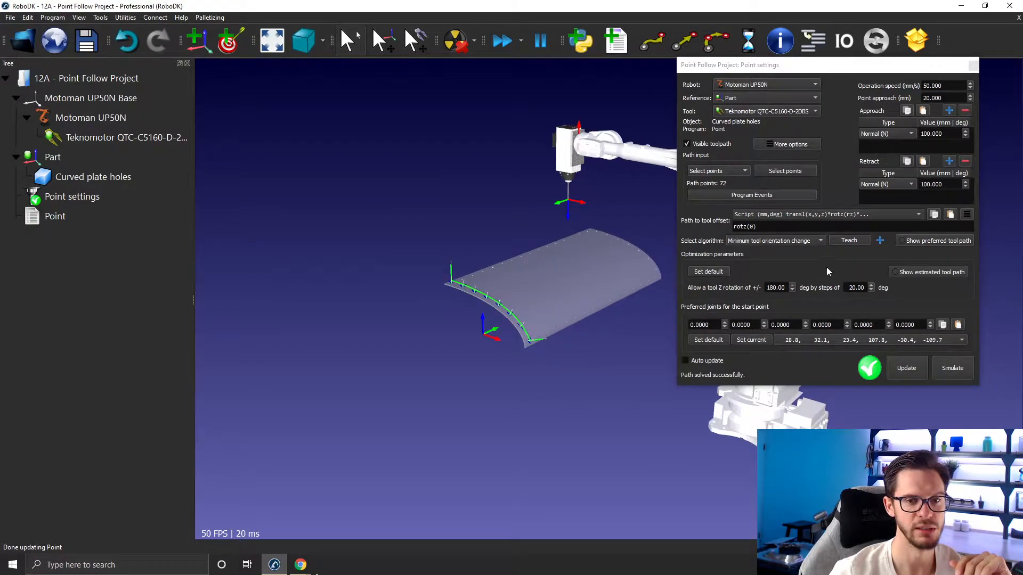
click(914, 241)
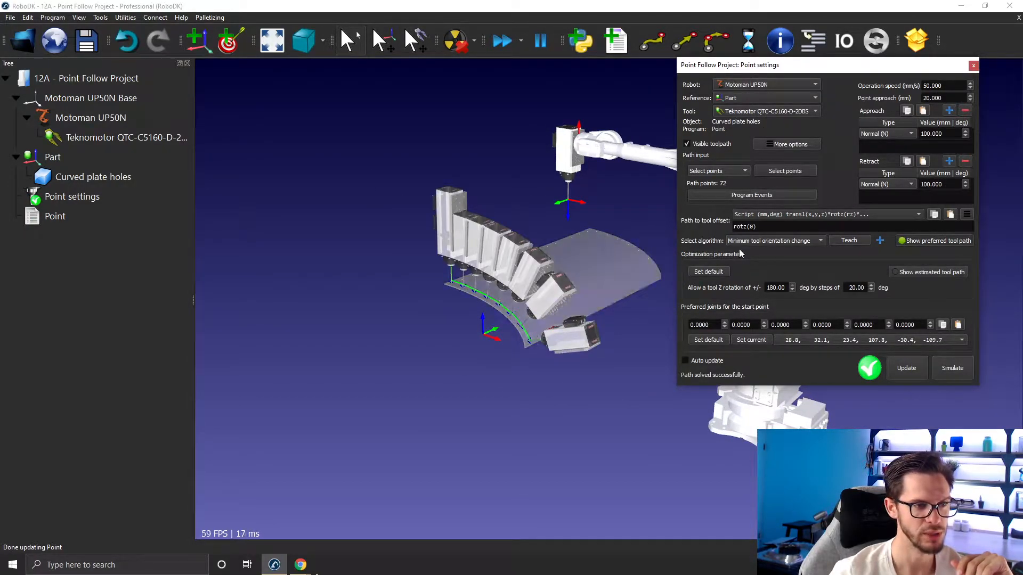
text(-4)
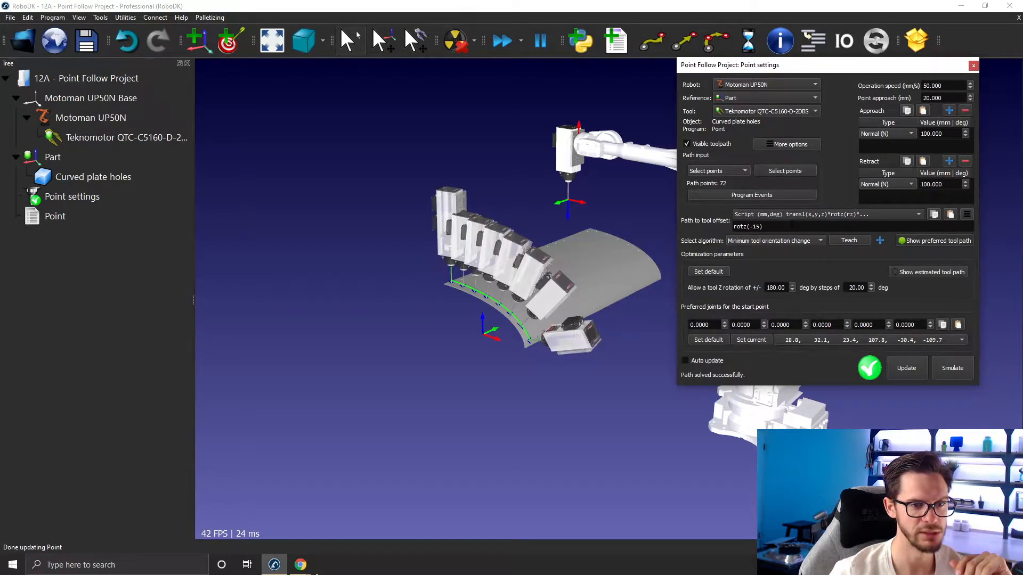
key(BackSpace)
text(90)
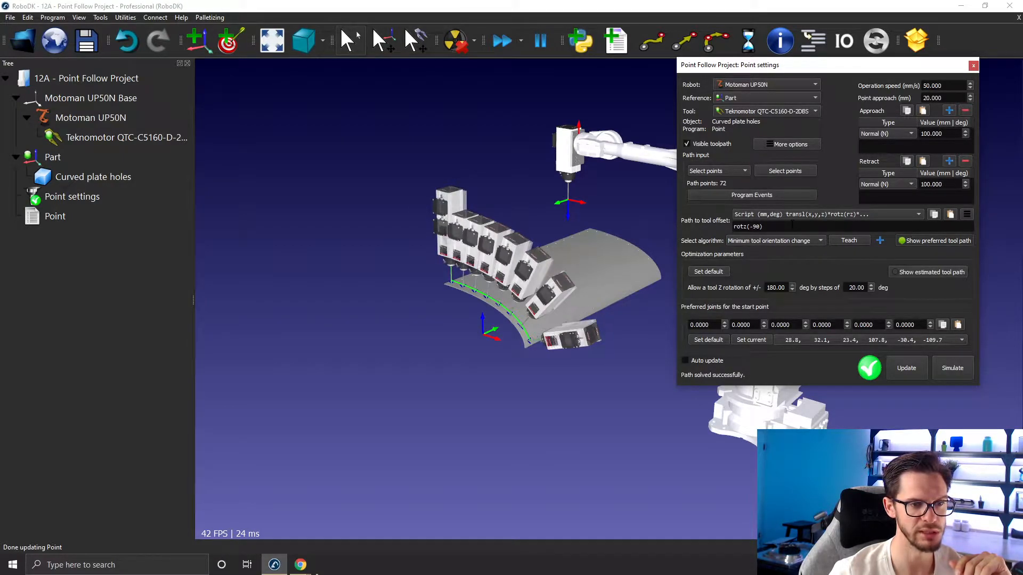
- Update the robot program with the new tool offset and simulate it over the holes
click(901, 373)
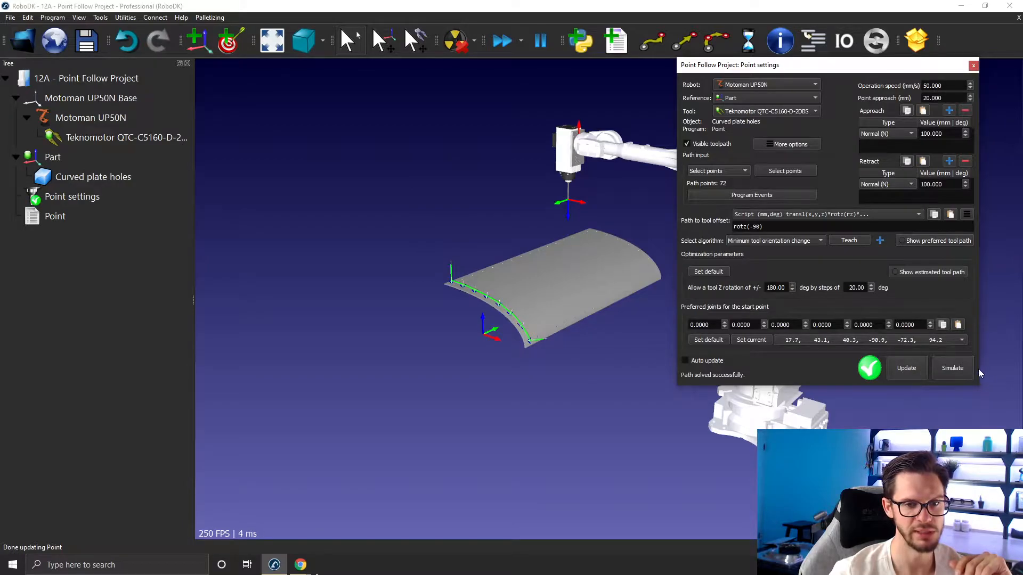
click(952, 368)
scroll(496, 272, up, 2)
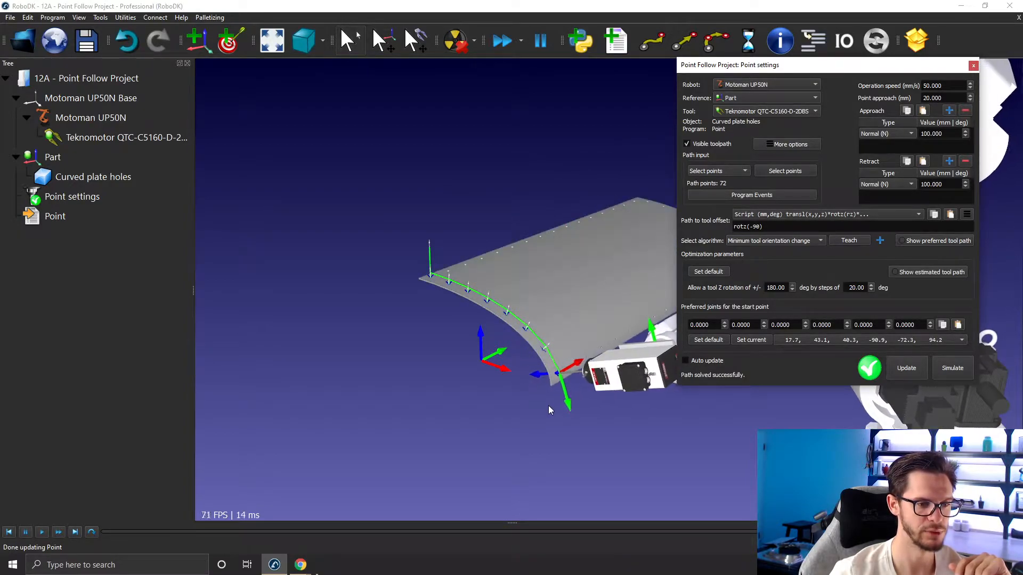
- Reduce the displayed reference frame size and examine the drill tip at the lowest hole of the front curved edge
middle_drag(550, 408, 463, 296)
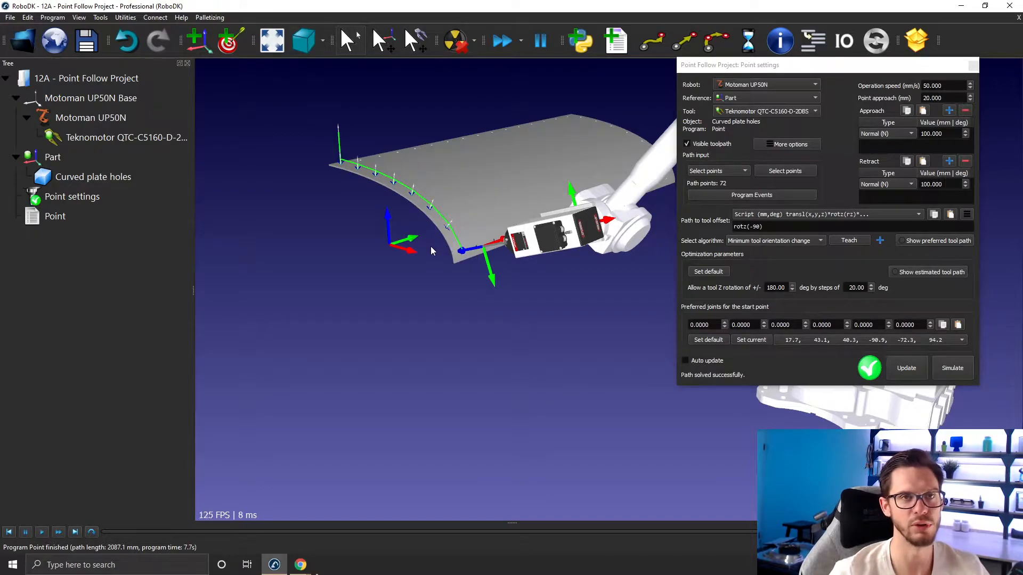
scroll(383, 203, up, 3)
right_drag(508, 280, 541, 271)
scroll(541, 270, up, 4)
key(minus)
key(minus)
key(minus)
key(minus)
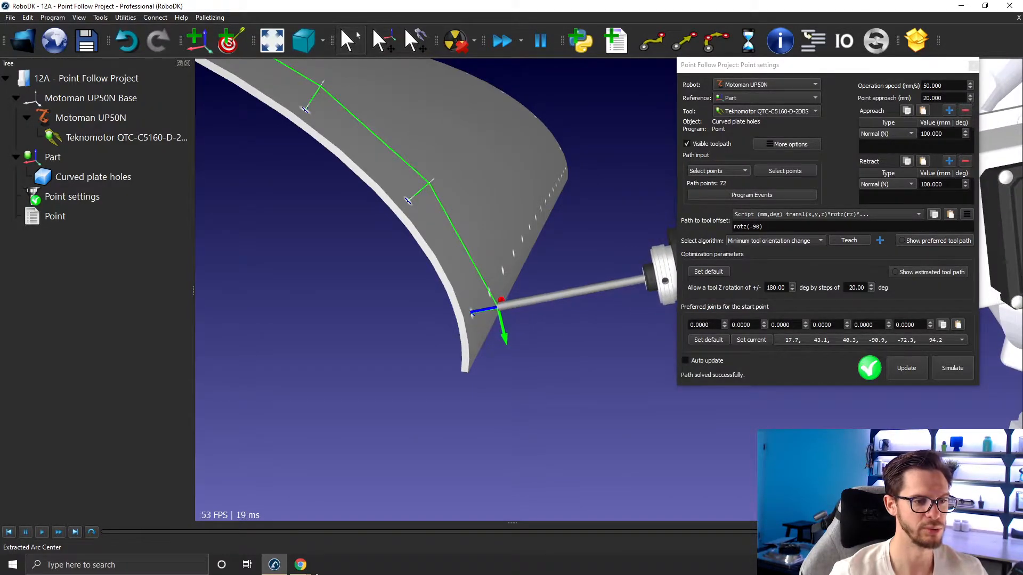
scroll(499, 333, up, 8)
scroll(500, 325, down, 12)
- Set the X value of the Teknomotor spindle's tool center point to -350 mm
right_drag(506, 314, 499, 257)
double_click(508, 254)
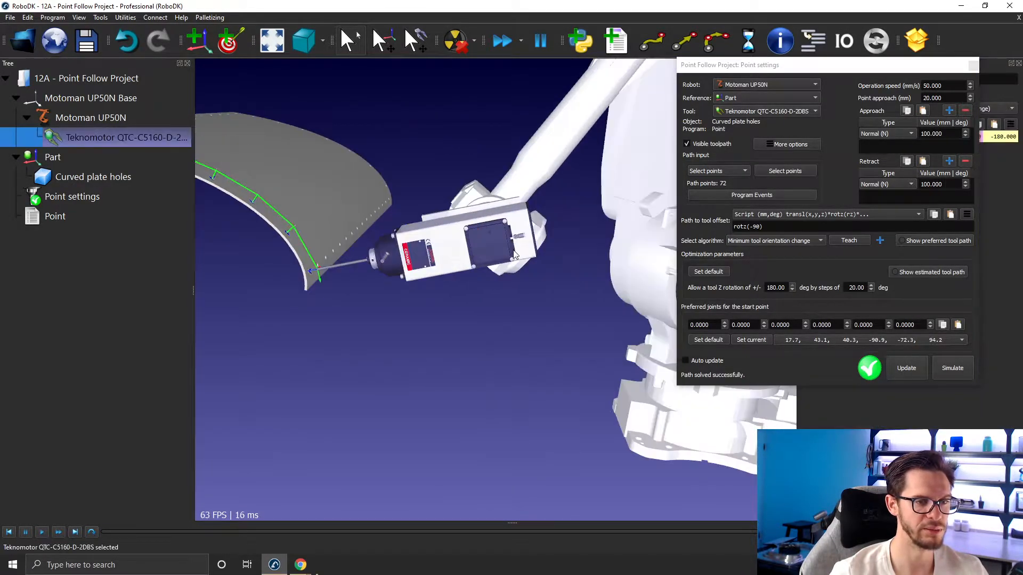
drag(872, 66, 676, 253)
click(819, 137)
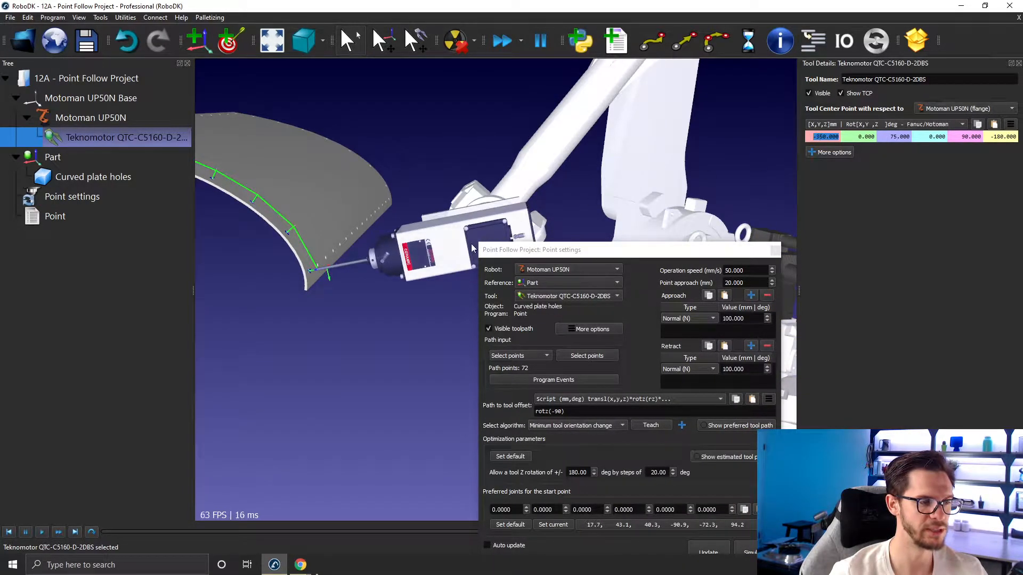
scroll(316, 264, up, 5)
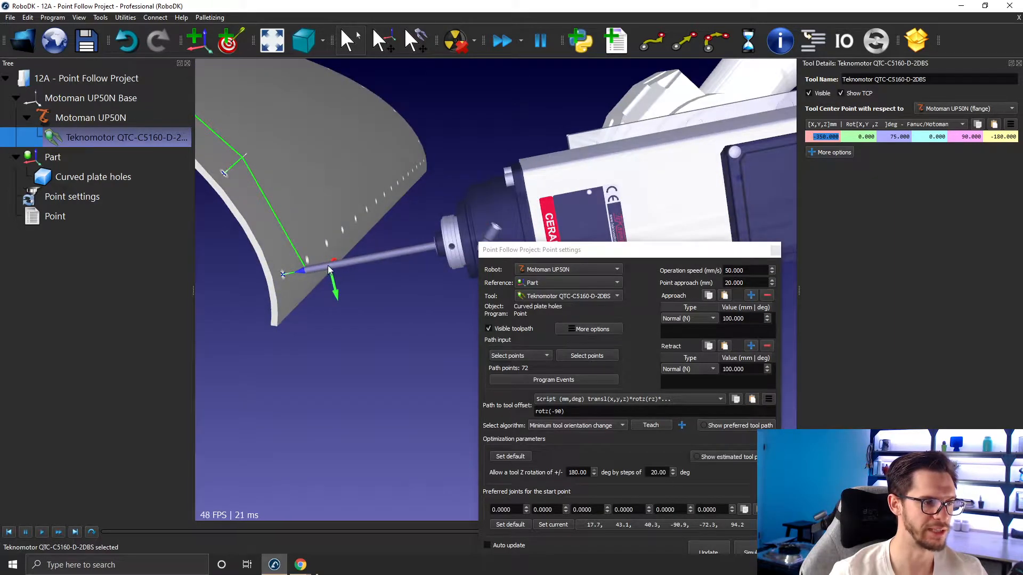
- Update the point follow program for the changed tool center point and simulate it over the front-edge holes
drag(613, 253, 630, 134)
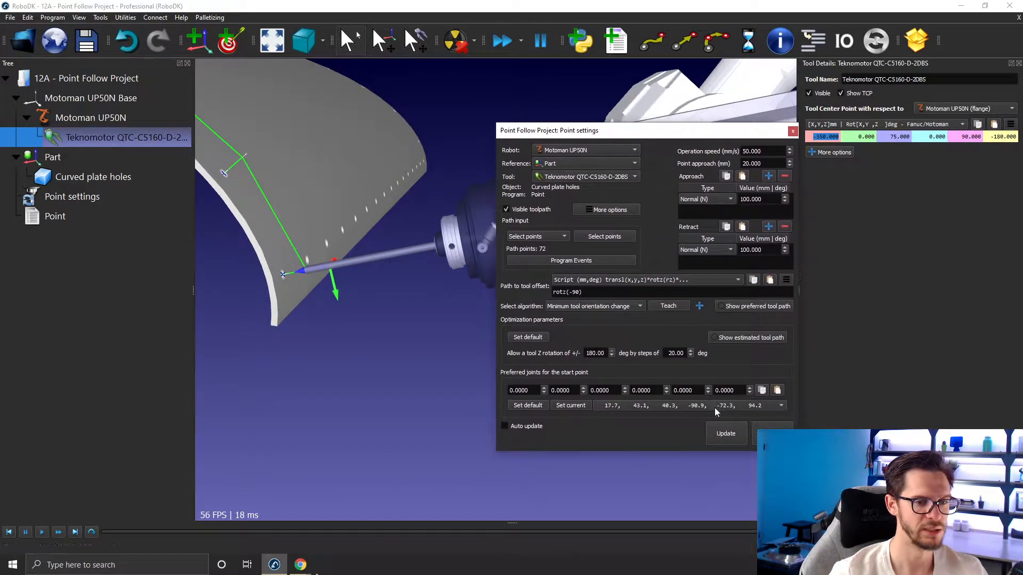
click(725, 433)
scroll(392, 357, down, 5)
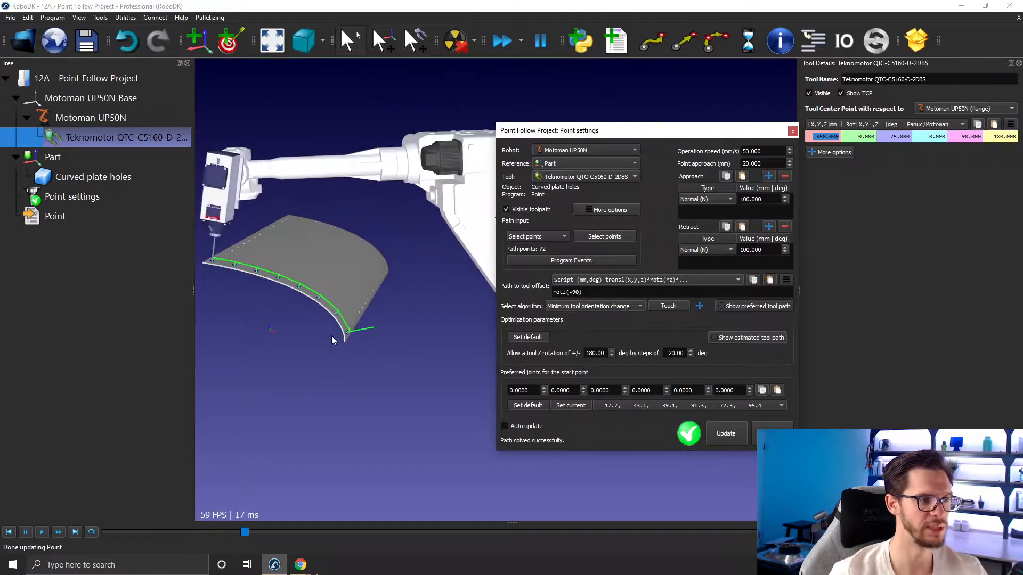
scroll(363, 263, up, 5)
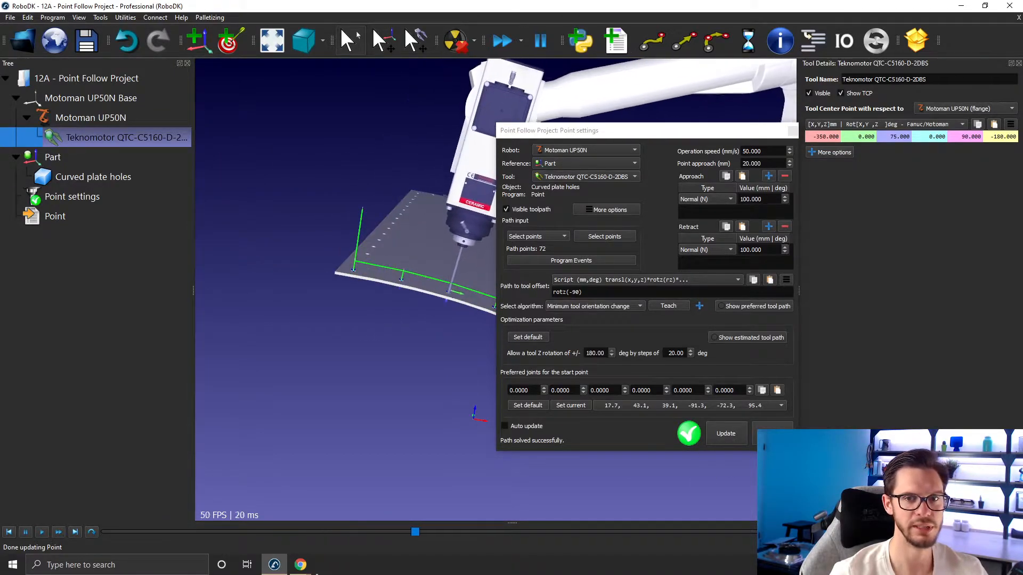
- Close the tool details and rewind the simulation to the drilling of the first hole
click(1018, 63)
drag(698, 132, 919, 66)
middle_drag(528, 261, 379, 279)
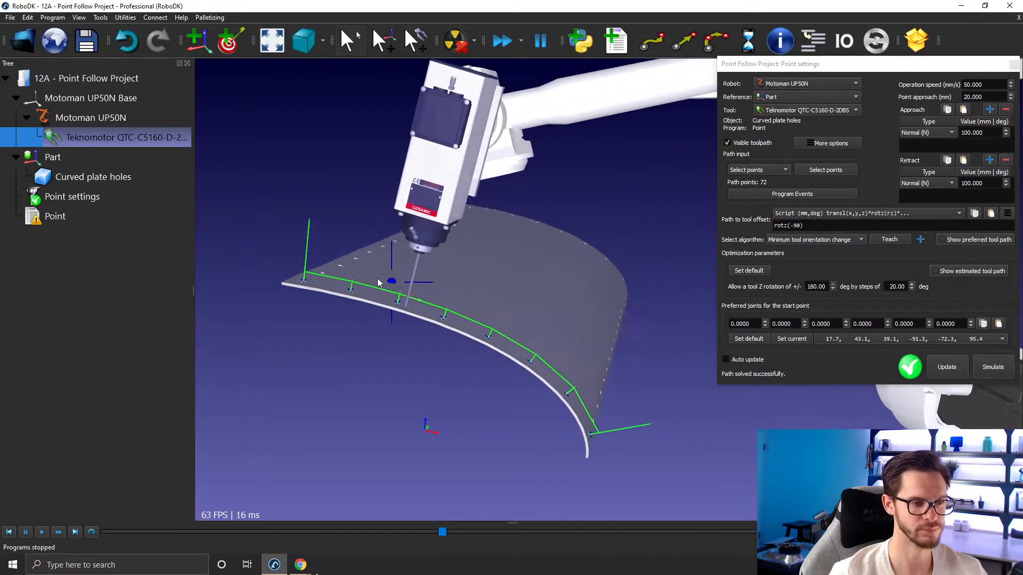
drag(445, 534, 278, 495)
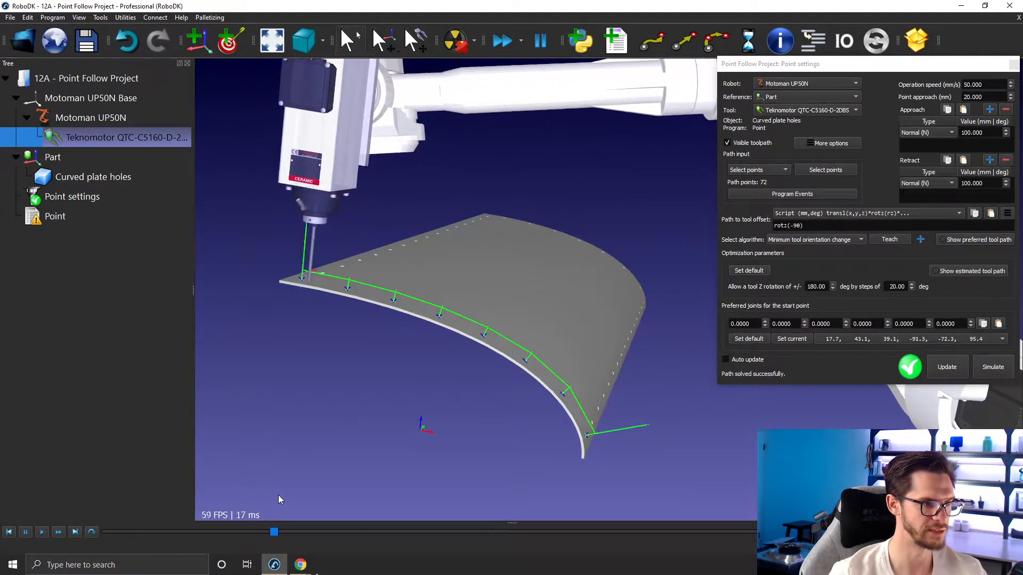
scroll(313, 262, up, 6)
right_drag(331, 277, 443, 283)
mouse_move(277, 532)
mouse_down()
mouse_move(347, 541)
mouse_move(260, 555)
mouse_move(273, 550)
mouse_up()
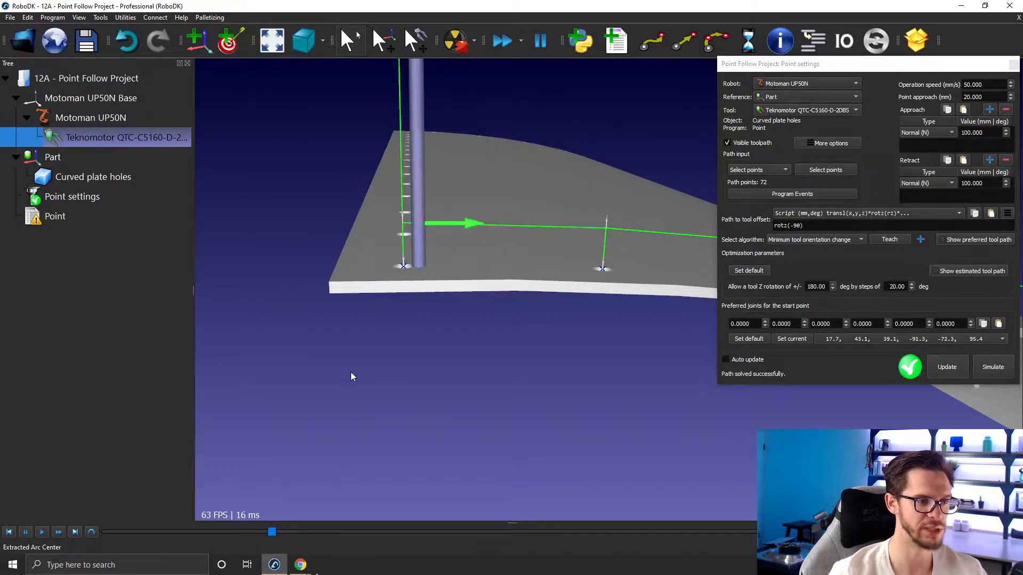
- Examine the drill's depth in the first hole and the point approach moves above the front-edge holes
right_drag(563, 244, 480, 259)
scroll(471, 314, down, 5)
right_drag(608, 289, 417, 273)
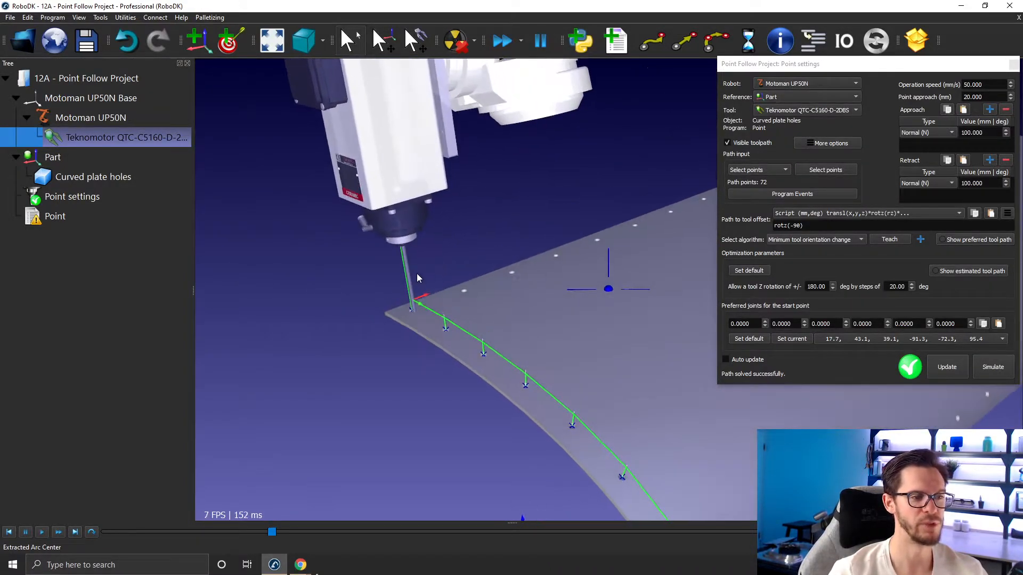
middle_drag(560, 400, 533, 290)
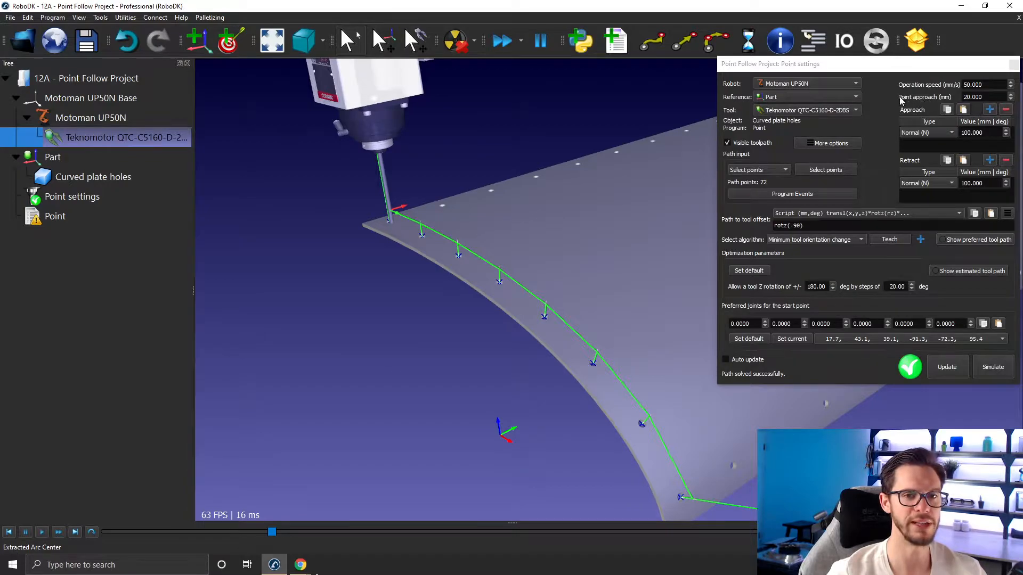
click(985, 96)
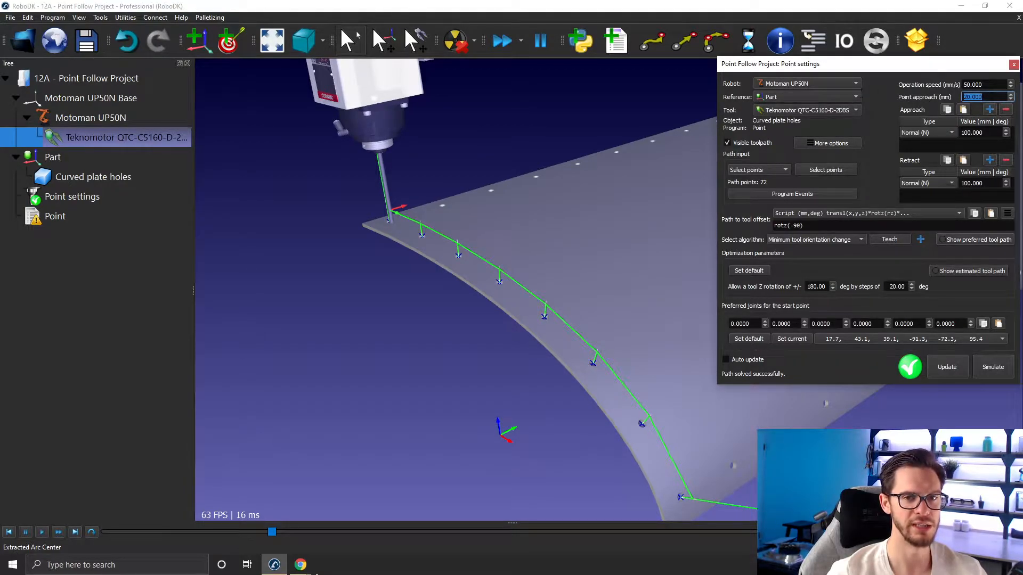
right_drag(425, 255, 475, 251)
scroll(506, 225, up, 4)
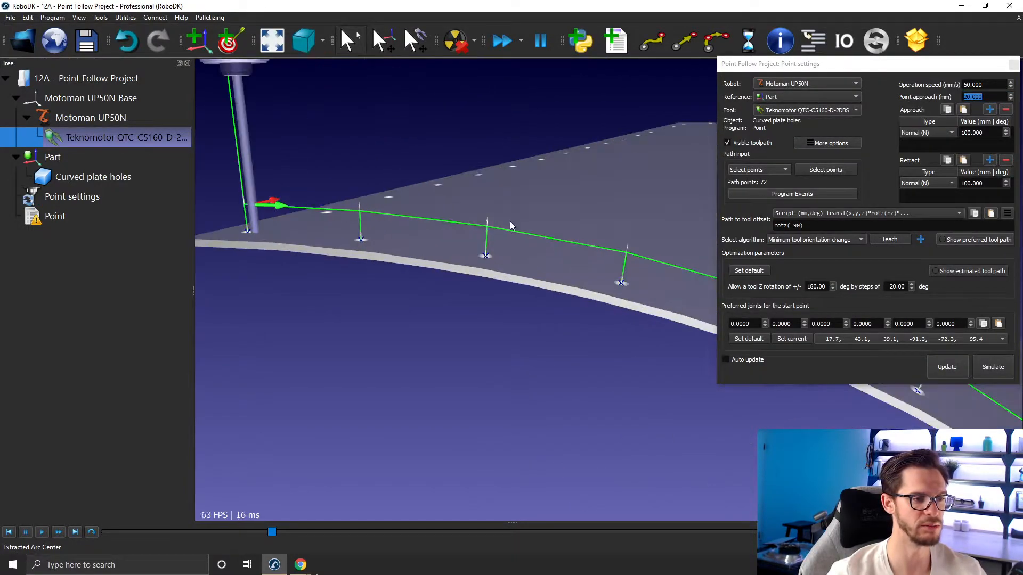
scroll(509, 222, up, 3)
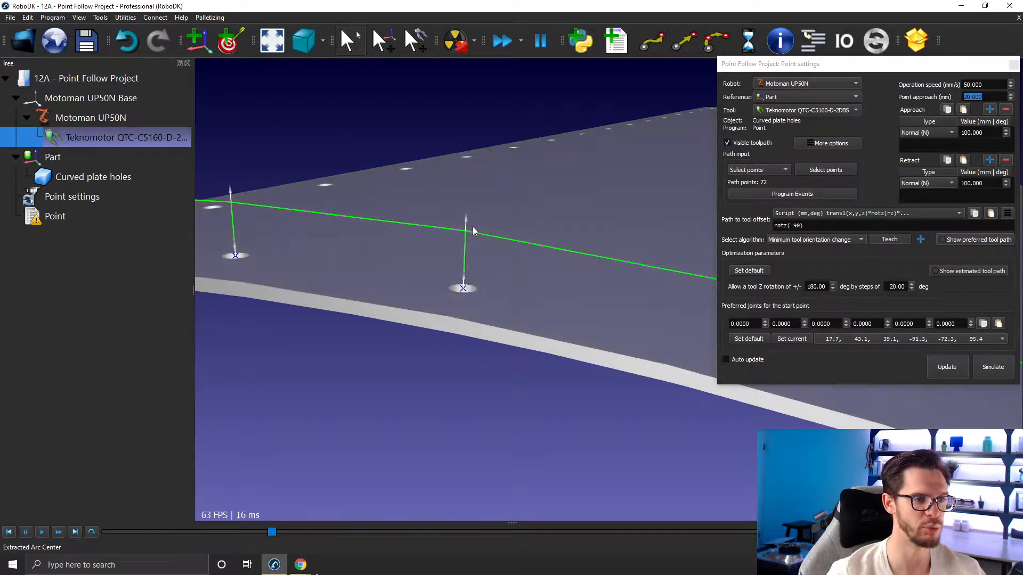
scroll(473, 228, down, 4)
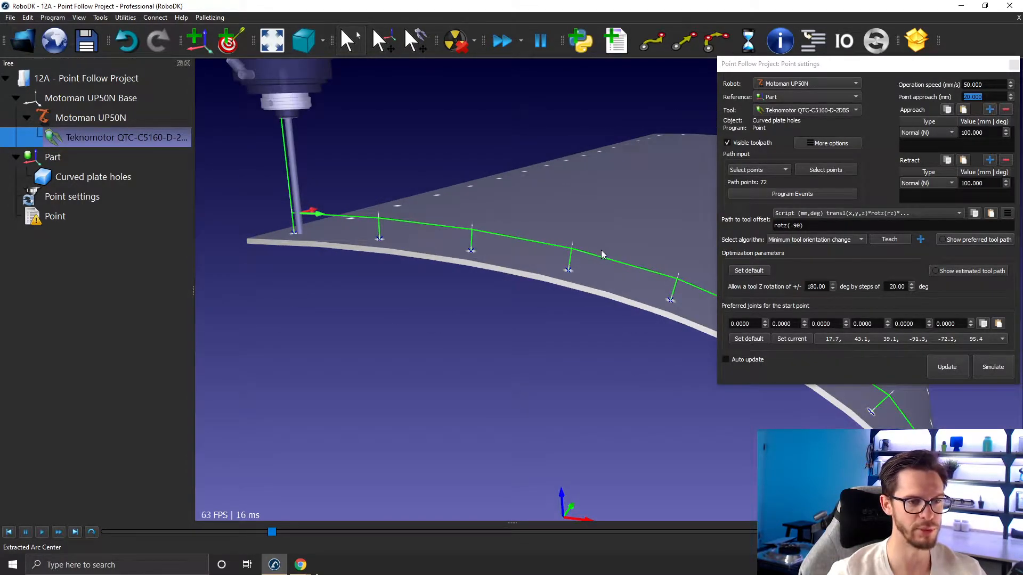
scroll(601, 250, down, 3)
scroll(571, 245, up, 2)
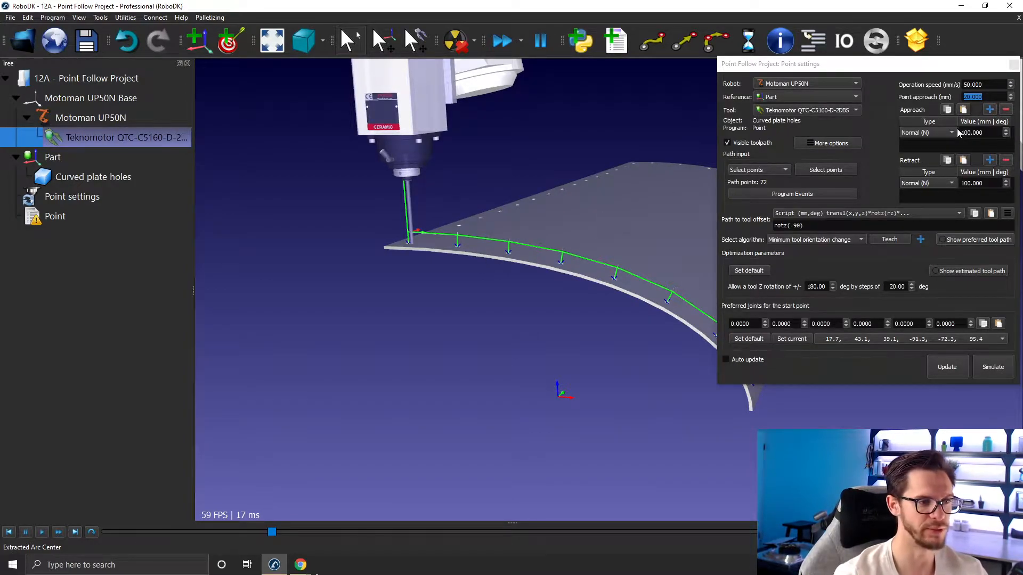
- Set the point approach distance to 50 mm and update the robot program
click(993, 97)
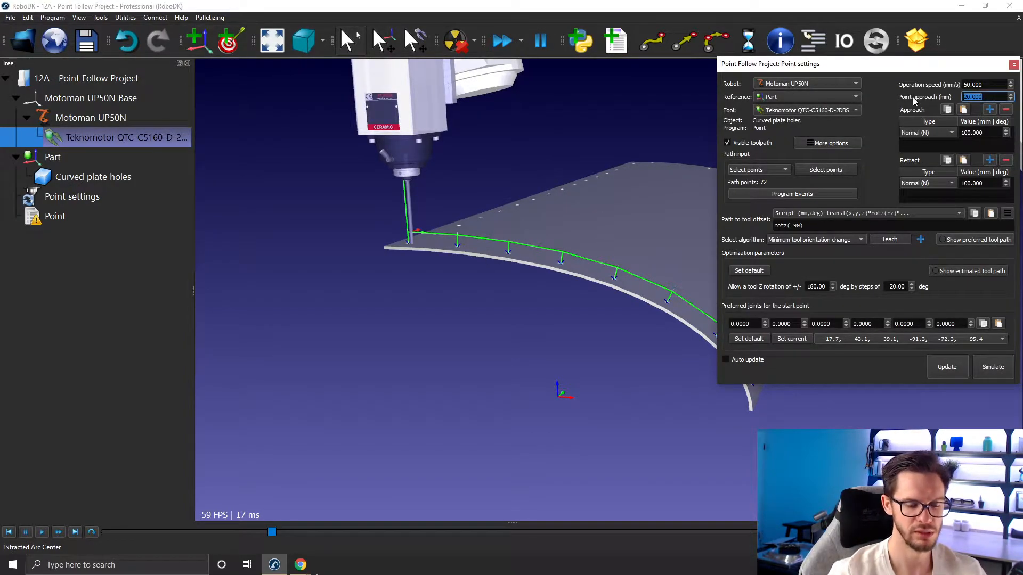
text(50)
key(Return)
click(945, 375)
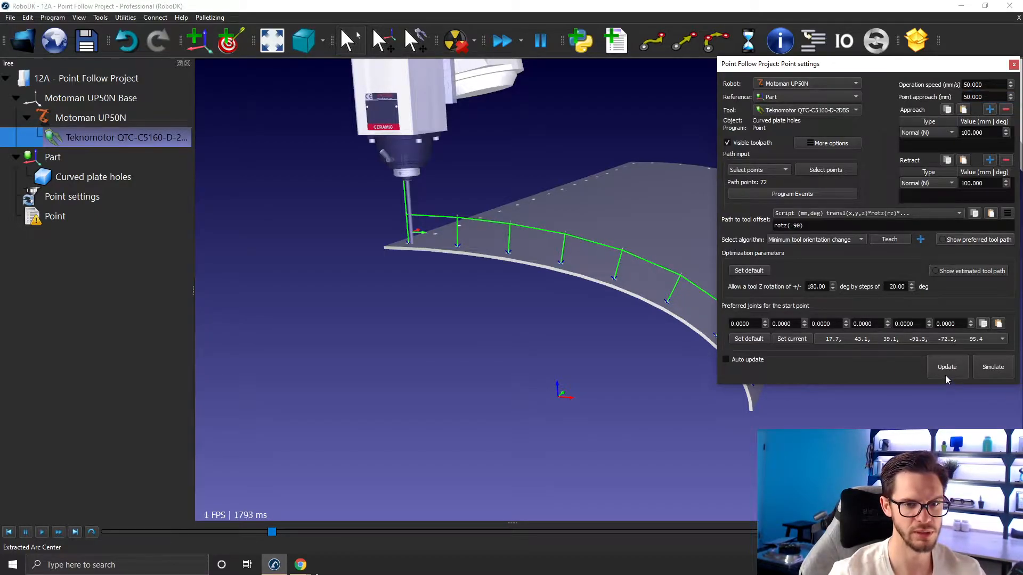
- Simulate the updated program and follow the drill along the front curved edge to its final retract
click(988, 369)
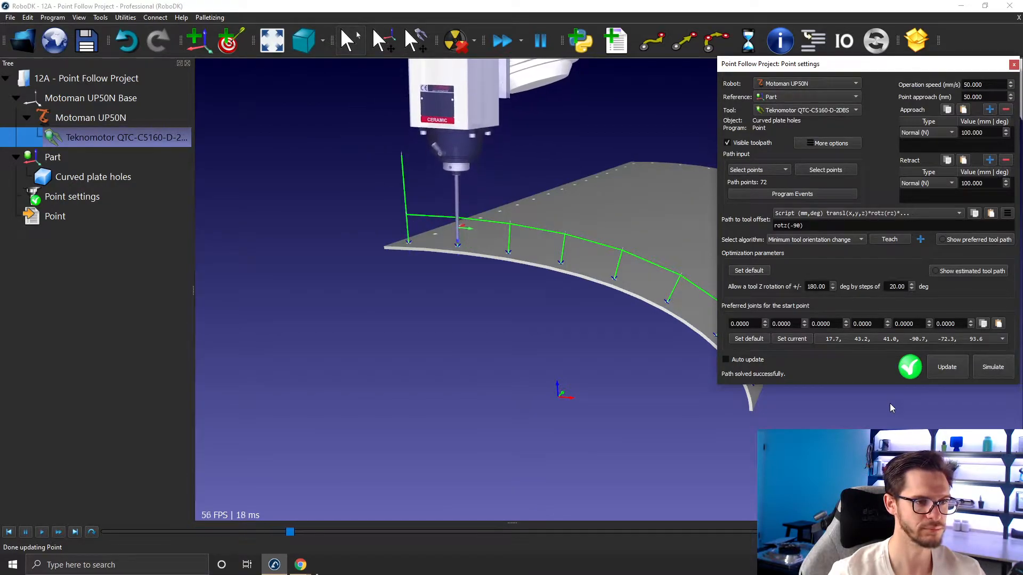
mouse_move(584, 364)
right_down()
mouse_move(412, 356)
mouse_move(480, 356)
right_up()
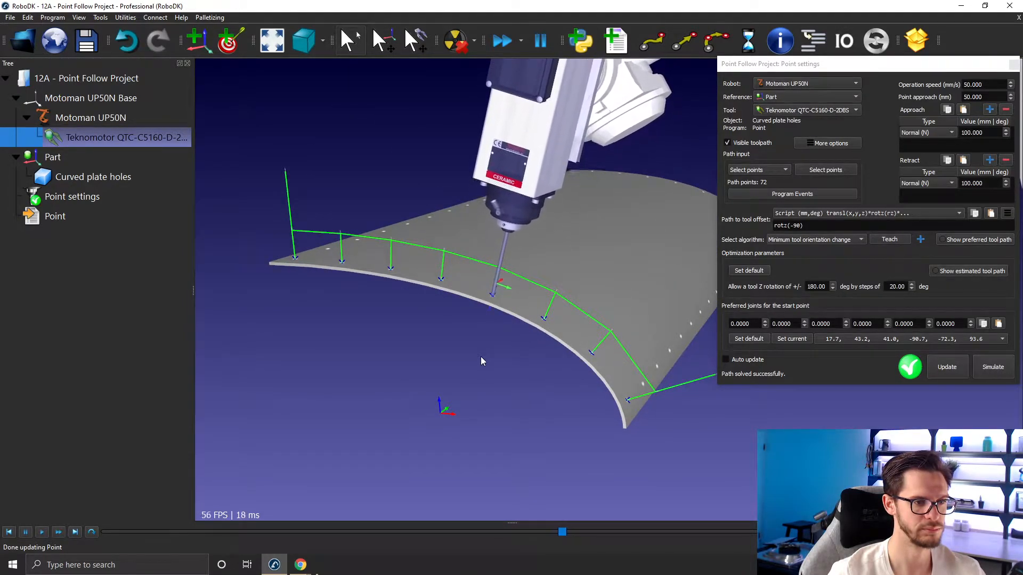
scroll(481, 356, down, 3)
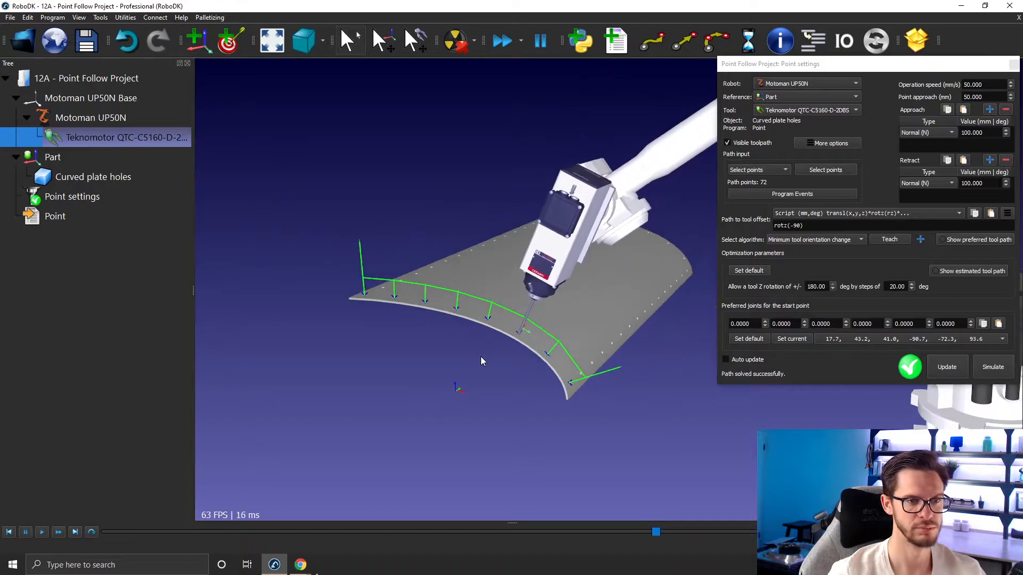
middle_drag(481, 356, 443, 339)
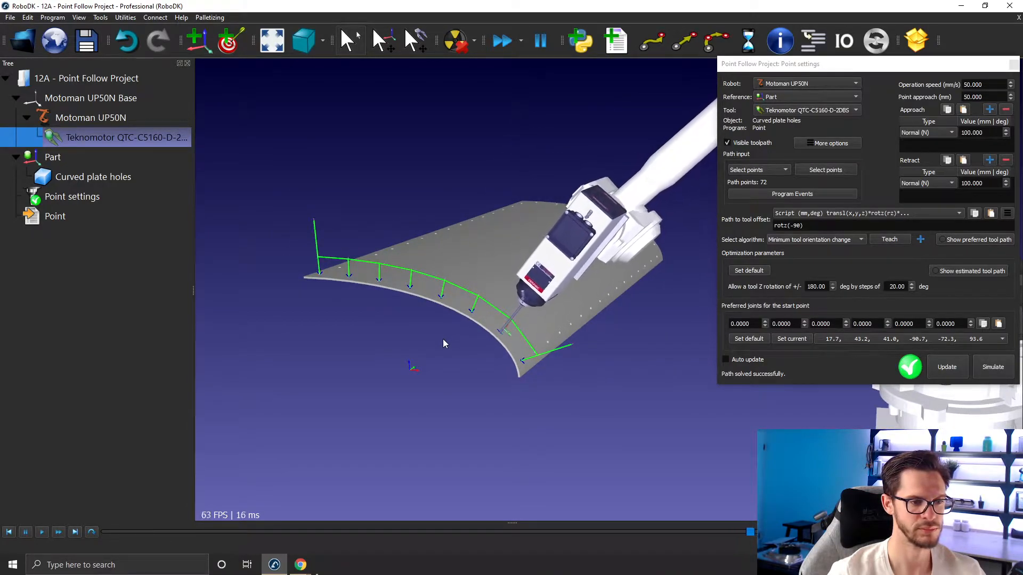
drag(443, 339, 420, 390)
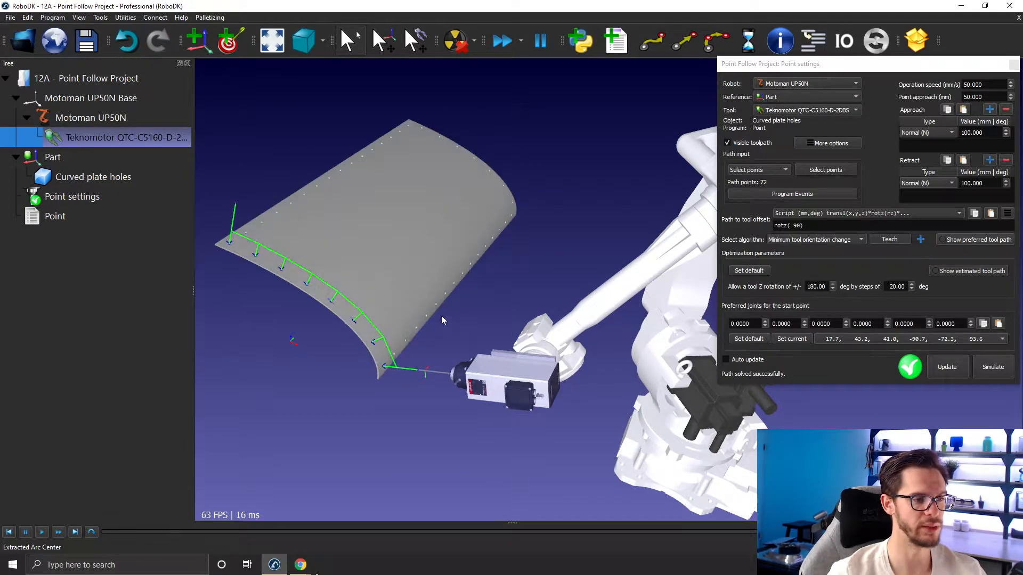
middle_drag(387, 360, 408, 360)
right_drag(408, 360, 409, 349)
drag(409, 352, 341, 353)
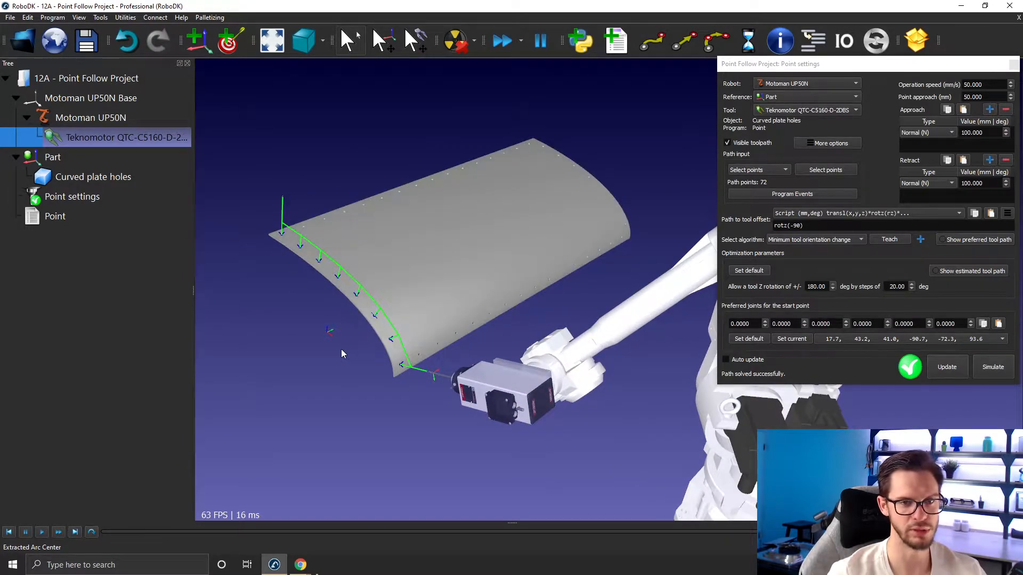
- Close the point follow settings and check the context options of a hole center point on the front edge
click(1016, 64)
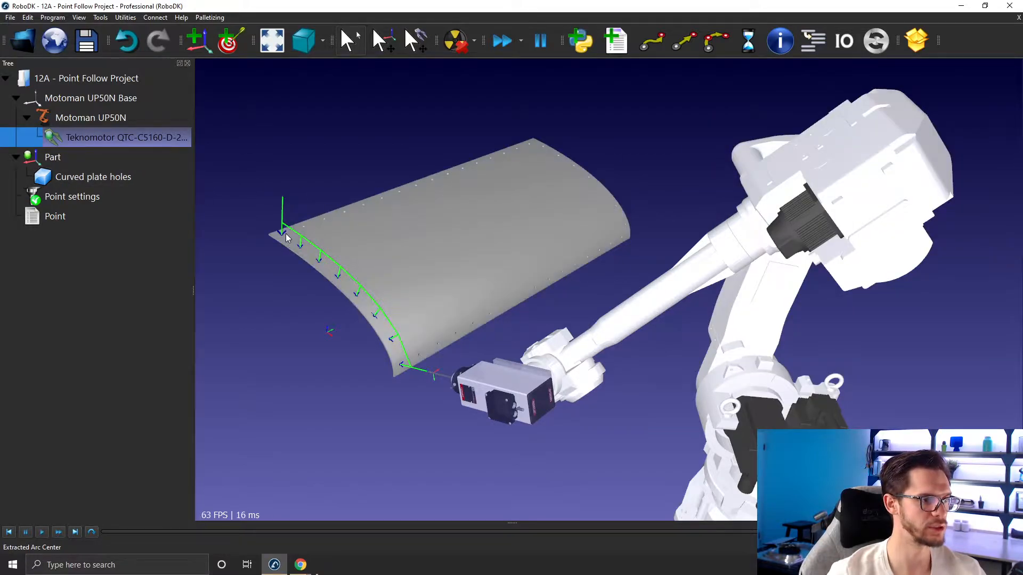
drag(347, 315, 522, 223)
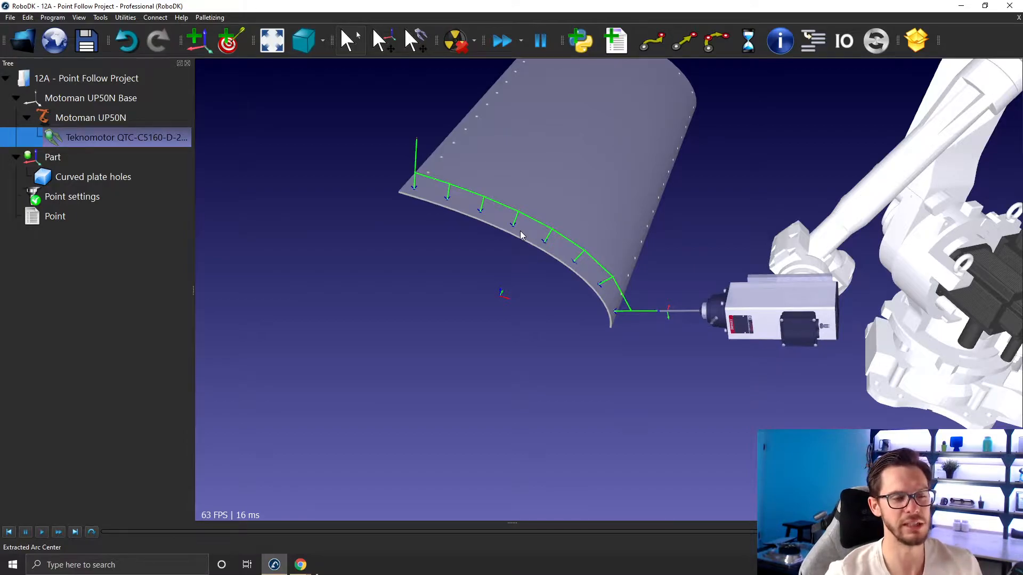
drag(519, 226, 516, 238)
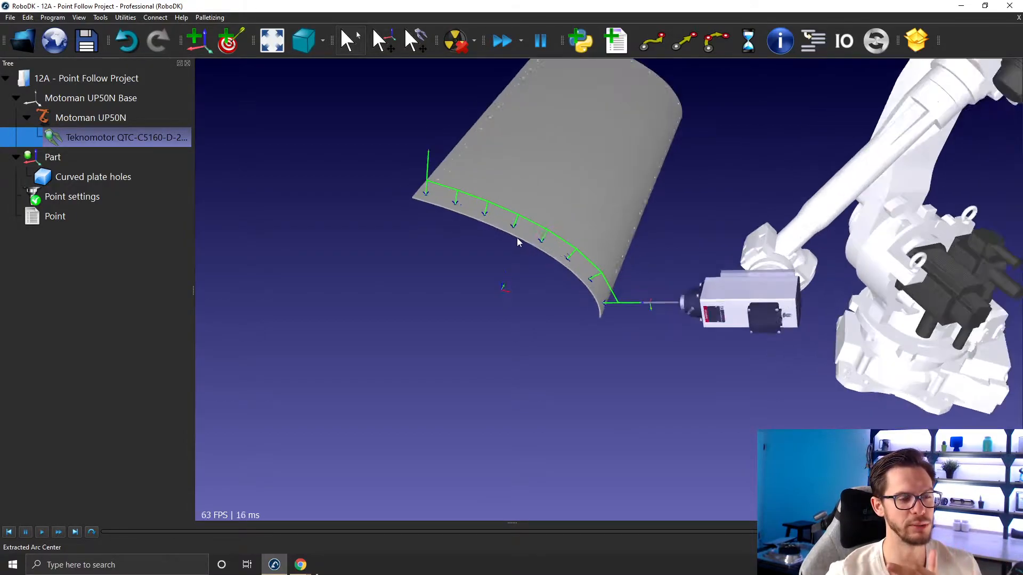
scroll(516, 238, up, 4)
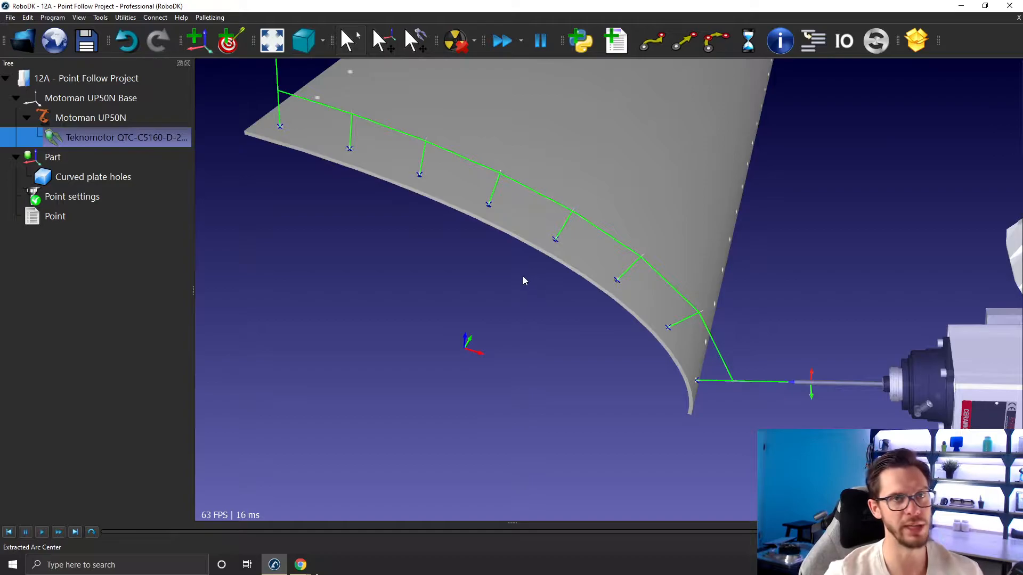
scroll(615, 289, up, 5)
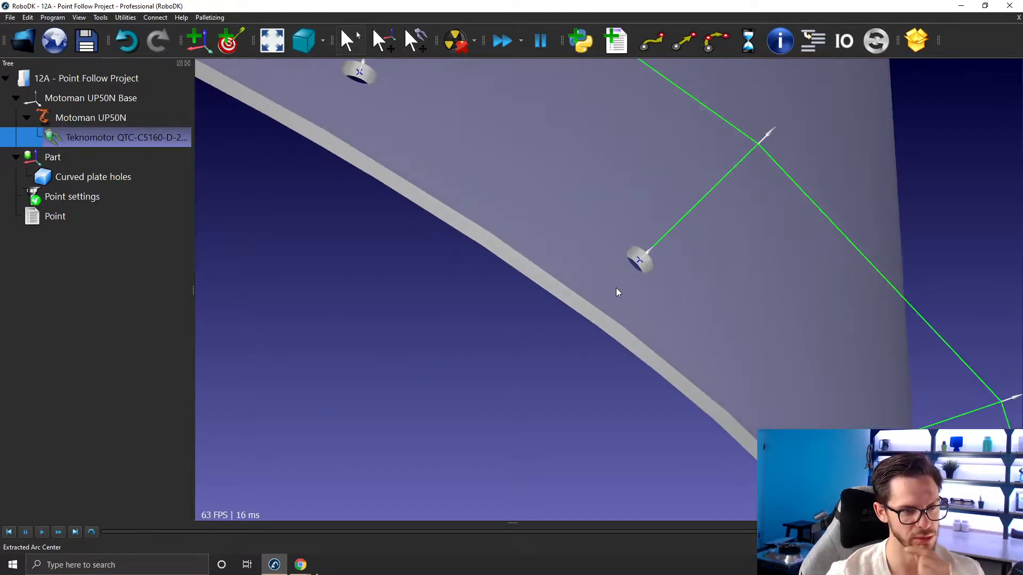
scroll(616, 287, up, 2)
right_click(649, 254)
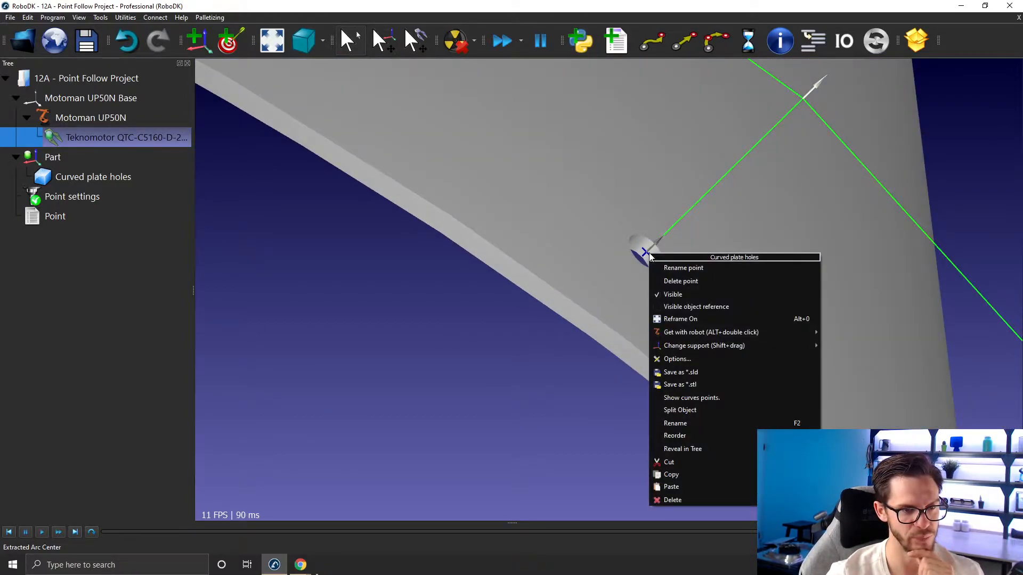
click(408, 297)
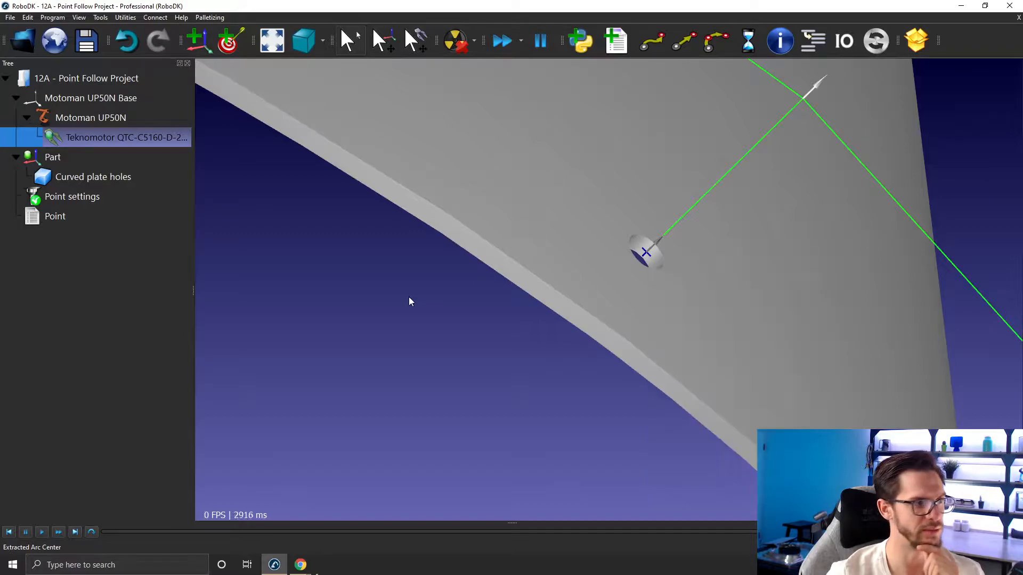
- Open the point selection of Point settings and check the options of a hole center point on the front edge
double_click(91, 198)
drag(603, 265, 266, 67)
click(272, 180)
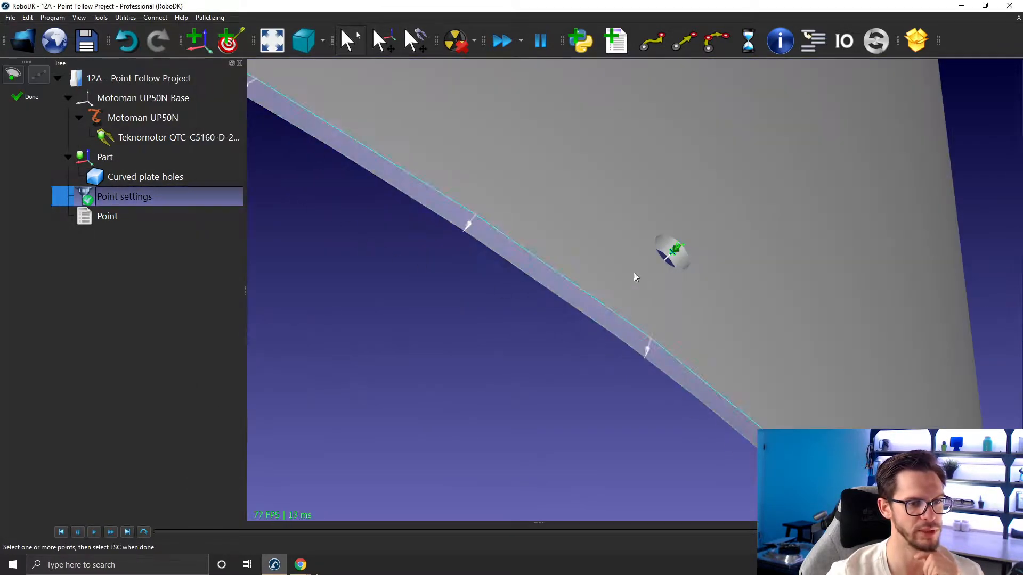
click(679, 253)
right_click(679, 252)
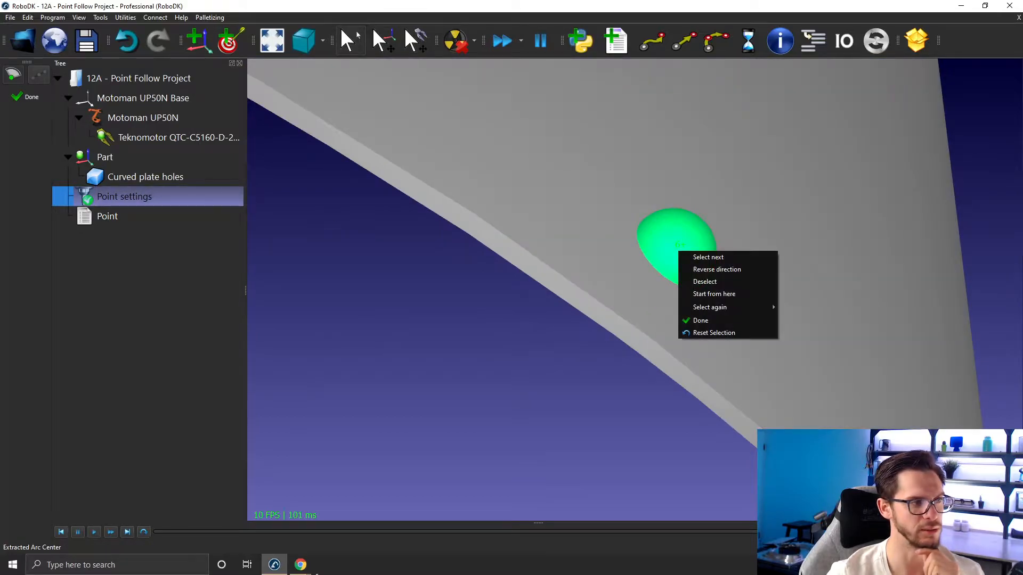
click(13, 75)
click(318, 318)
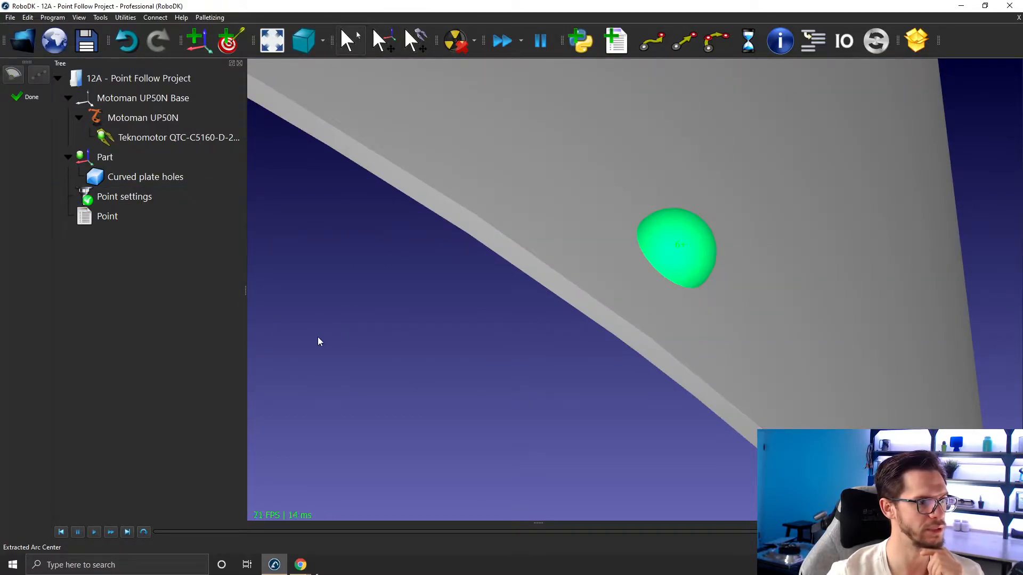
key(Escape)
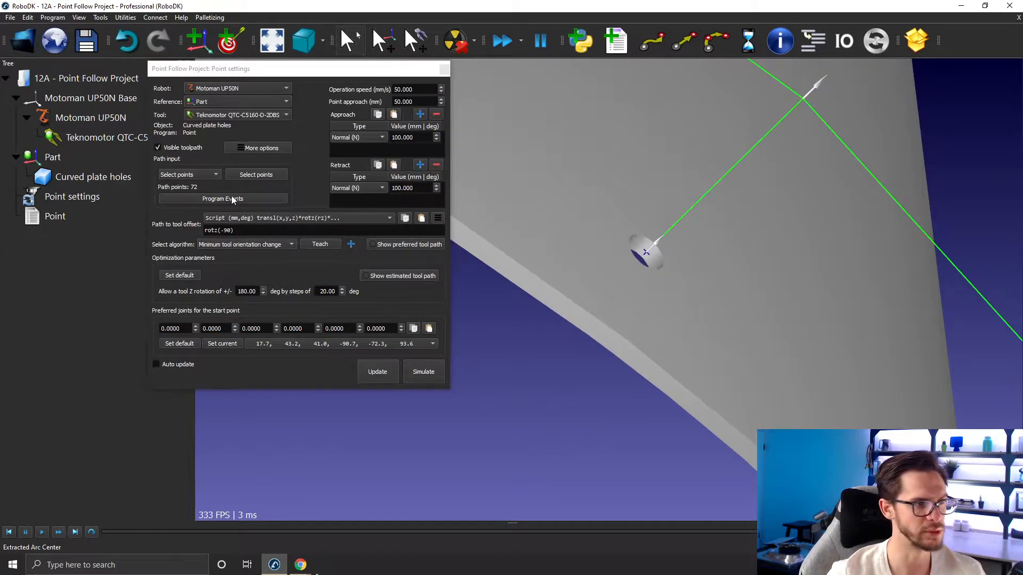
- Reverse the direction of the fifth and sixth hole points on the front edge and finish the point selection
click(259, 175)
click(672, 254)
right_click(673, 252)
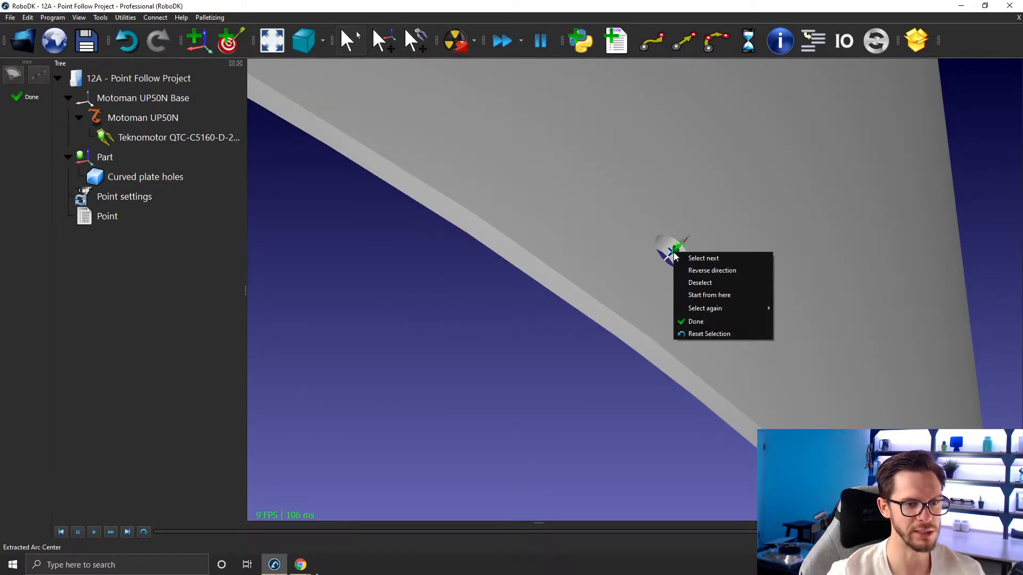
click(718, 271)
drag(672, 255, 541, 133)
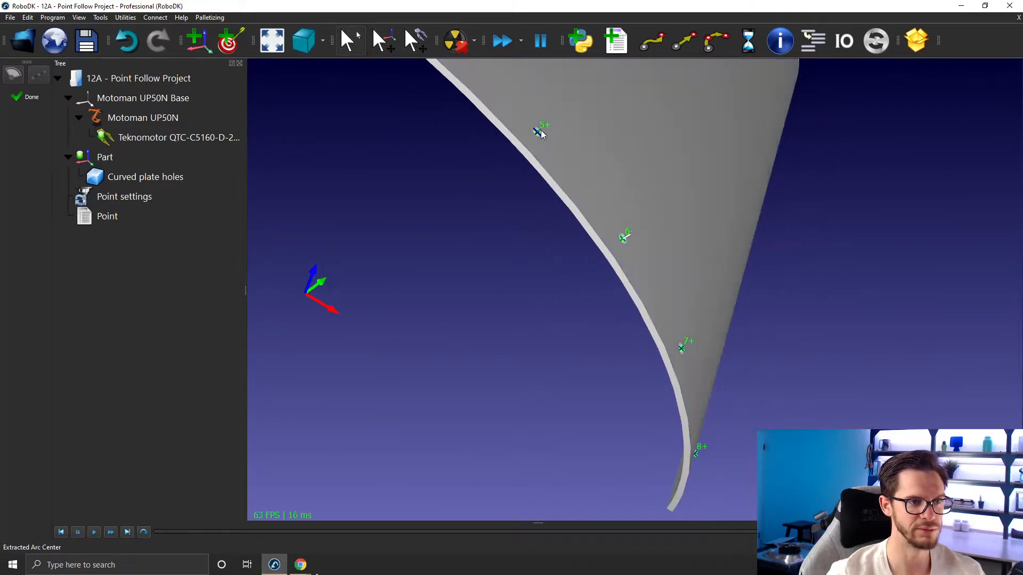
right_click(538, 134)
click(554, 152)
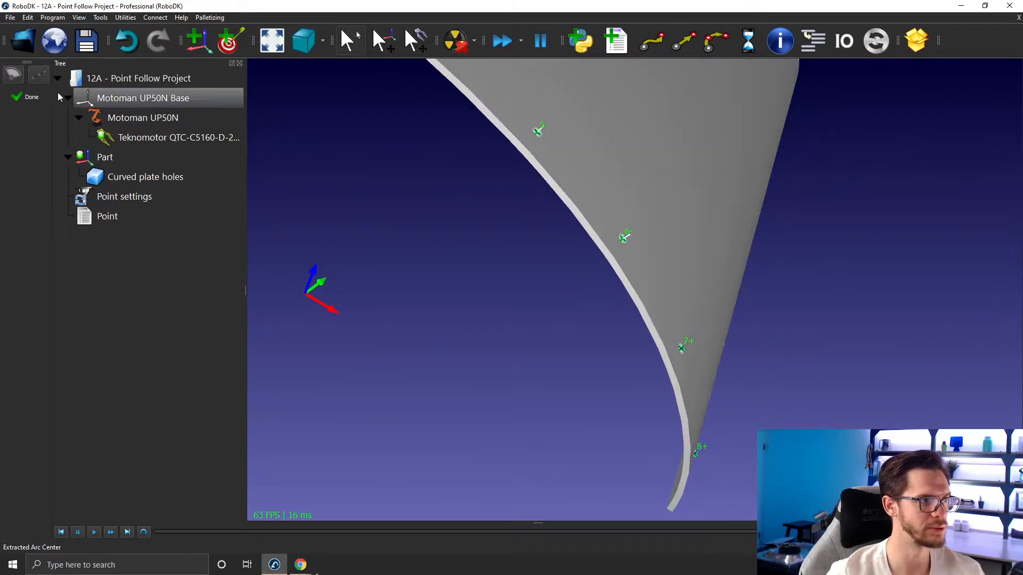
click(26, 97)
- Update the robot program and simulate drilling the front-edge holes with the reversed points
scroll(473, 261, down, 5)
middle_drag(479, 261, 633, 257)
drag(634, 260, 552, 341)
click(377, 371)
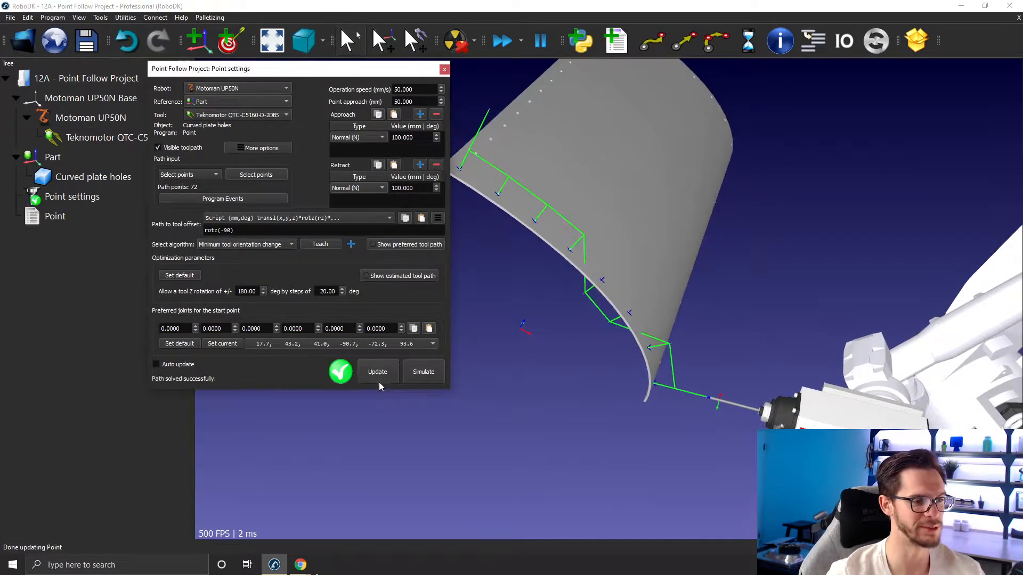
click(425, 379)
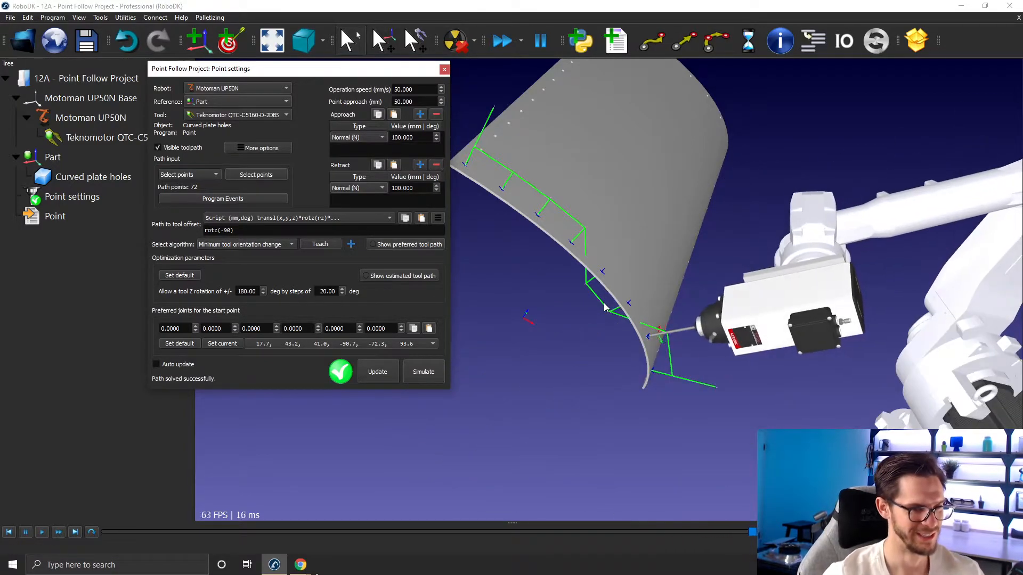
- Close the point follow settings and delete the center points of the first three holes on the front edge
click(444, 69)
scroll(452, 170, up, 5)
right_click(405, 181)
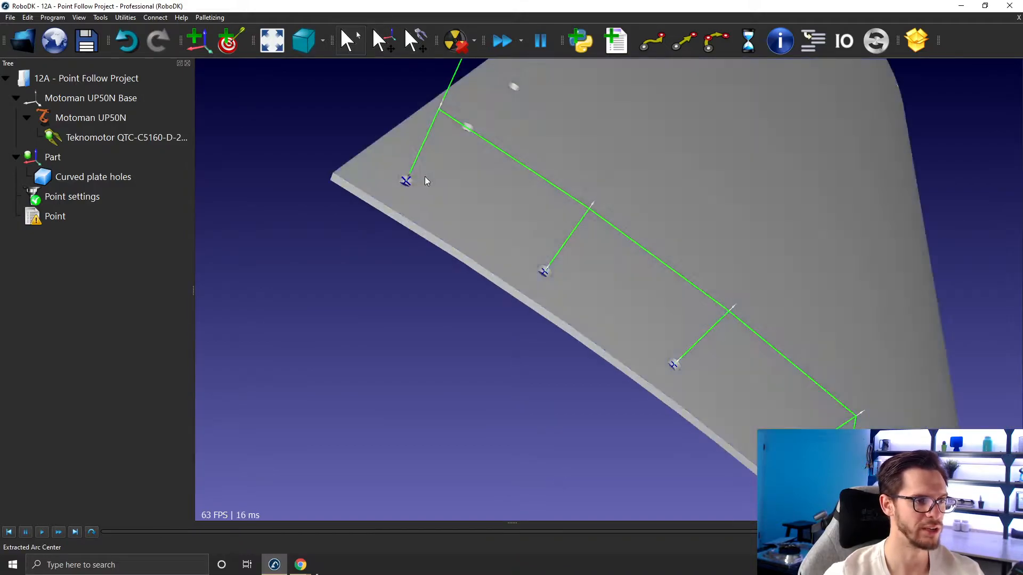
click(439, 209)
right_click(546, 272)
click(580, 300)
right_click(687, 366)
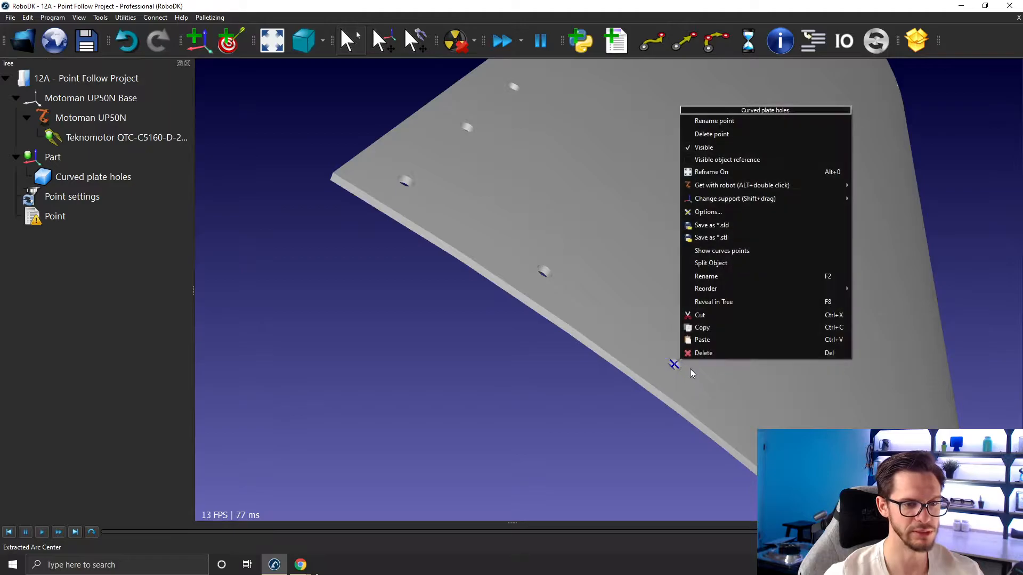
click(741, 136)
- Delete the center points of the fourth, fifth and sixth holes on the front edge
right_drag(740, 136, 634, 261)
middle_drag(634, 261, 544, 128)
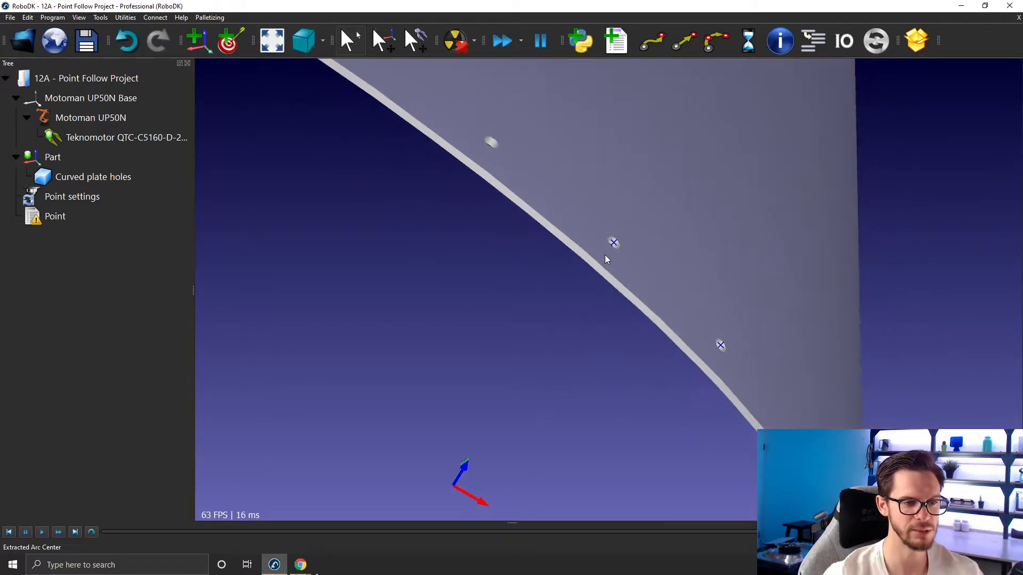
right_click(613, 242)
click(653, 270)
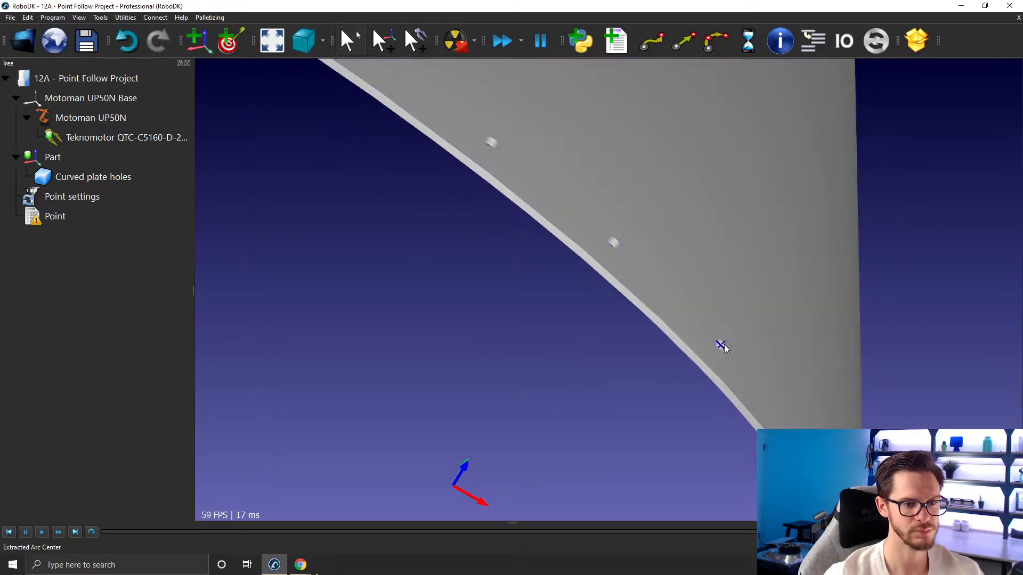
right_click(721, 345)
click(745, 122)
right_click(810, 193)
click(864, 226)
- Delete the center point of the seventh hole on the front edge
scroll(840, 262, down, 6)
middle_drag(812, 266, 719, 246)
right_drag(719, 247, 780, 343)
scroll(780, 343, up, 4)
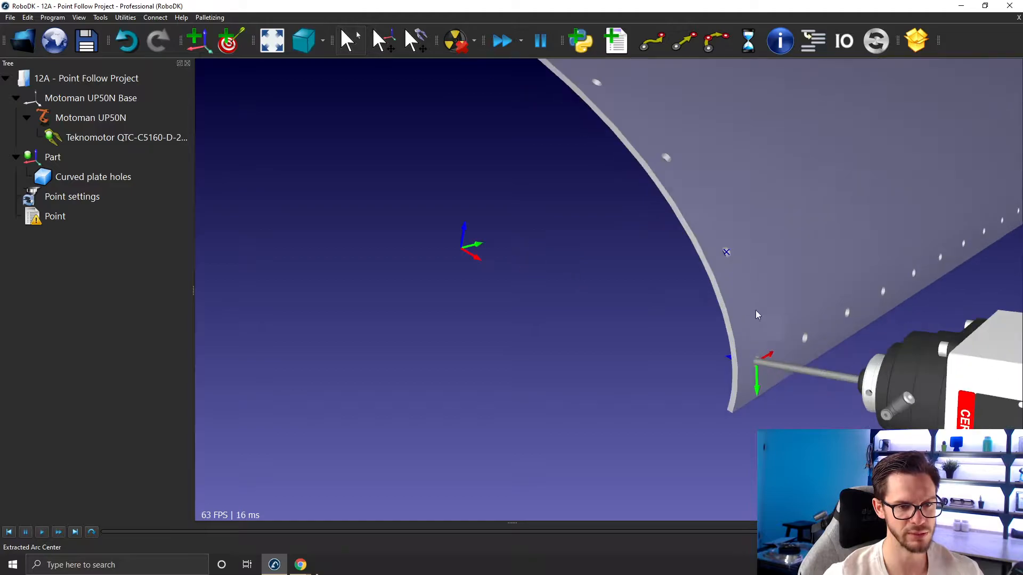
right_click(728, 253)
click(750, 283)
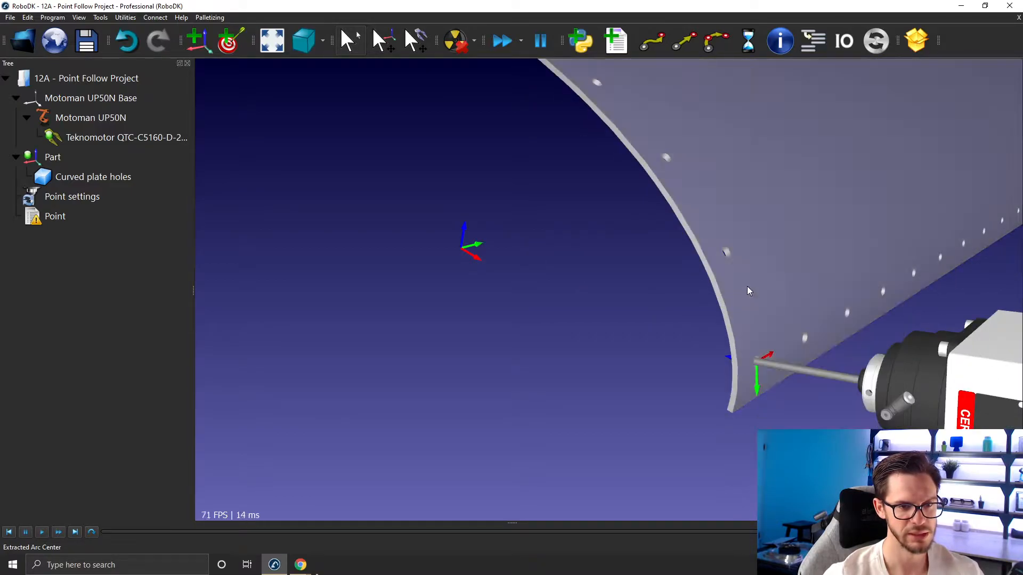
- Move the Motoman UP50N to its home position and delete the center point of the last front-edge hole
scroll(749, 286, down, 3)
middle_drag(798, 305, 643, 315)
right_click(866, 274)
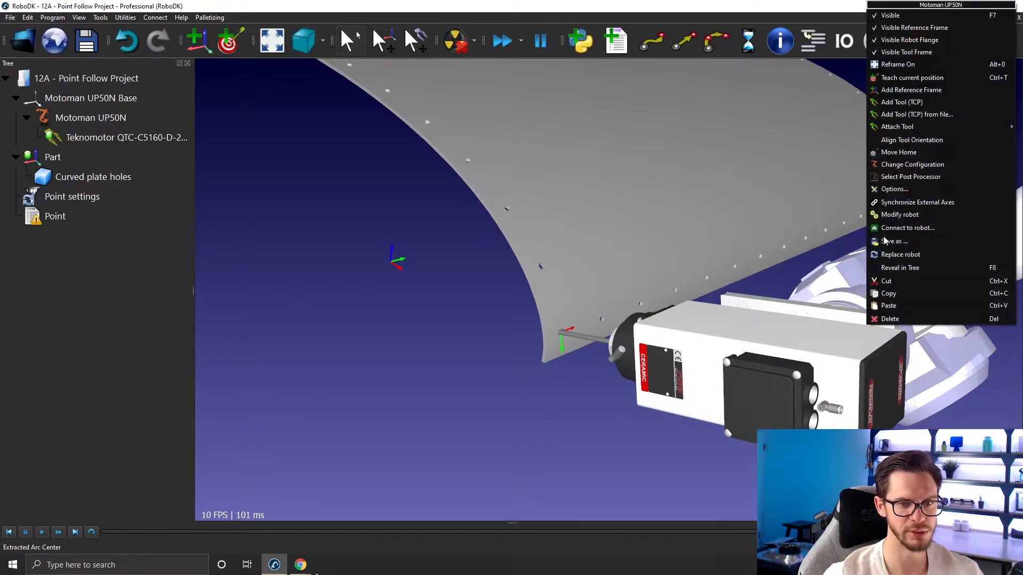
click(898, 152)
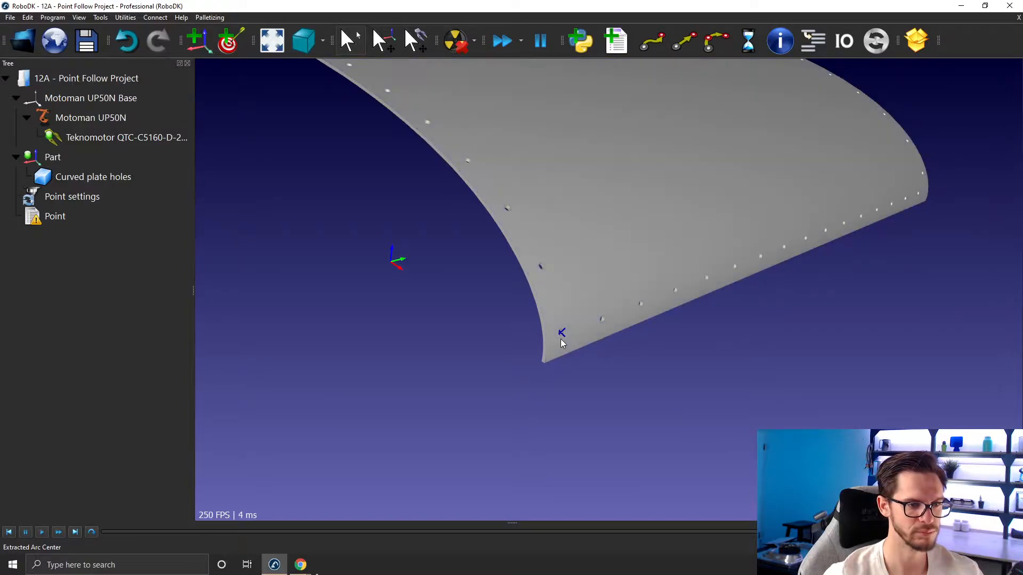
right_click(560, 340)
click(596, 131)
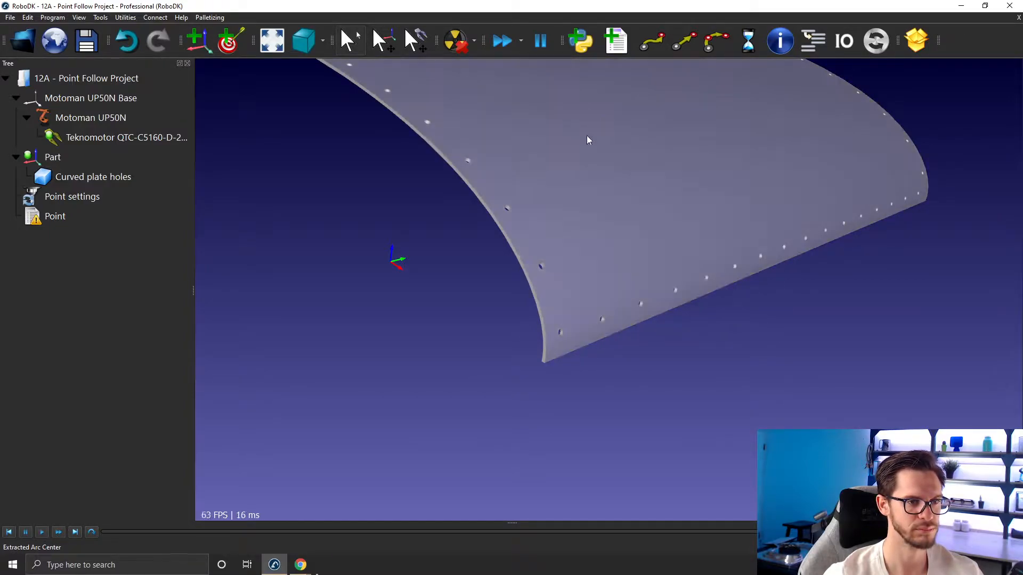
- Add Points-Curved-Plate-Holes.sld from the File Explorer folder "12 - Advanced path generation Part 2" to the Part reference frame
scroll(504, 187, down, 4)
middle_drag(504, 187, 479, 270)
click(447, 467)
mouse_move(320, 564)
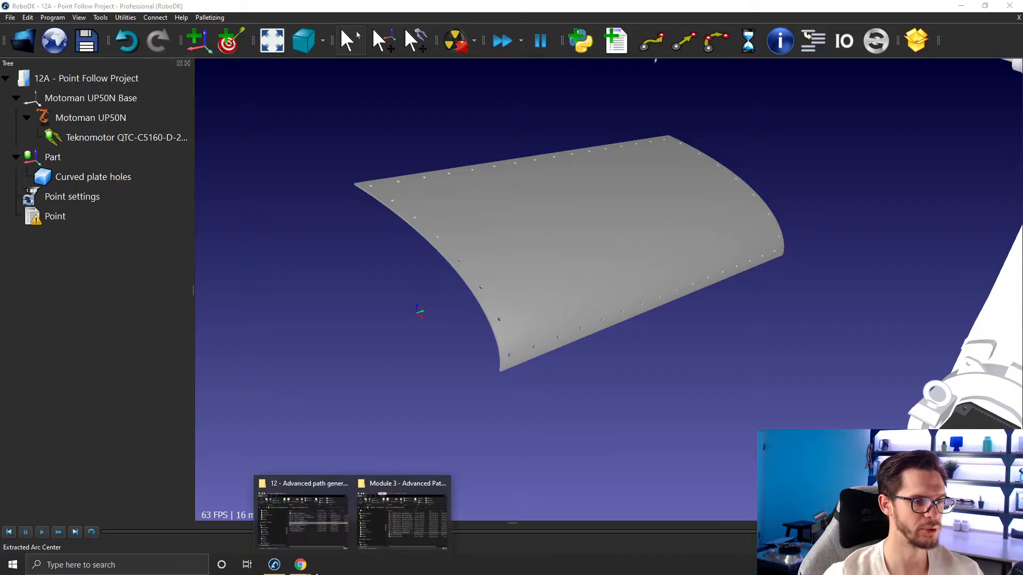
click(305, 519)
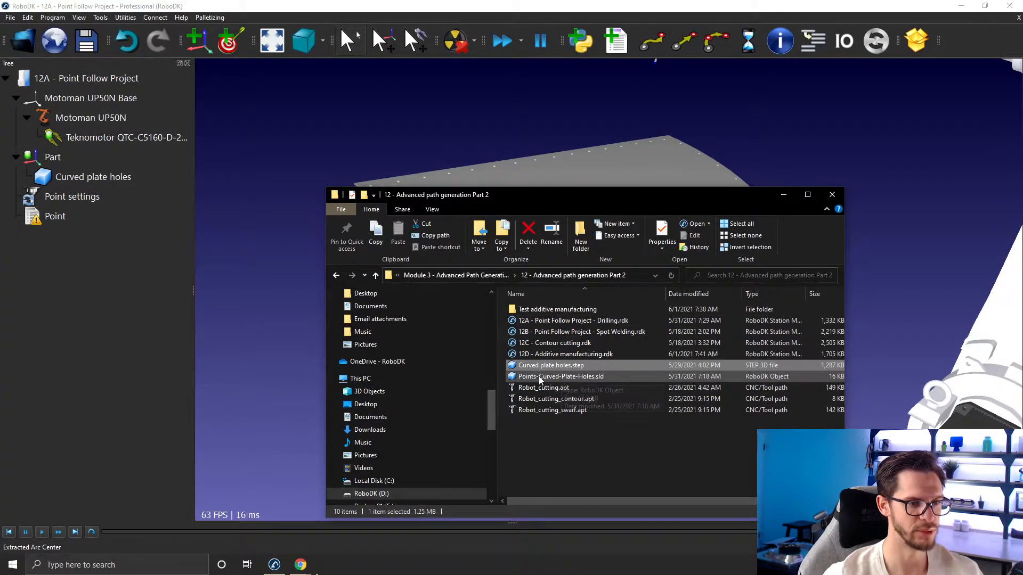
drag(550, 380, 97, 169)
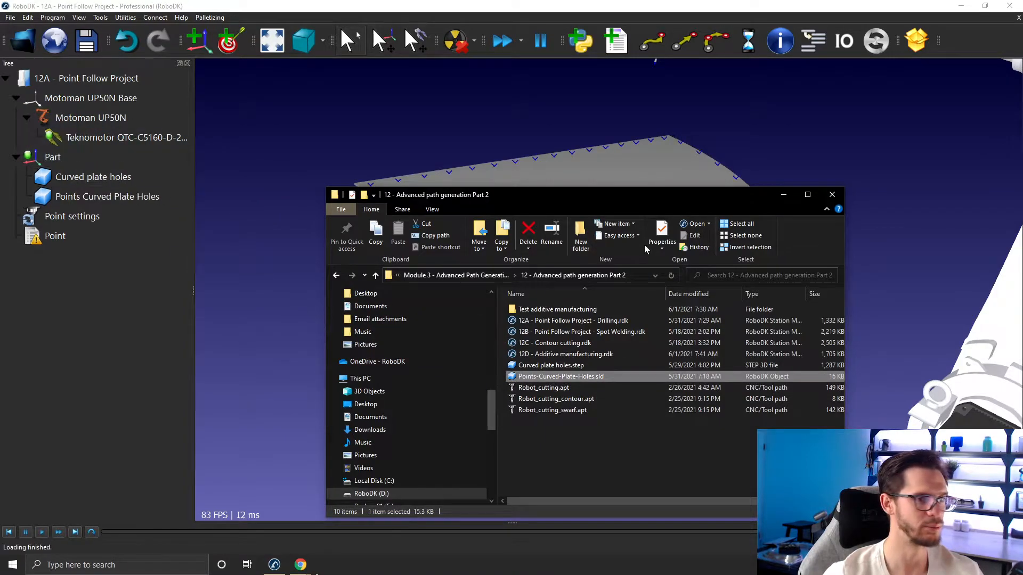
click(787, 197)
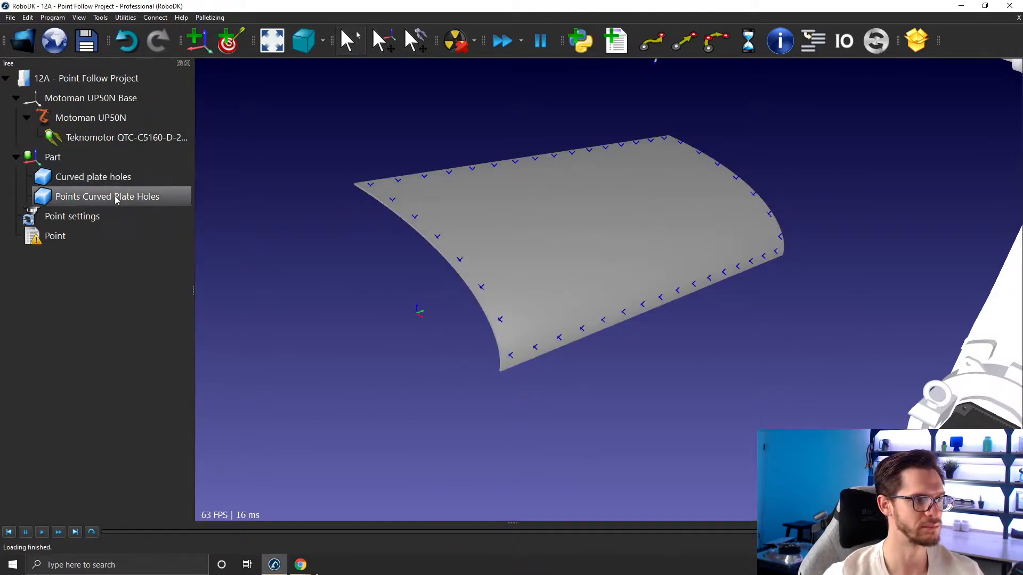
- Hide the Points Curved Plate Holes object and show it again
click(114, 196)
right_click(114, 196)
click(139, 238)
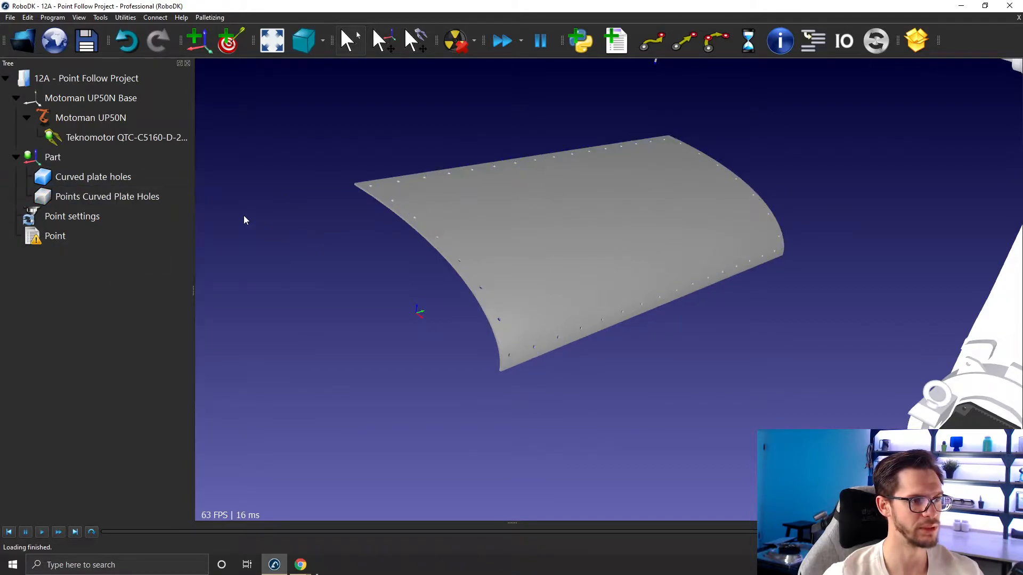
right_click(142, 204)
click(183, 247)
click(363, 242)
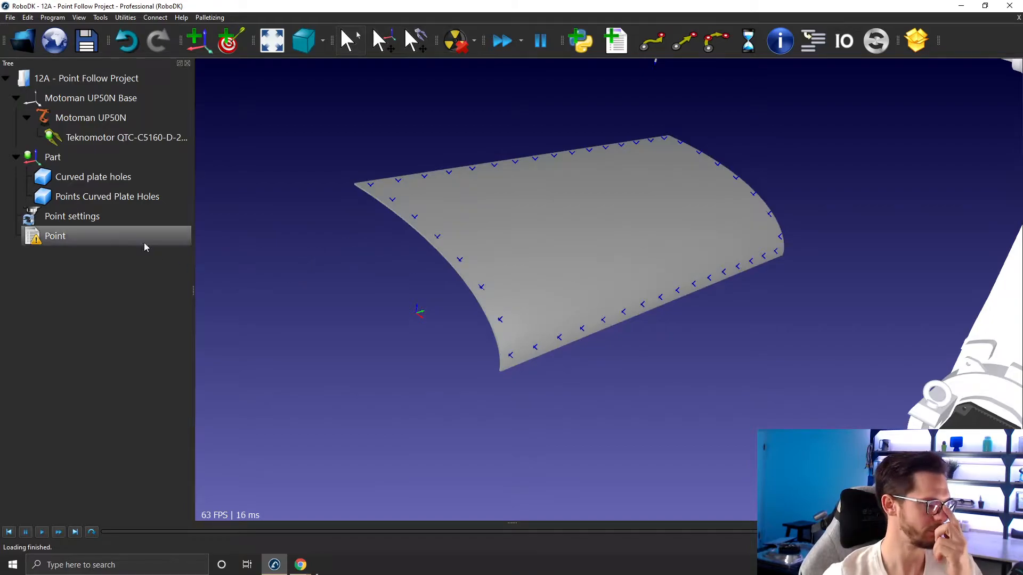
- Open Point settings and start selecting the path points on the curved plate
click(105, 216)
double_click(106, 216)
drag(587, 268, 740, 96)
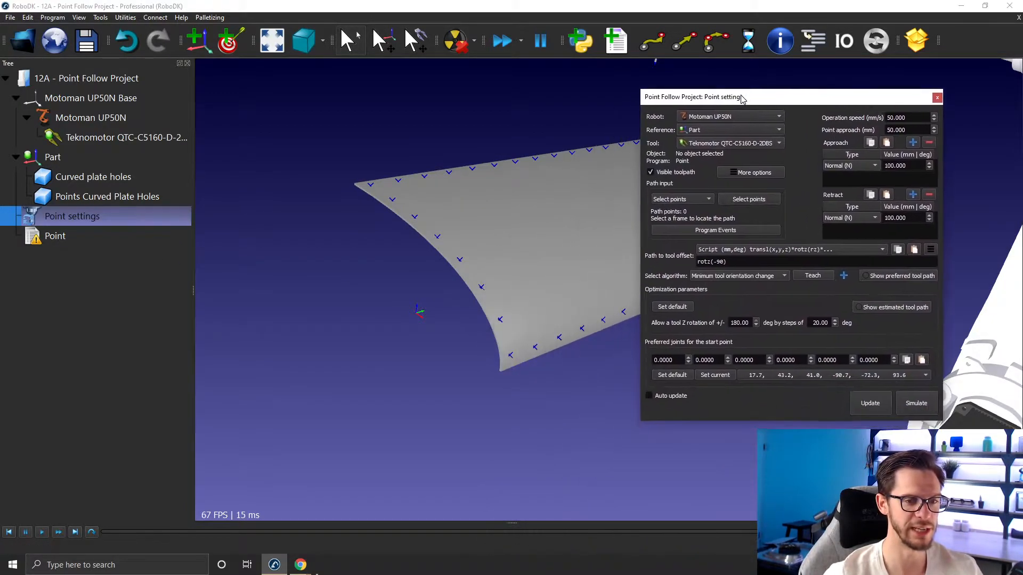
click(744, 203)
scroll(363, 176, up, 5)
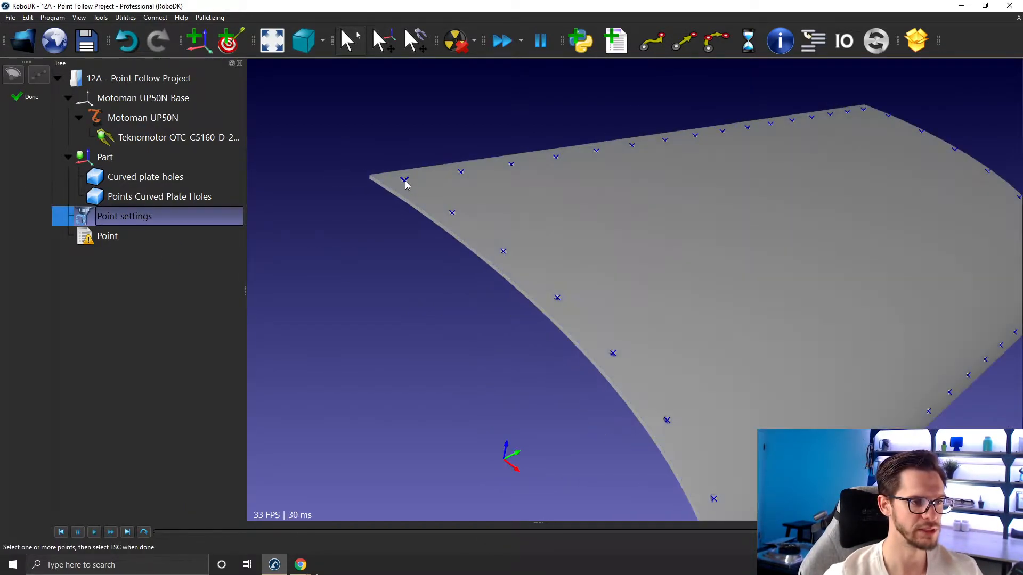
- Try extending the selection automatically from the plate's front corner point with Select next, and reset the selection
click(404, 181)
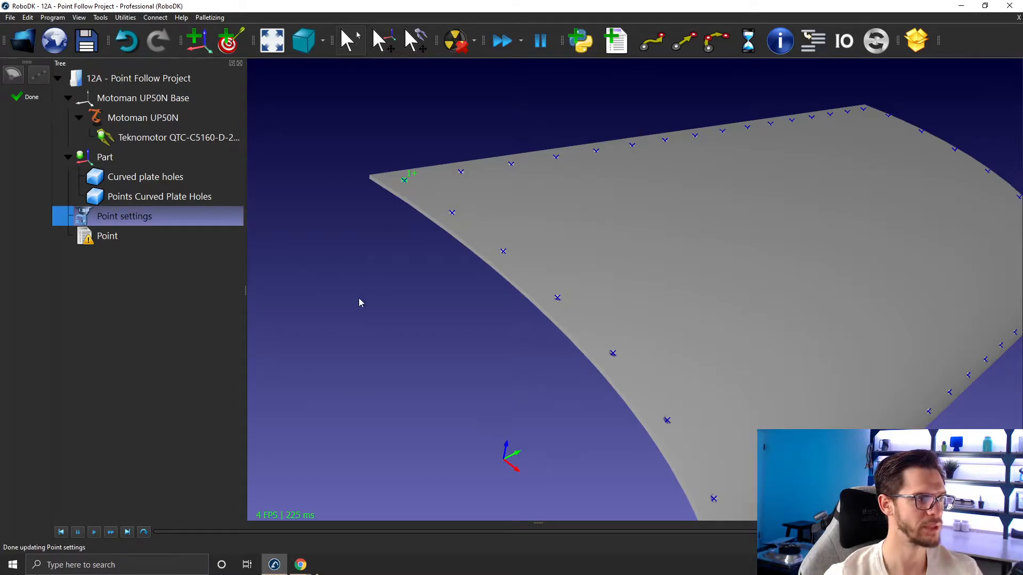
right_click(405, 183)
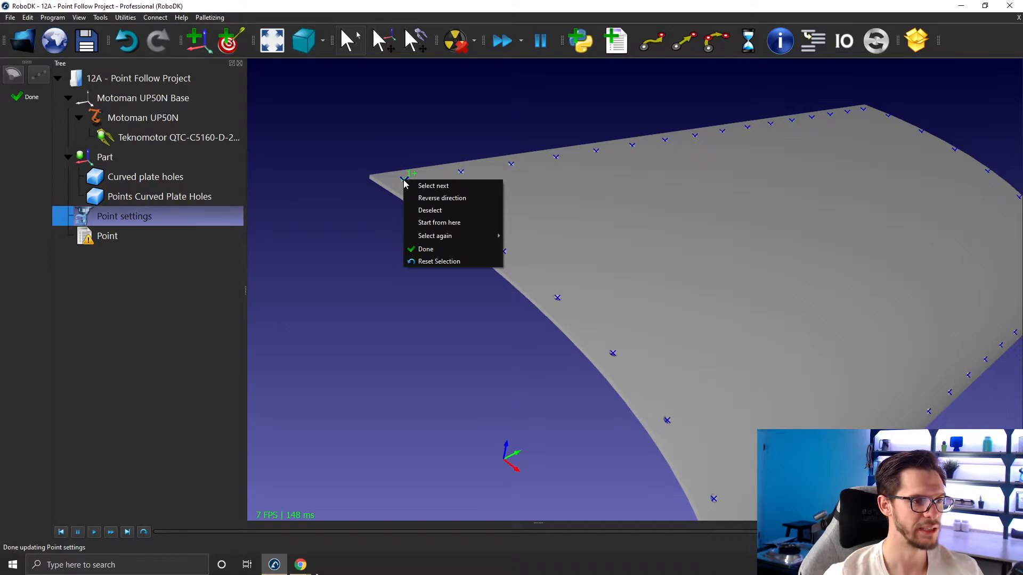
click(425, 187)
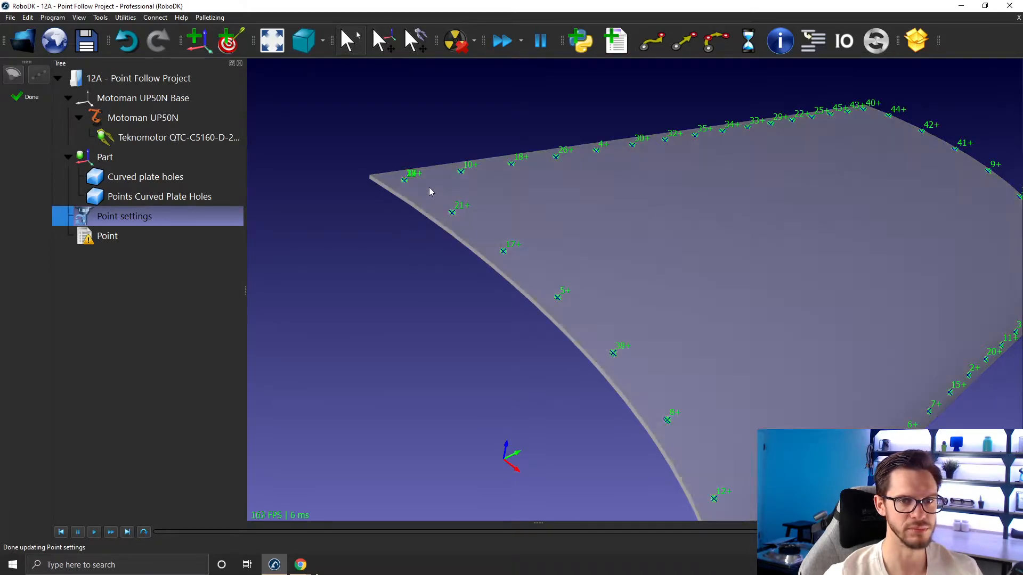
scroll(468, 205, down, 3)
scroll(467, 206, up, 2)
right_click(356, 225)
click(381, 244)
- Try Select next from the first two points along the front curved edge, and reset the selection
click(412, 183)
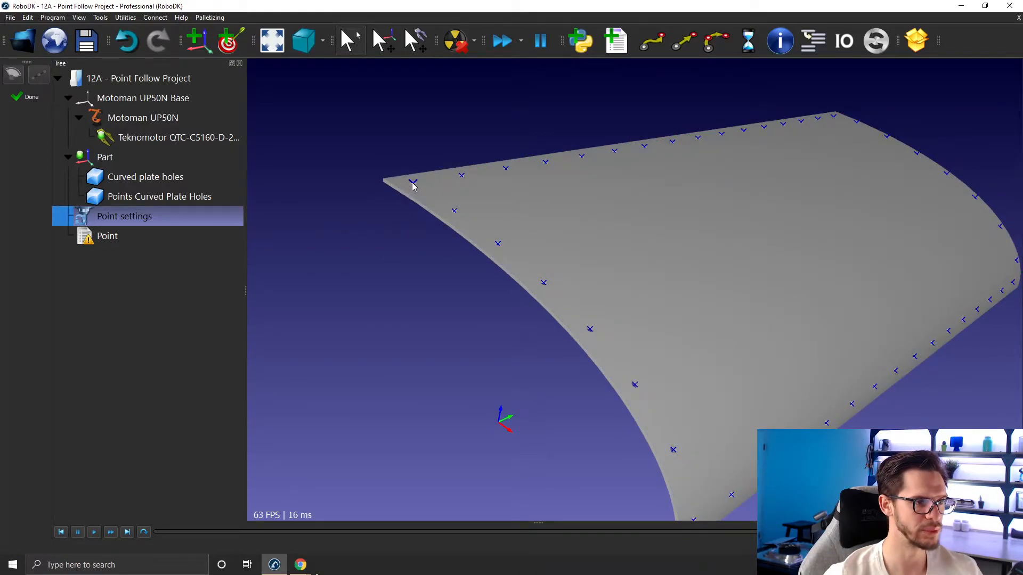
click(455, 211)
right_click(456, 212)
click(482, 251)
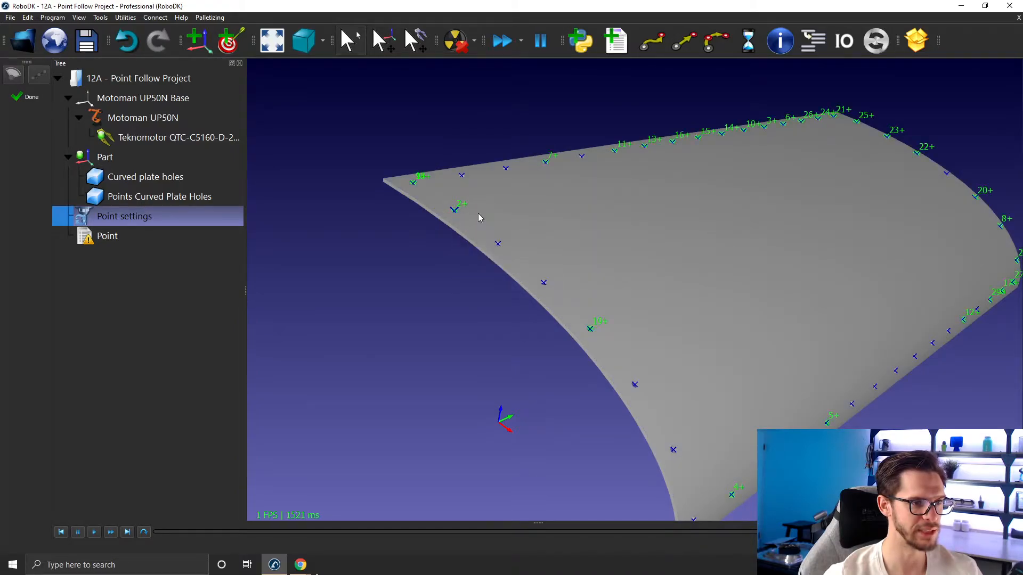
mouse_move(520, 216)
right_down()
mouse_move(485, 235)
mouse_move(486, 272)
mouse_move(558, 209)
mouse_move(567, 232)
right_up()
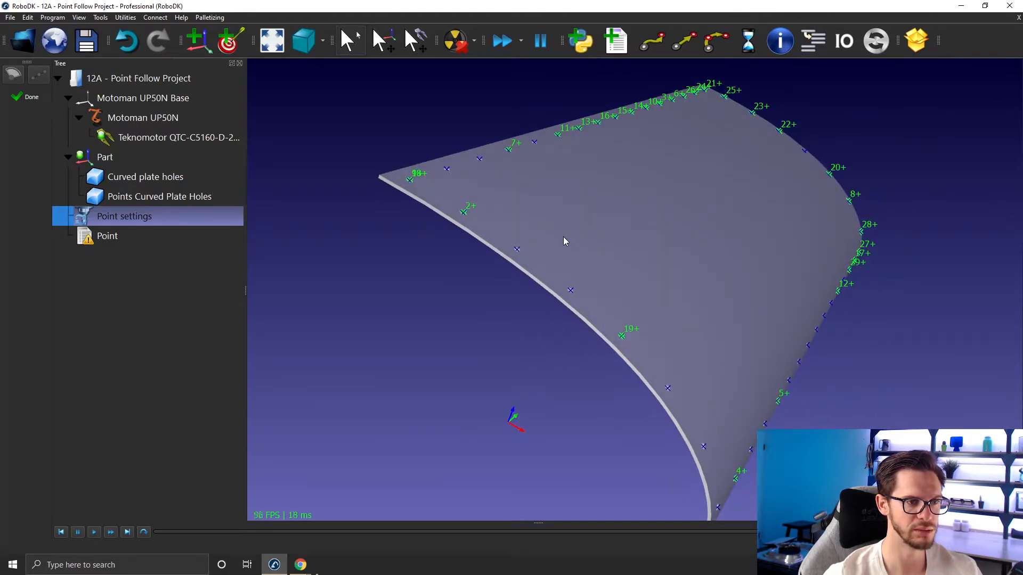
click(393, 298)
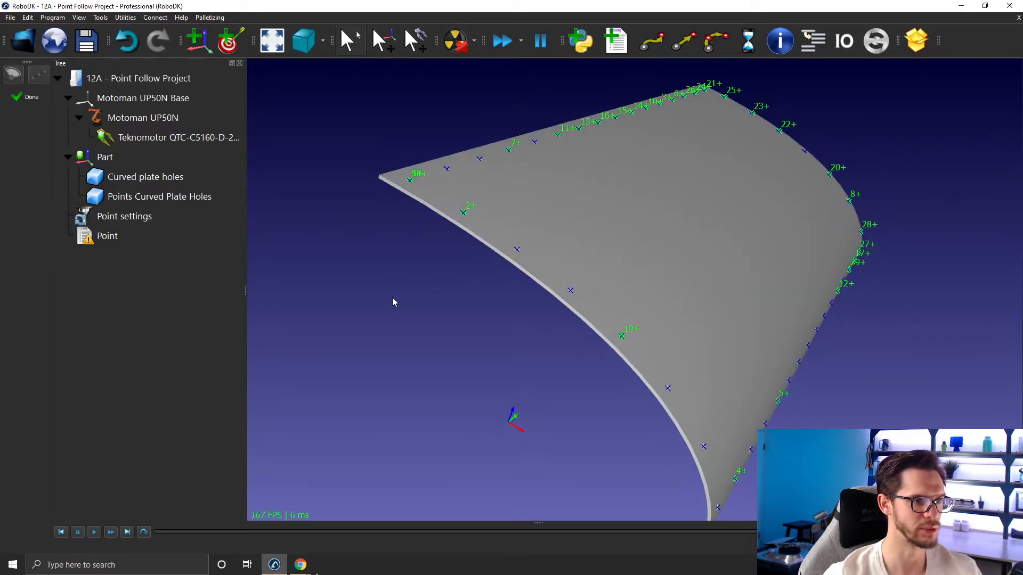
right_click(372, 120)
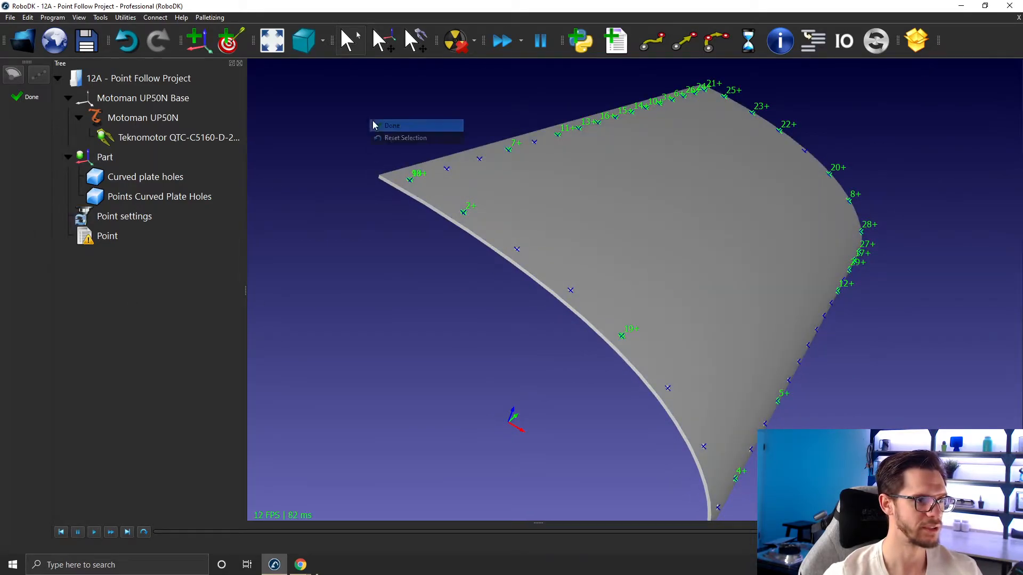
click(400, 137)
- Try extending the selection with Select next from the first four points along the front curved edge, and reset the selection
click(411, 180)
click(464, 213)
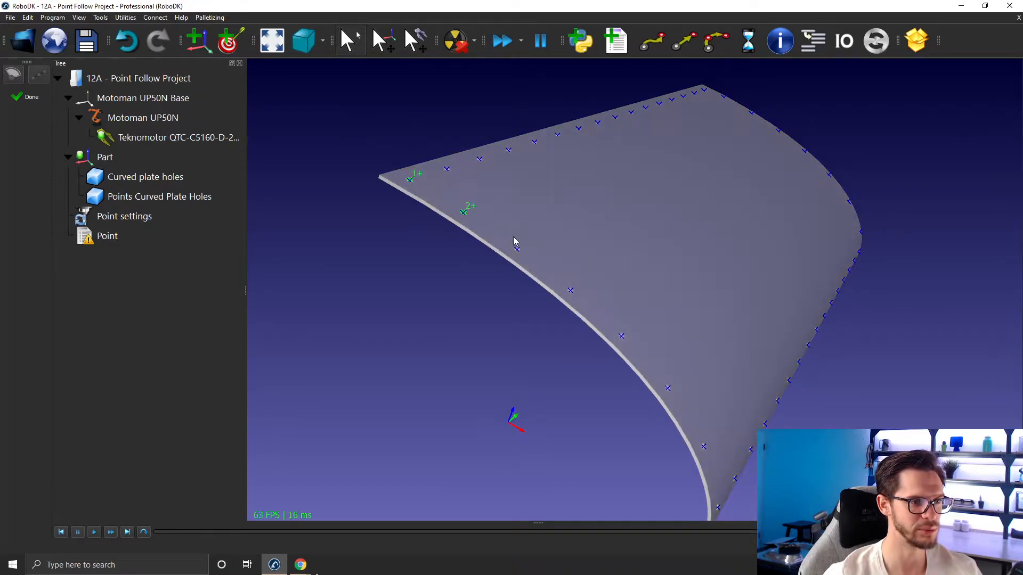
click(517, 250)
click(570, 290)
right_click(621, 337)
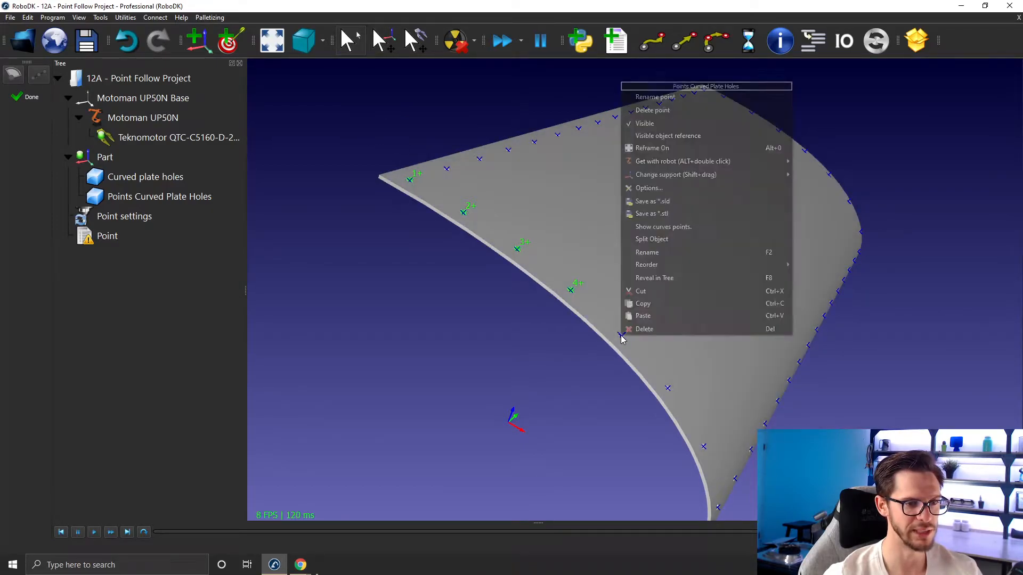
click(575, 349)
right_click(571, 291)
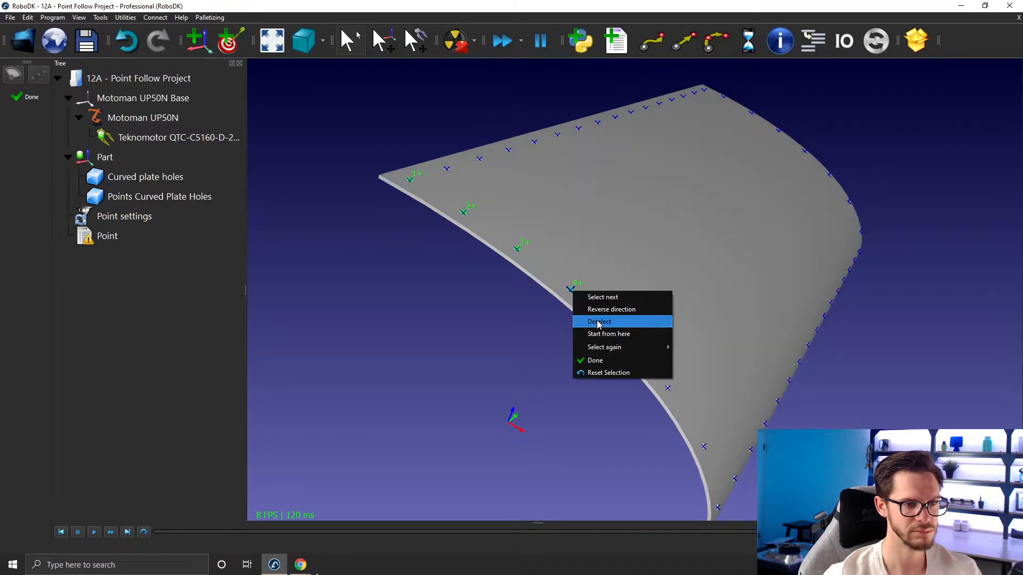
click(607, 297)
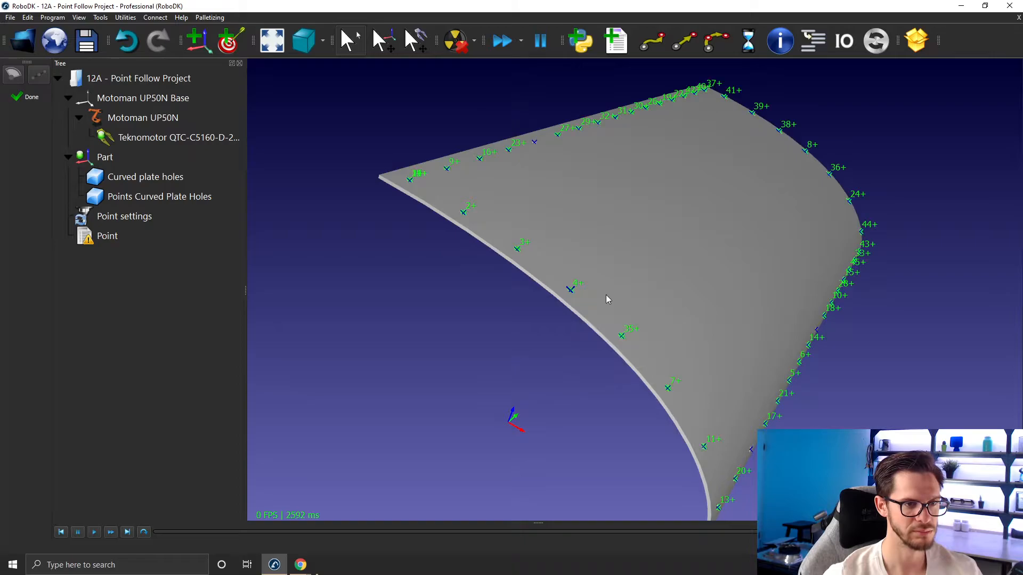
drag(576, 346, 534, 336)
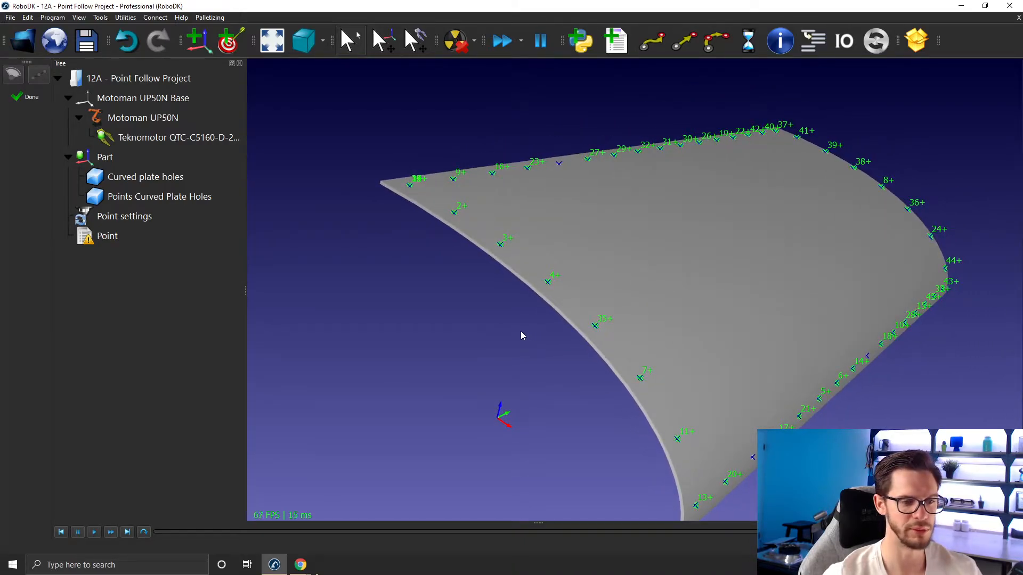
right_click(363, 246)
click(389, 259)
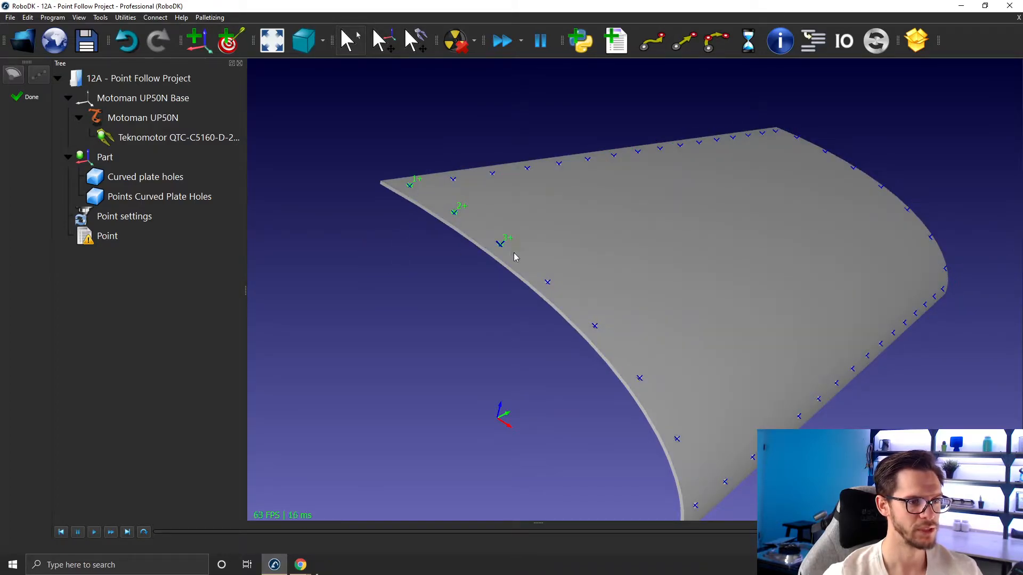
- Select the hole points one by one along the plate's front curved edge, from the upper corner down to the lower corner
click(547, 280)
click(595, 325)
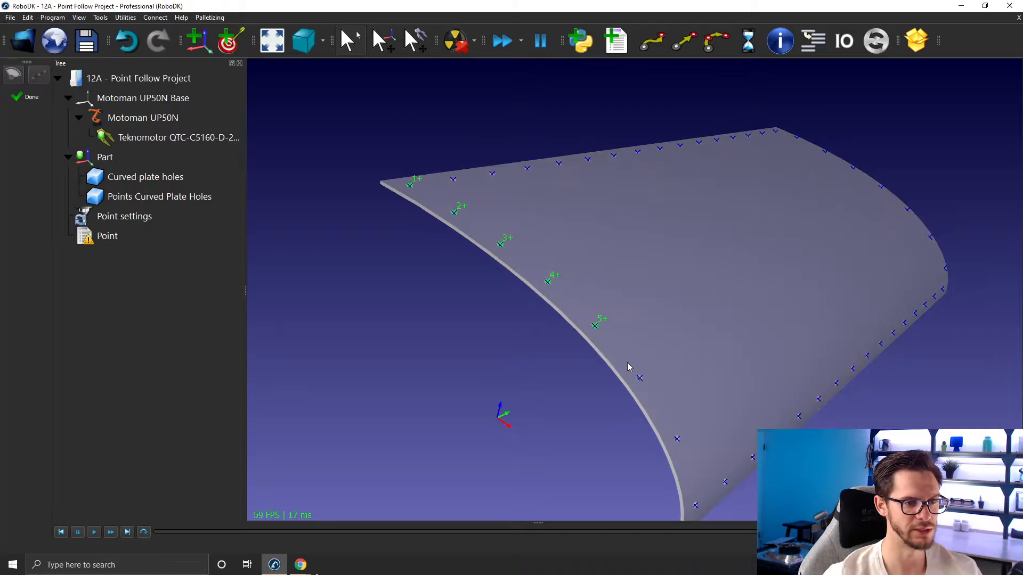
click(641, 380)
middle_drag(648, 390, 531, 232)
click(561, 283)
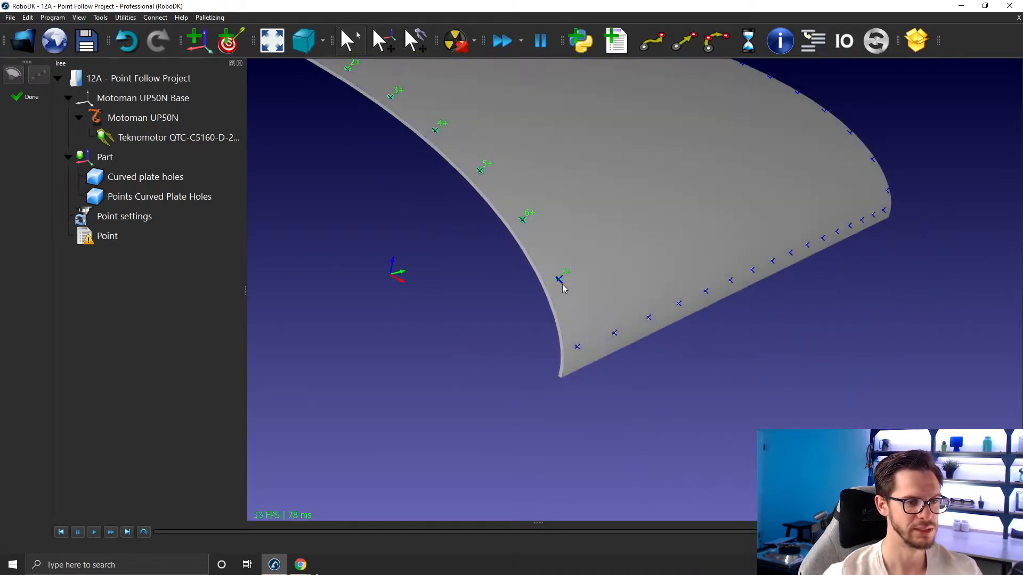
click(577, 354)
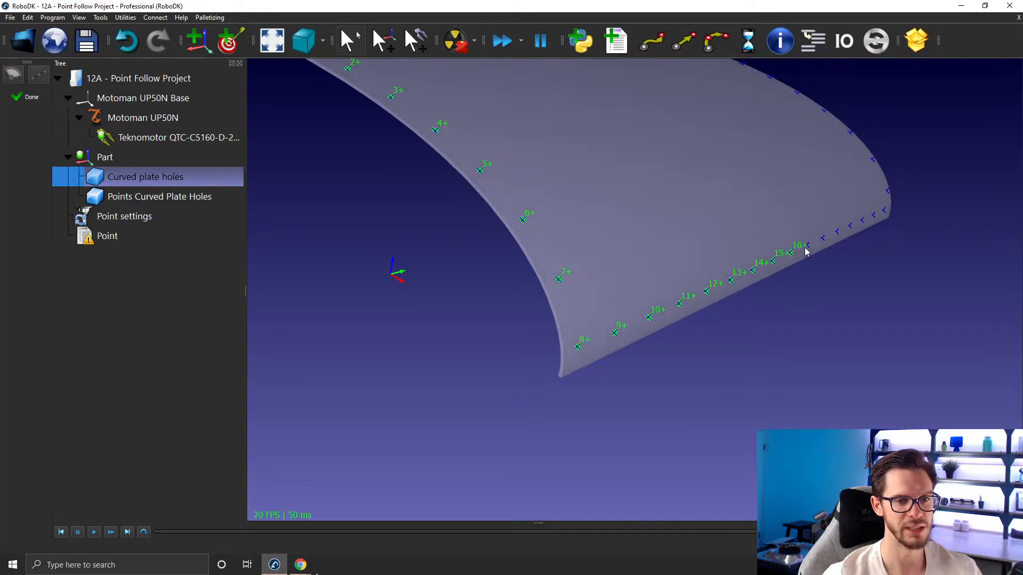
- Continue selecting the points in order along the plate's lower long edge and up the far curved edge
click(821, 241)
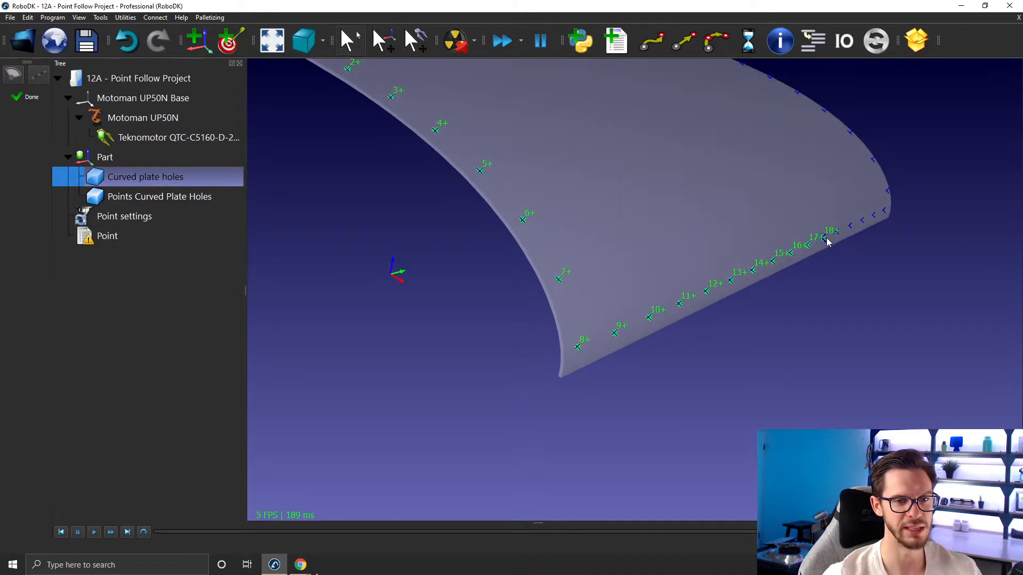
scroll(677, 286, up, 2)
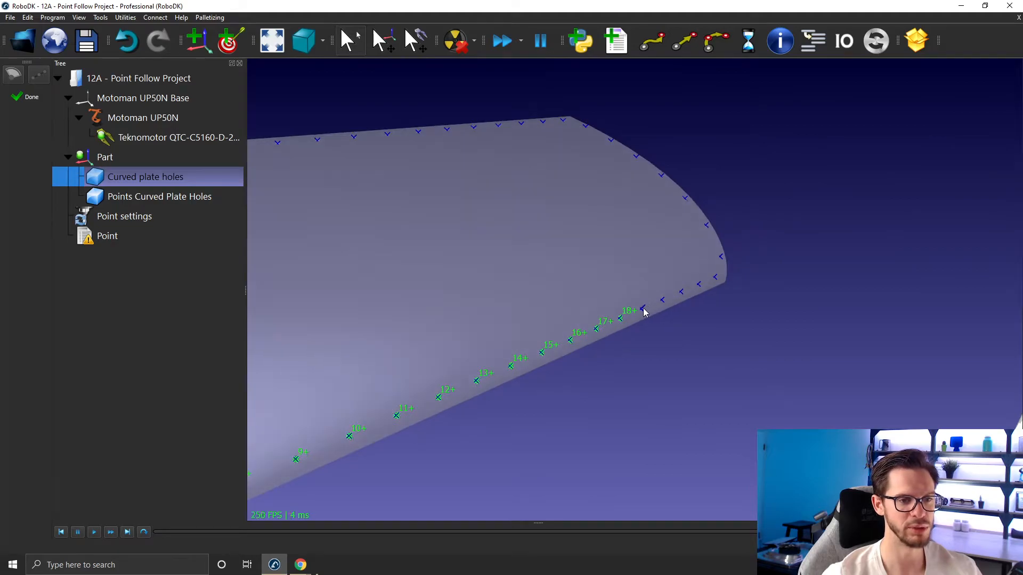
click(680, 294)
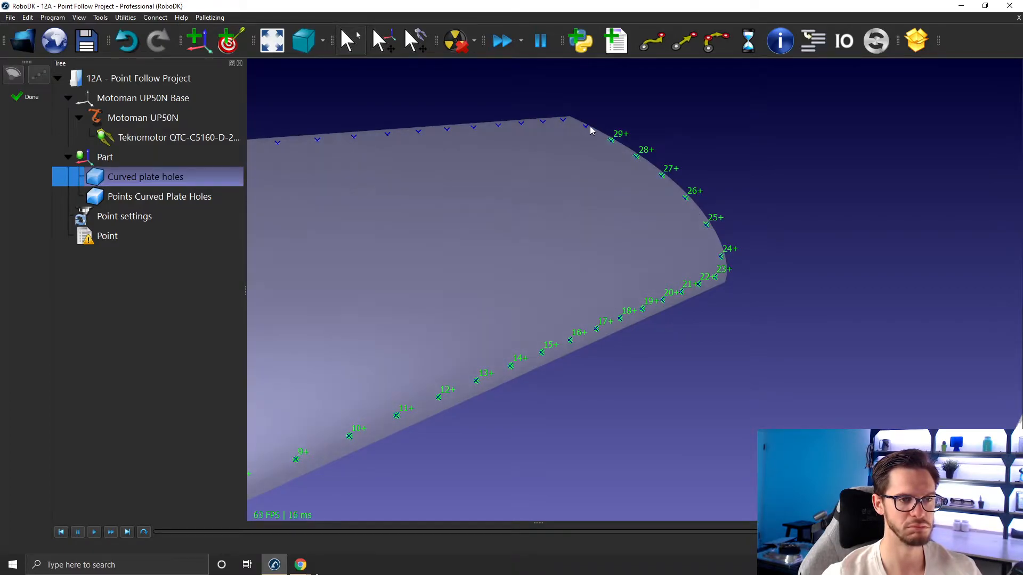
- Select the remaining points in order along the upper long edge back to the start point, and finish the point selection
click(522, 122)
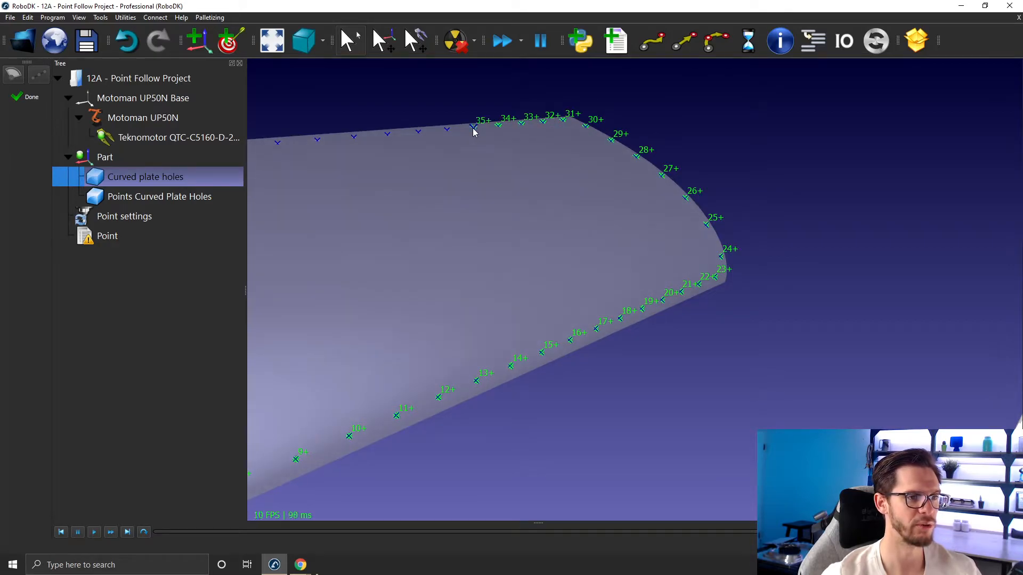
click(448, 129)
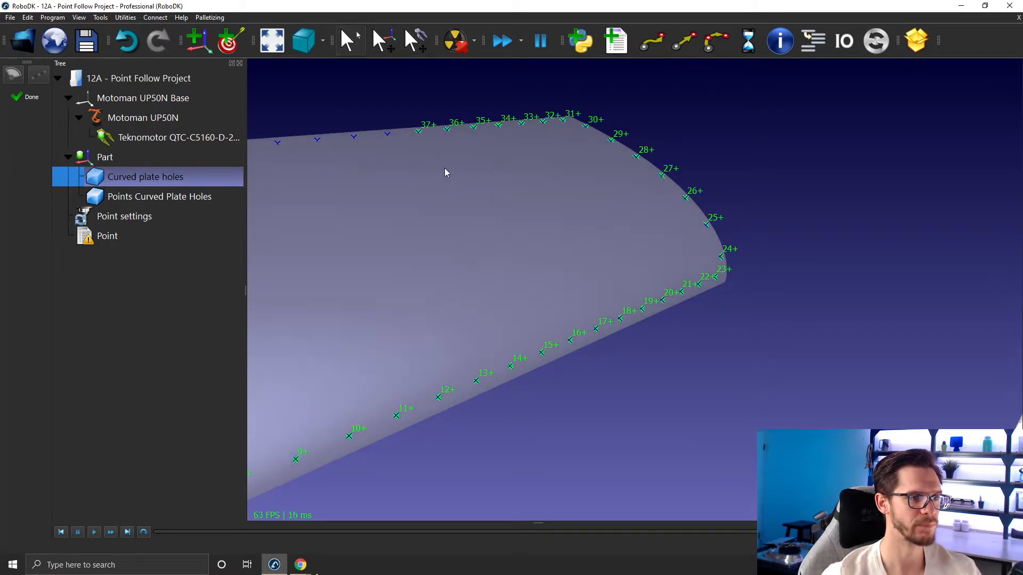
middle_drag(450, 177, 592, 182)
click(527, 139)
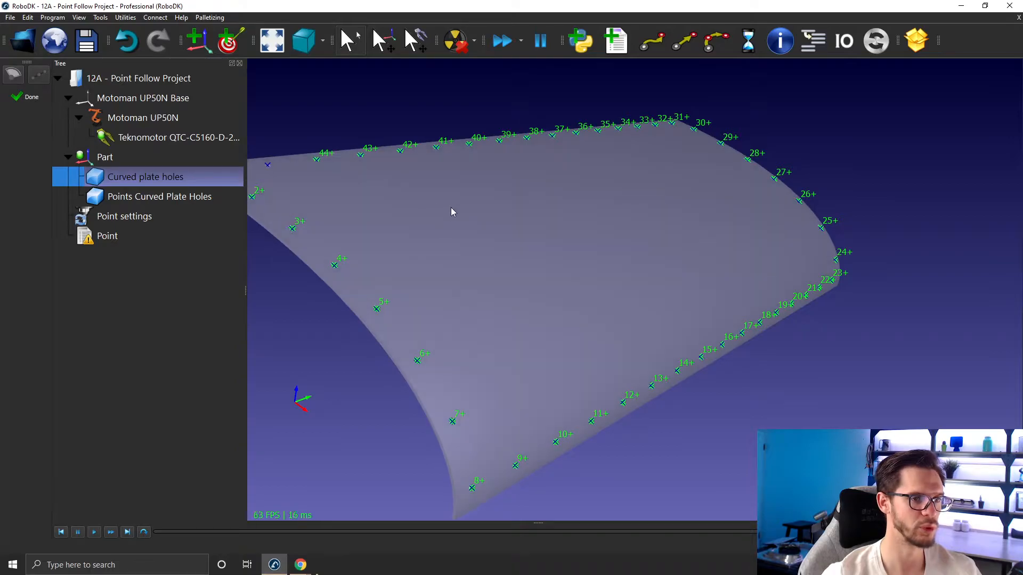
middle_drag(447, 208, 554, 198)
click(376, 155)
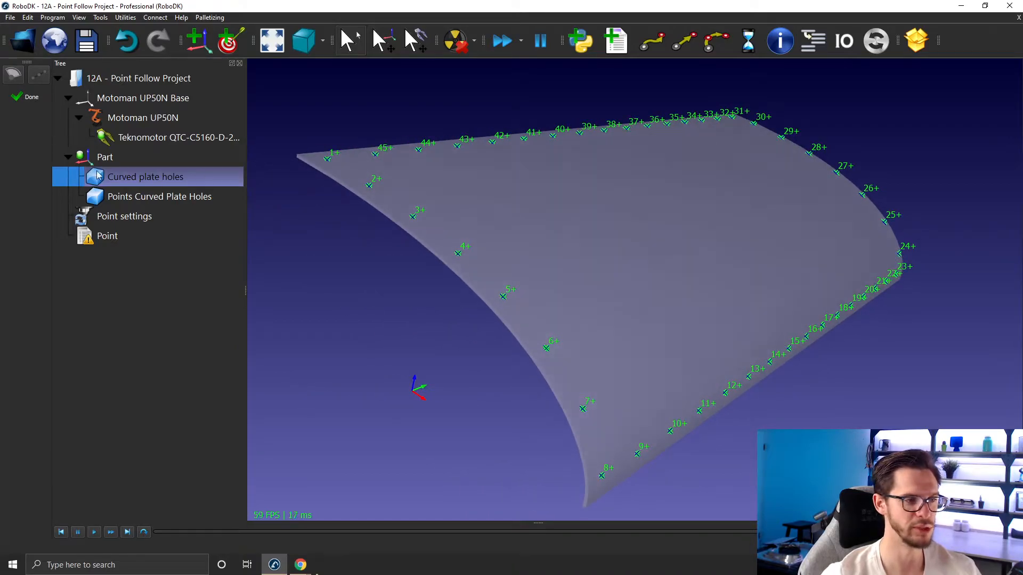
click(30, 105)
- Show the preferred tool path, set the path to tool offset to rotz(0), and update the point follow program
mouse_move(388, 228)
mouse_down()
mouse_move(395, 263)
mouse_move(343, 256)
mouse_move(381, 307)
mouse_move(406, 314)
mouse_move(436, 393)
mouse_move(390, 352)
mouse_move(416, 366)
mouse_up()
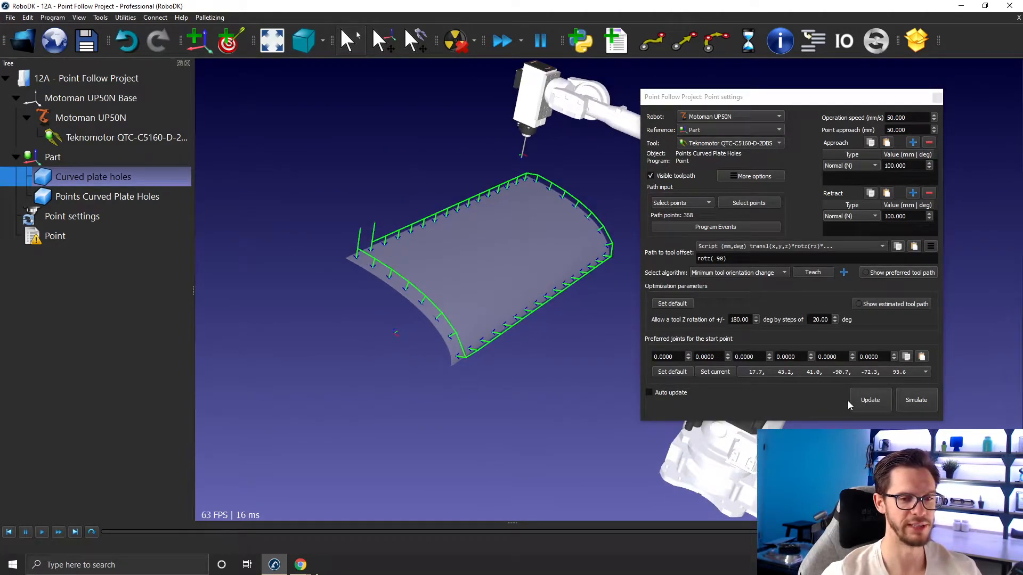
click(884, 272)
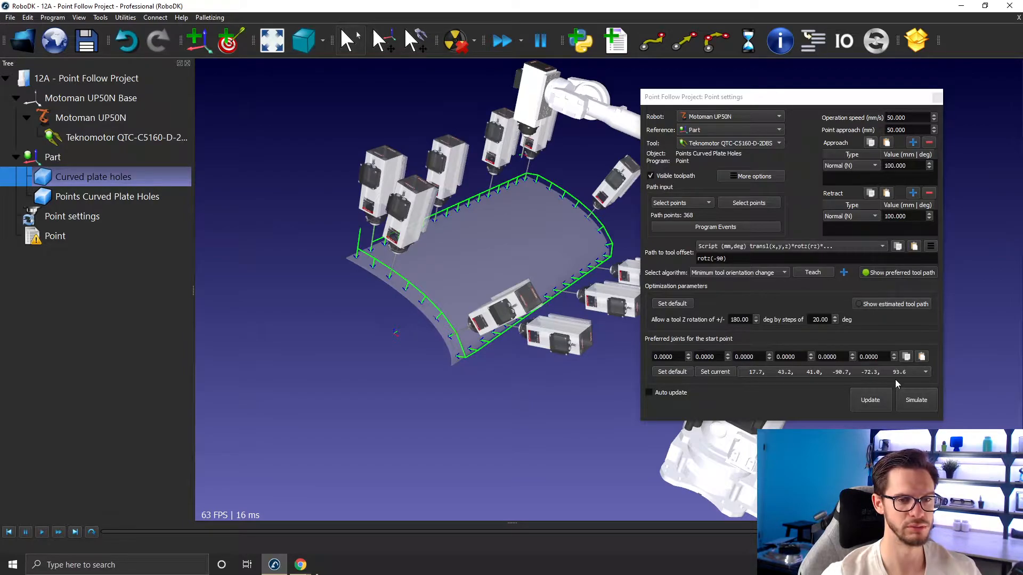
scroll(725, 262, up, 11)
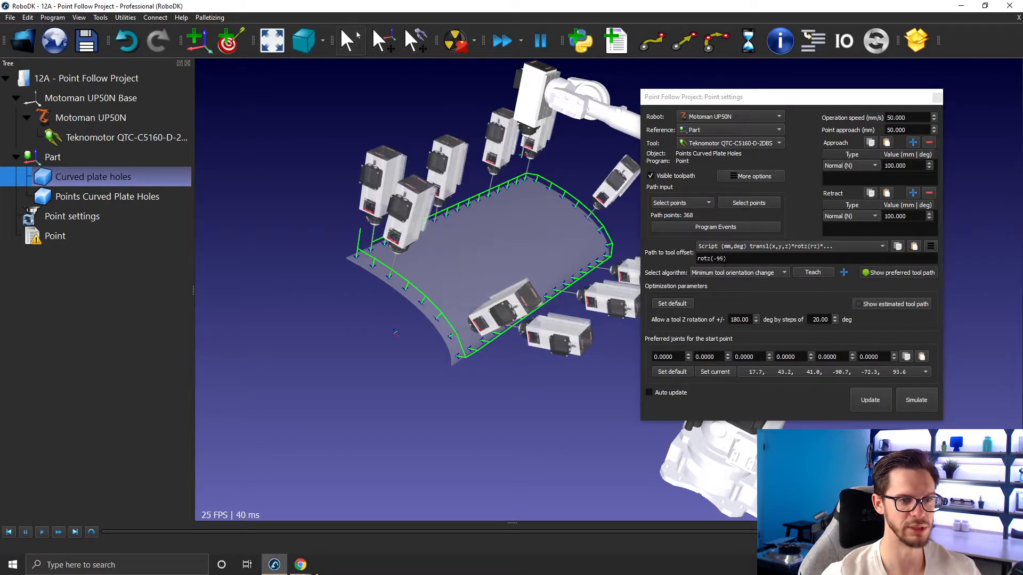
scroll(726, 261, up, 10)
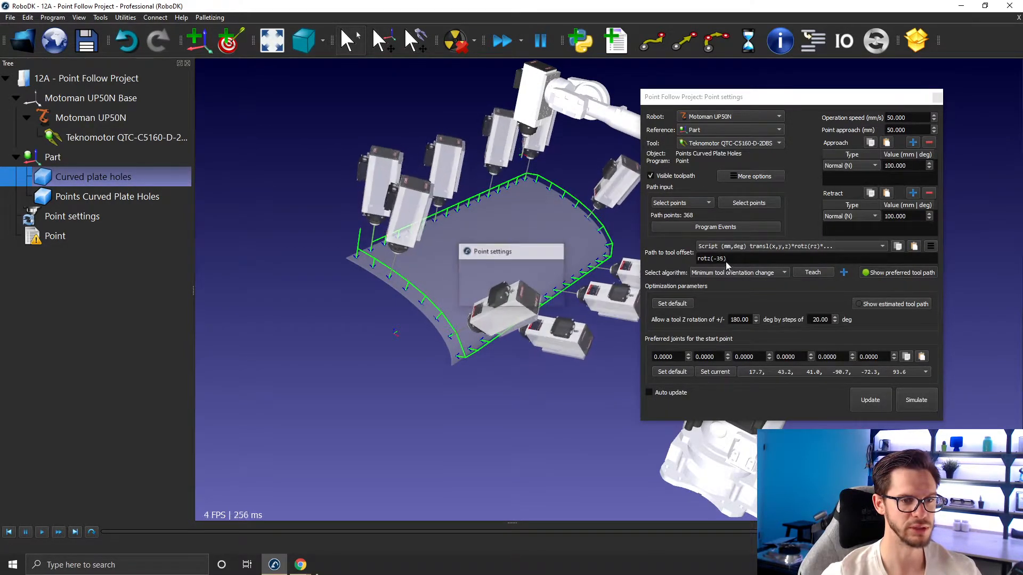
click(868, 400)
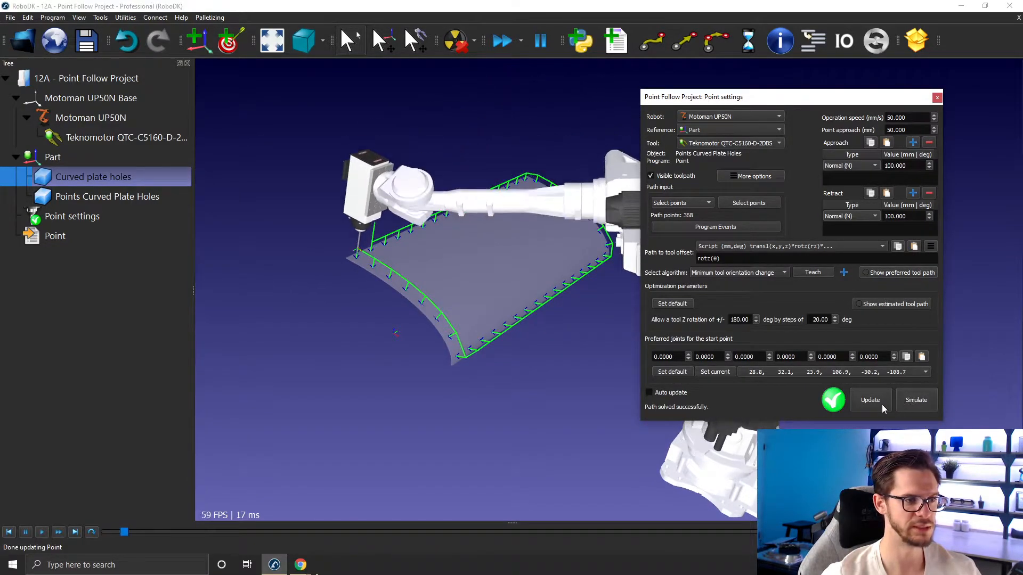
- Watch the simulated drilling along the front curved edge, advance the simulation, and close Point settings
right_drag(405, 277, 481, 207)
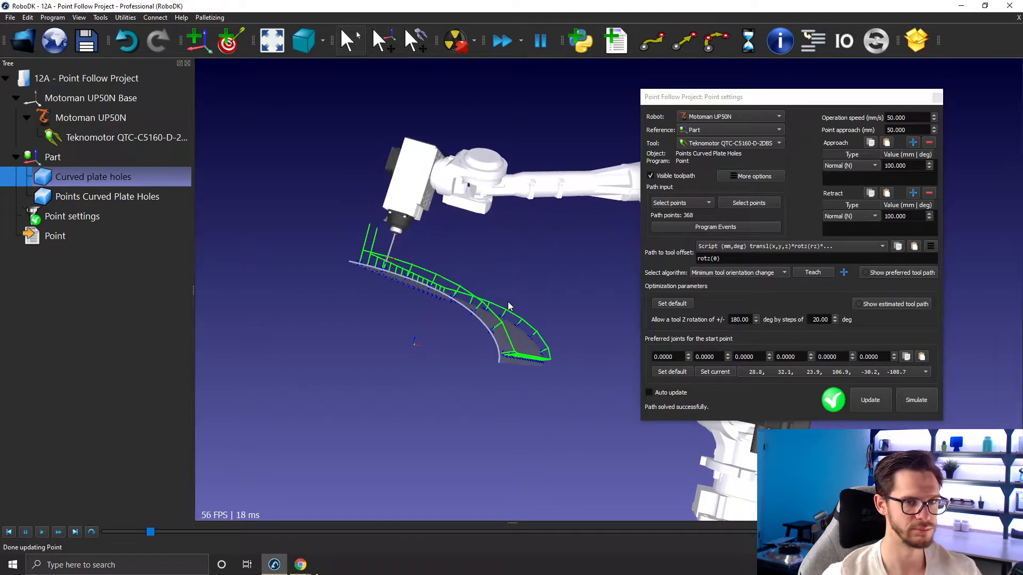
right_drag(509, 306, 462, 354)
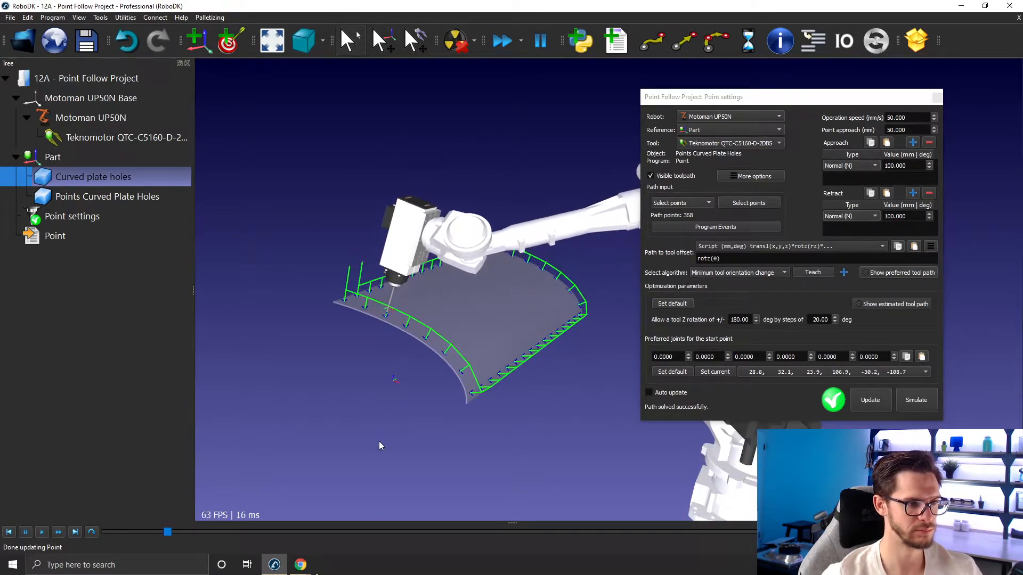
drag(185, 533, 239, 550)
right_drag(526, 385, 484, 350)
click(937, 97)
- Open the Motoman UP50N panel and advance the simulation around the plate to its end while checking the robot's motion
middle_drag(493, 335, 563, 270)
right_drag(563, 270, 501, 279)
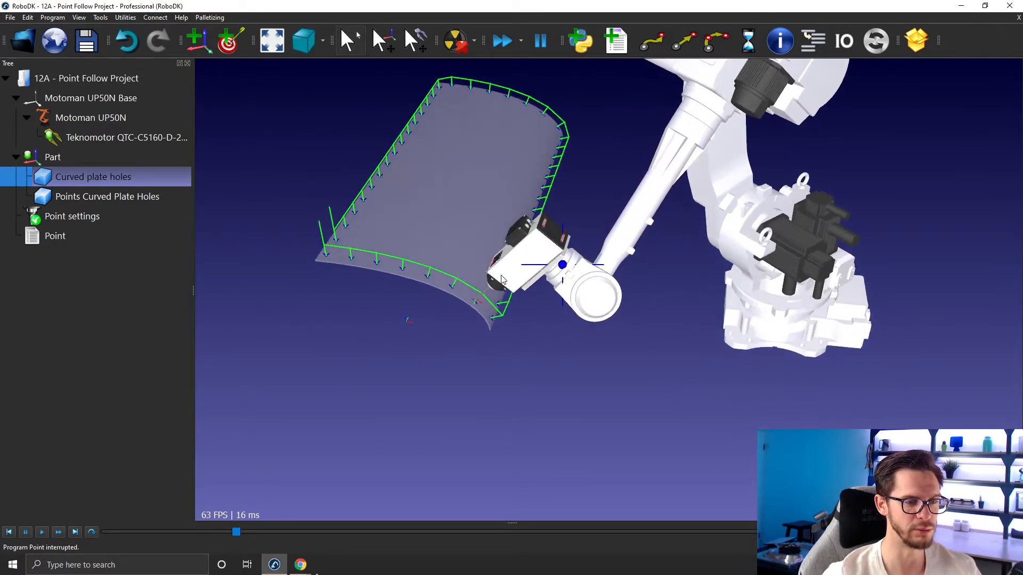
double_click(501, 279)
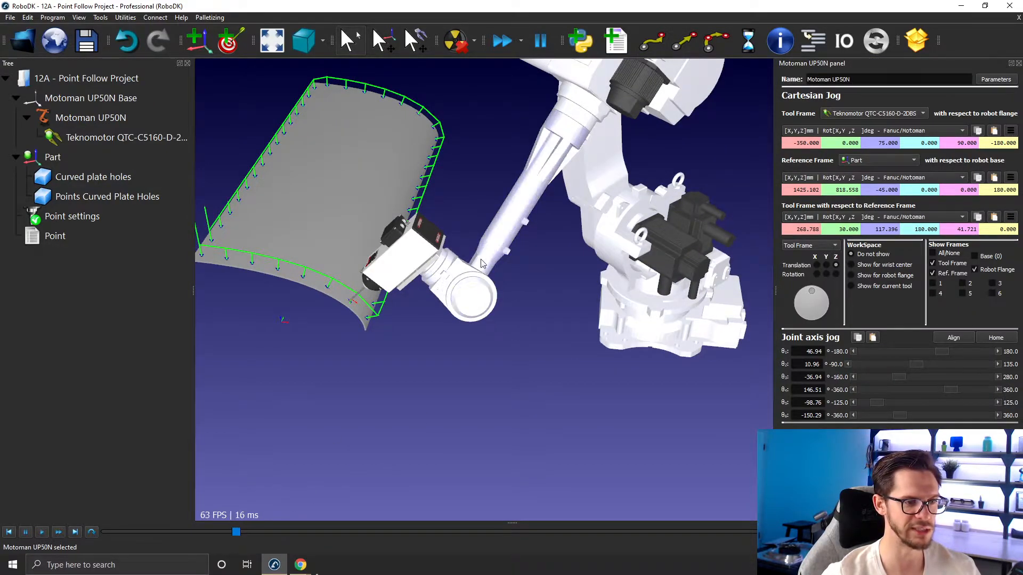
drag(236, 535, 331, 548)
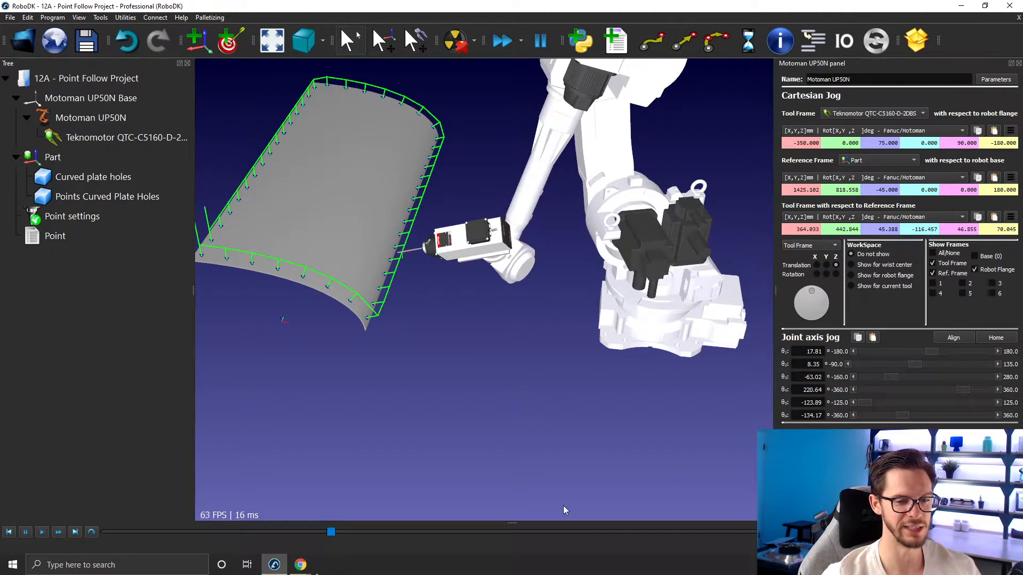
drag(336, 535, 556, 519)
middle_drag(516, 387, 630, 470)
drag(565, 532, 924, 530)
- Delete the Points Curved Plate Holes object from the station
right_drag(563, 458, 508, 415)
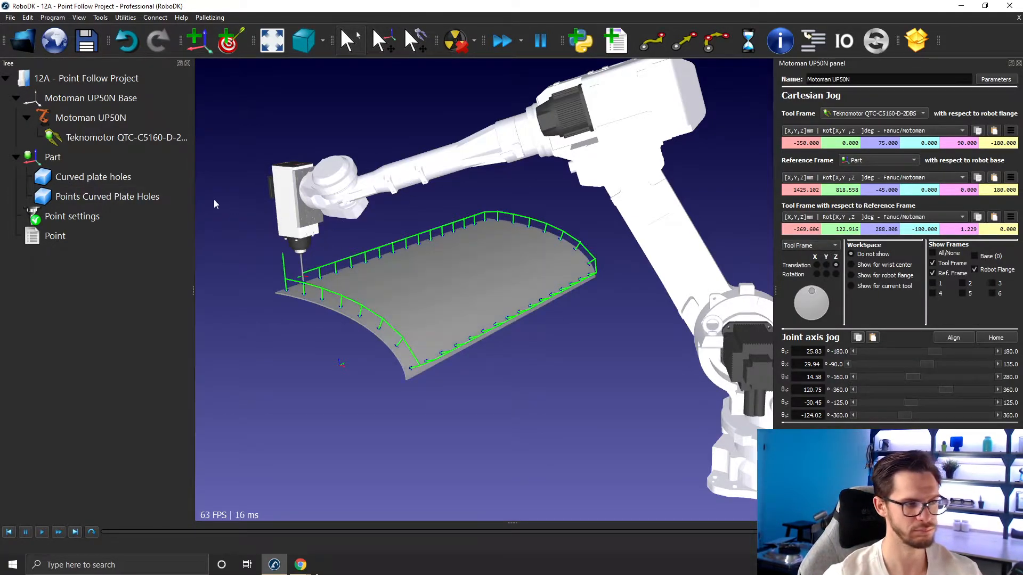
click(120, 200)
key(Delete)
key(Delete)
key(Delete)
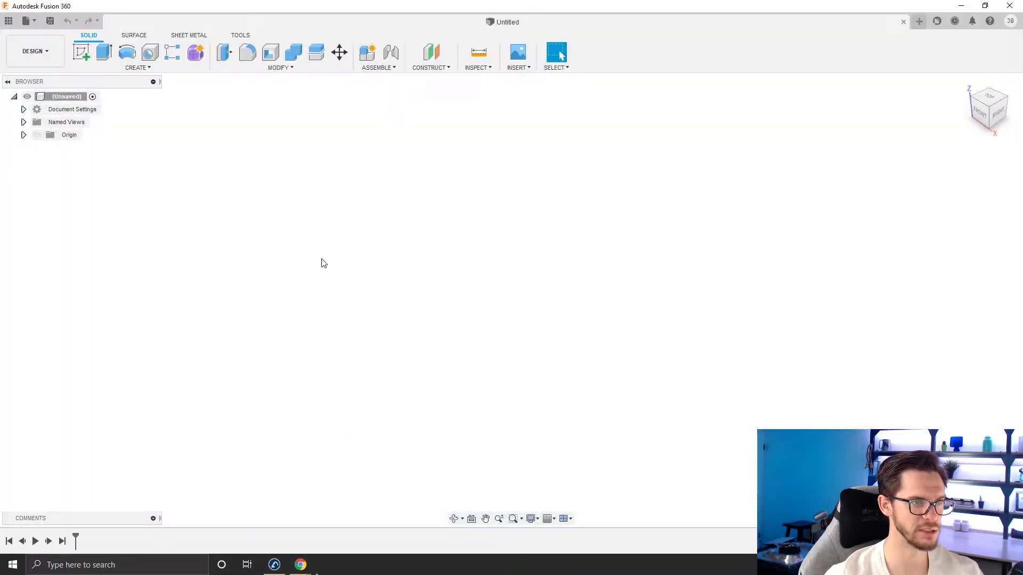
- Switch to Fusion 360 and open the Curved plate holes design from the Training project
click(8, 21)
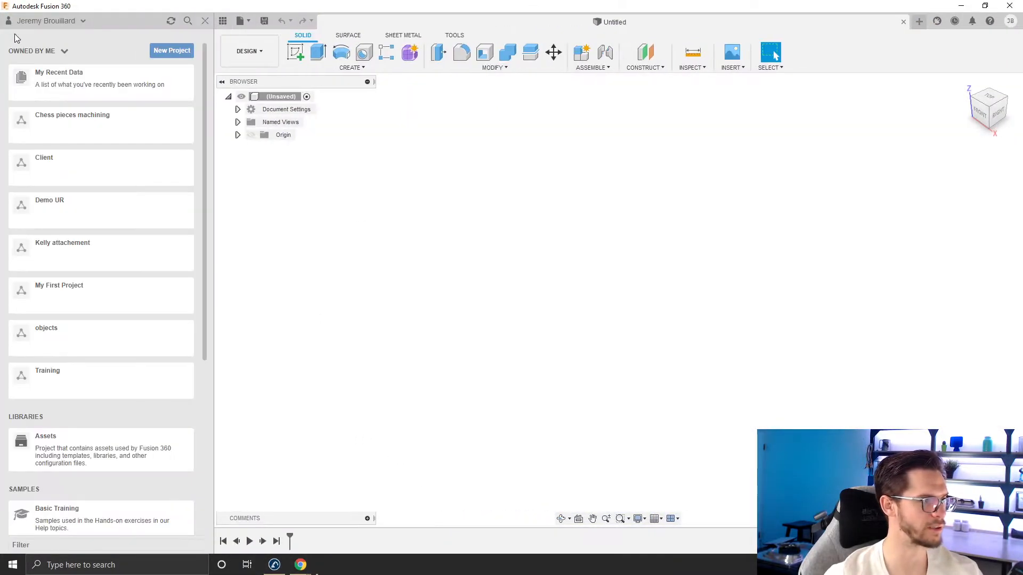
click(63, 386)
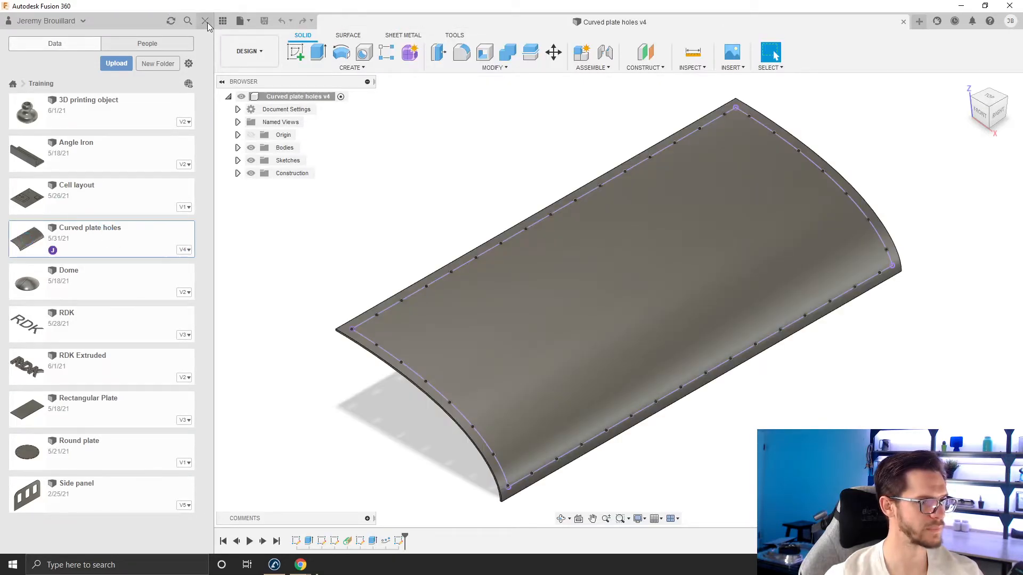
click(205, 20)
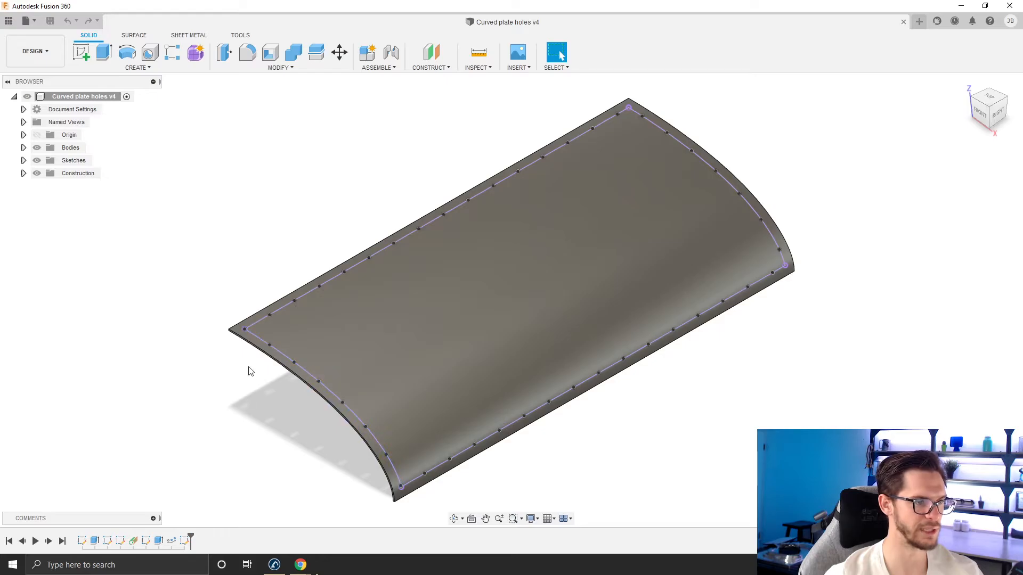
- Examine the plate's corner holes and the sketch line running through the hole centres around its edges
scroll(240, 362, up, 3)
scroll(240, 363, up, 5)
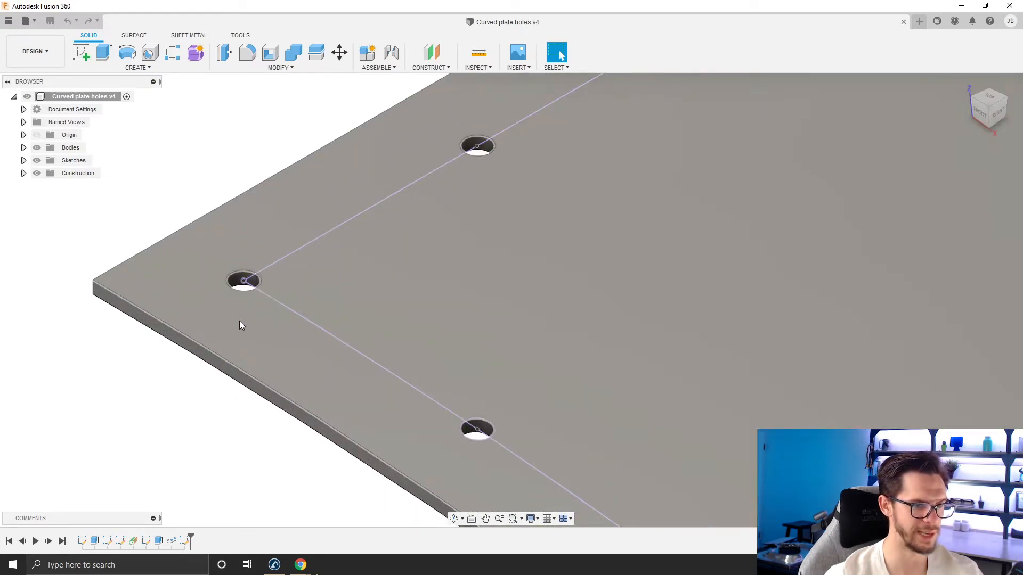
scroll(240, 323, up, 2)
scroll(259, 276, down, 5)
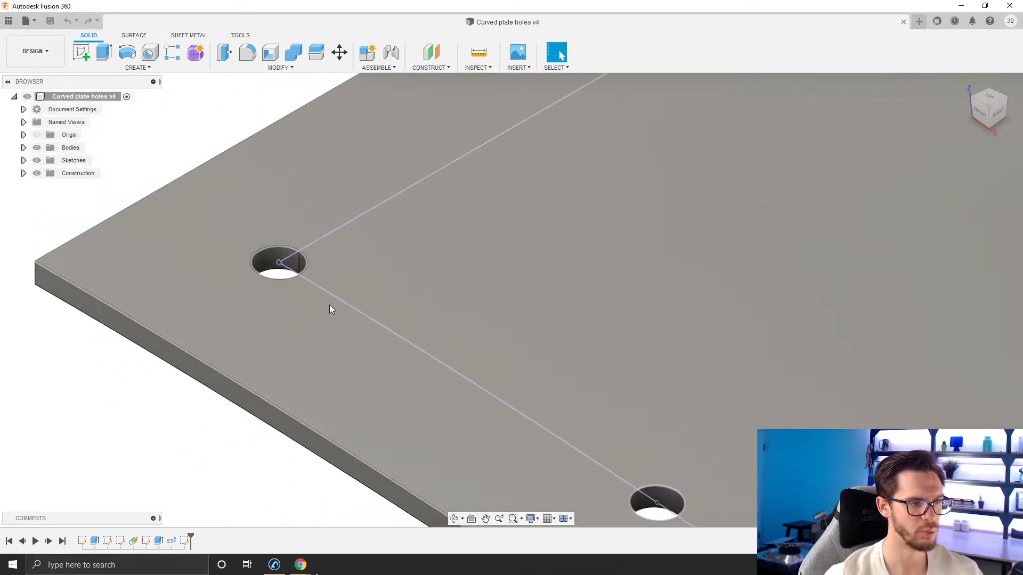
scroll(545, 422, down, 10)
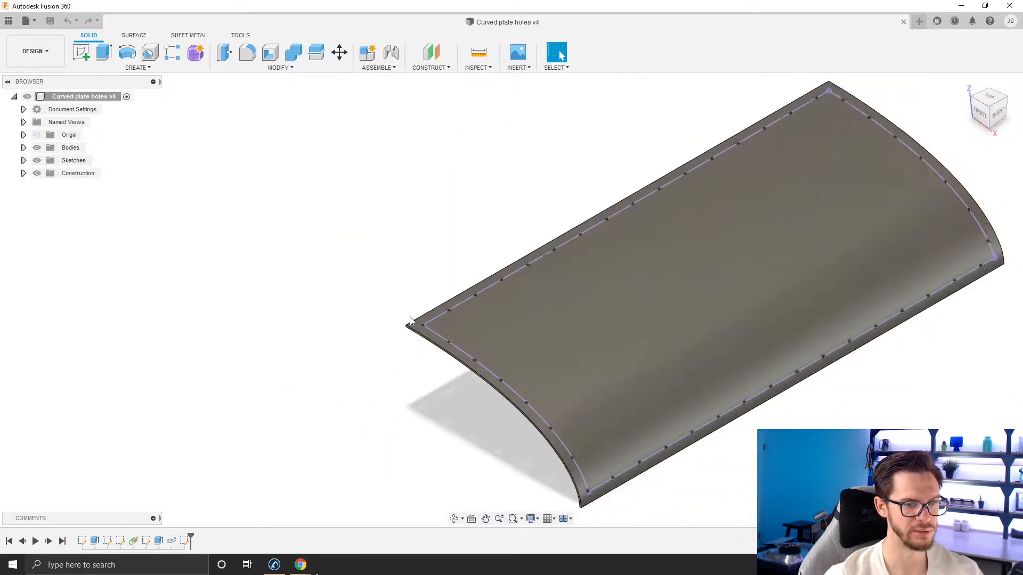
scroll(410, 318, down, 1)
middle_drag(517, 351, 439, 329)
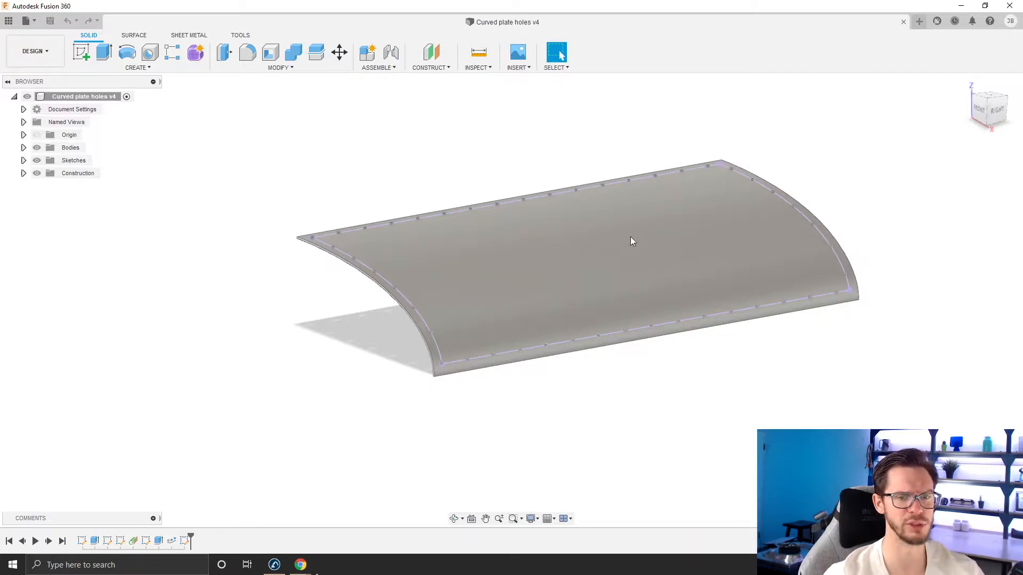
- Start loading points into RoboDK from the curved plate design and check which geometry the selection filters allow
click(239, 37)
click(436, 68)
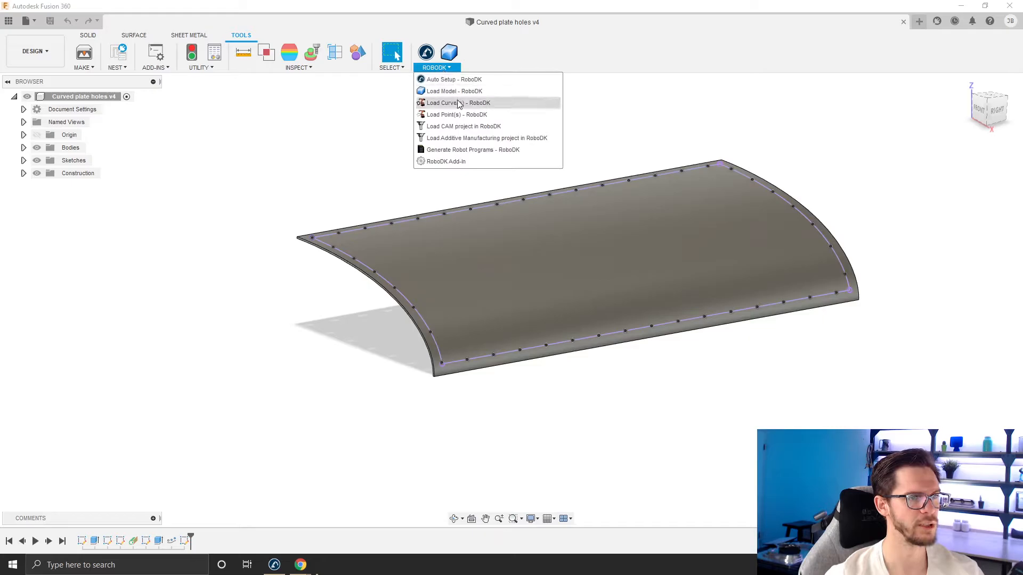
click(462, 115)
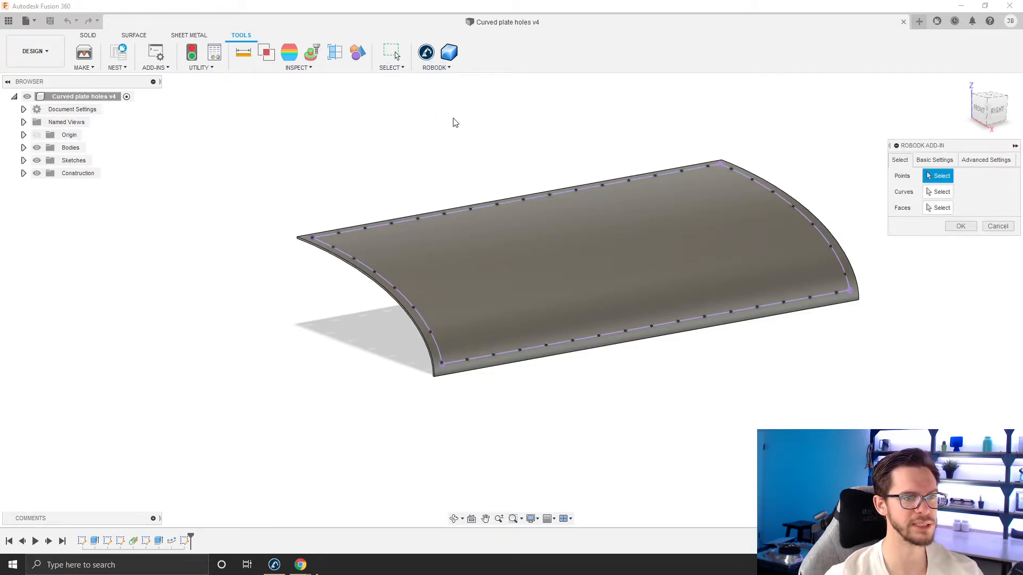
click(432, 67)
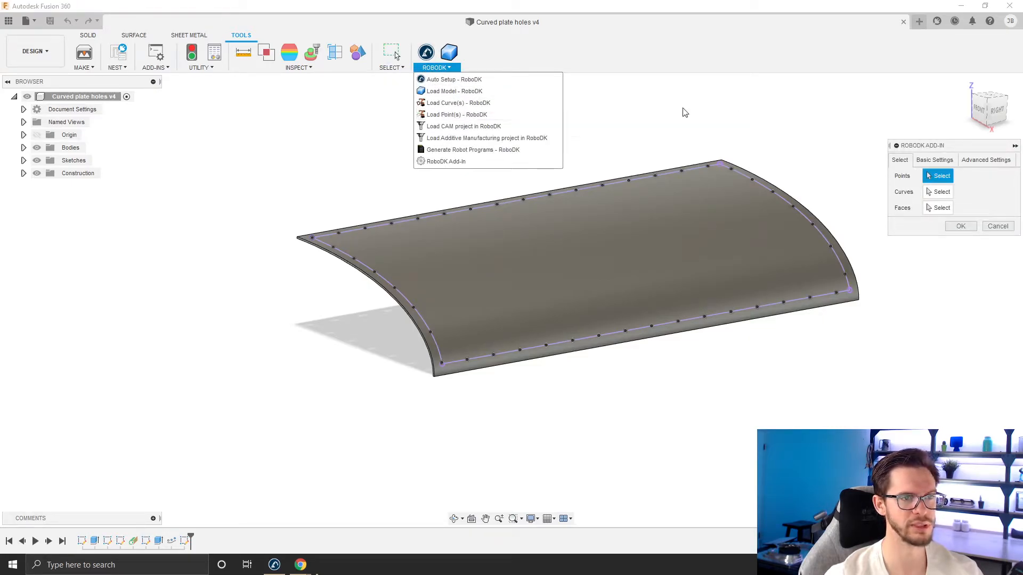
click(688, 110)
shift+middle_drag(717, 164, 671, 213)
click(391, 67)
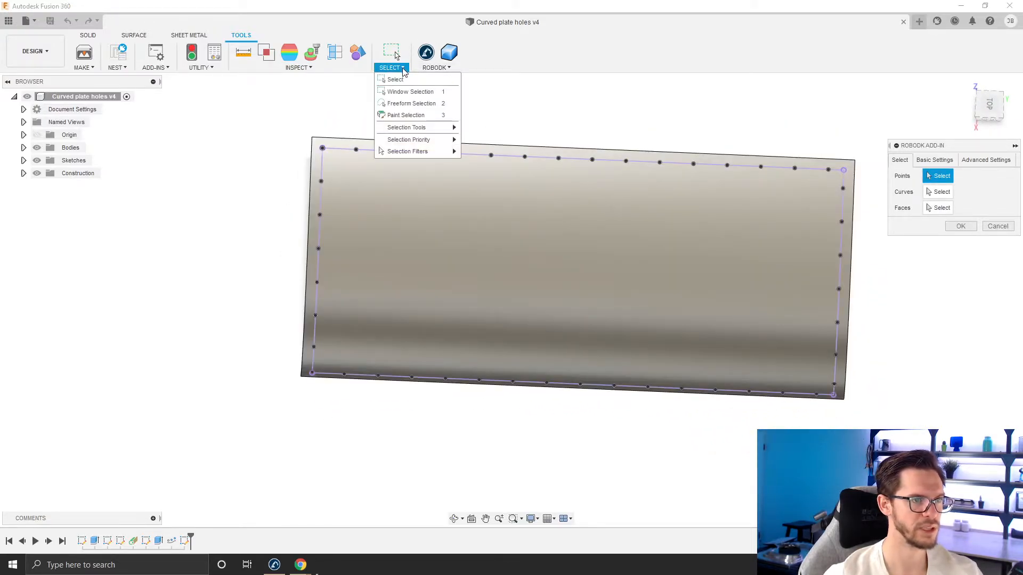
mouse_move(425, 130)
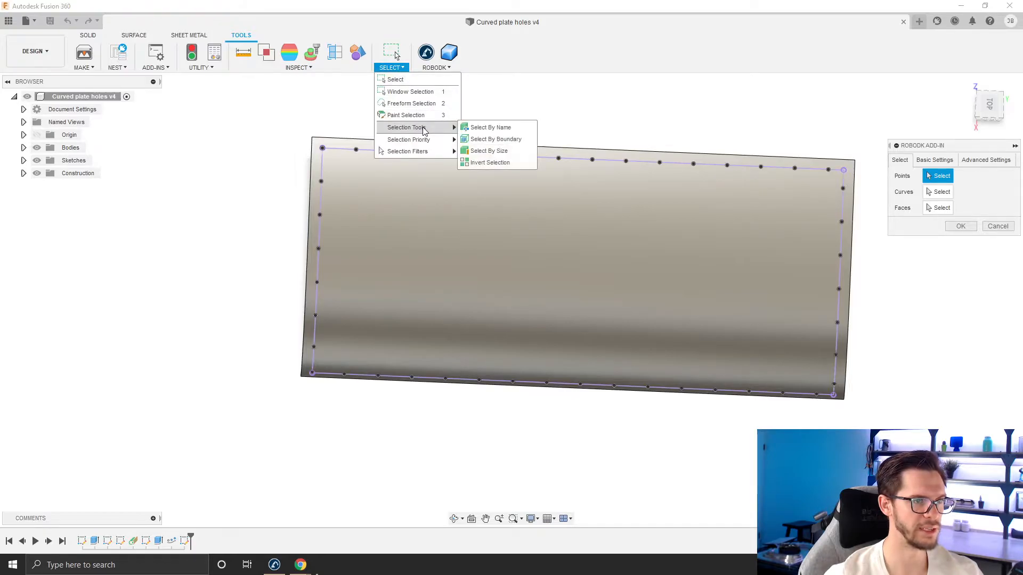
mouse_move(433, 151)
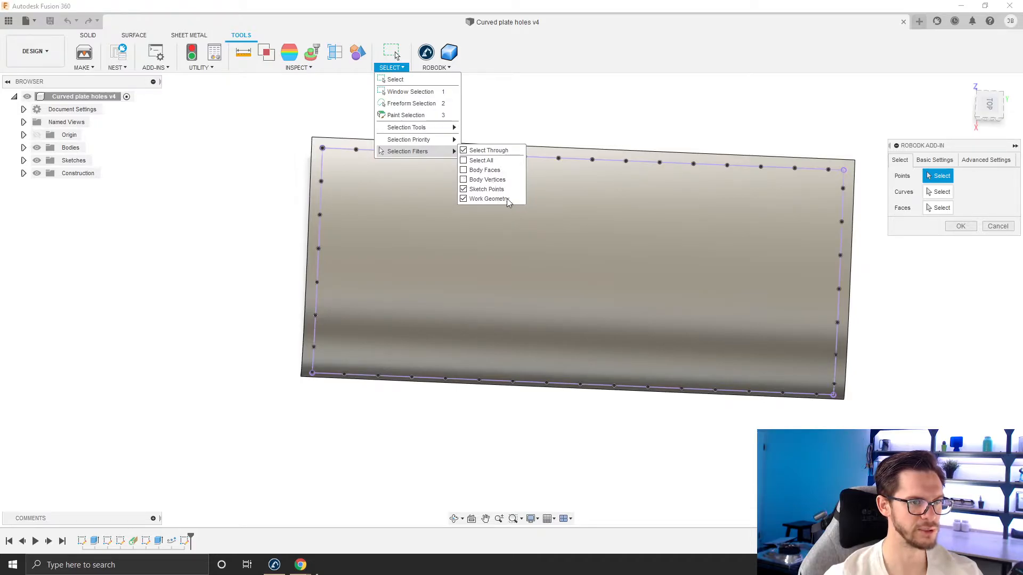
click(498, 117)
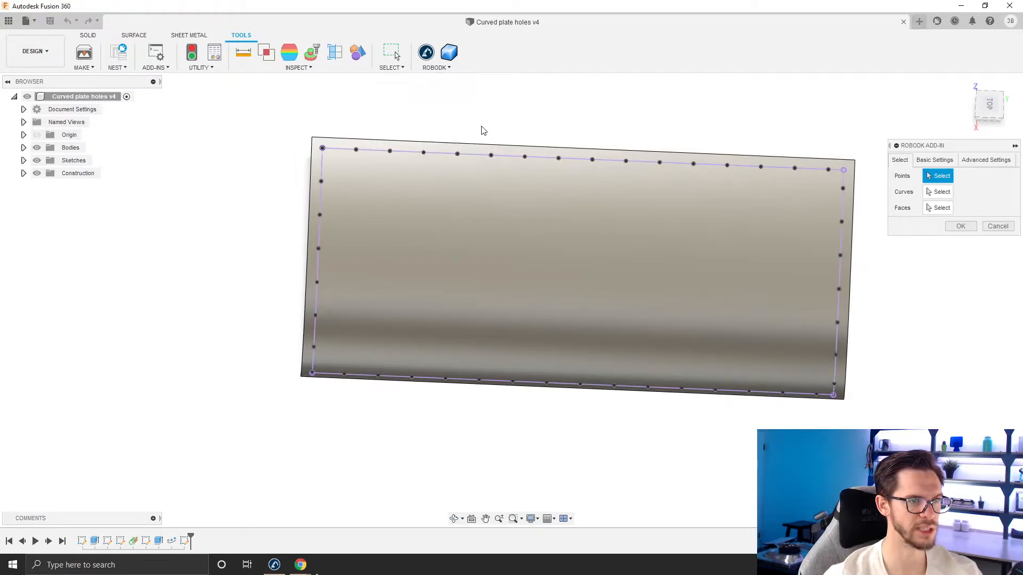
- Select the hole-centre points along the plate's left short edge, from the upper corner down to the lower corner
drag(340, 158, 340, 159)
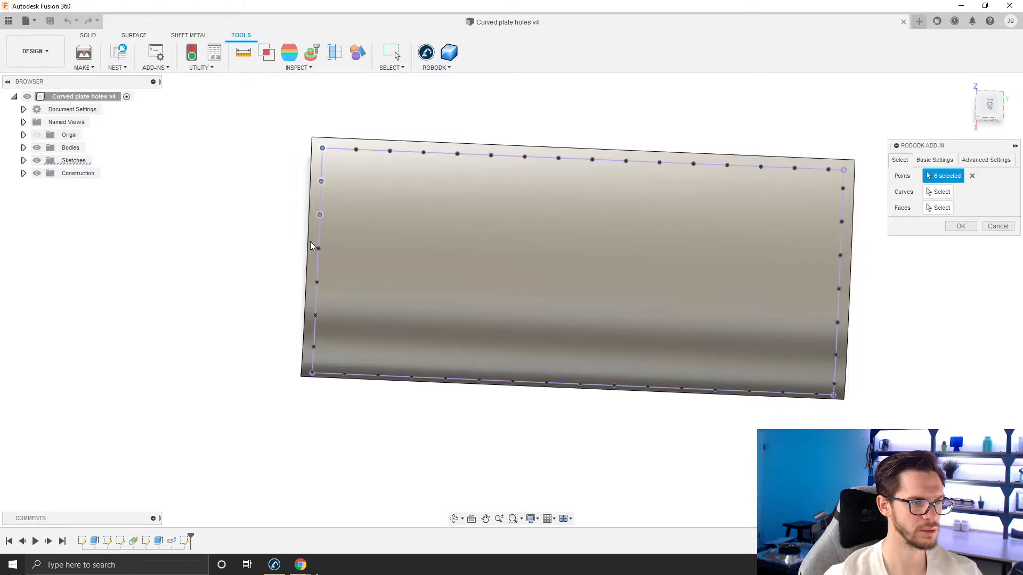
click(314, 315)
click(313, 347)
click(312, 372)
- Add the hole-centre points along the plate's lower long edge to the selection, working from left to right
click(343, 375)
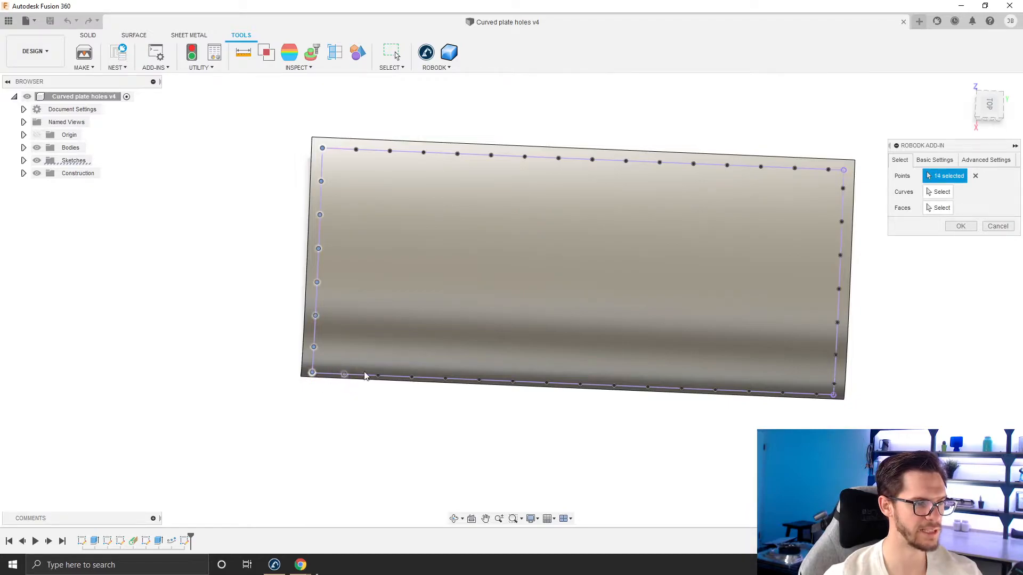
click(377, 376)
click(412, 377)
click(443, 375)
click(488, 394)
click(549, 384)
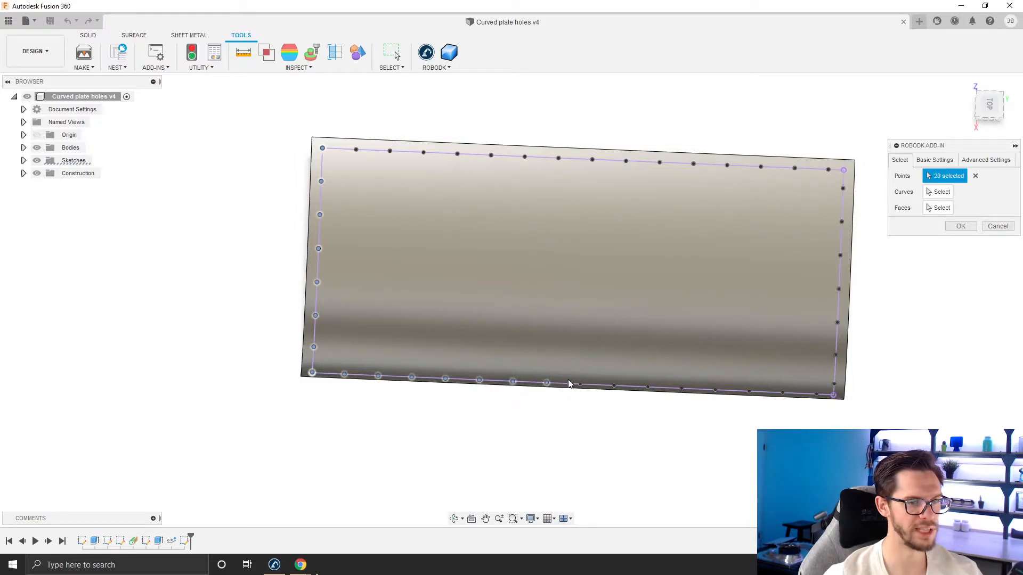
click(585, 393)
click(610, 379)
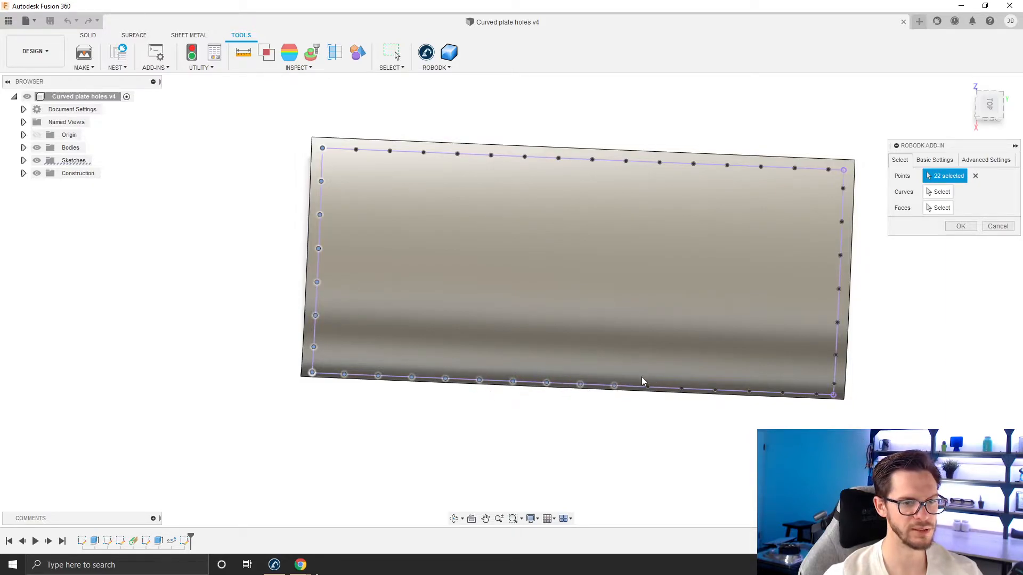
click(682, 399)
click(714, 397)
click(749, 397)
click(783, 398)
click(816, 400)
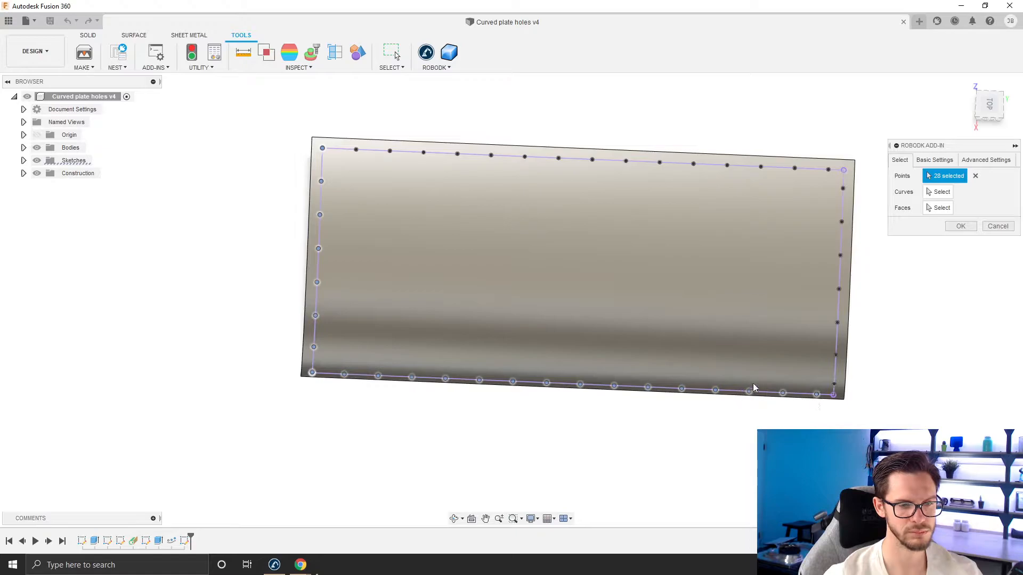
- Add the hole-centre points up the right short edge and back along the upper long edge to the selection
click(837, 391)
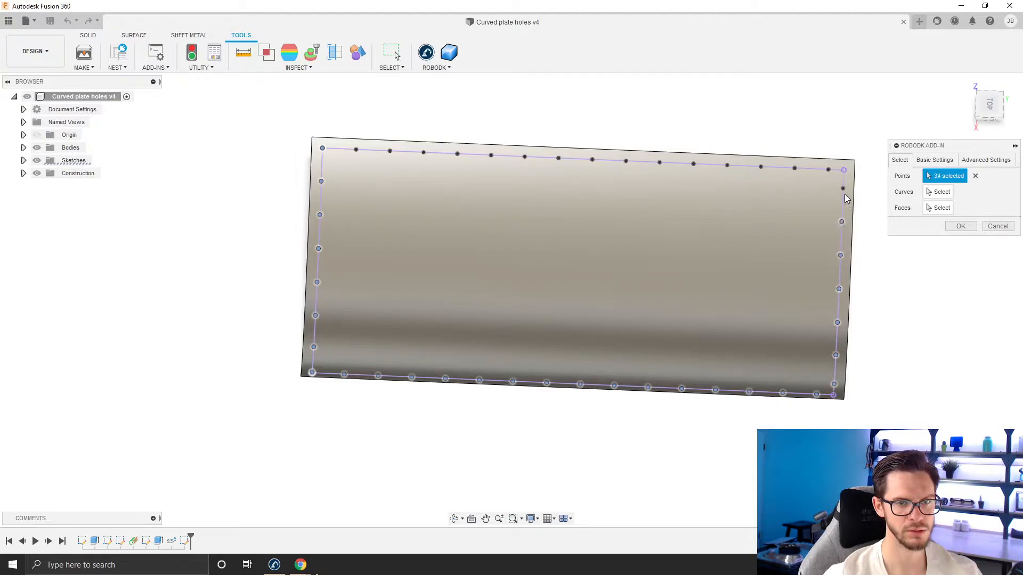
click(829, 169)
click(790, 169)
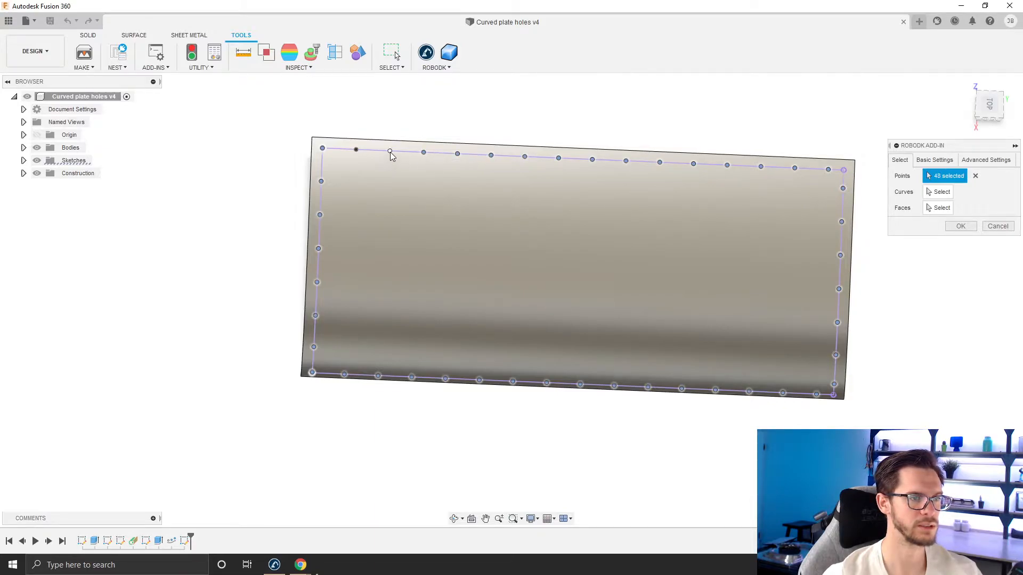
click(355, 149)
- Remove the redundant sketch point overlapping the plate's lower-left corner hole from the selected points
scroll(312, 370, up, 5)
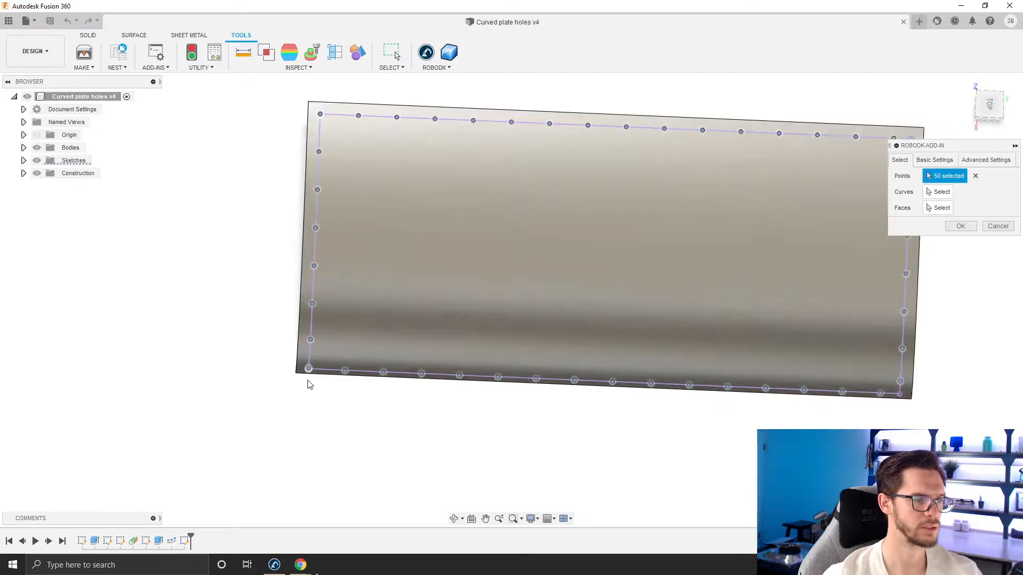
scroll(304, 373, up, 5)
click(355, 333)
click(355, 334)
scroll(350, 372, down, 8)
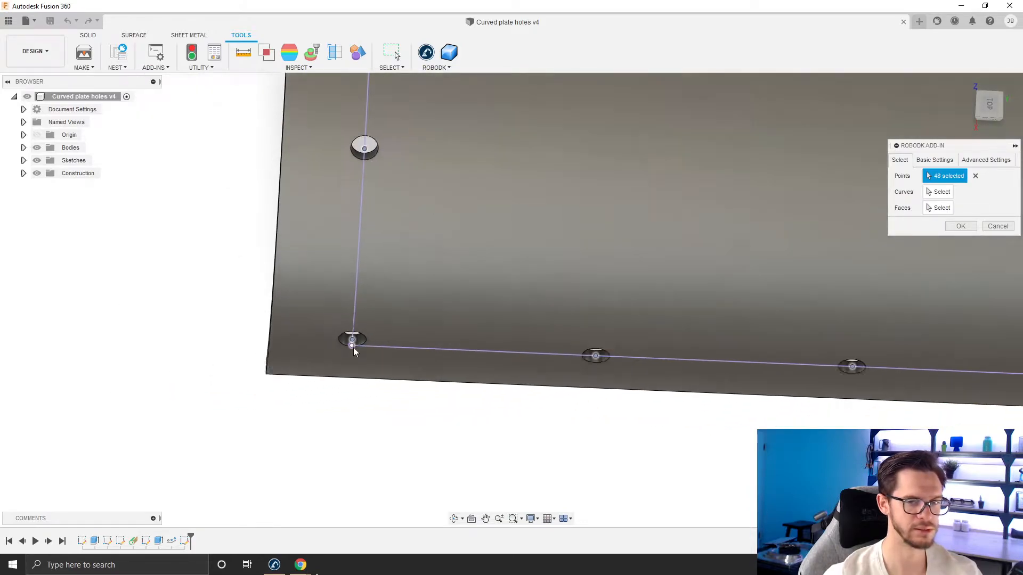
scroll(396, 356, down, 3)
- Select the plate's large curved surface as the face for the points
click(938, 207)
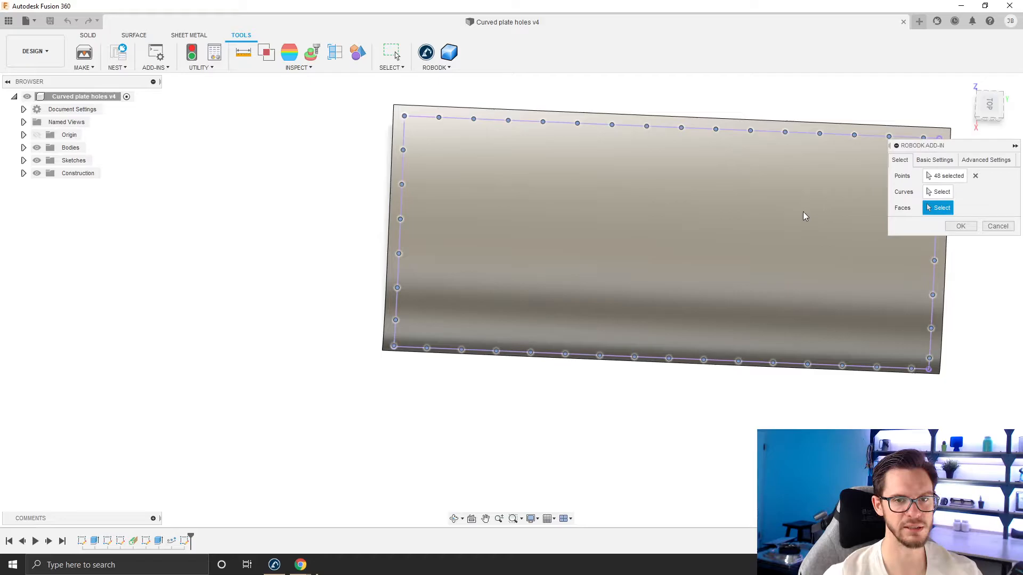
click(389, 68)
mouse_move(417, 152)
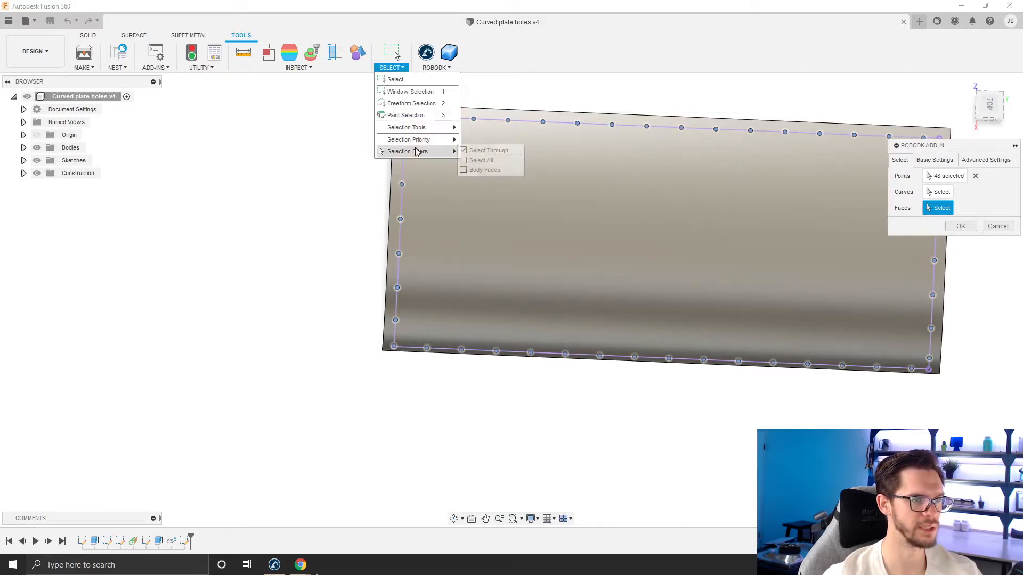
click(613, 186)
- Set the RoboDK object name to Point and the reference name to Part, and turn off Override Object and Use Fusion Theme
click(931, 161)
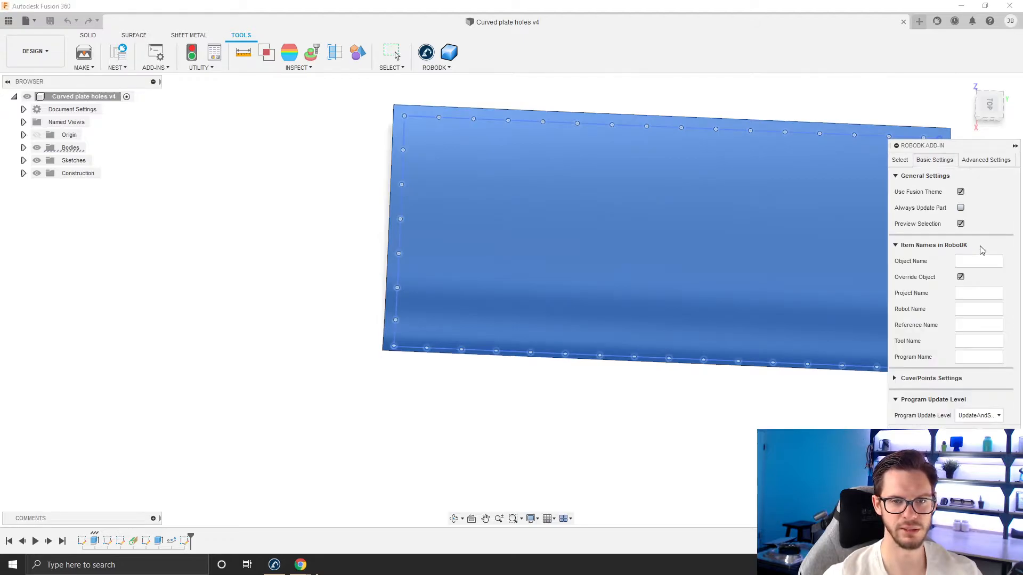
click(965, 265)
text(Point)
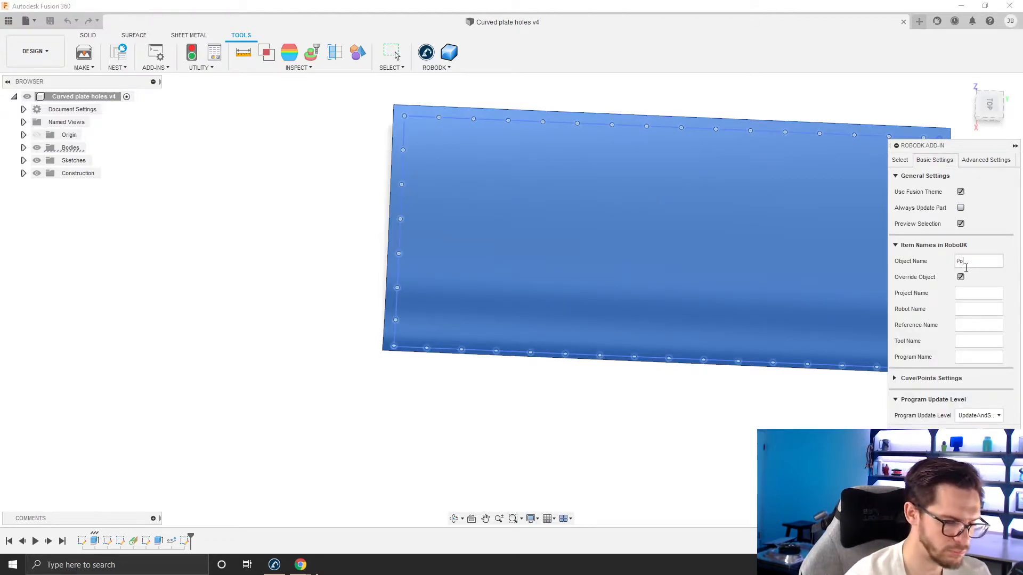
click(974, 321)
text(Part)
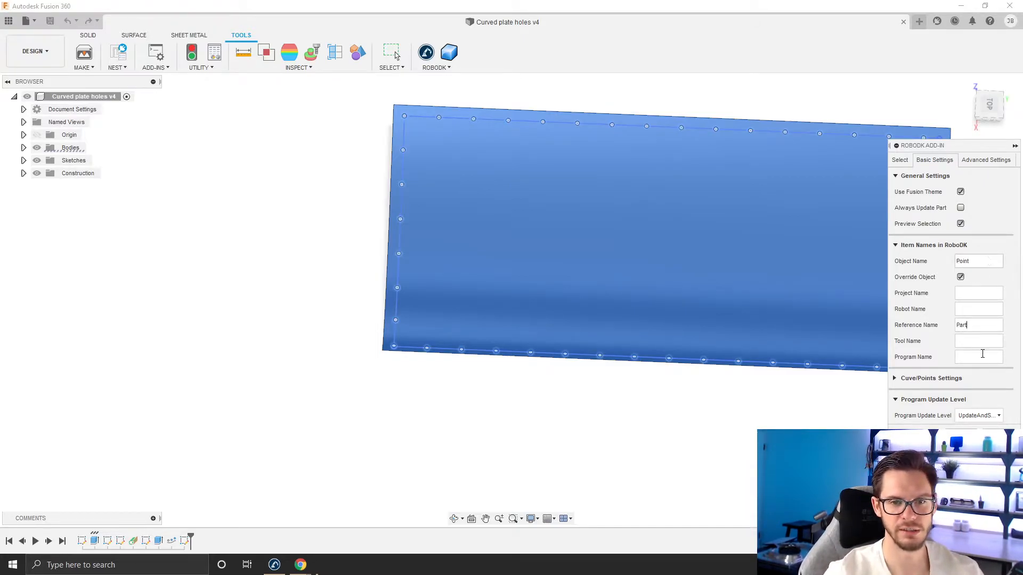
click(960, 277)
click(960, 192)
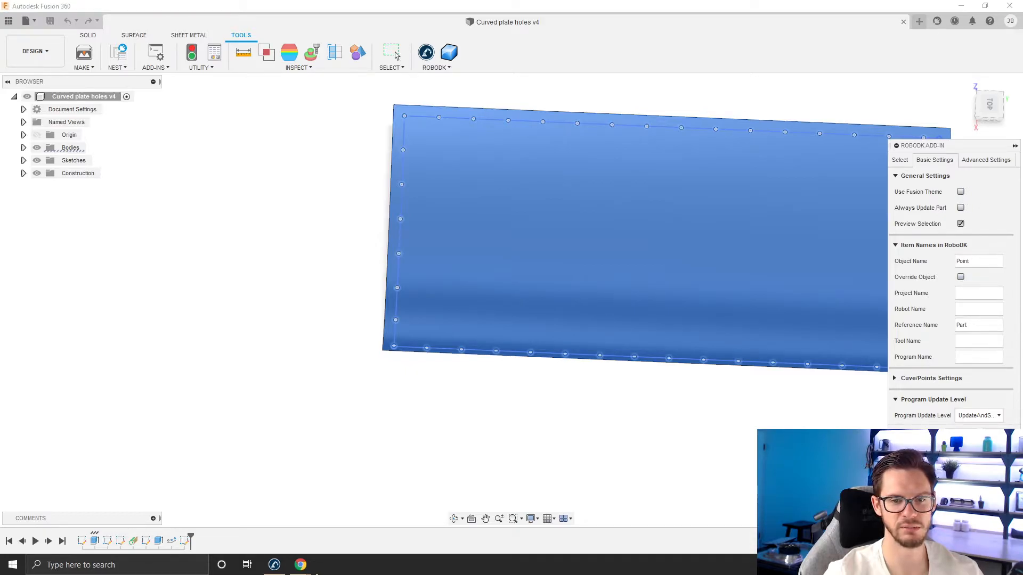
- Switch to RoboDK with the points loaded and open Point Settings in place of the Motoman UP50N panel
click(274, 565)
scroll(308, 296, up, 10)
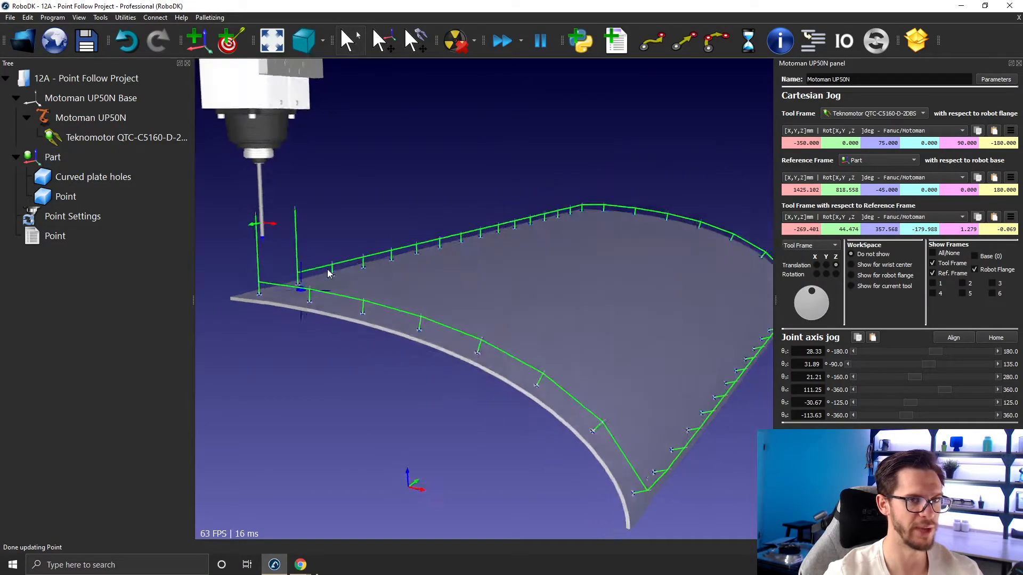
double_click(117, 217)
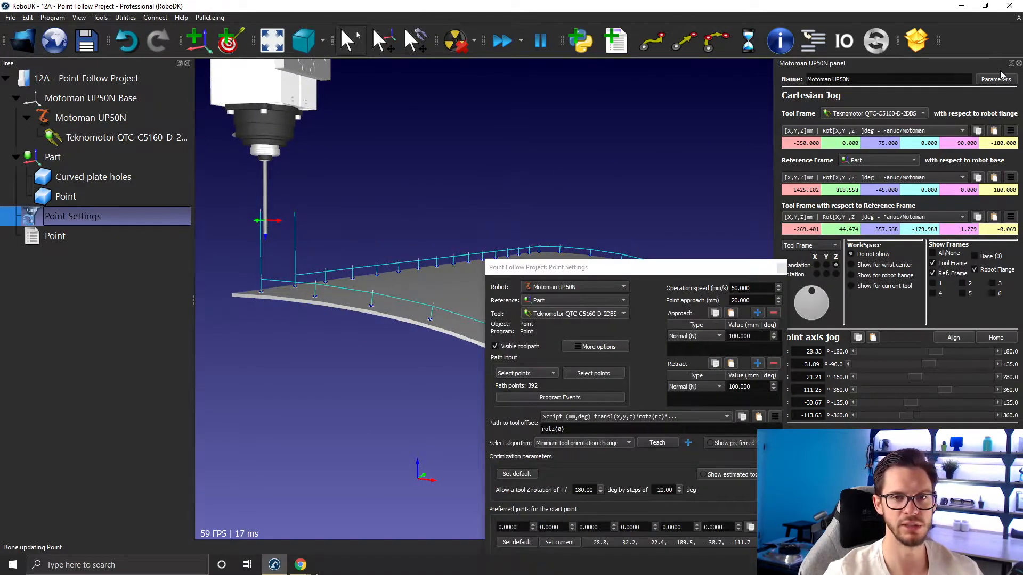
click(1019, 62)
drag(648, 267, 884, 92)
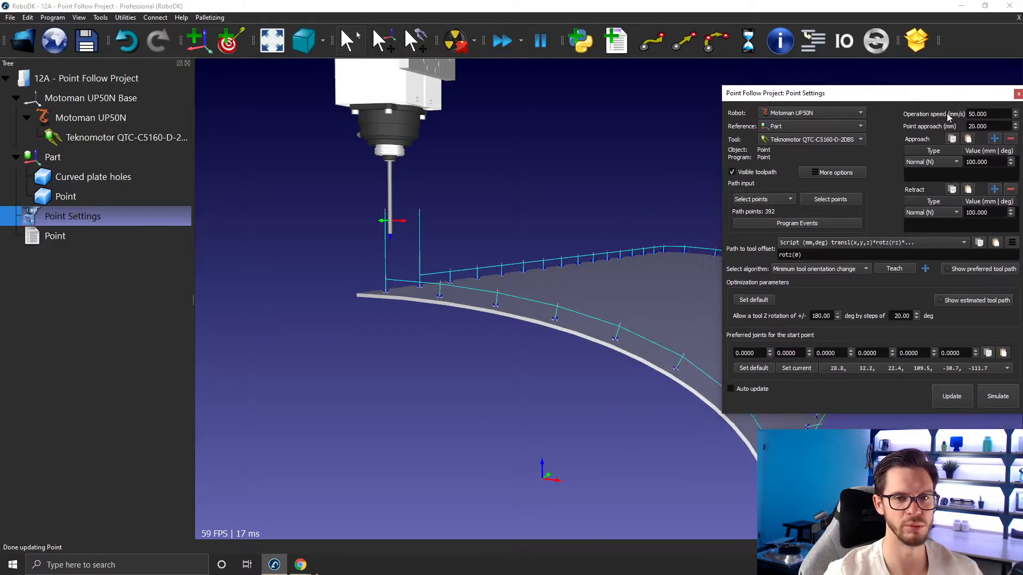
- Set the point approach distance of the point follow project to 50 mm
click(968, 127)
key(BackSpace)
key(BackSpace)
text(50)
key(Return)
drag(554, 327, 379, 333)
right_drag(378, 330, 380, 330)
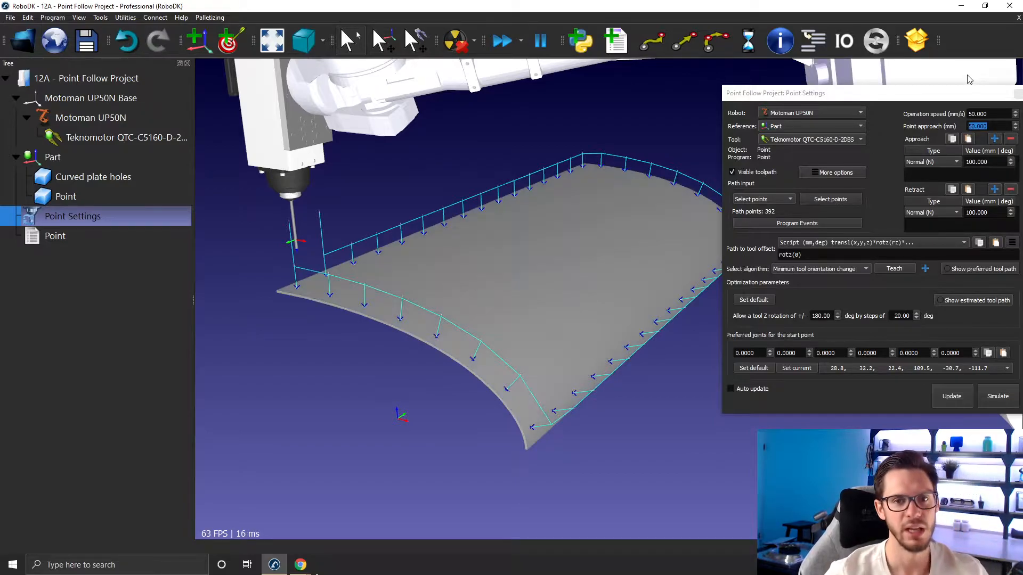
- Open the project's program events and enable the On action event with the program call ImHere
drag(964, 93, 851, 81)
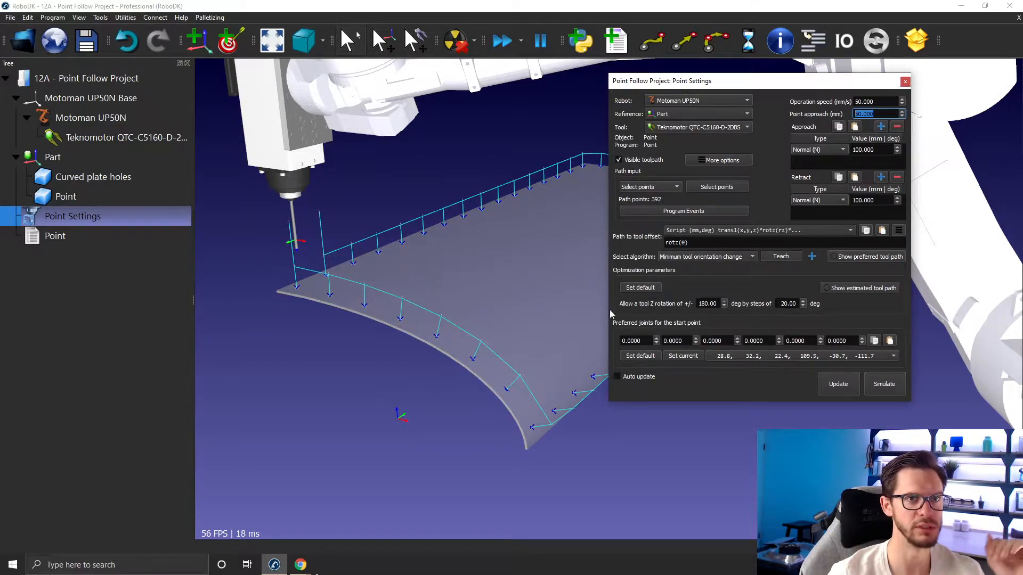
click(695, 211)
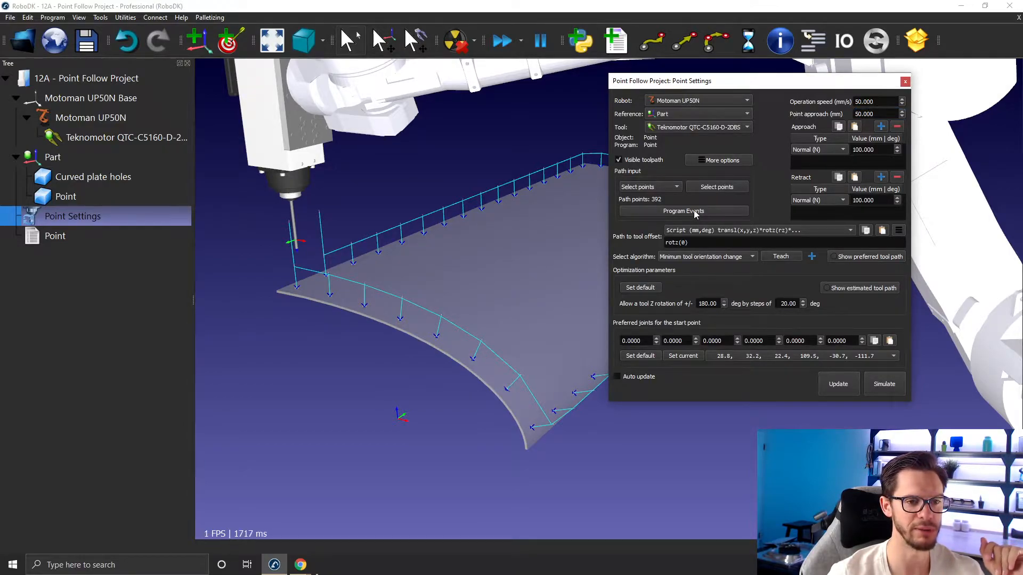
click(528, 250)
drag(654, 248, 593, 246)
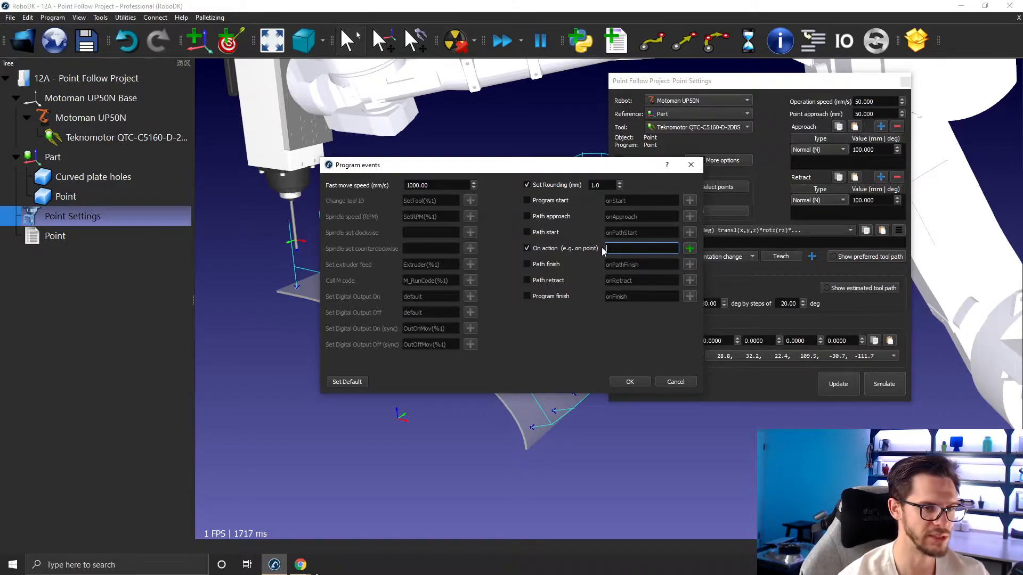
text(I)
text(m,)
text(Here)
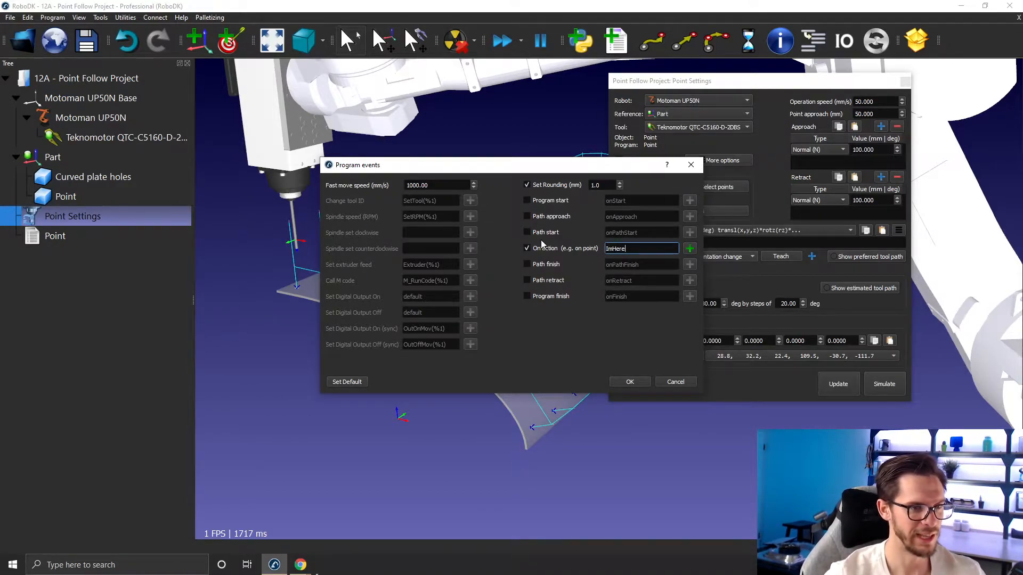
- Enable the Path approach and Path retract events, calling DrillOn on approach and DrillOff on retract
click(525, 216)
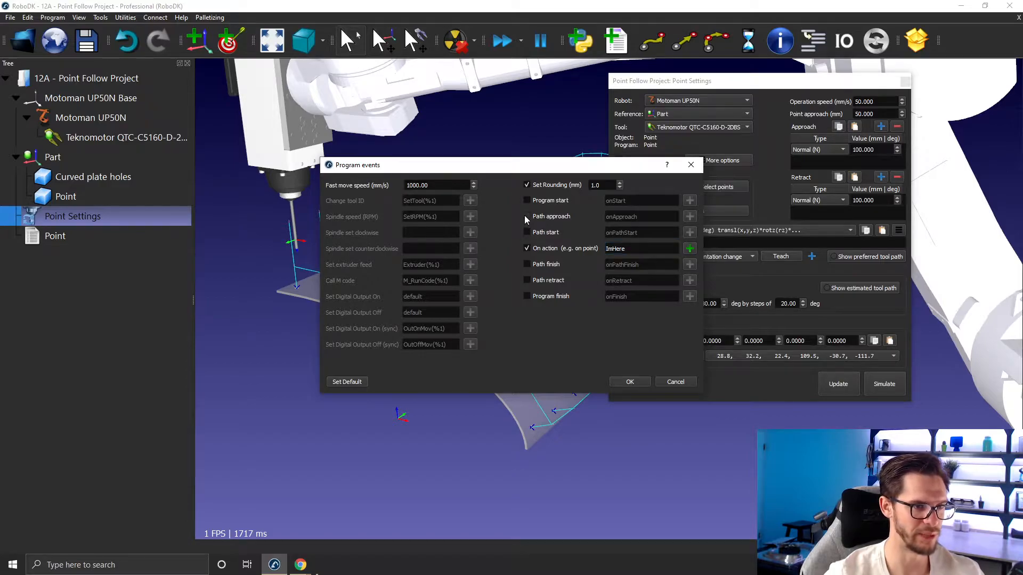
click(526, 280)
drag(638, 217, 597, 214)
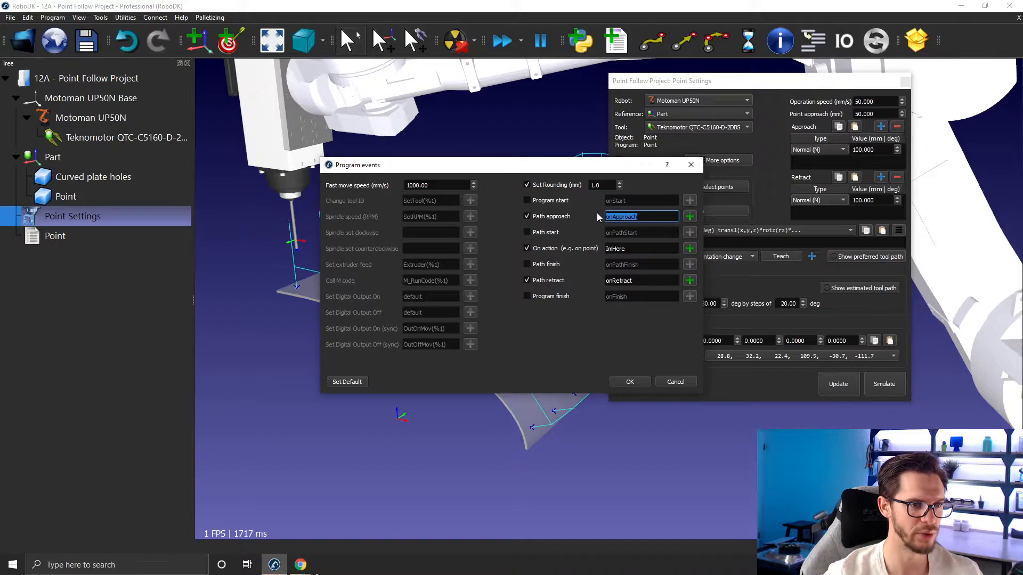
text(S)
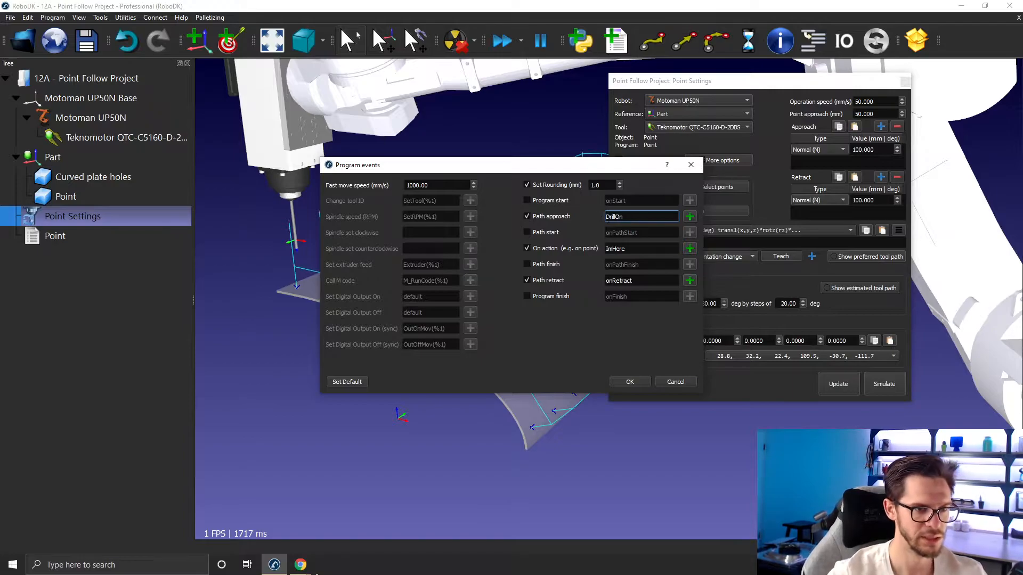
drag(638, 282, 559, 281)
text(Dril)
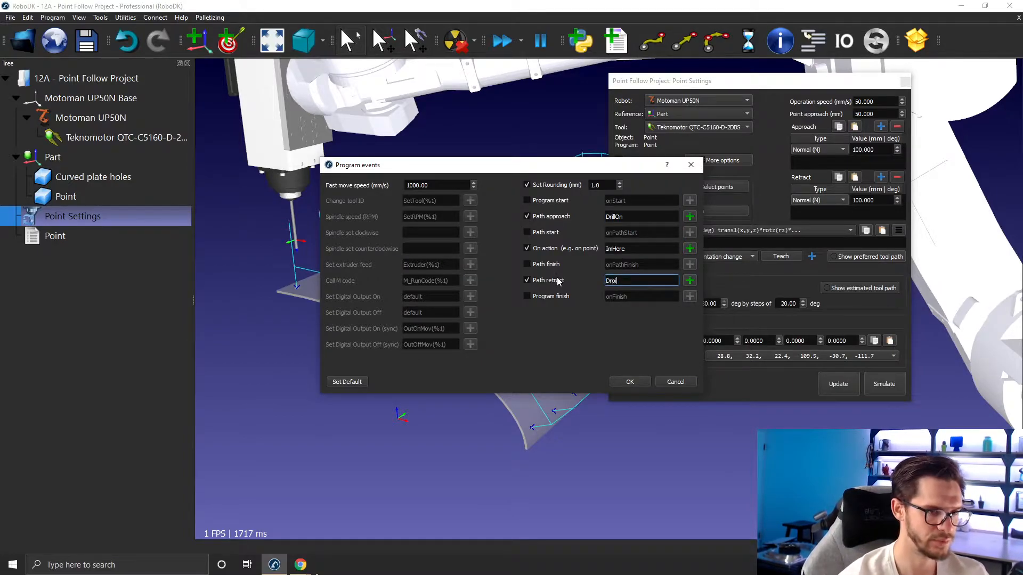
text(il)
text(Off)
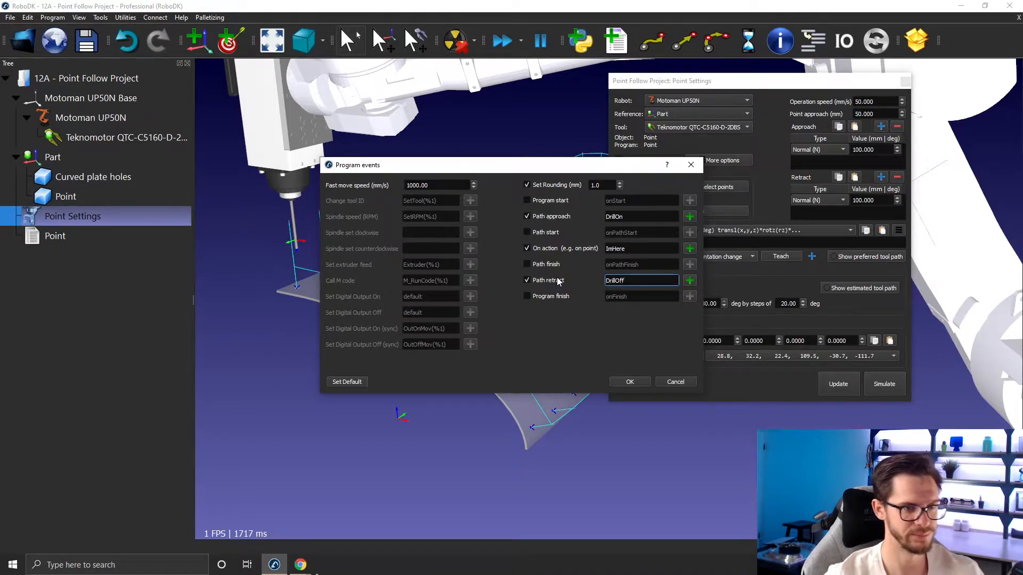
- Apply the program events, regenerate the Point program and show its instructions with the Point Settings closed
click(629, 381)
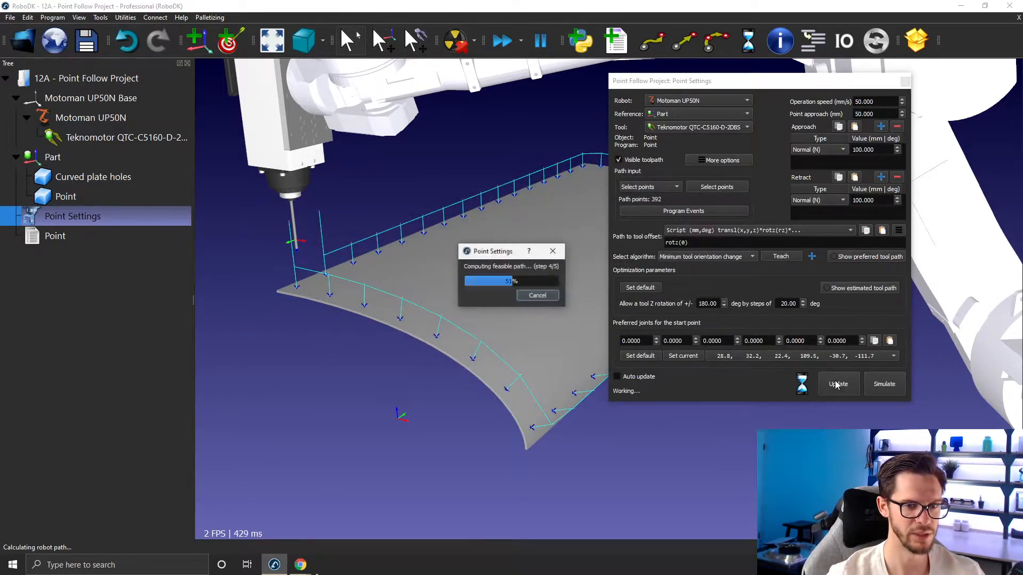
right_click(114, 238)
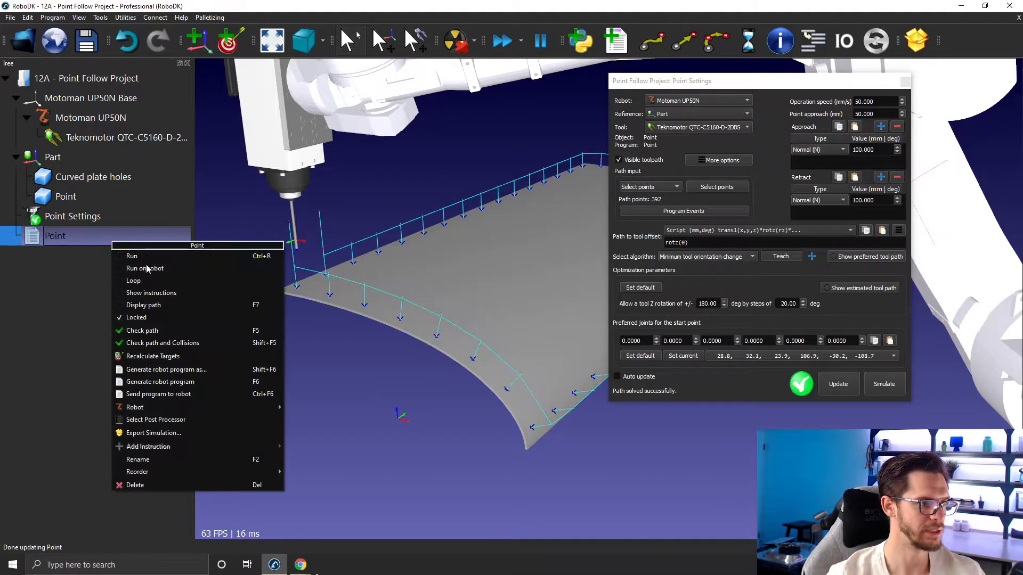
click(164, 293)
click(904, 81)
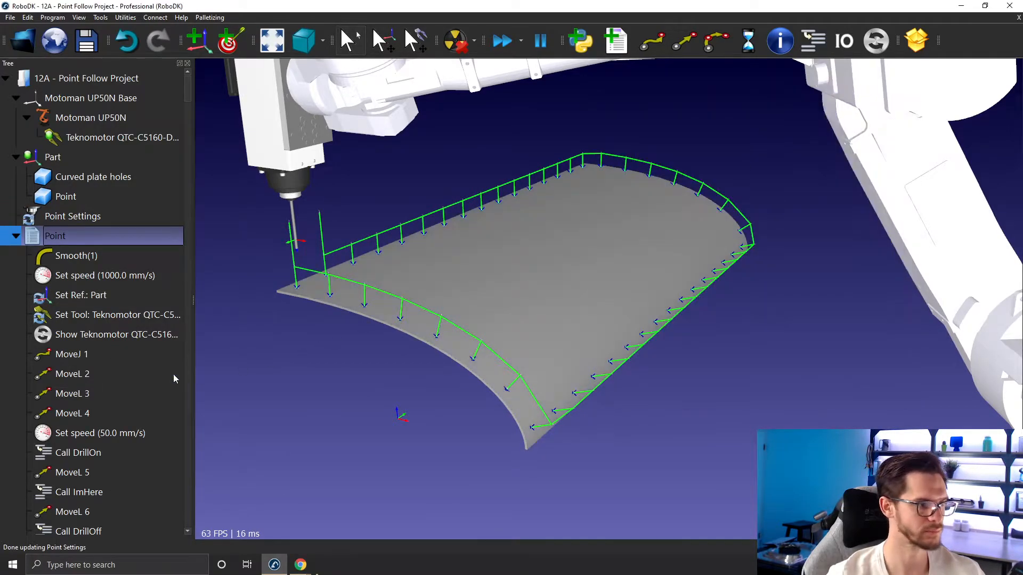
- Step through the Point program's opening instructions from Smooth(1) to MoveJ 1
scroll(91, 330, down, 2)
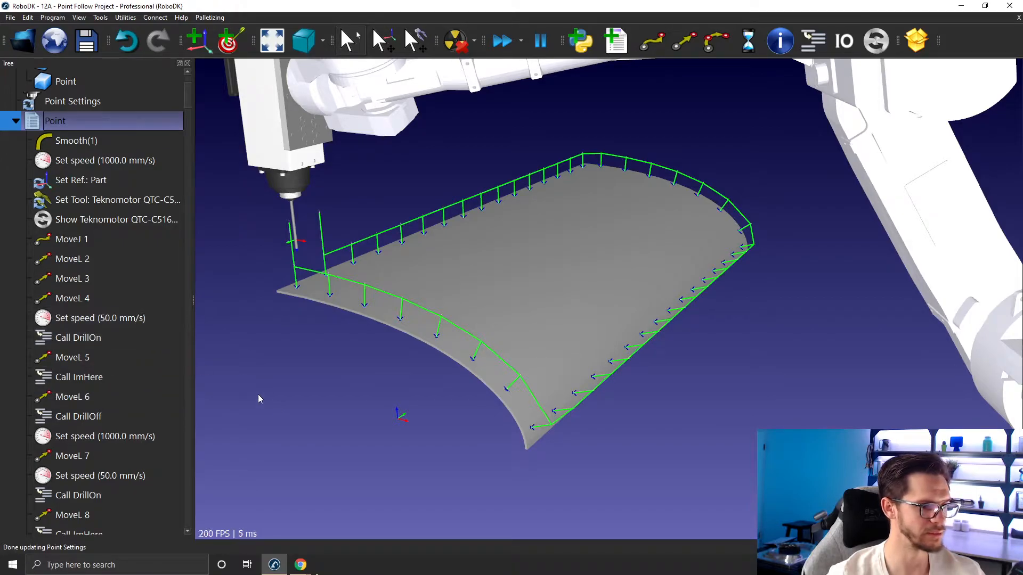
click(106, 141)
click(100, 157)
click(93, 180)
click(88, 201)
click(81, 220)
click(76, 239)
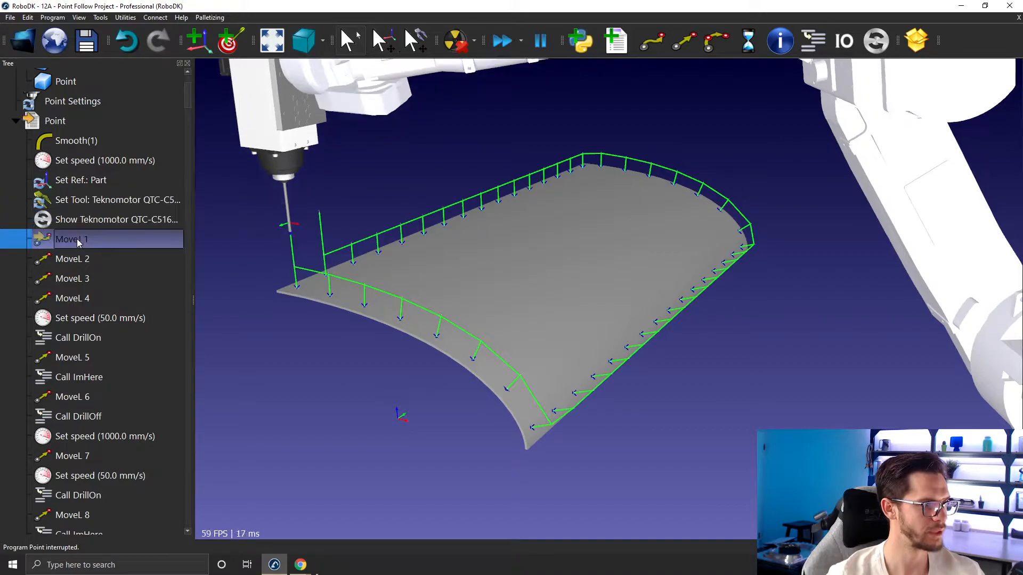
- Step through MoveL 2 to MoveL 5, including the first DrillOn call, and inspect the drill tip at the plate
click(78, 260)
click(82, 279)
click(83, 304)
click(79, 319)
click(83, 338)
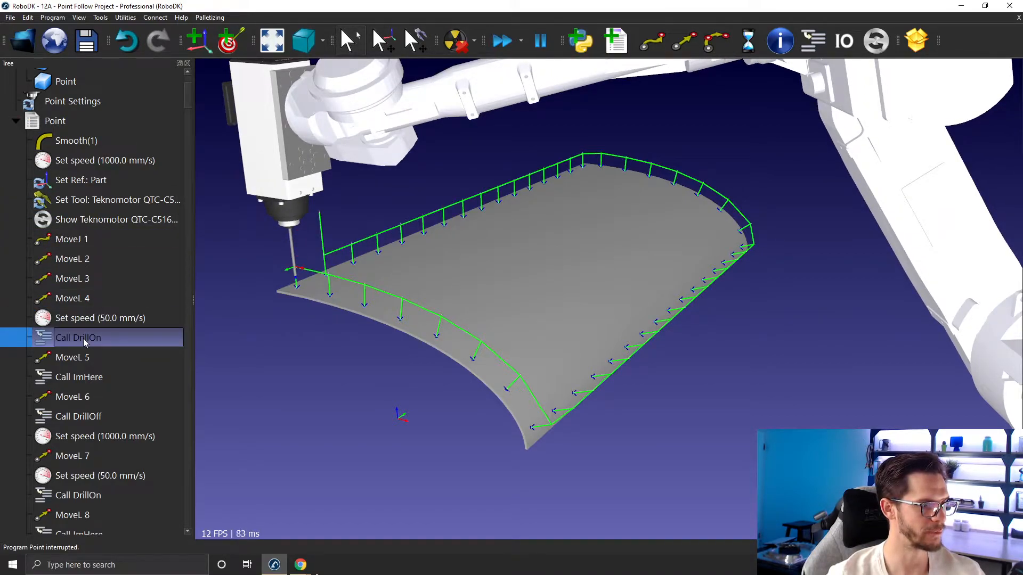
click(108, 352)
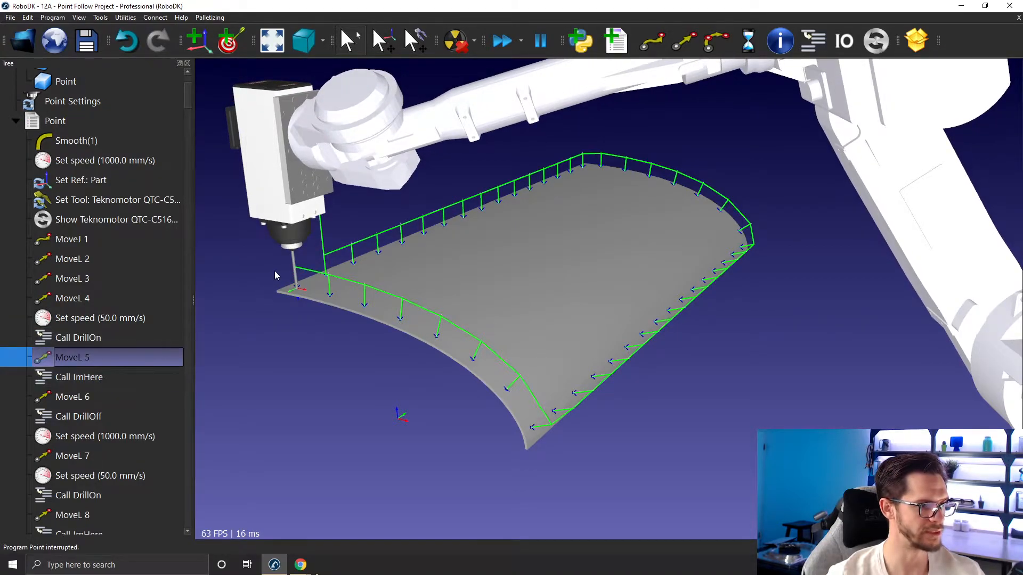
right_drag(272, 275, 301, 222)
scroll(302, 251, up, 6)
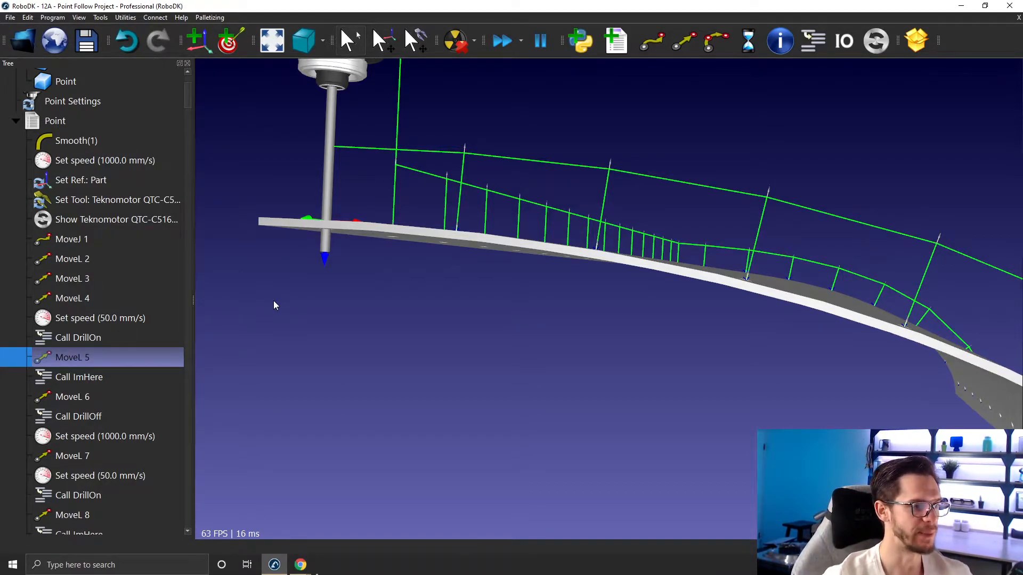
- Step from the first ImHere call through MoveL 6 and the DrillOff call, checking the robot position at MoveL 7
click(154, 378)
double_click(111, 399)
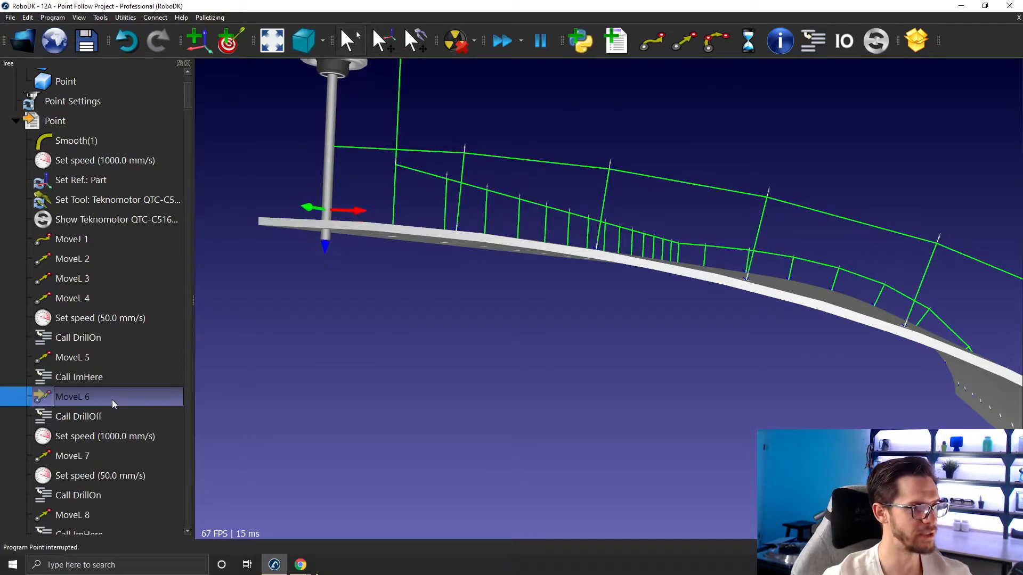
click(105, 419)
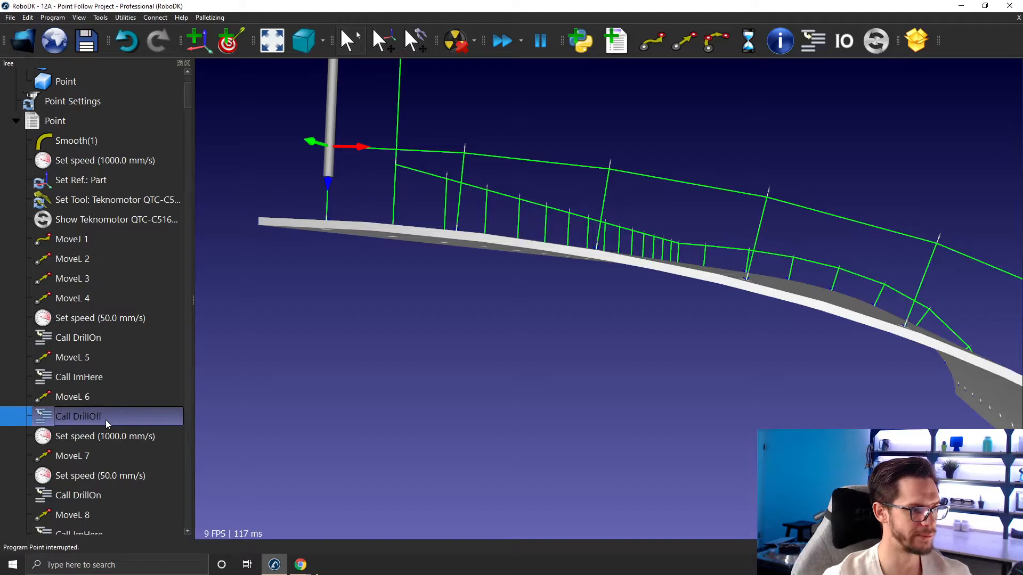
click(106, 435)
click(99, 454)
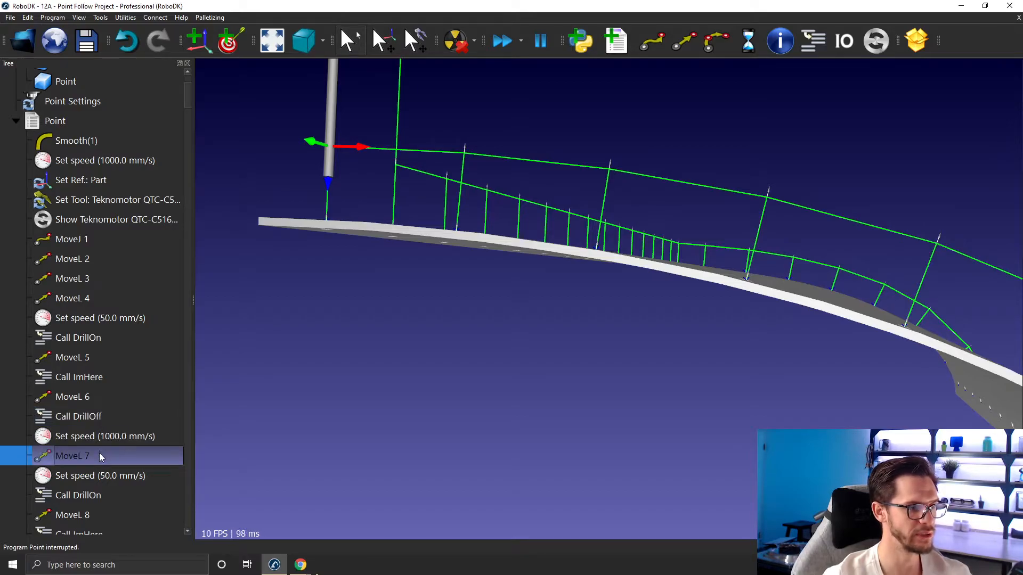
click(92, 476)
scroll(95, 469, down, 2)
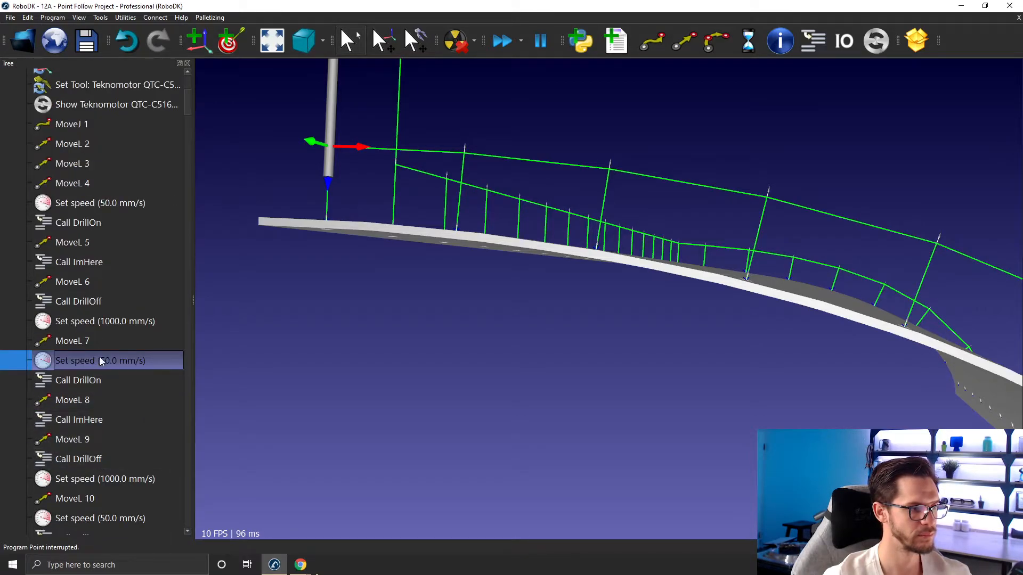
click(101, 345)
- Step through the second drilling cycle, from its DrillOn call and MoveL 8 to MoveL 9 and the DrillOff call
drag(320, 277, 187, 369)
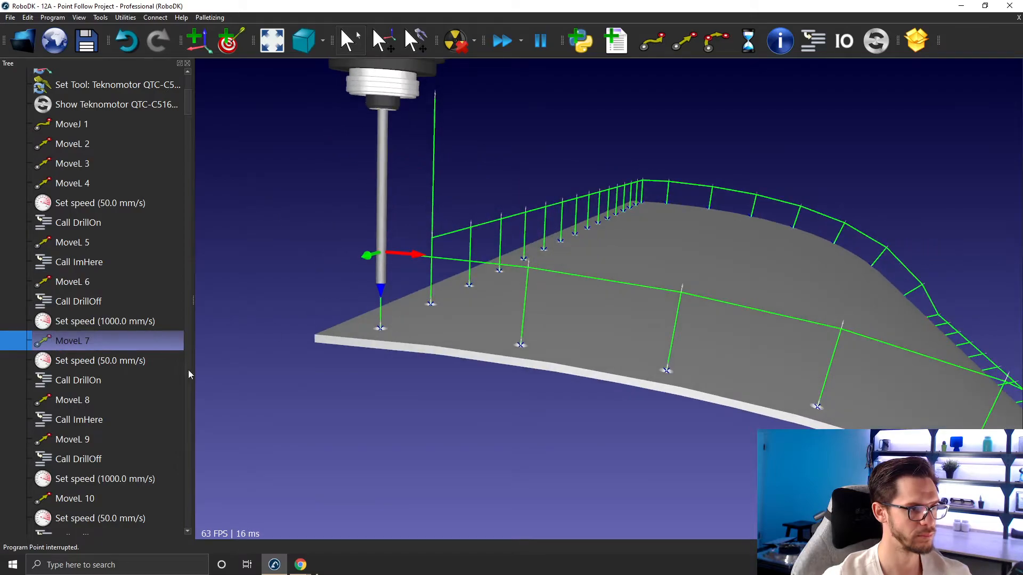
click(126, 367)
click(106, 383)
click(100, 395)
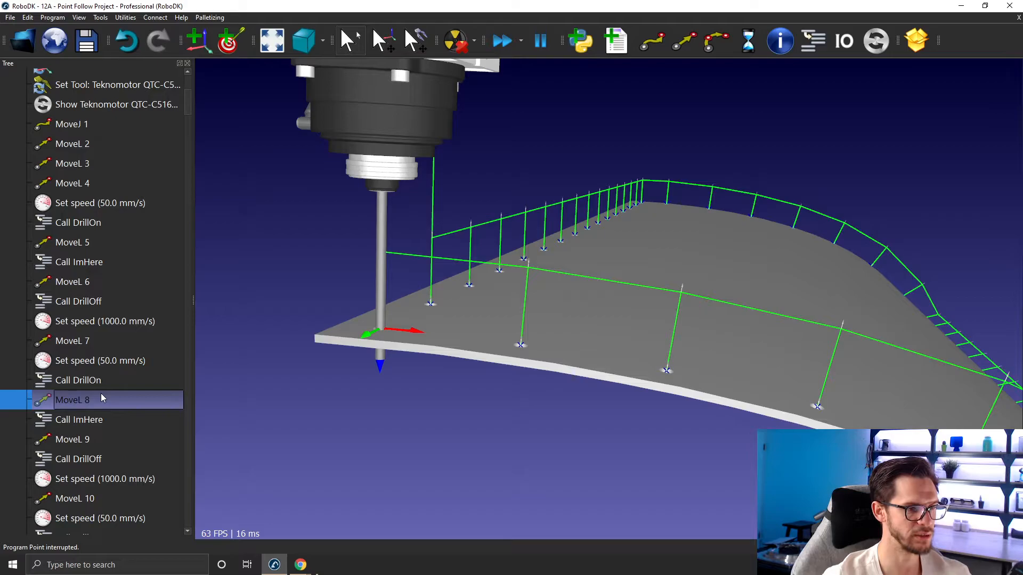
click(102, 419)
click(93, 439)
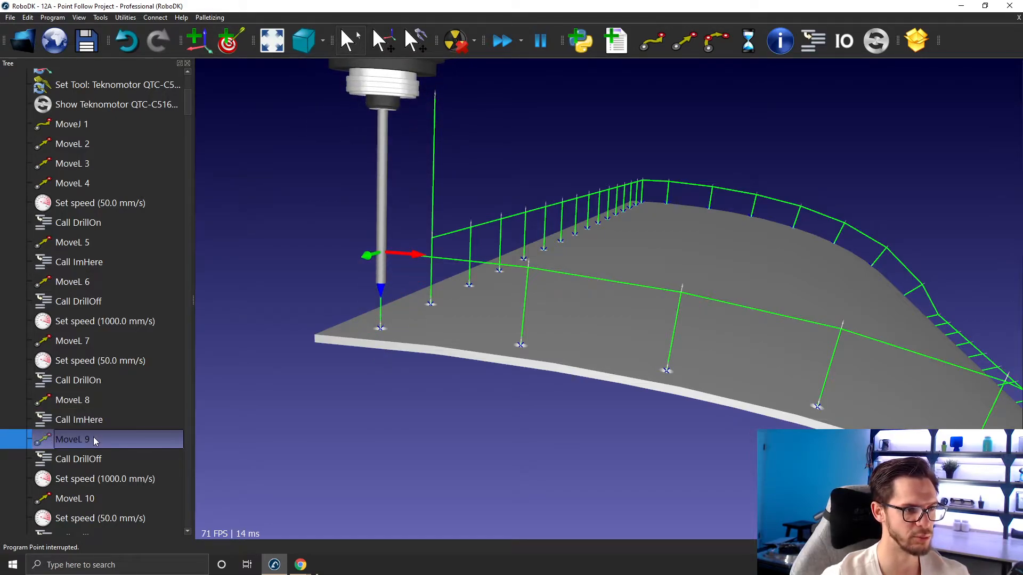
click(131, 458)
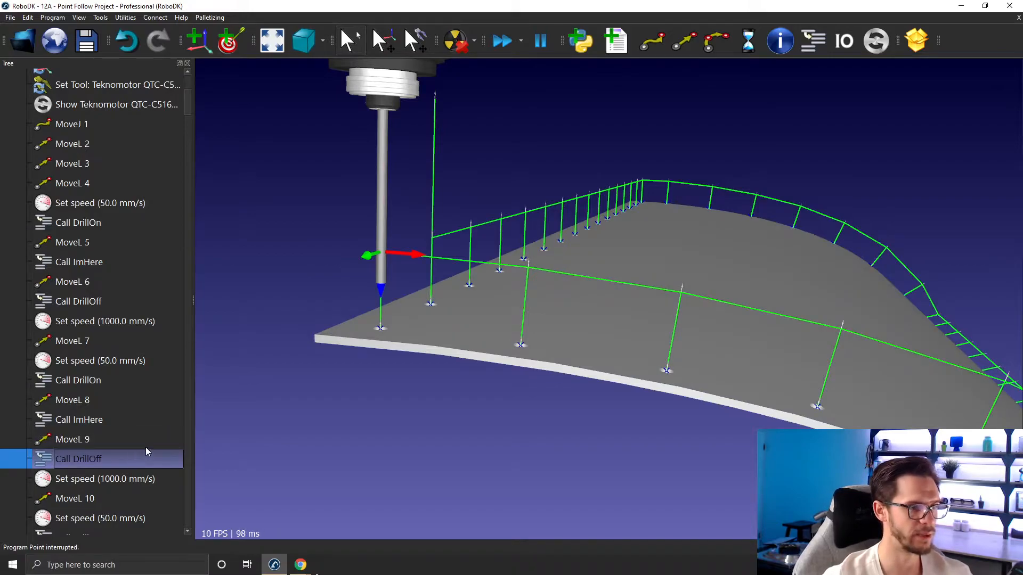
- Step through MoveL 10 and the third cycle's speed and DrillOn instructions to MoveL 11
click(107, 477)
click(85, 499)
scroll(85, 500, down, 1)
click(91, 468)
click(91, 480)
click(83, 501)
scroll(83, 501, down, 2)
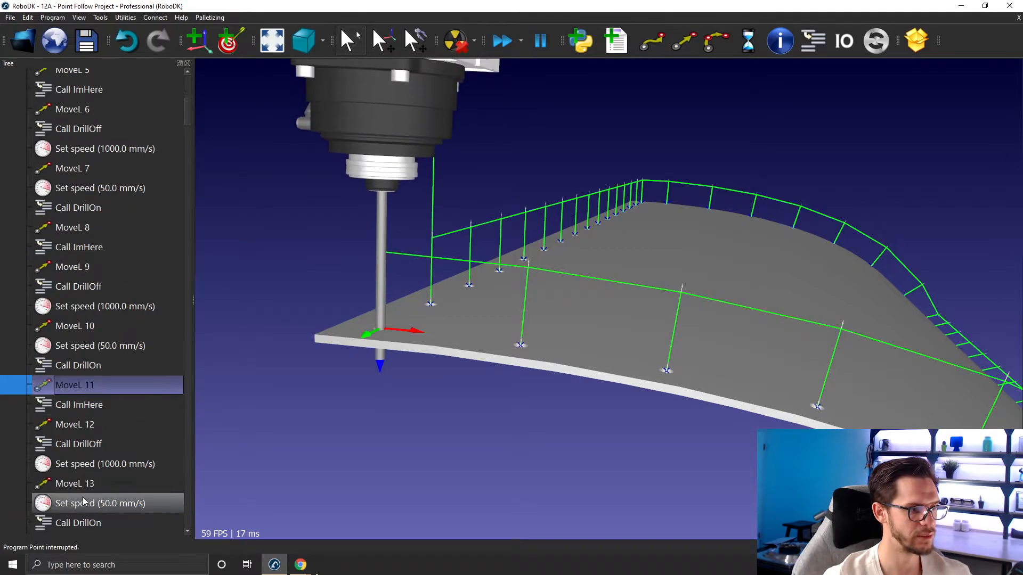
- Step from the third ImHere call through MoveL 12, DrillOff and MoveL 13 to the fourth DrillOn call
click(98, 412)
click(98, 421)
click(93, 445)
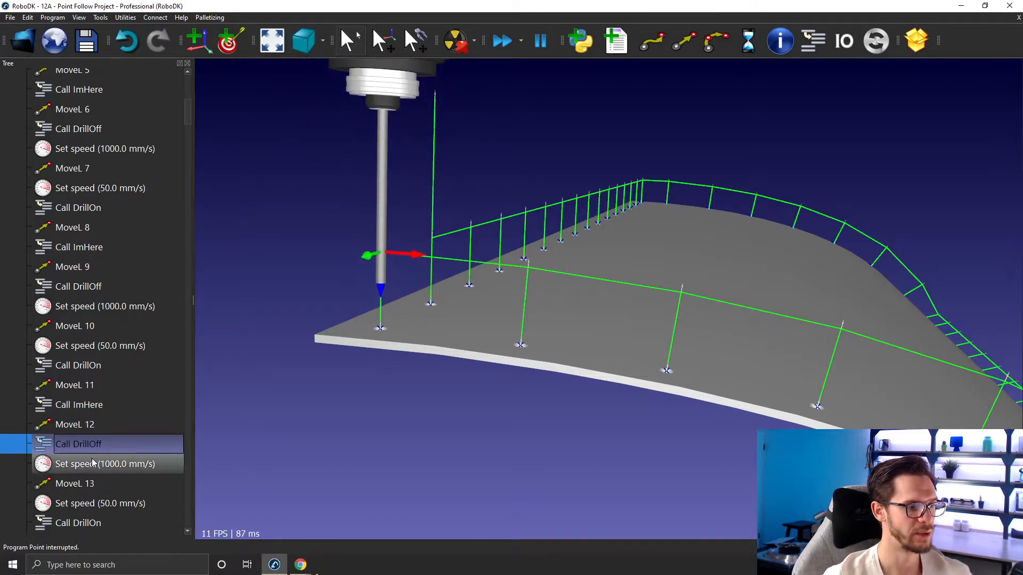
click(90, 465)
click(93, 482)
click(94, 502)
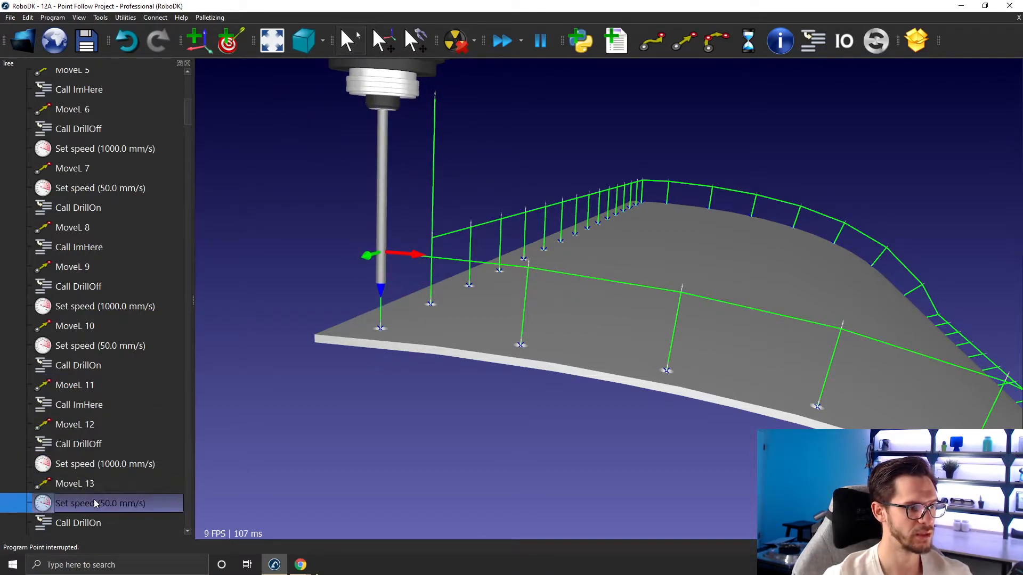
click(99, 521)
scroll(102, 514, down, 2)
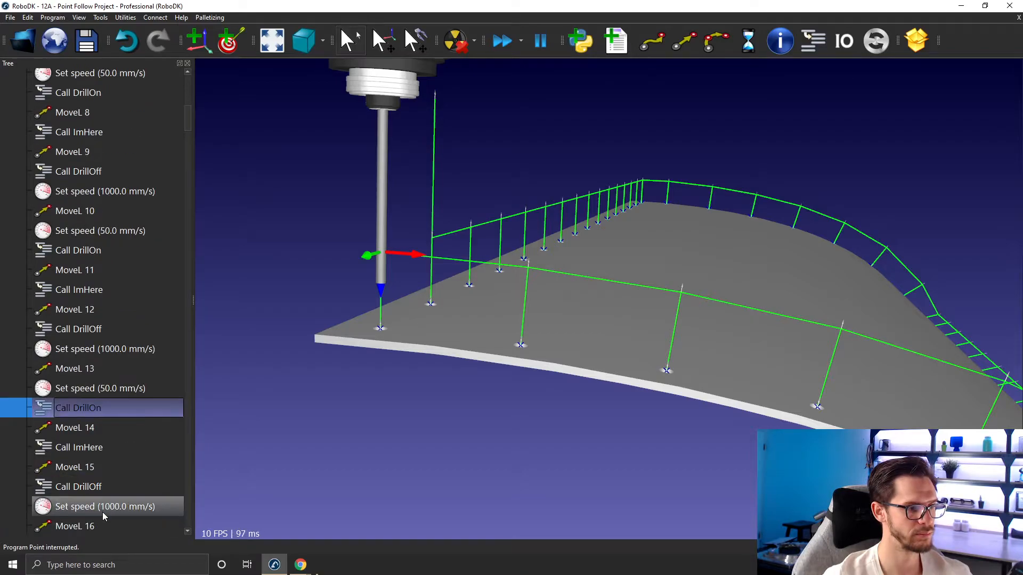
- Step through MoveL 14, the ImHere call and MoveL 15, and check the move to the following hole at MoveL 16
click(101, 440)
click(102, 428)
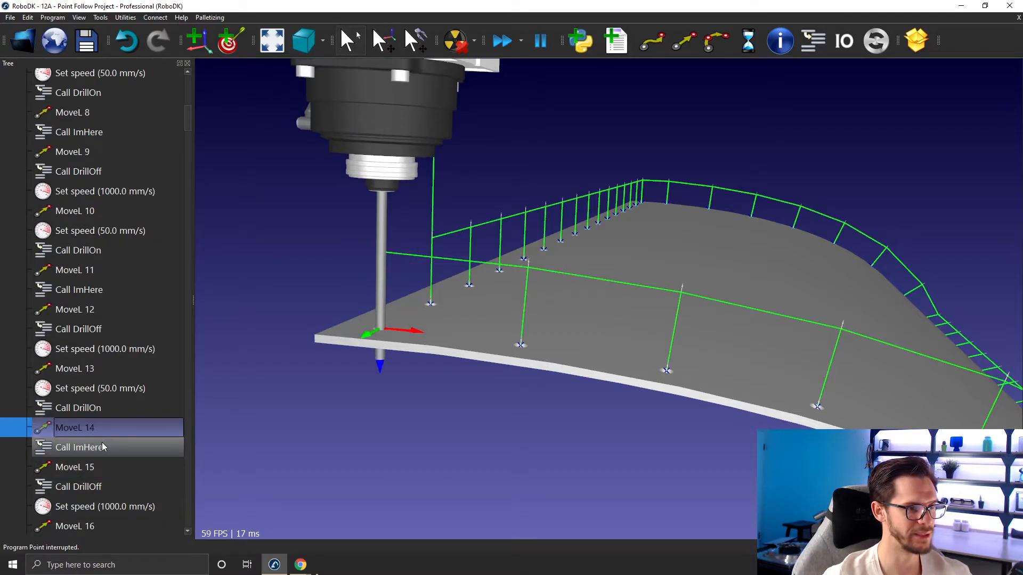
click(101, 446)
click(99, 463)
click(95, 506)
click(91, 525)
scroll(88, 499, down, 1)
scroll(87, 494, down, 2)
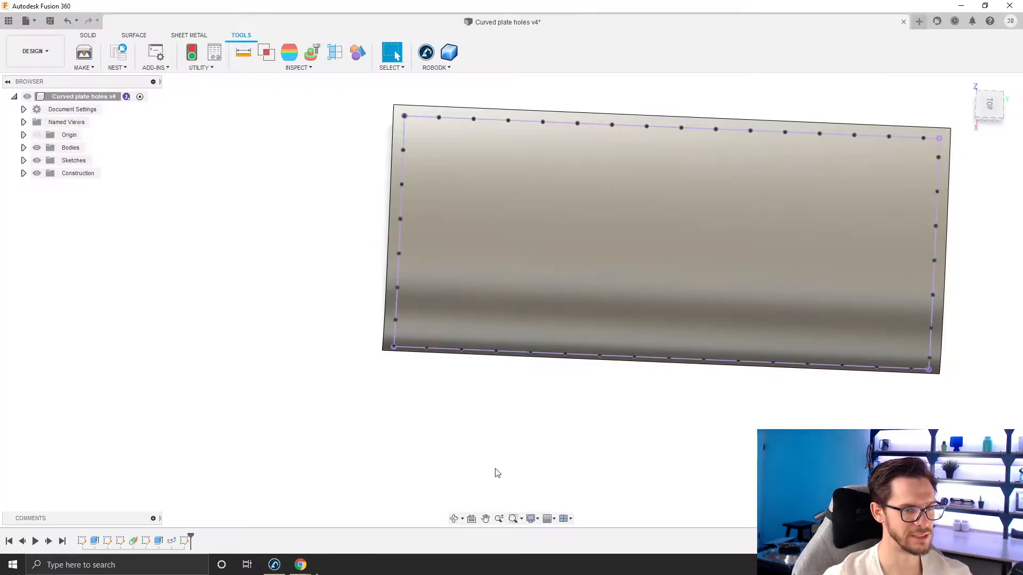
- Examine the sketch points at the curved plate's corner hole in Fusion 360, then return to RoboDK
scroll(411, 109, up, 5)
scroll(408, 126, up, 4)
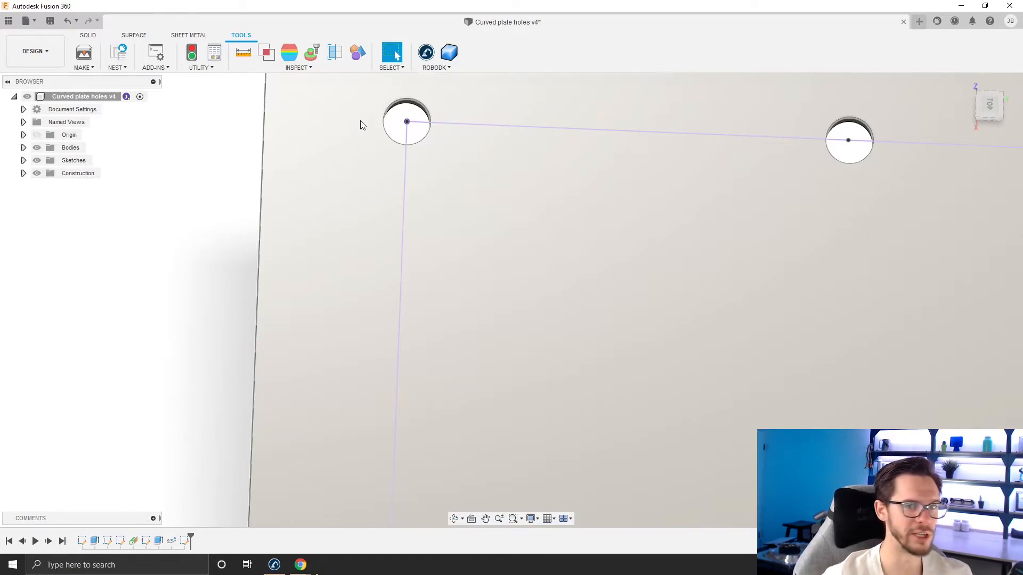
scroll(413, 116, down, 1)
scroll(414, 116, up, 2)
scroll(414, 115, down, 3)
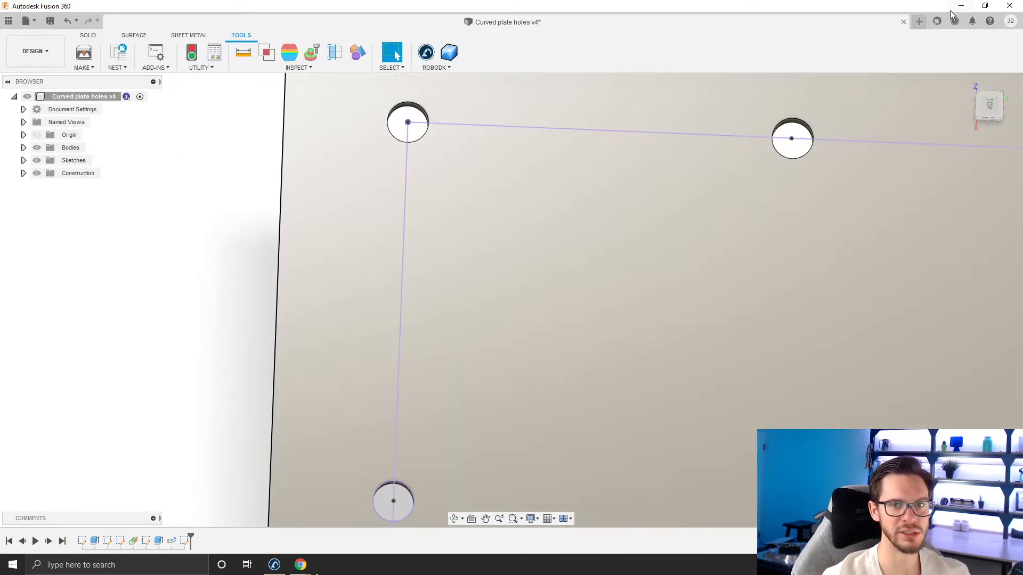
click(961, 6)
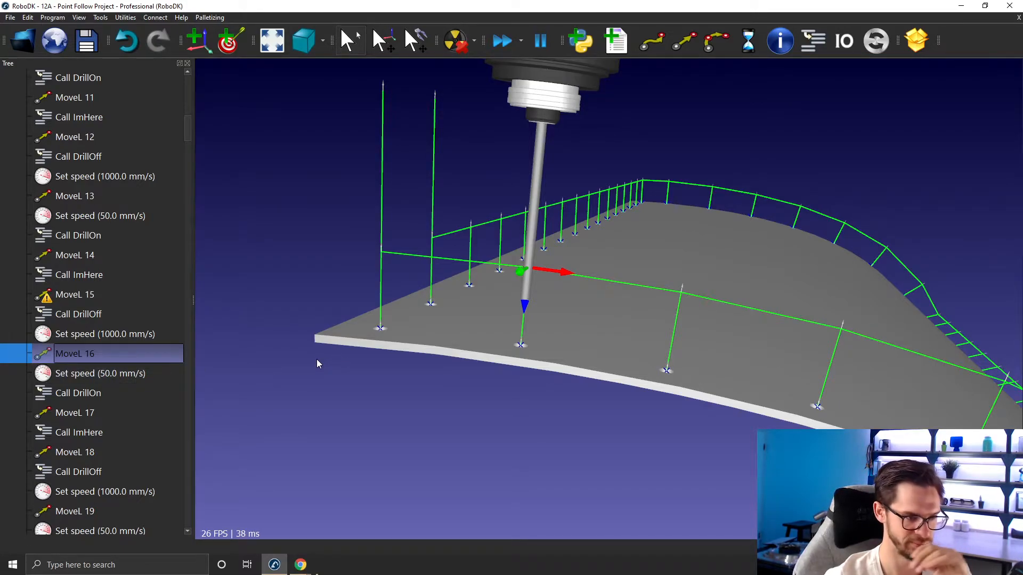
- Delete the generated Point program from the station
scroll(125, 350, up, 10)
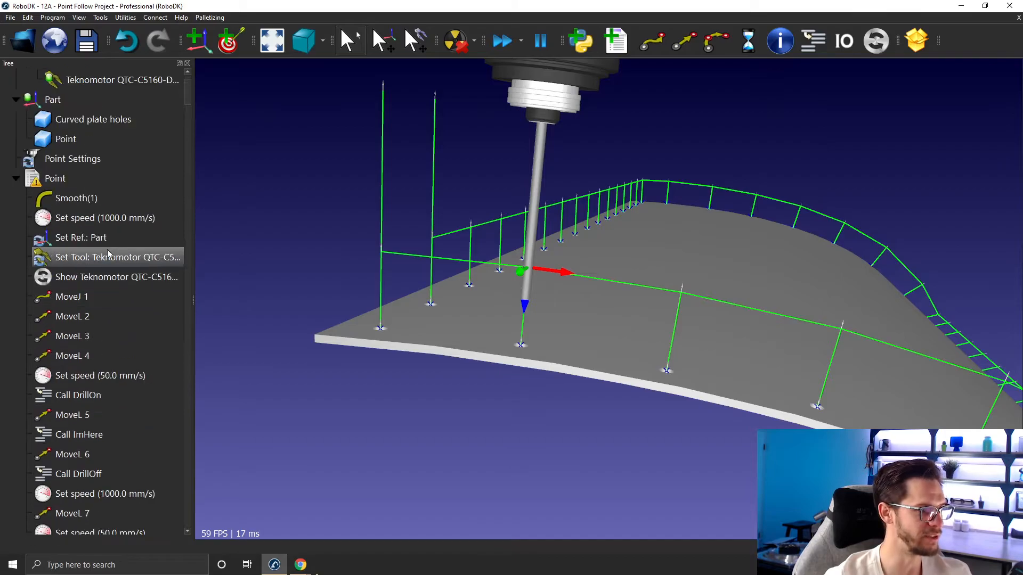
scroll(108, 254, up, 1)
right_click(89, 237)
click(152, 481)
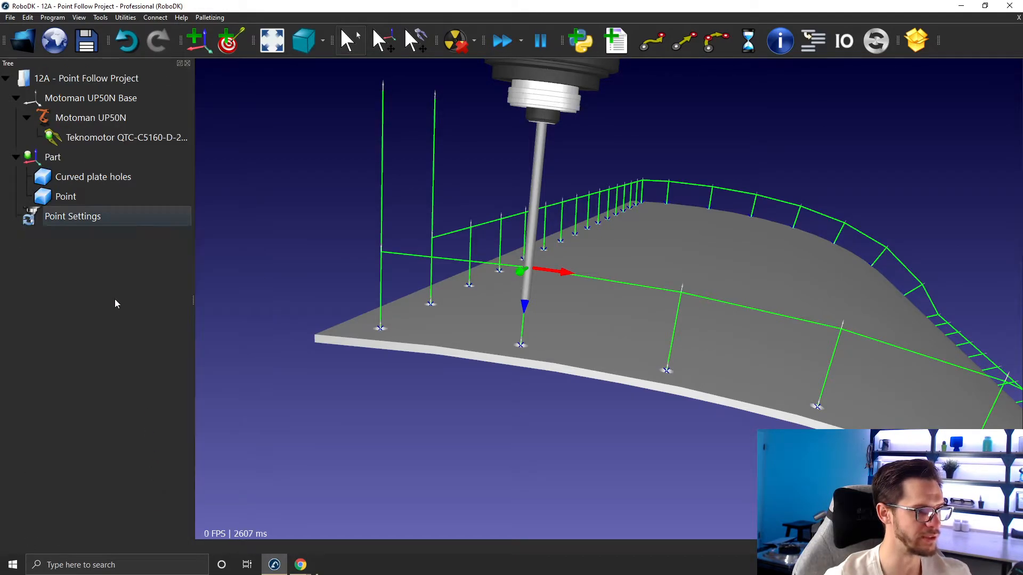
- Reopen the point selection of Point Settings and deselect one point at the plate's corner hole
double_click(83, 216)
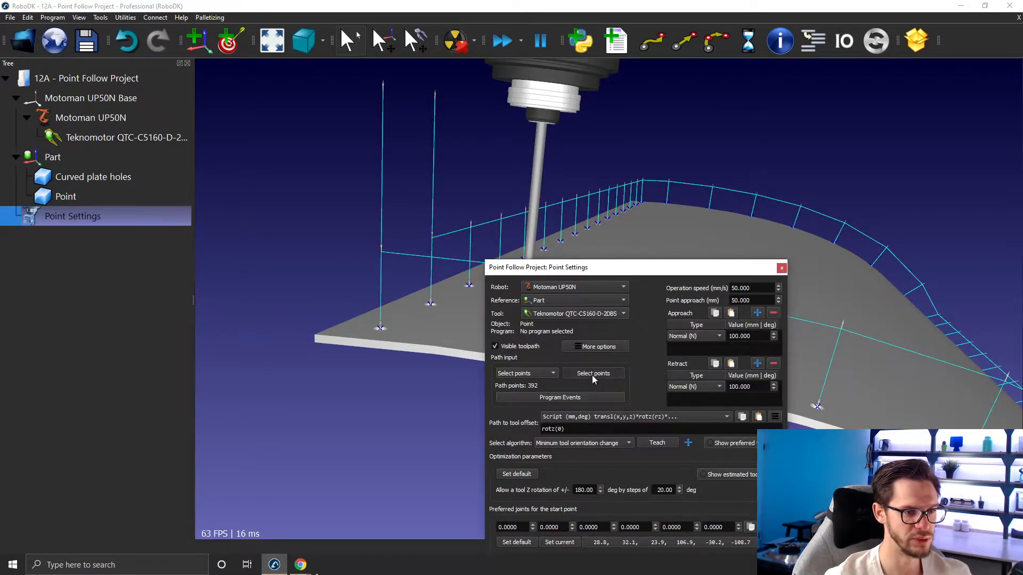
click(592, 375)
scroll(409, 330, up, 5)
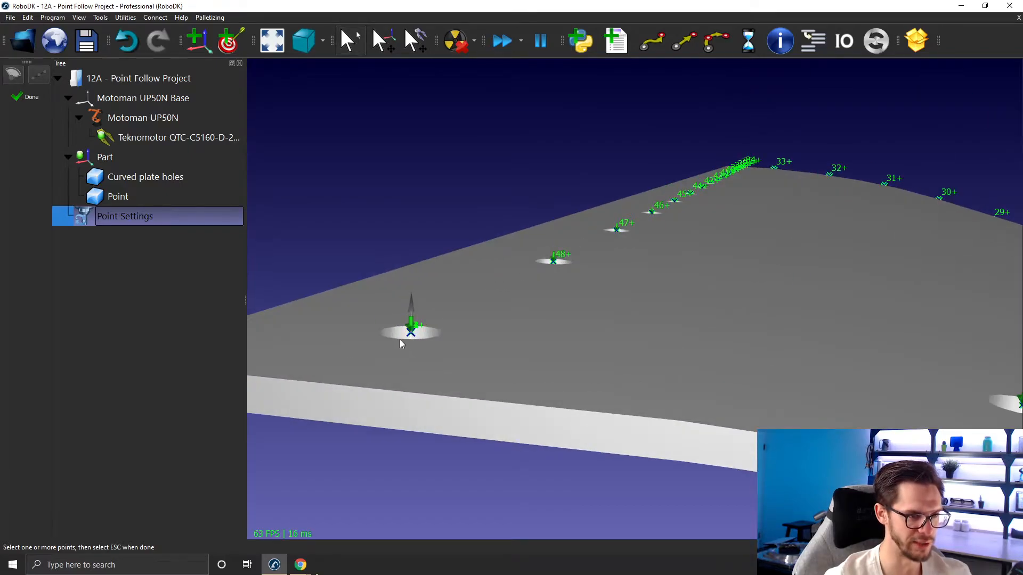
right_click(414, 336)
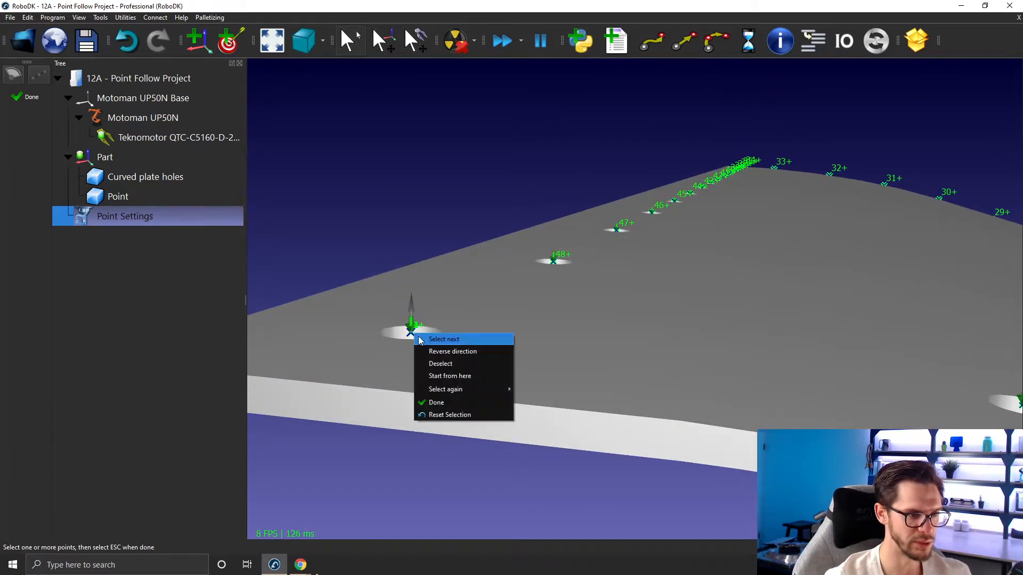
click(431, 363)
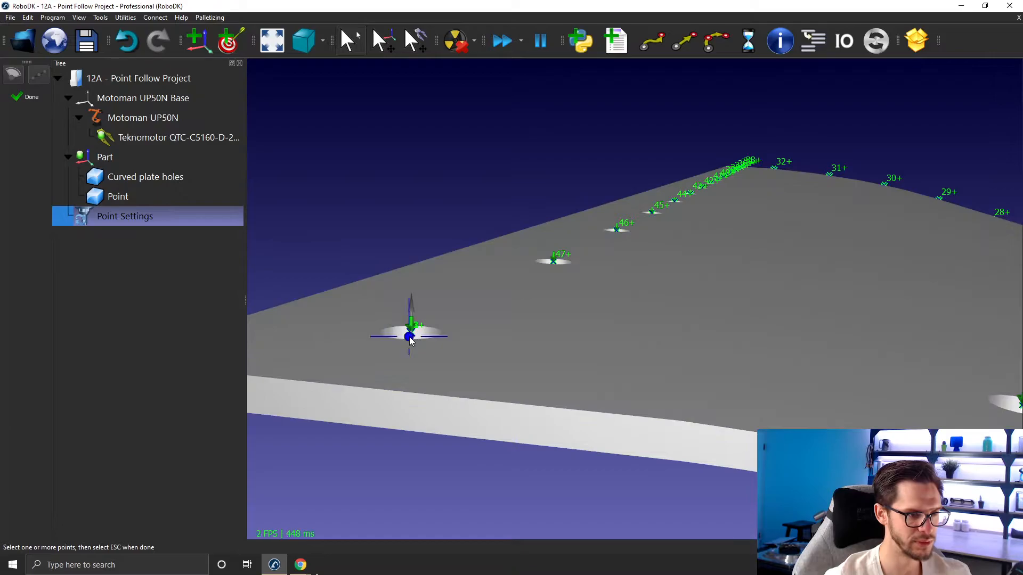
right_click(411, 339)
click(402, 182)
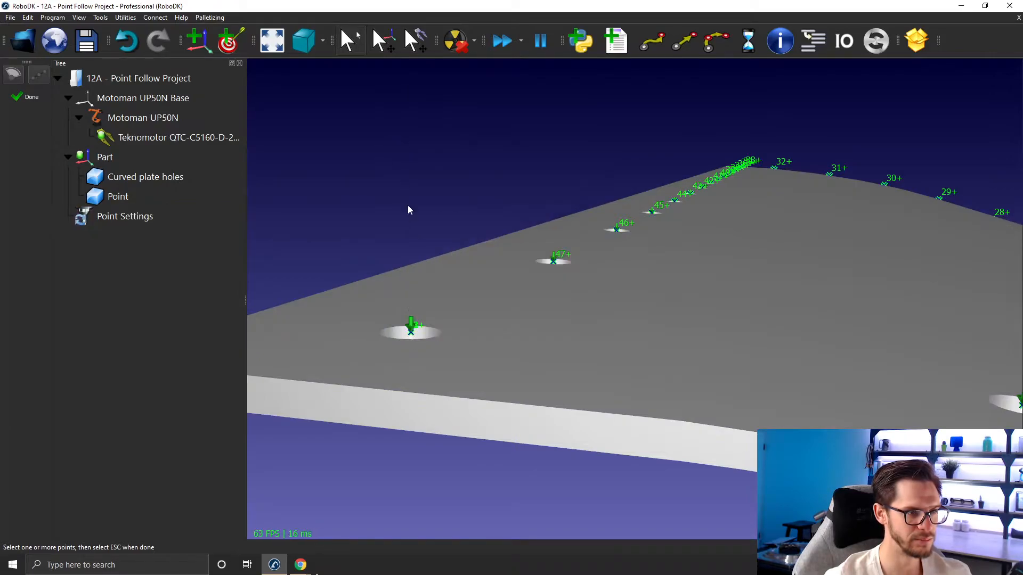
right_click(414, 330)
click(333, 166)
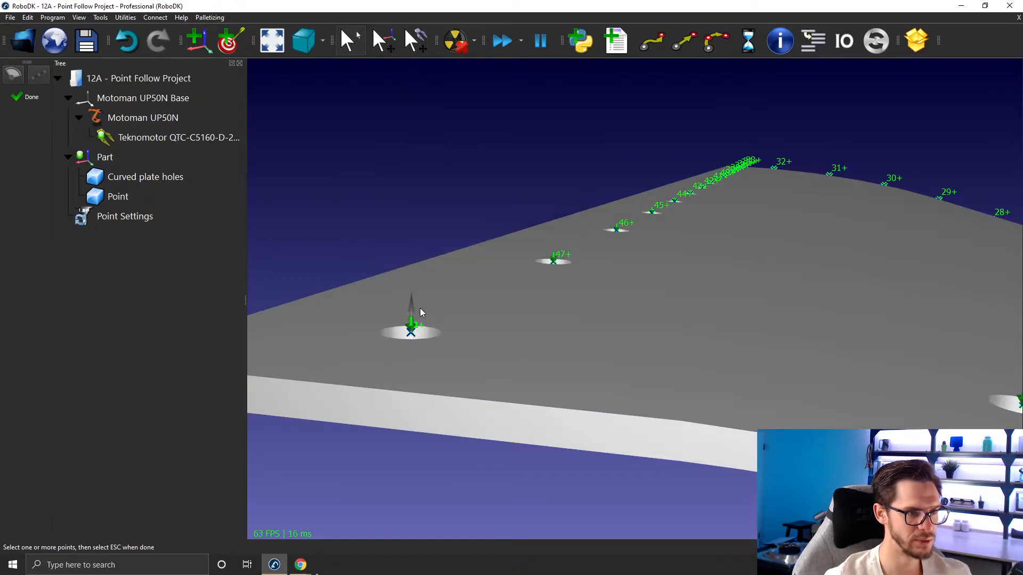
right_click(414, 338)
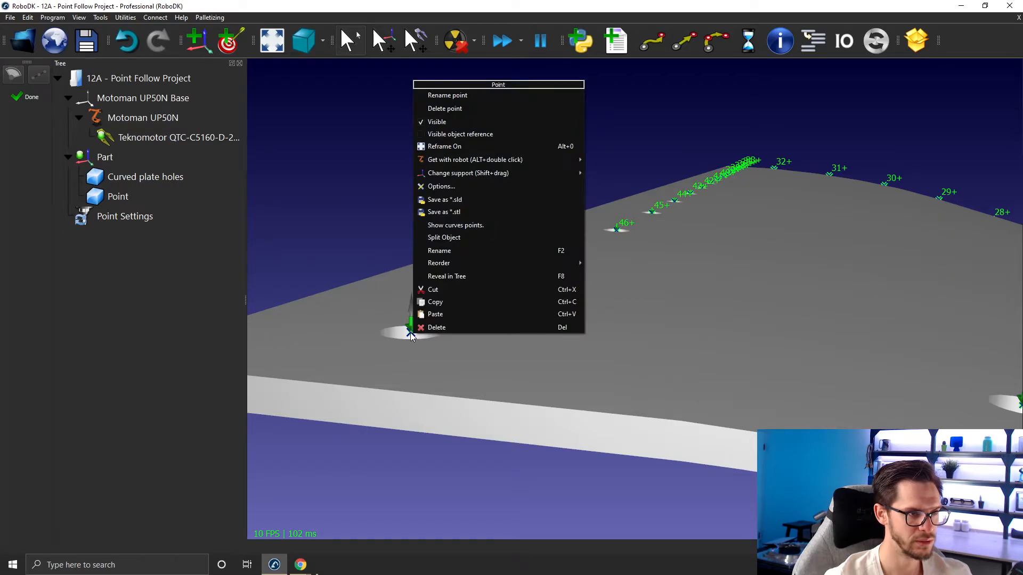
right_click(409, 331)
click(357, 207)
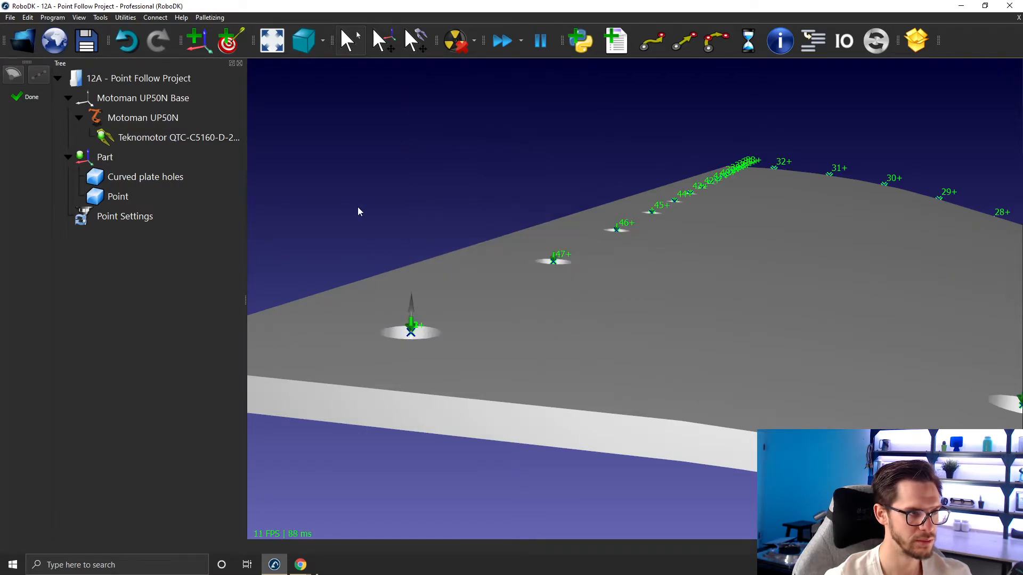
right_click(414, 318)
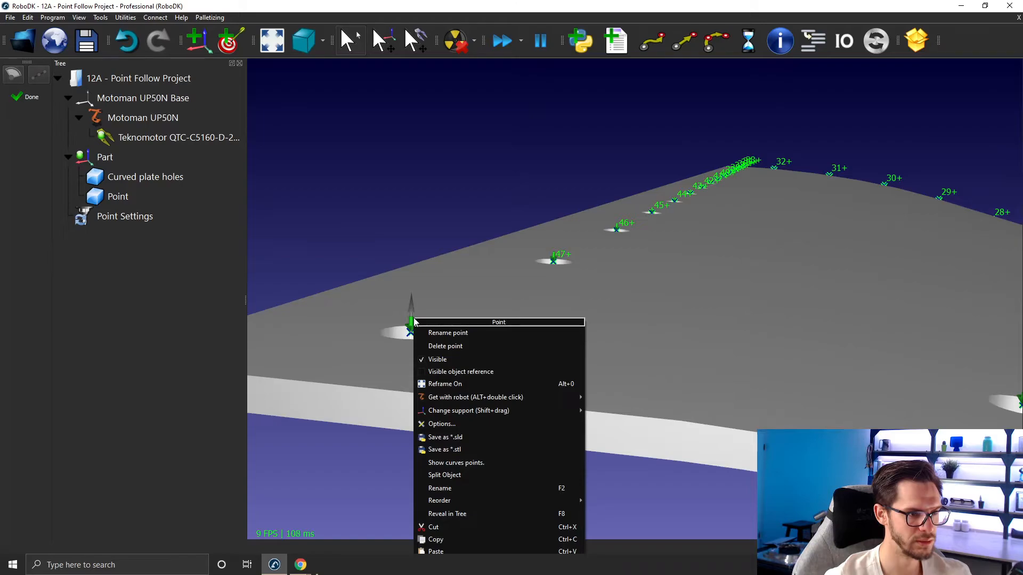
click(203, 177)
click(39, 98)
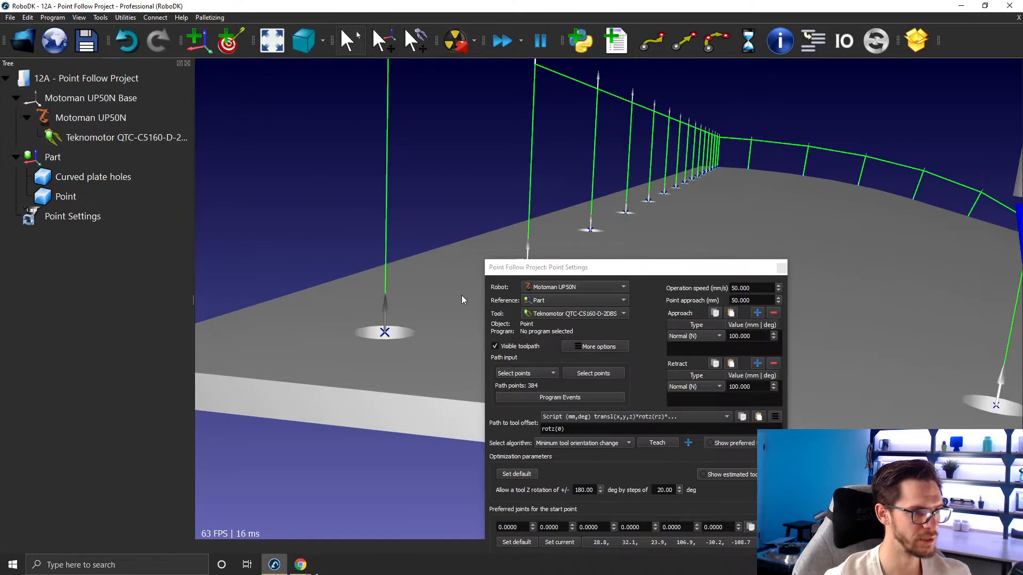
- Reopen the point selection of Point Settings, delete one point at the curved plate's corner hole and finish the selection
click(601, 375)
right_click(411, 333)
click(412, 333)
right_click(412, 332)
click(447, 359)
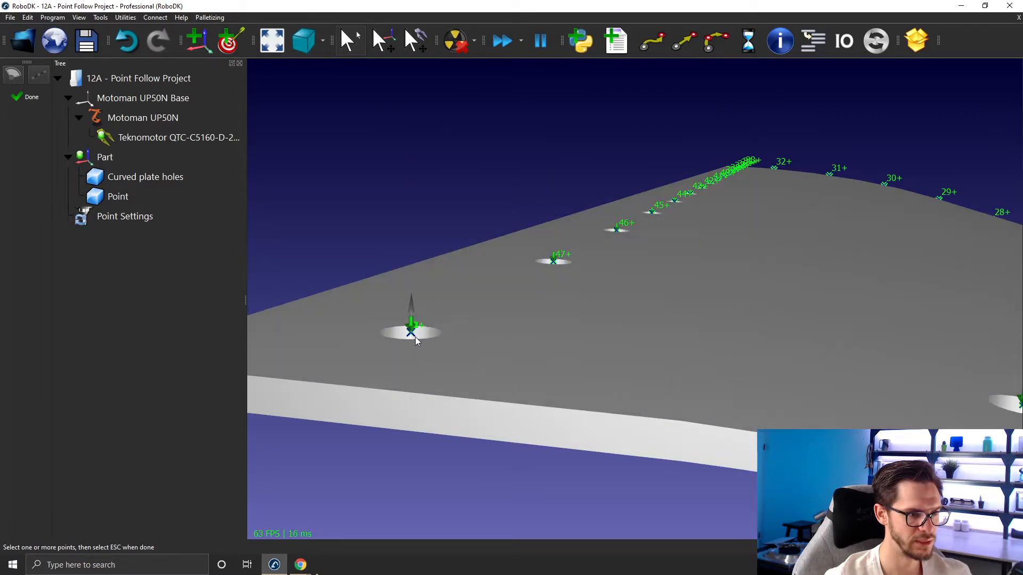
scroll(415, 336, up, 5)
right_click(408, 337)
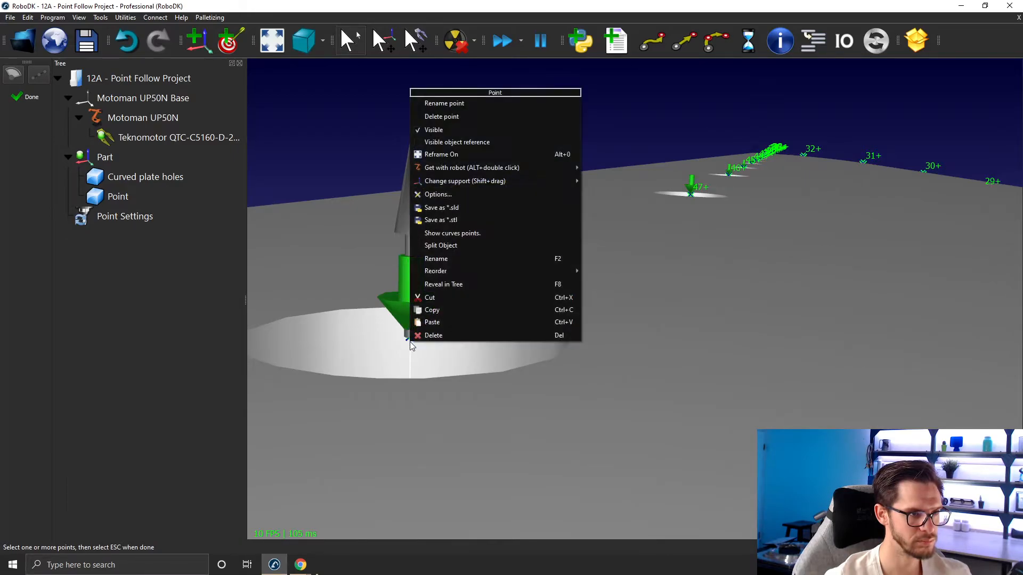
click(442, 116)
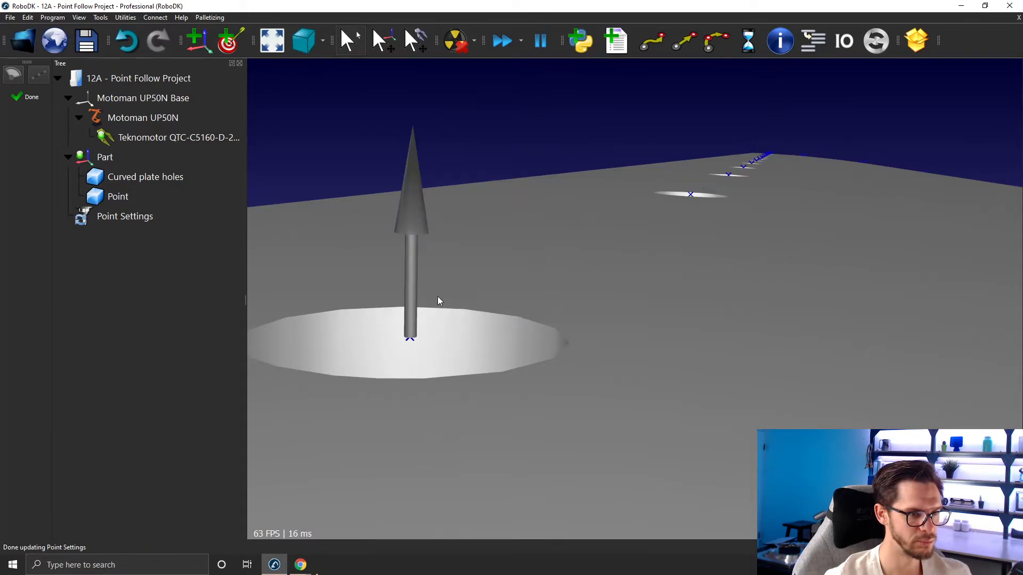
scroll(437, 295, down, 10)
right_drag(482, 274, 437, 339)
click(32, 98)
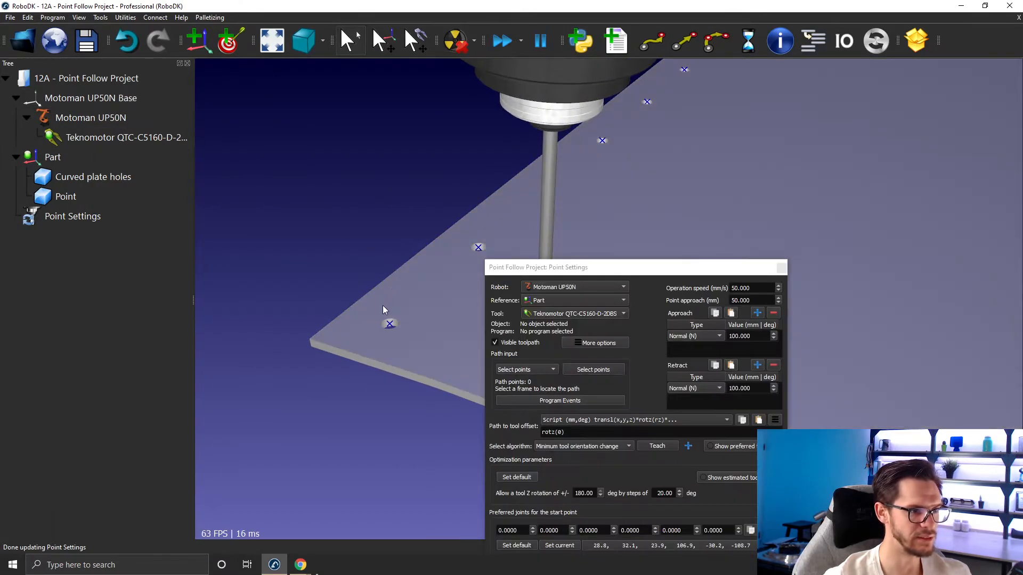
- Reselect the plate's hole points in sequence, starting at the corner hole and following the curved front edge around the perimeter
drag(701, 265, 749, 131)
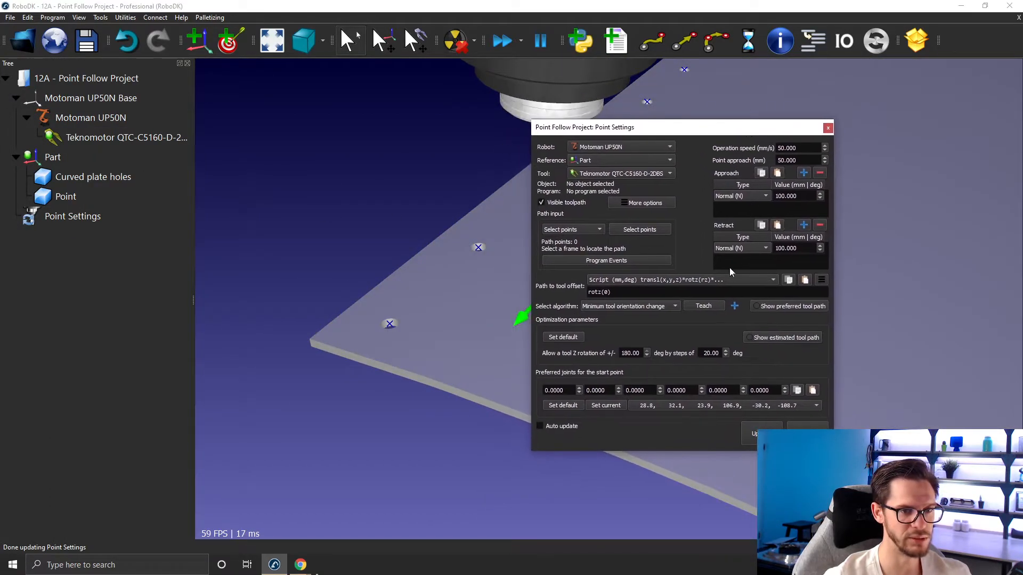
click(644, 230)
click(414, 325)
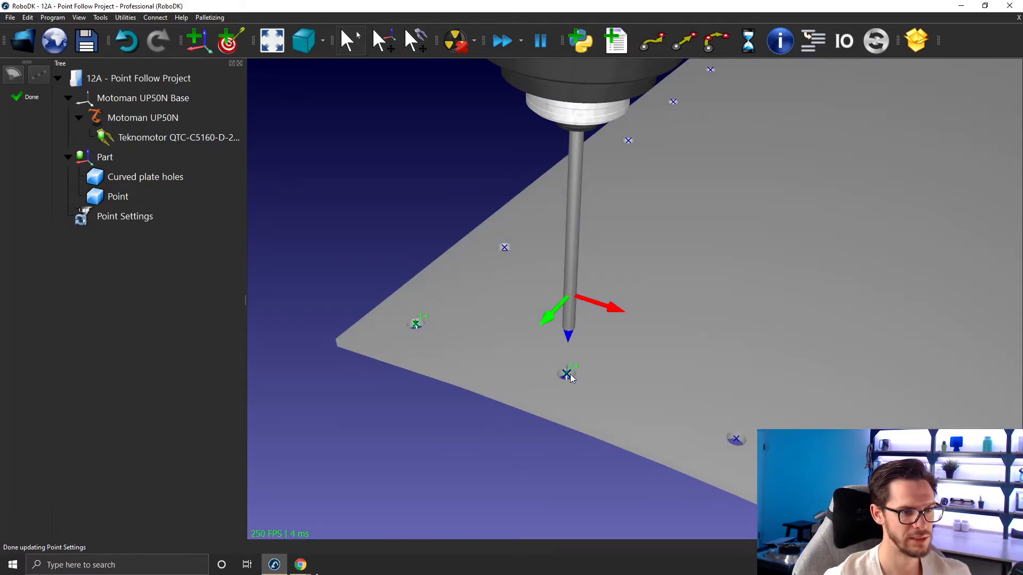
right_click(568, 375)
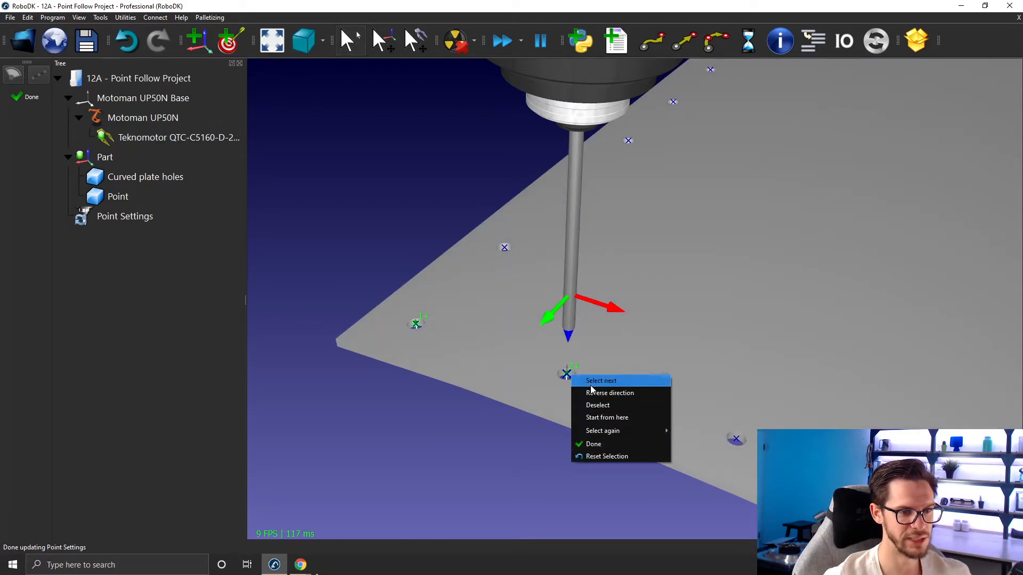
click(590, 386)
scroll(584, 383, down, 4)
middle_drag(651, 386, 363, 240)
right_drag(362, 239, 363, 211)
middle_drag(362, 212, 475, 217)
mouse_move(474, 217)
right_down()
mouse_move(446, 197)
mouse_move(462, 218)
right_up()
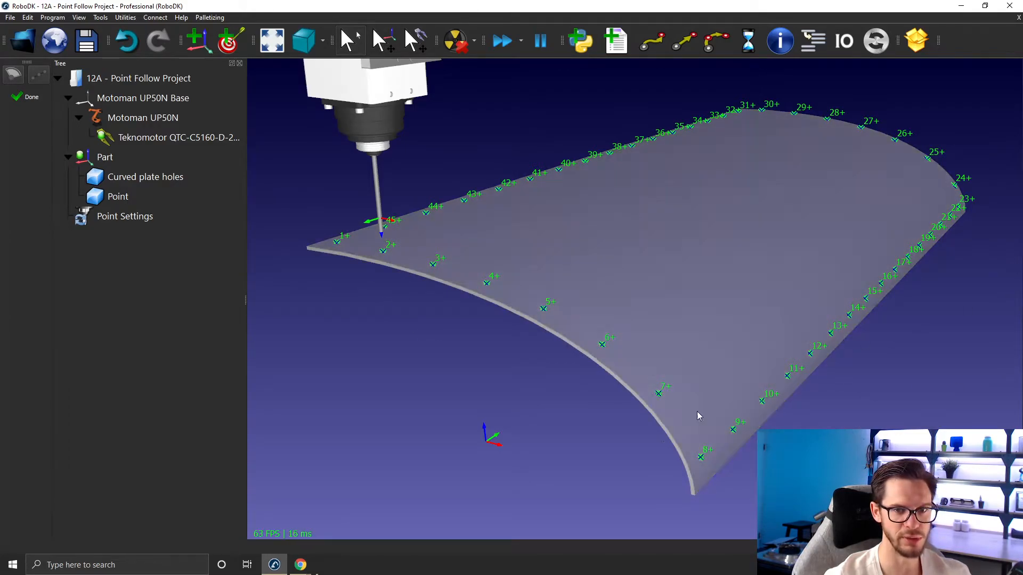
click(29, 100)
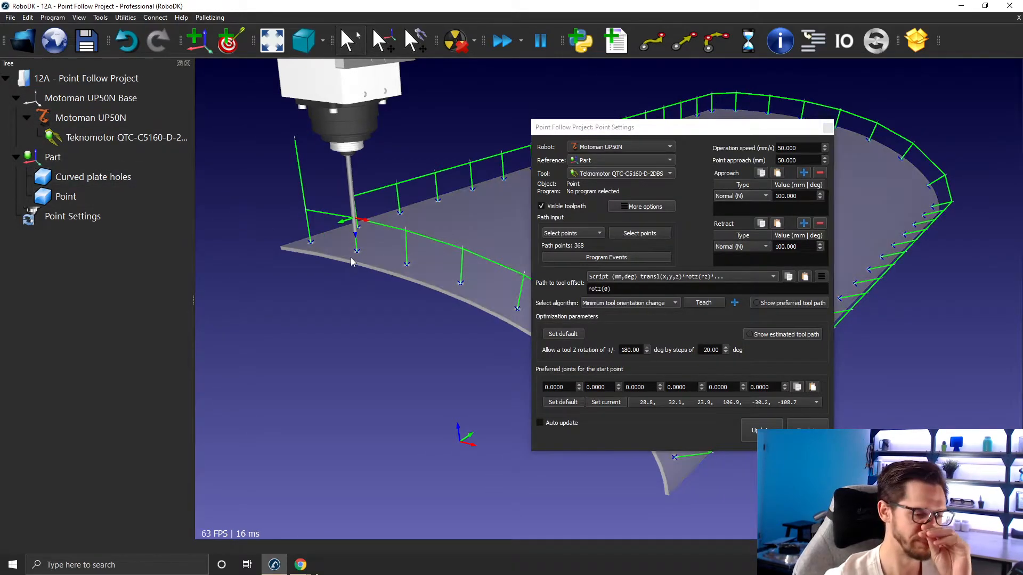
- Update the Point Settings project to generate the Point program, close the settings and show the program's instructions
drag(620, 128, 733, 74)
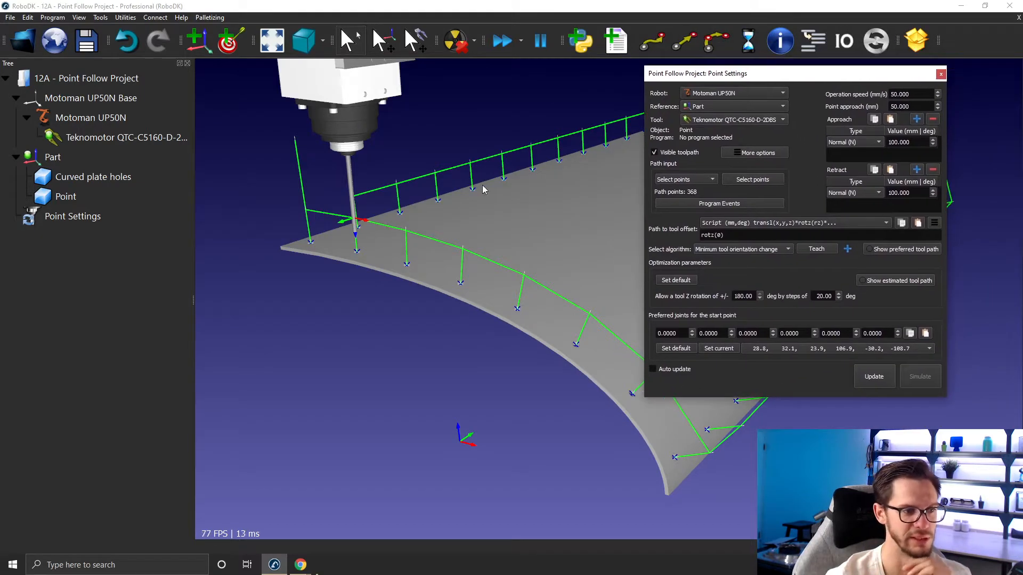
drag(535, 172, 352, 249)
click(882, 382)
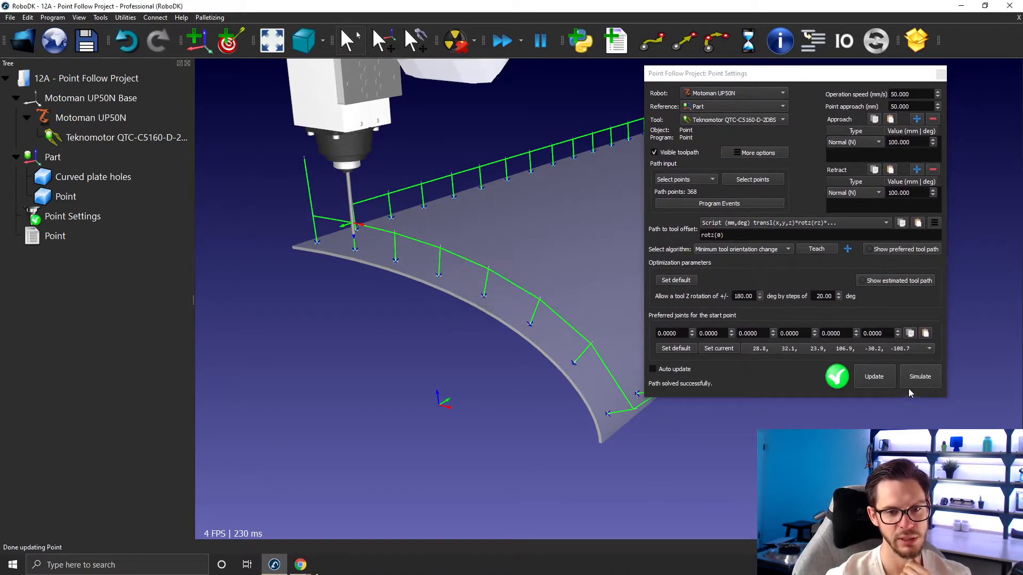
click(940, 74)
right_click(117, 236)
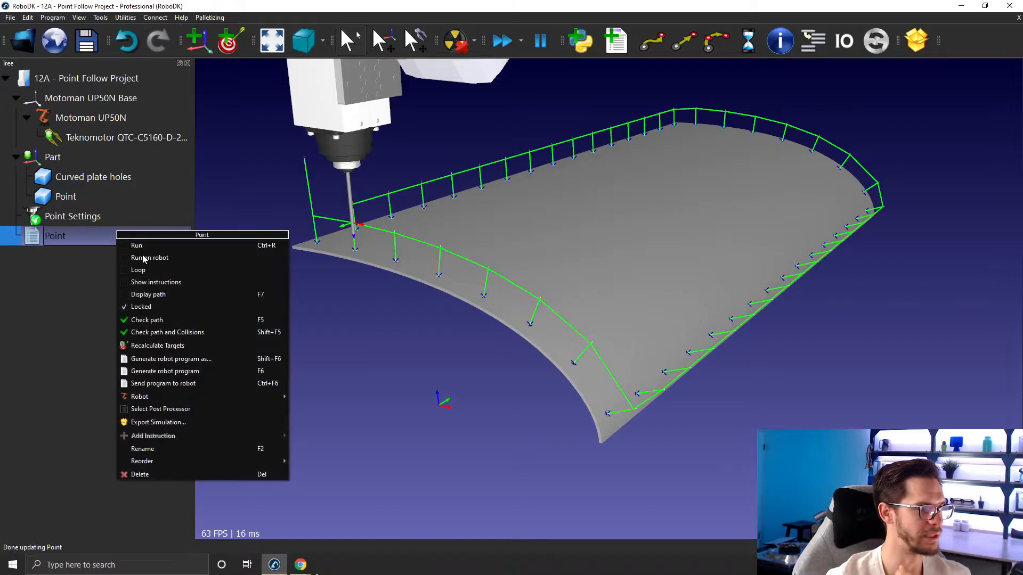
click(136, 282)
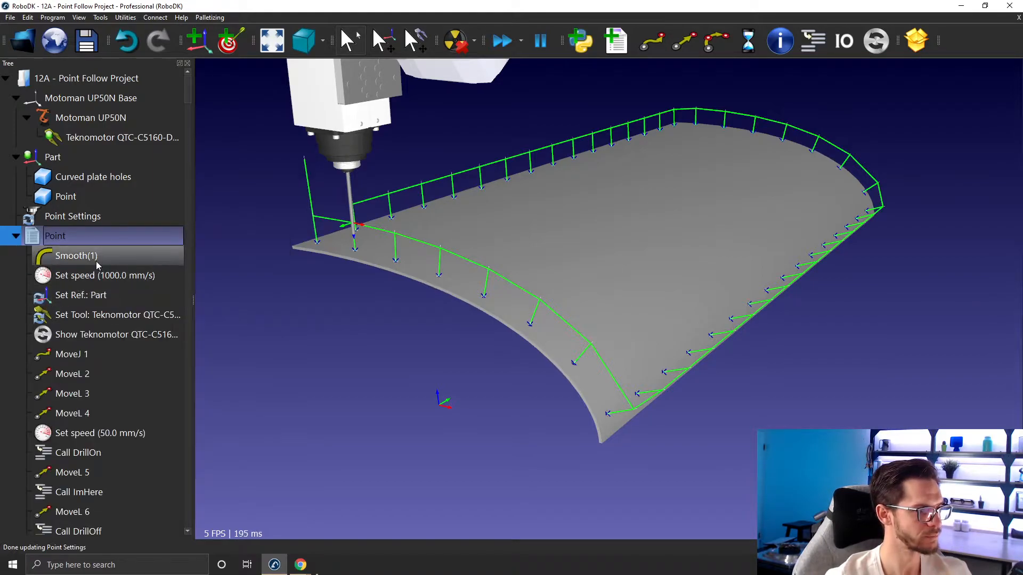
- Step through the Point program's speed, reference and tool instructions and the first moves, MoveJ 1 to MoveL 3
click(98, 275)
click(98, 294)
click(99, 314)
click(100, 334)
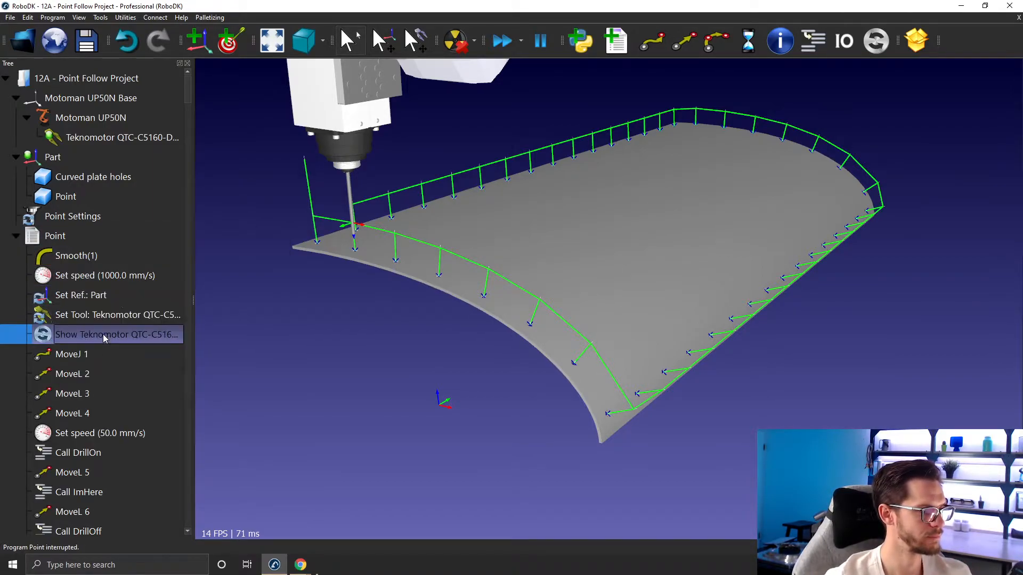
click(99, 353)
click(100, 373)
click(101, 393)
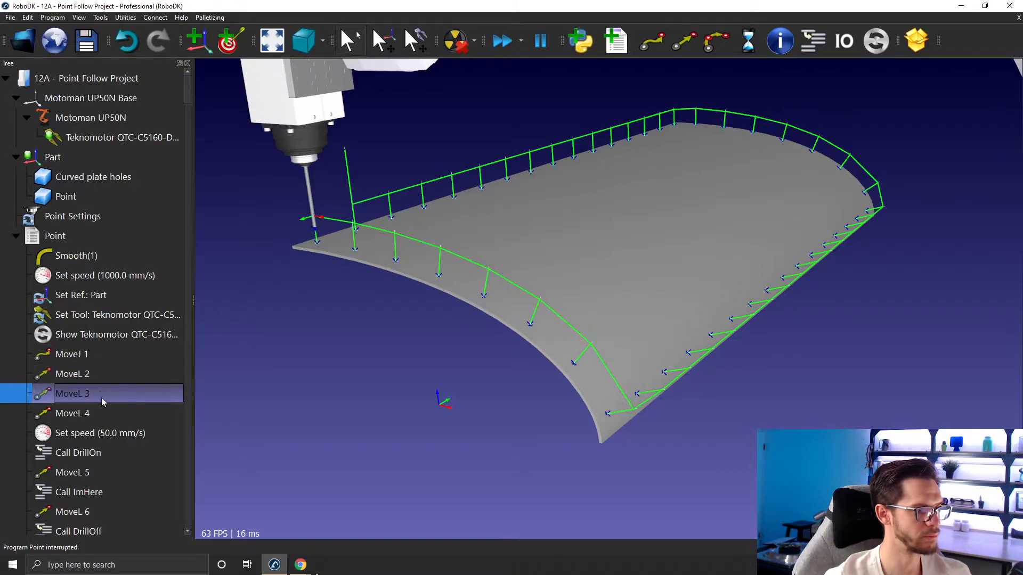
- Step through the first hole's drilling cycle from MoveL 4 to the 1000 mm/s speed instruction after the DrillOff call
click(103, 413)
click(104, 433)
click(105, 452)
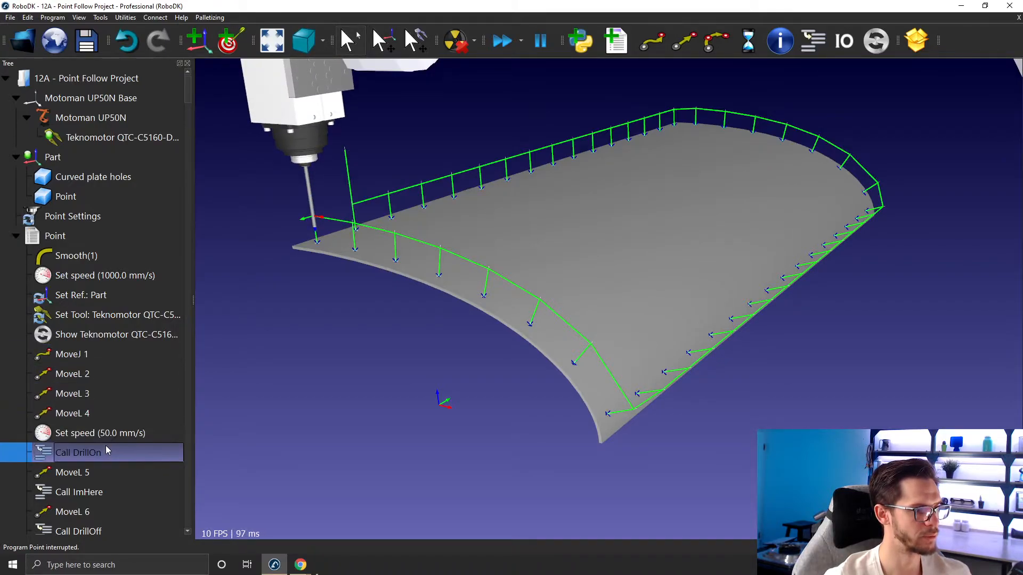
scroll(106, 452, down, 2)
click(92, 357)
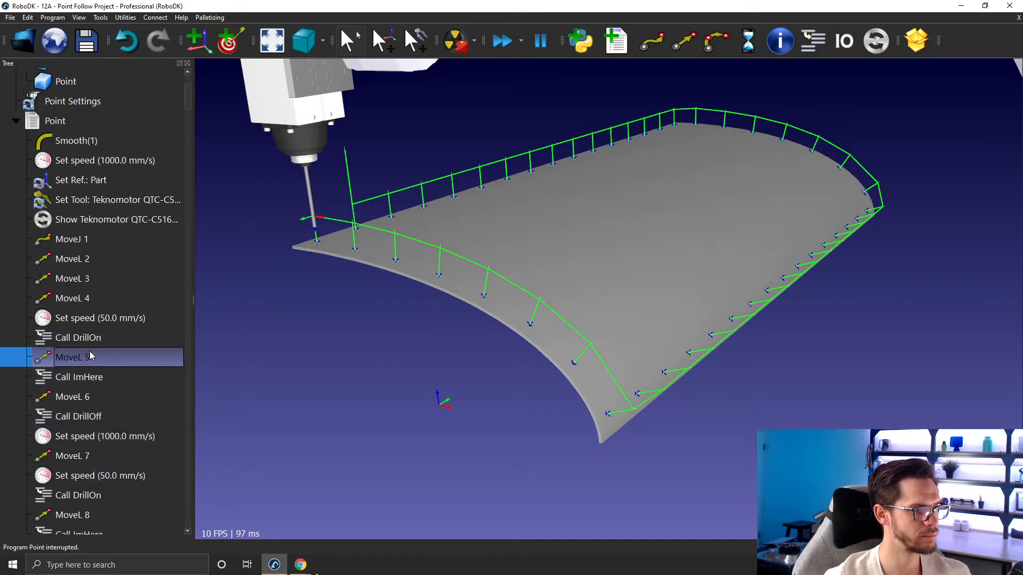
click(97, 379)
click(97, 397)
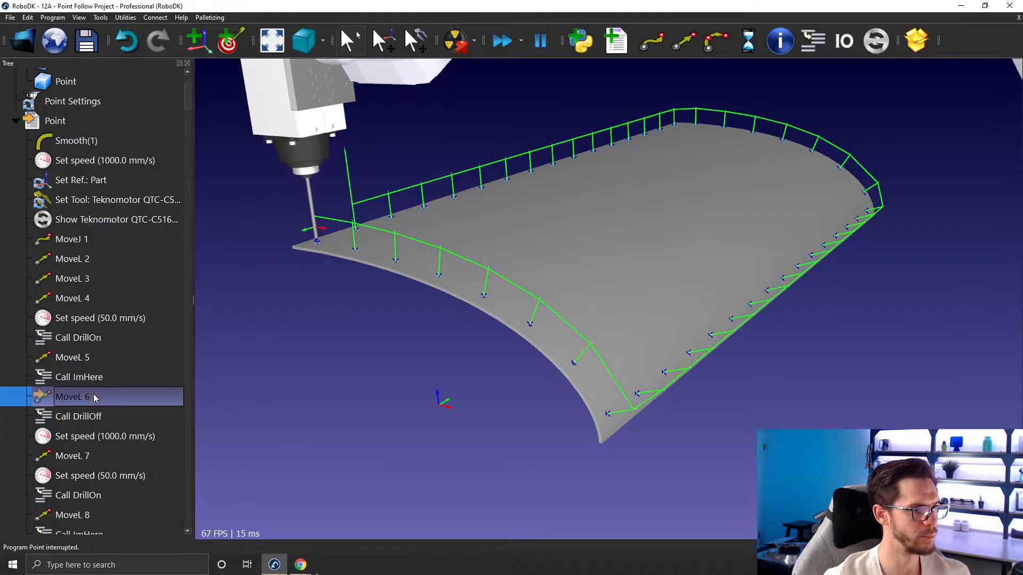
click(96, 419)
click(104, 436)
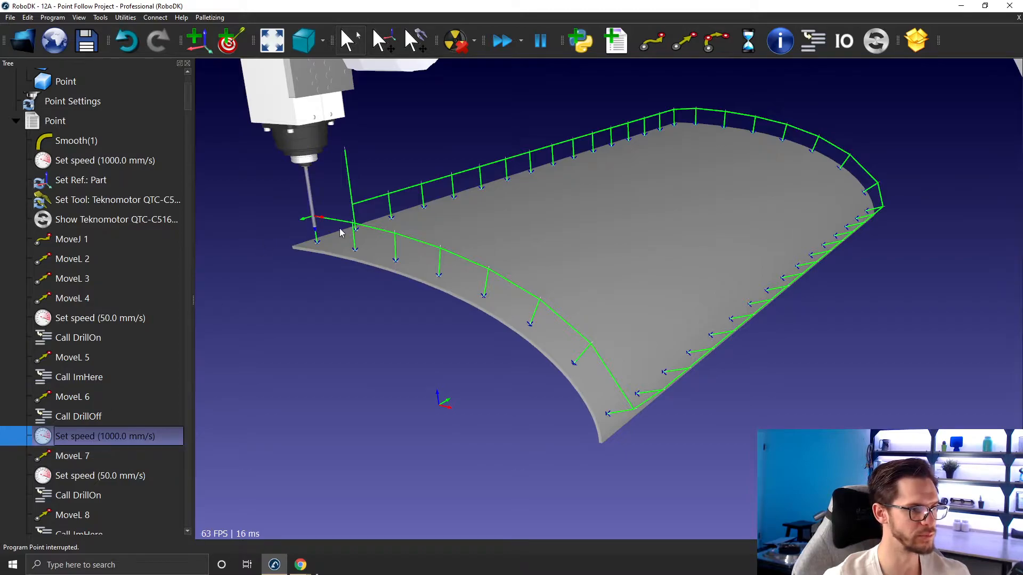
- Check the move to the second hole at MoveL 7 and step on through the DrillOn call to MoveL 8
middle_drag(365, 240, 397, 223)
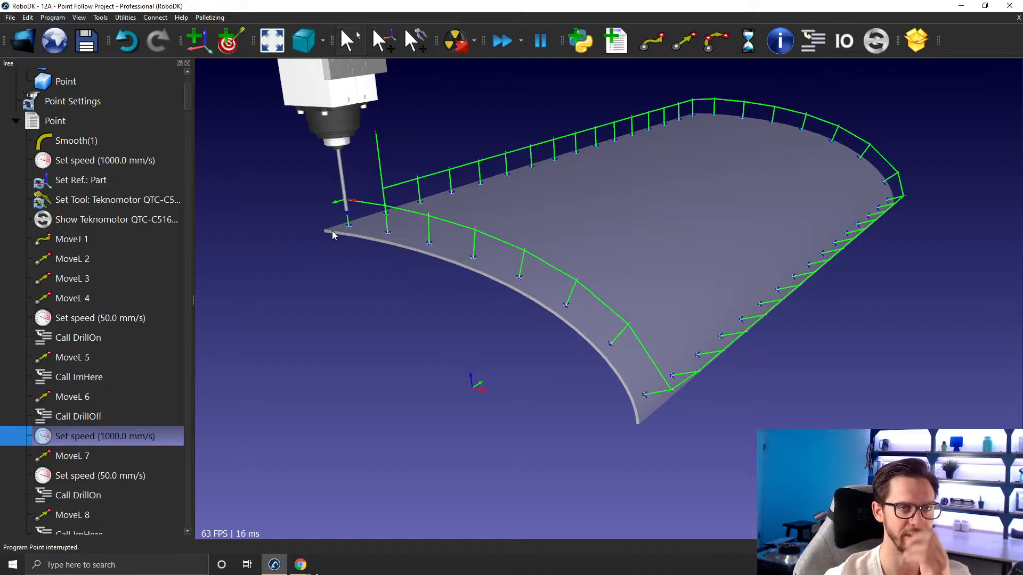
click(138, 456)
click(124, 469)
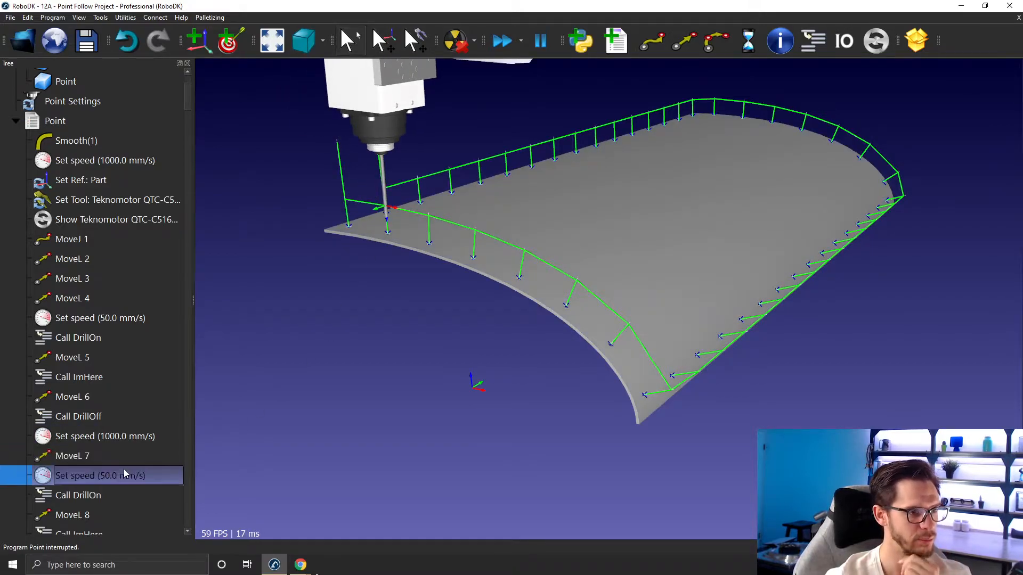
click(115, 491)
click(111, 513)
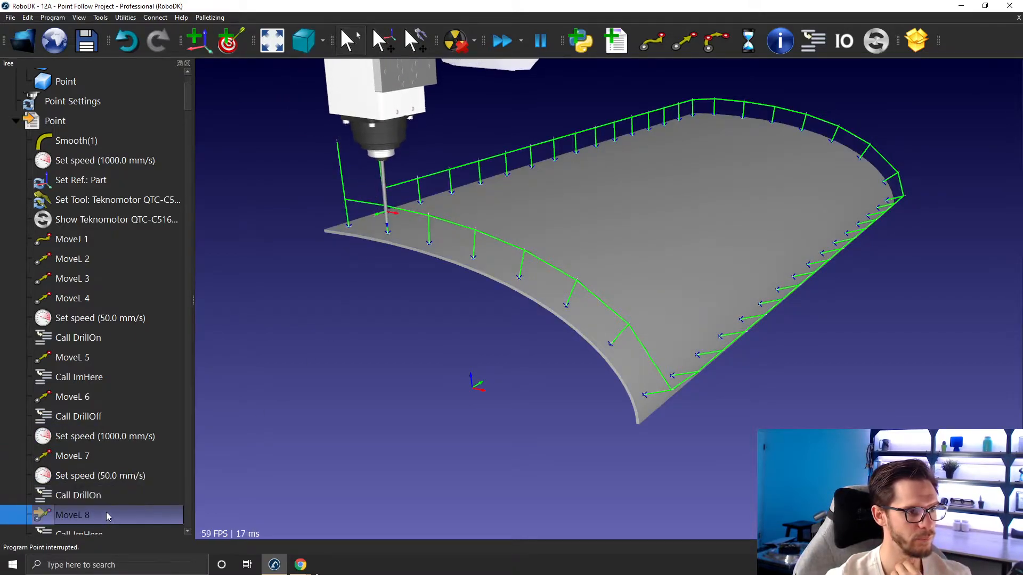
- Collapse the generated Point program and delete it from the station
scroll(150, 304, up, 1)
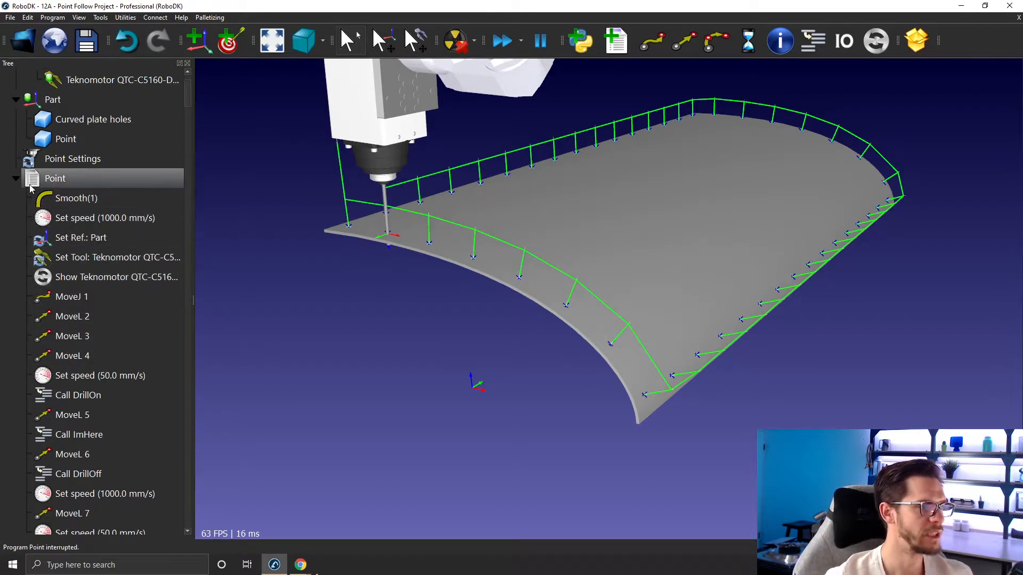
click(16, 178)
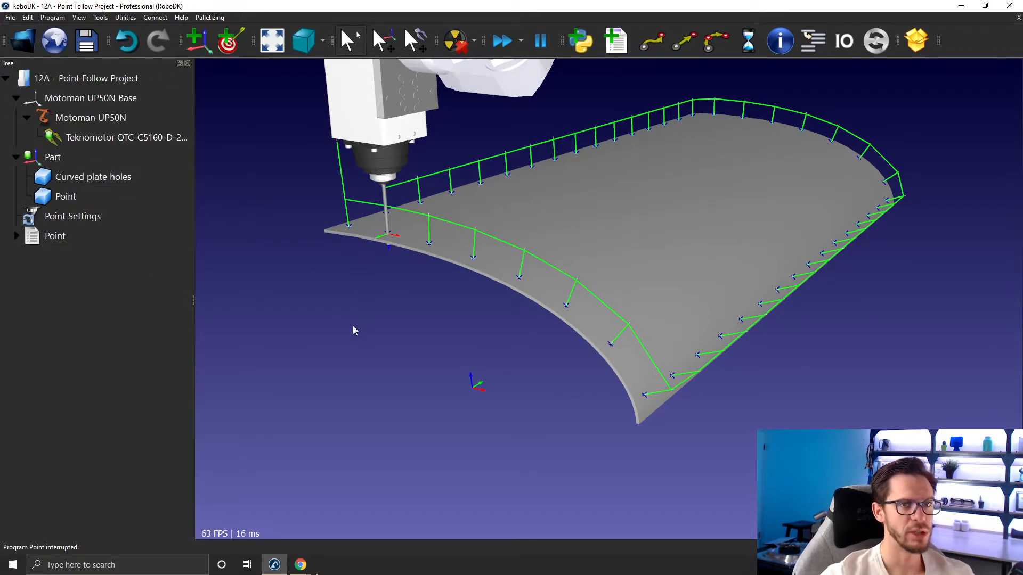
click(96, 232)
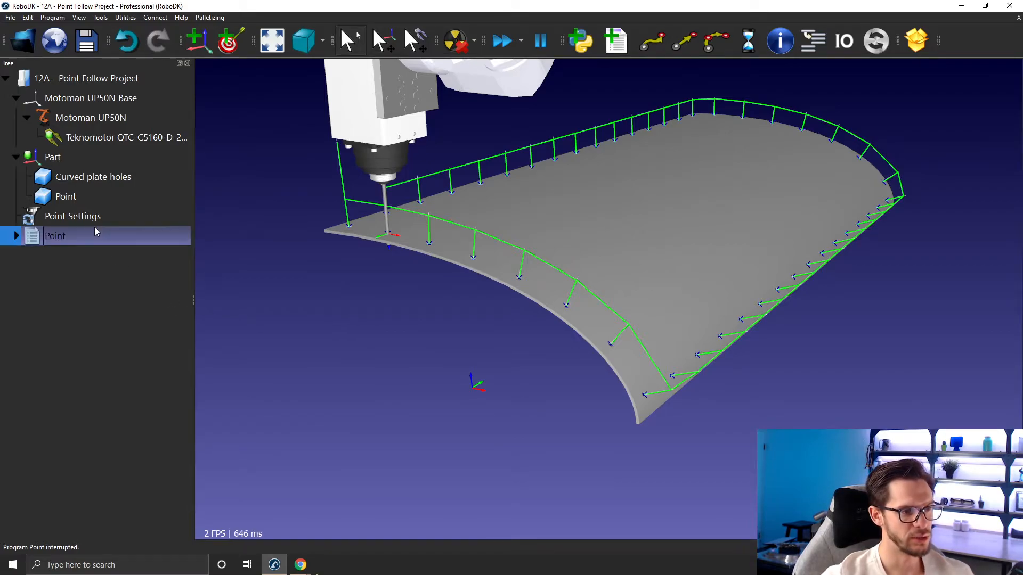
key(Delete)
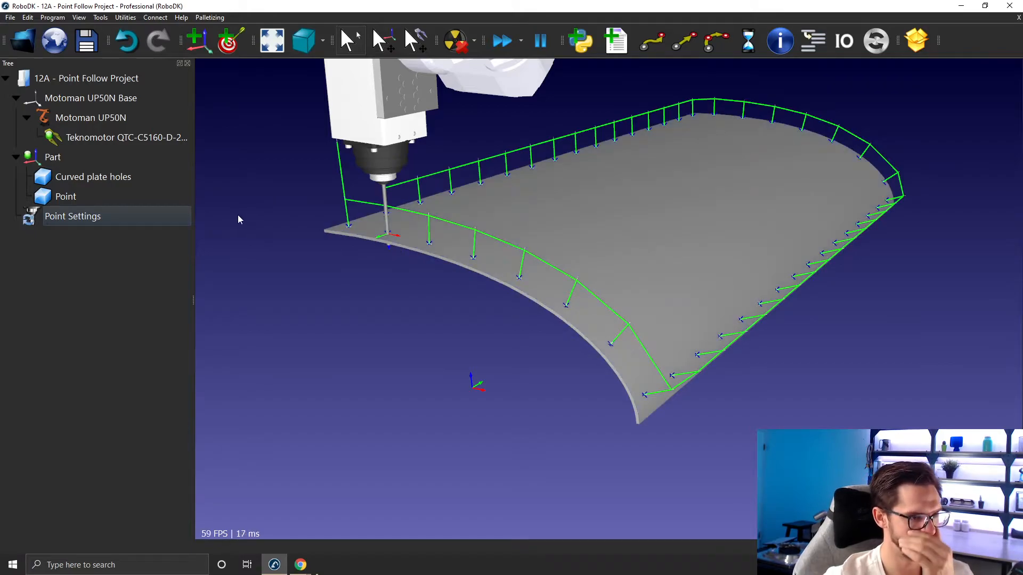
click(101, 18)
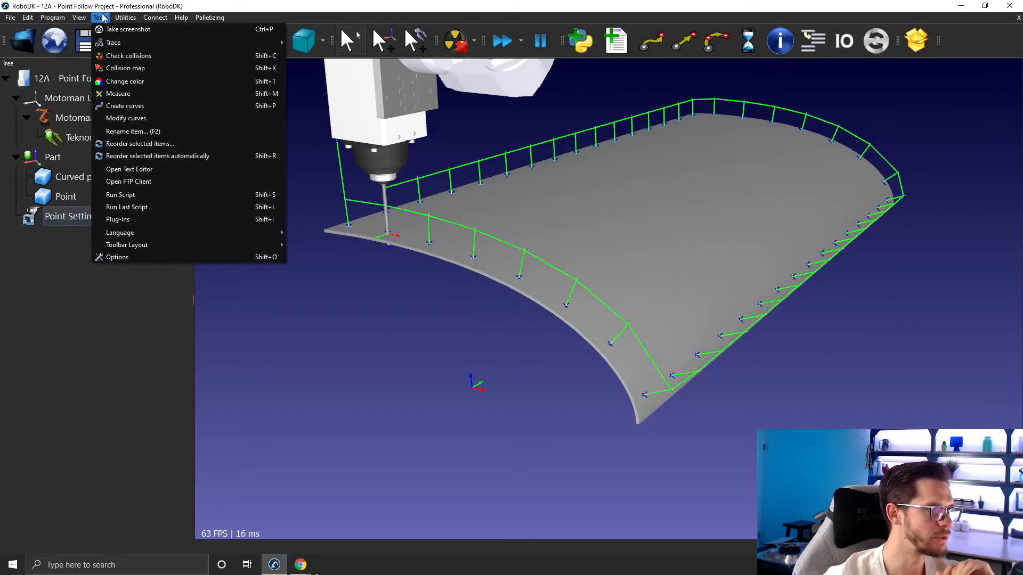
mouse_move(122, 22)
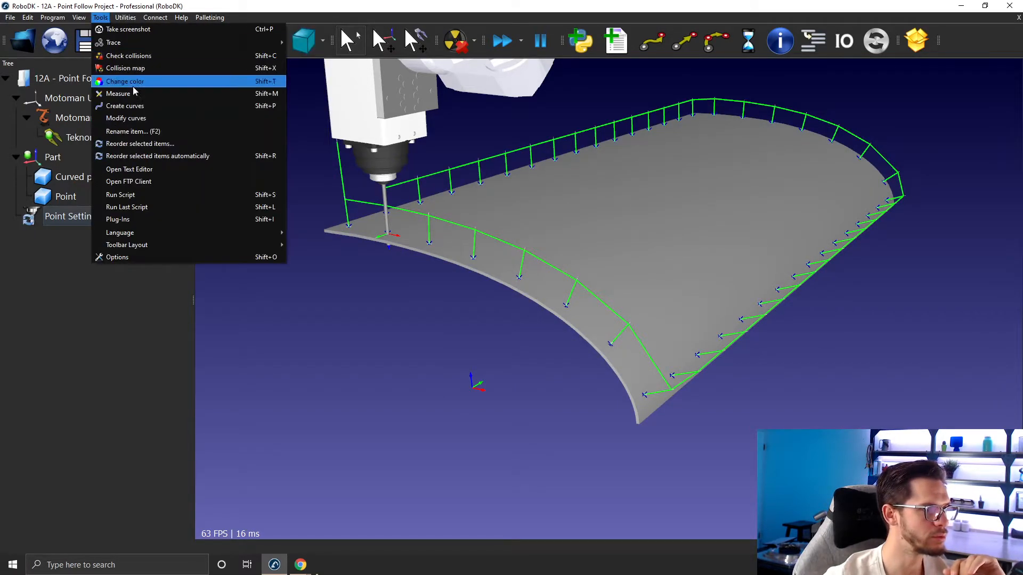
- Create a curve along the upper edge of the curved plate's front face using automatic curve extraction
click(133, 106)
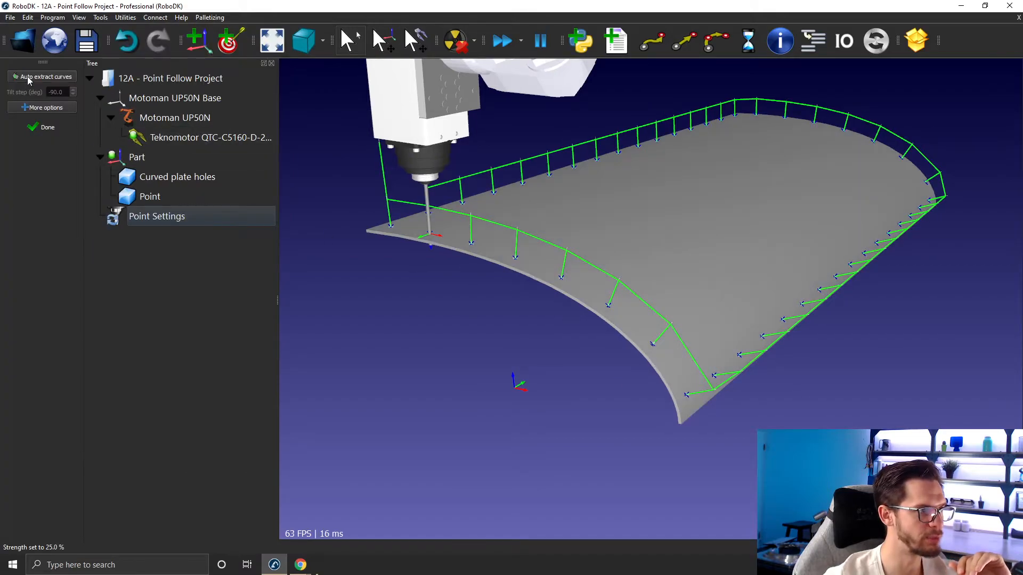
click(28, 78)
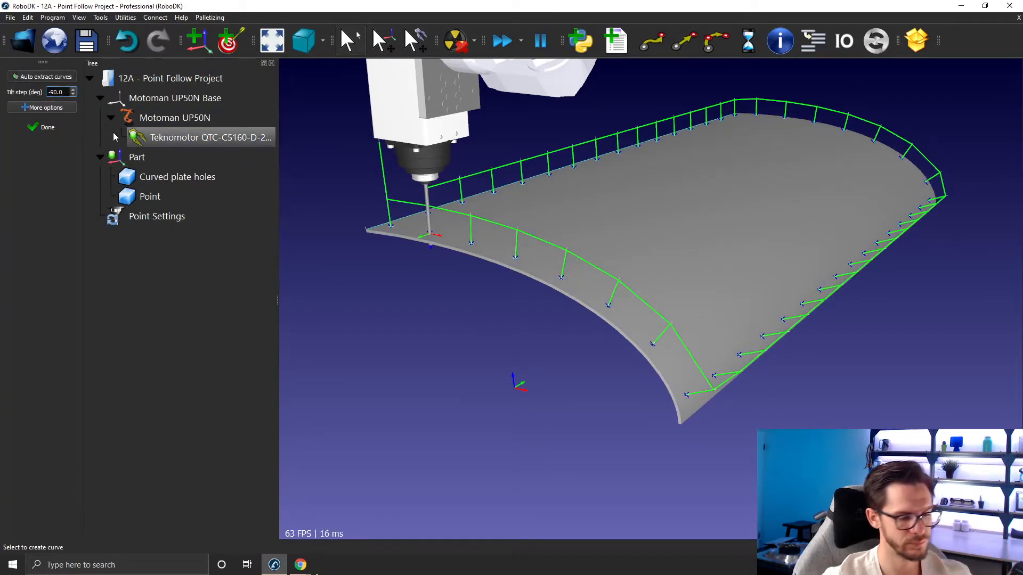
click(400, 237)
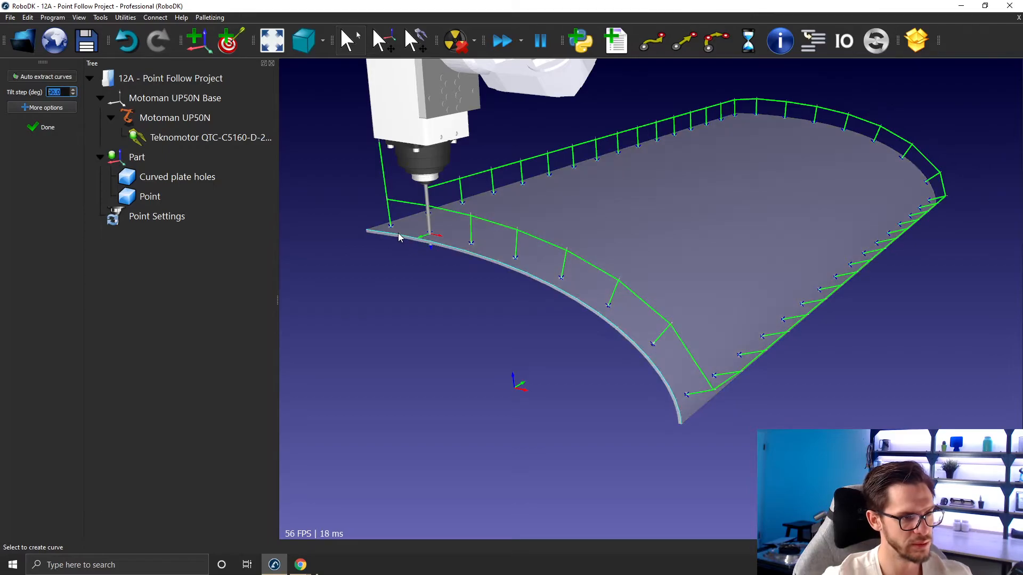
scroll(395, 237, up, 5)
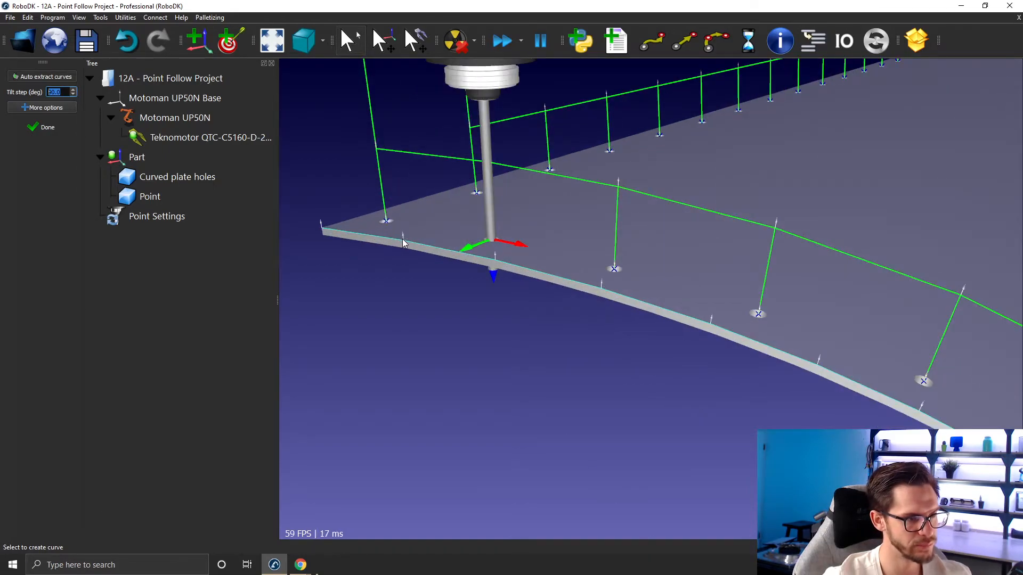
click(402, 239)
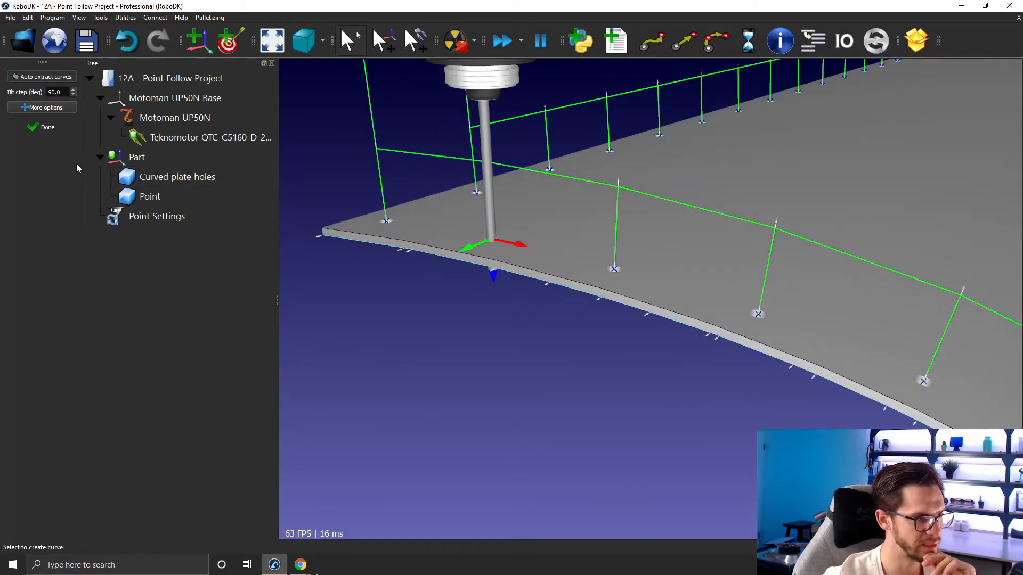
click(46, 130)
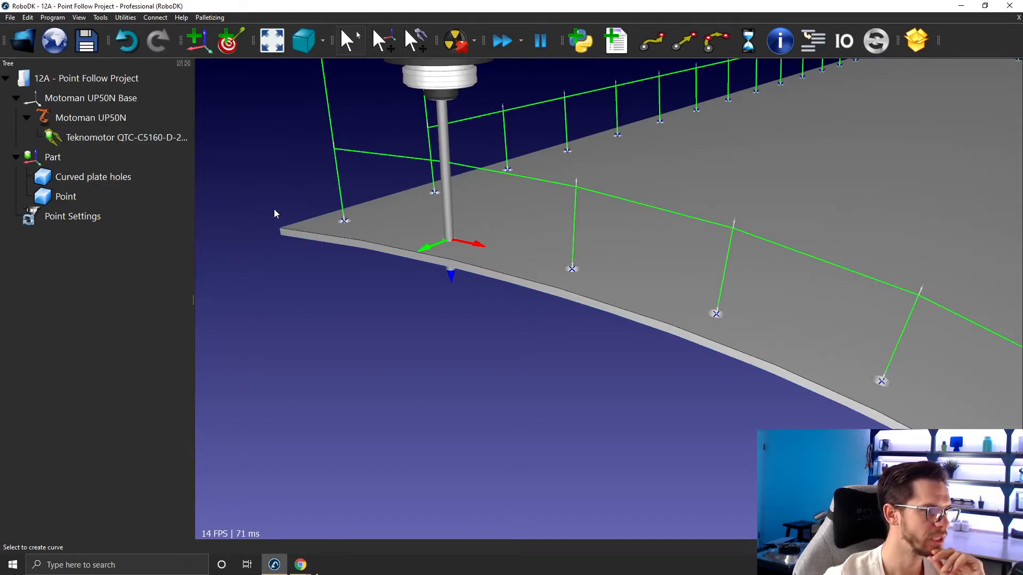
- Extract the curve points from the curve on the plate's front edge
right_click(323, 235)
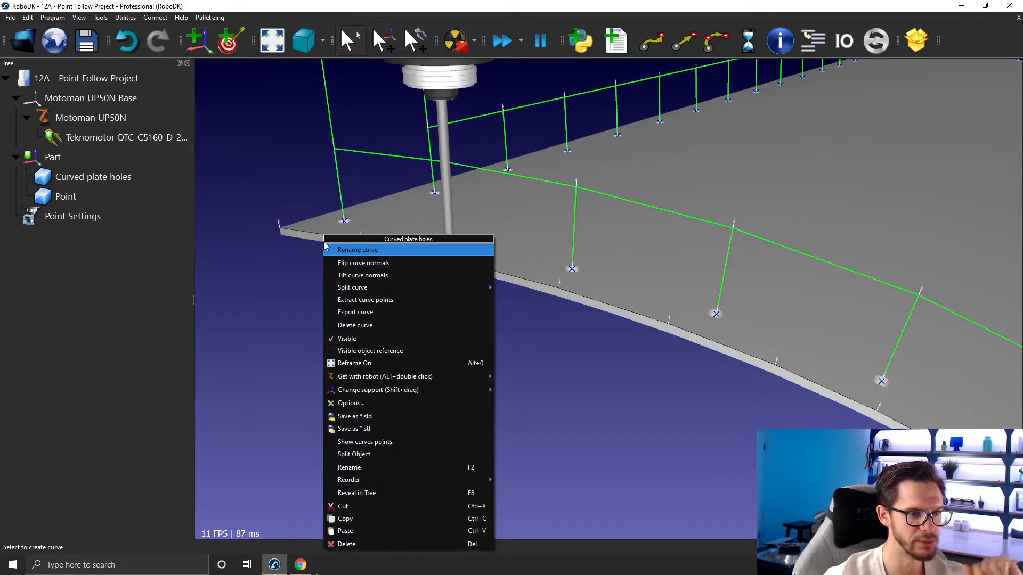
click(360, 301)
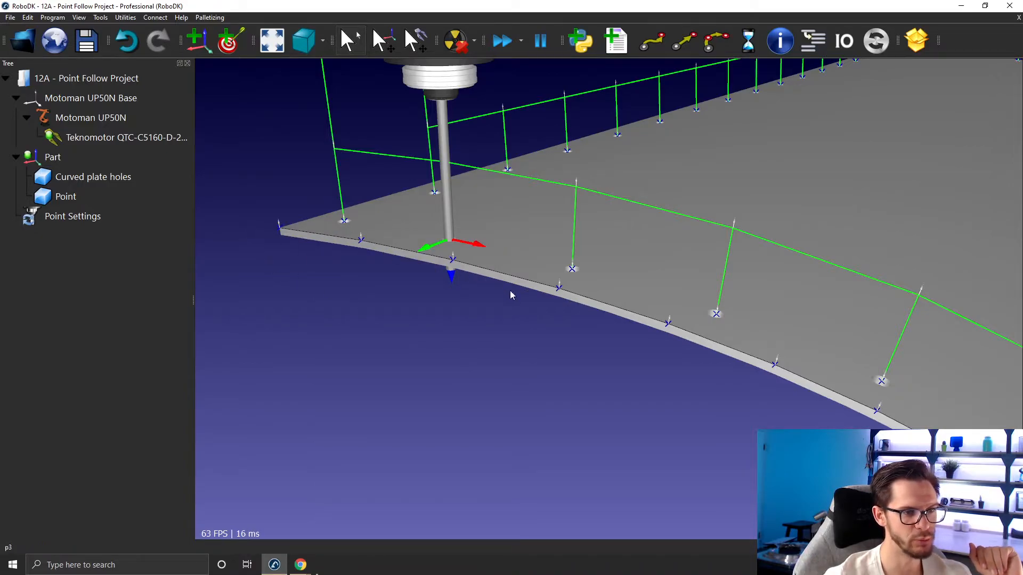
scroll(548, 374, down, 5)
middle_drag(547, 373, 467, 276)
scroll(401, 241, up, 3)
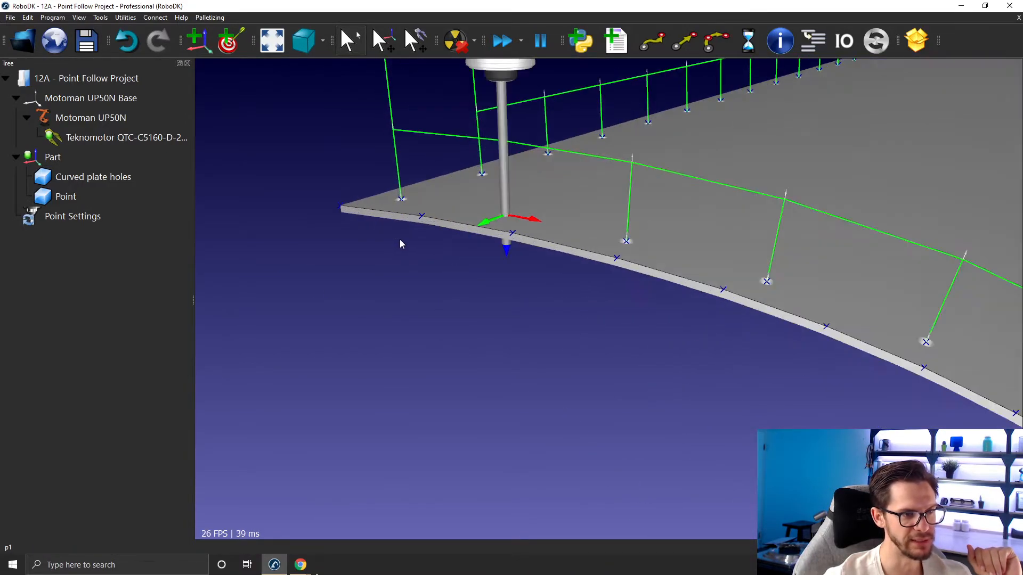
scroll(723, 289, down, 4)
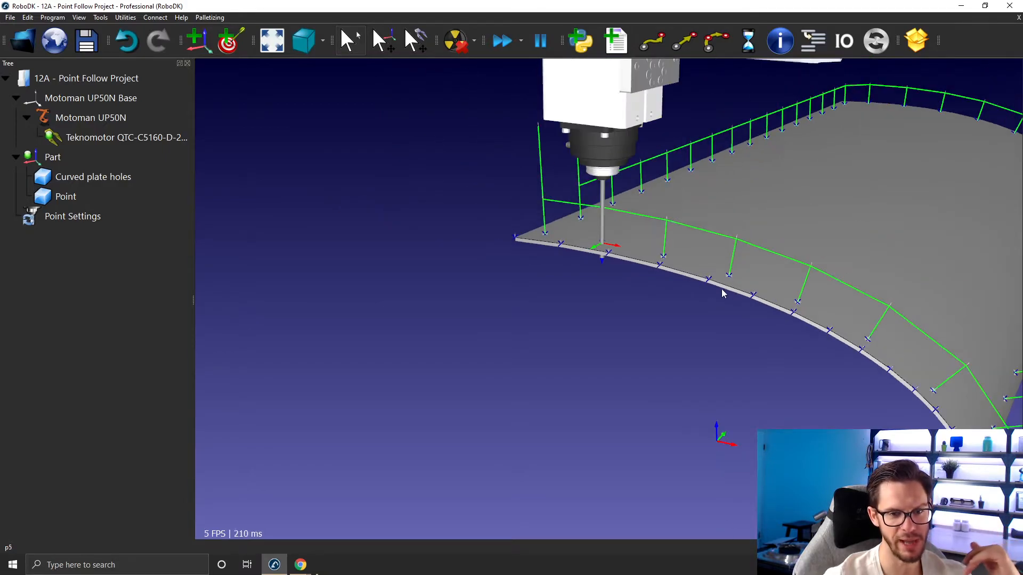
middle_drag(723, 289, 414, 192)
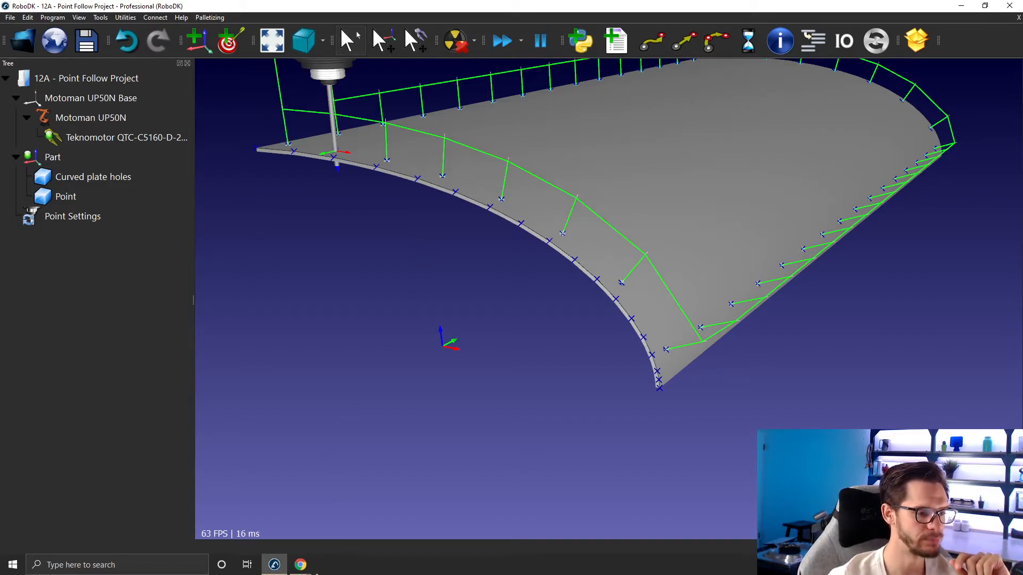
- Load 12B - Point Follow Project - Spot Welding.rdk from the 12 - Advanced path generation Part 2 folder, then minimize the folder window
mouse_move(318, 565)
click(303, 512)
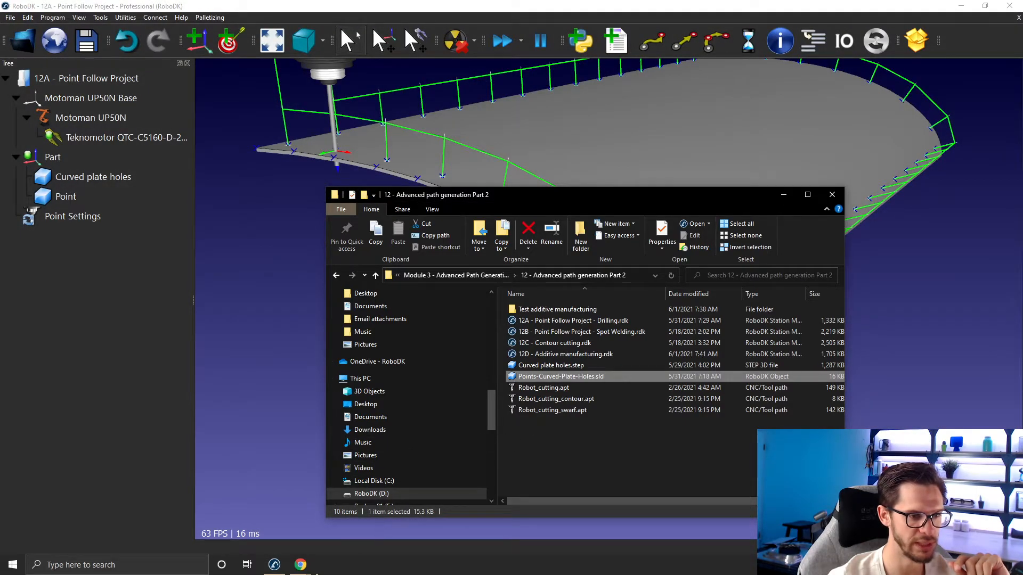
mouse_move(318, 564)
click(554, 331)
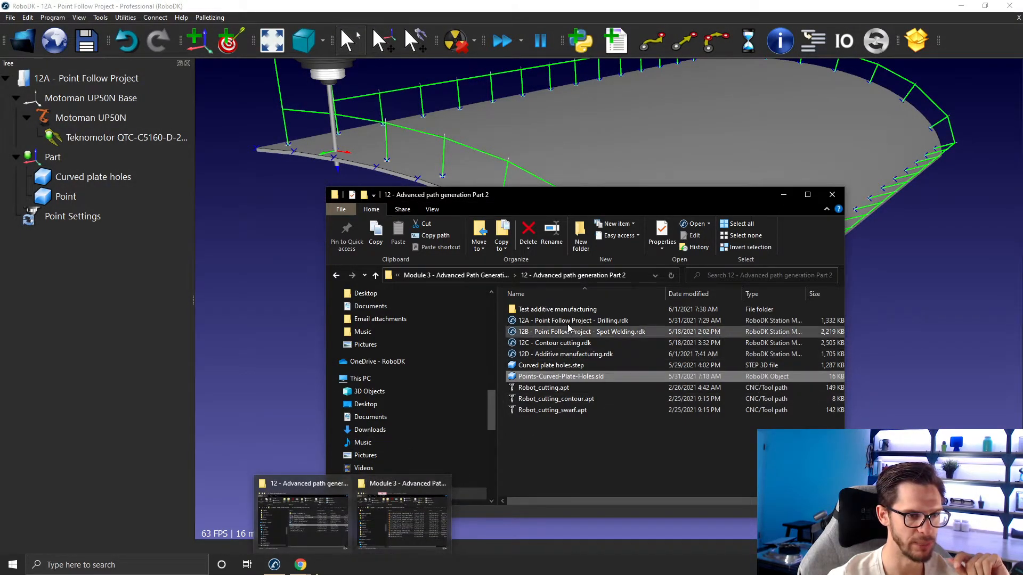
drag(539, 332, 235, 230)
click(783, 194)
- Examine the weld part held in its clamps and the approach paths of the spot welding station
scroll(618, 274, down, 5)
drag(618, 275, 519, 272)
scroll(517, 271, up, 10)
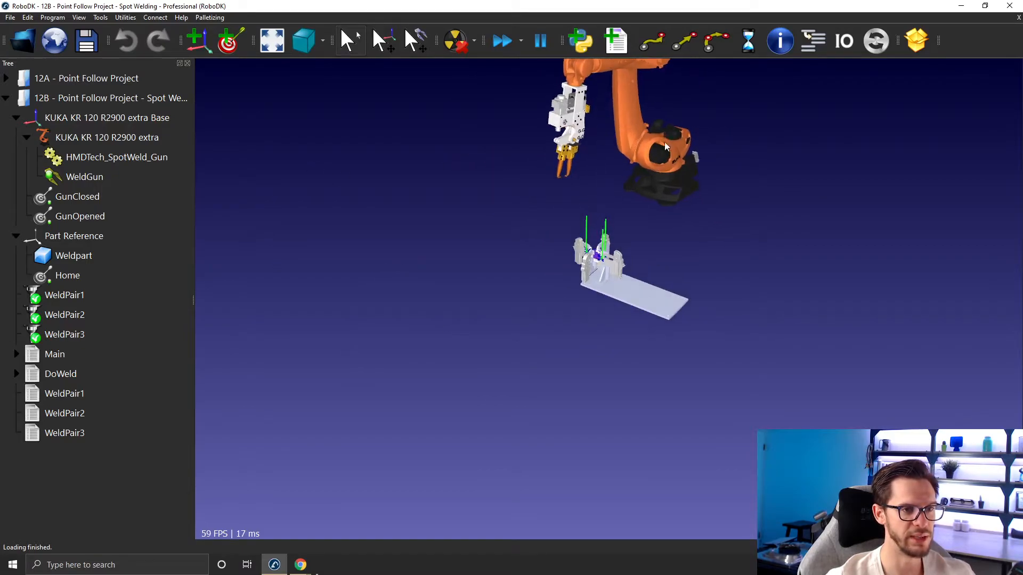
right_drag(452, 365, 320, 330)
scroll(551, 311, up, 5)
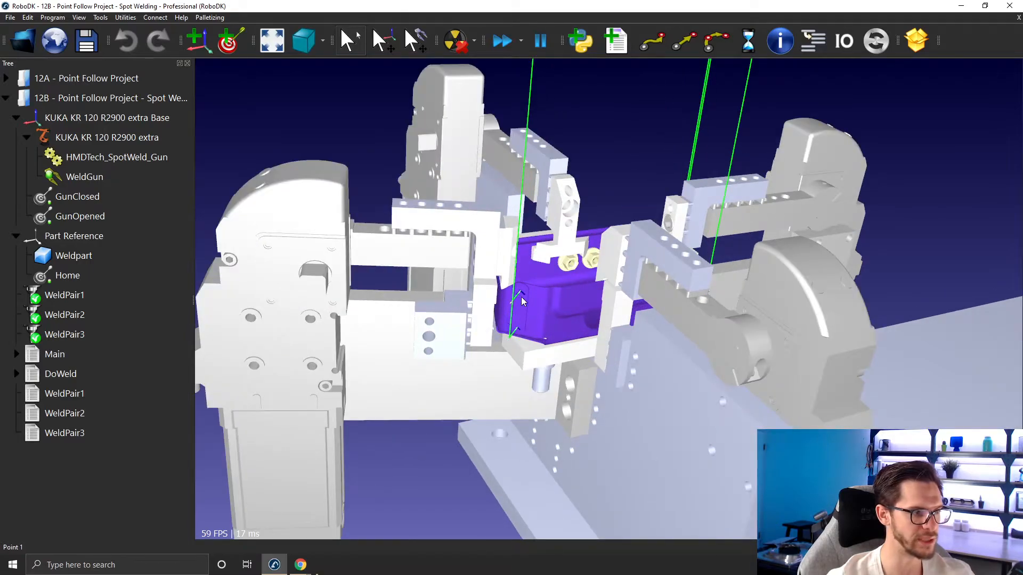
scroll(522, 302, down, 5)
right_drag(522, 301, 433, 372)
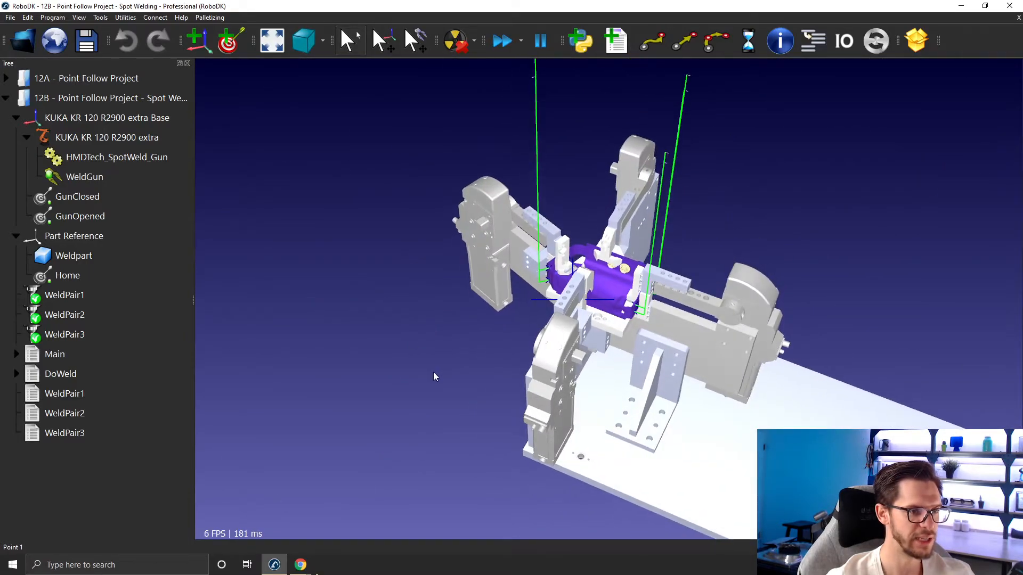
scroll(421, 351, down, 8)
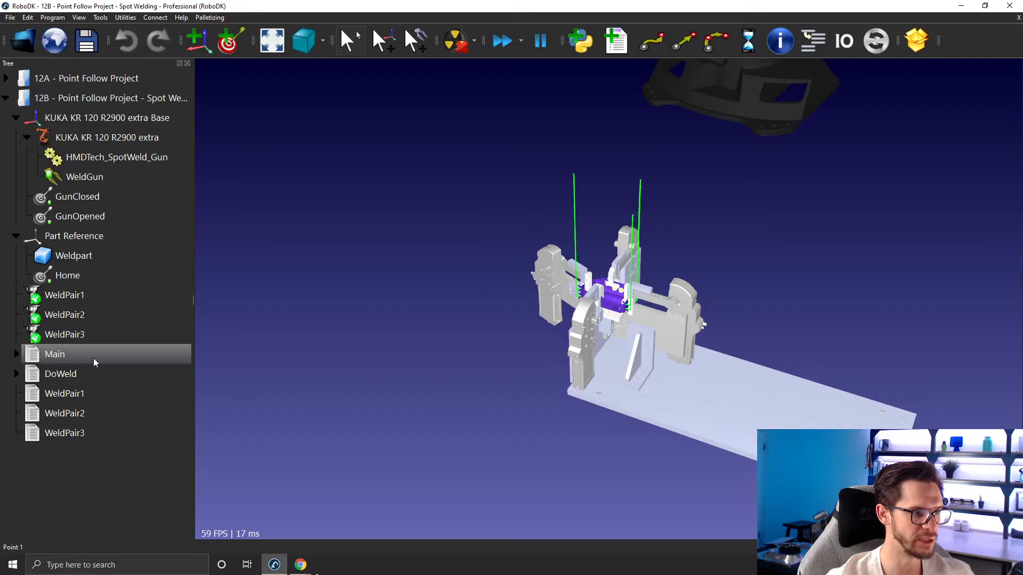
- Run the Main program and watch the weld gun work on the first weld pair from close up
double_click(94, 362)
scroll(408, 311, down, 3)
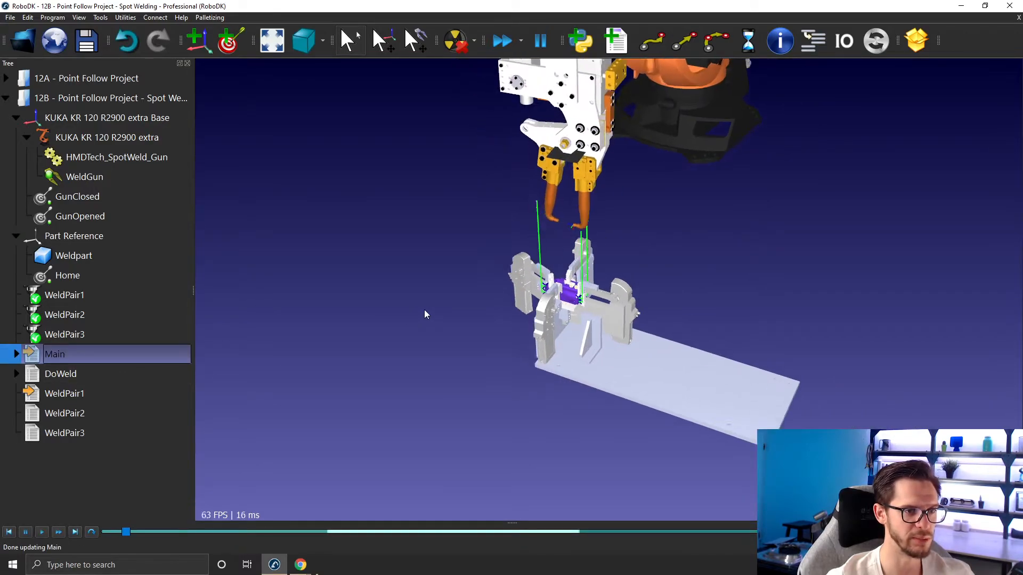
scroll(462, 309, up, 2)
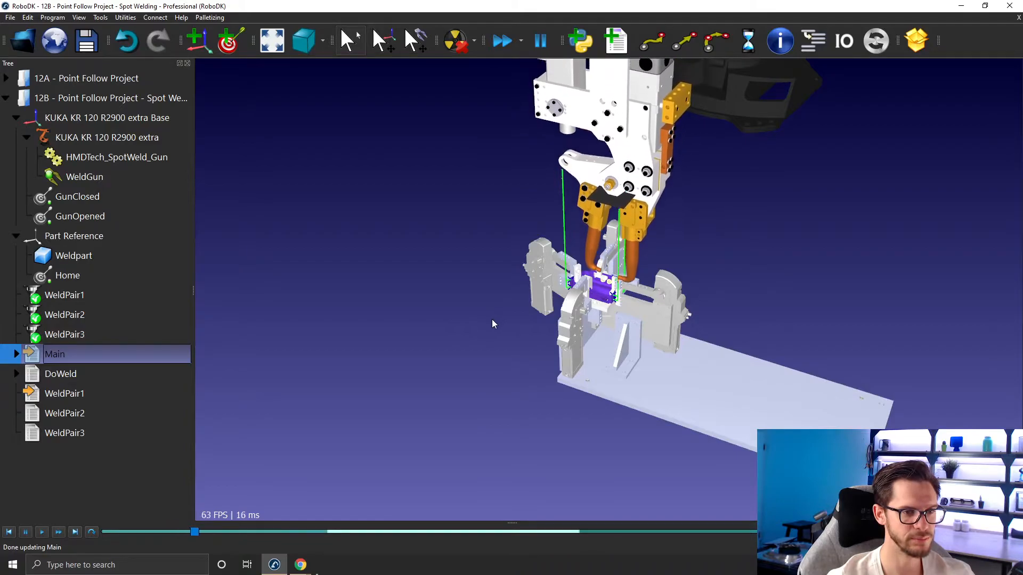
scroll(581, 331, up, 5)
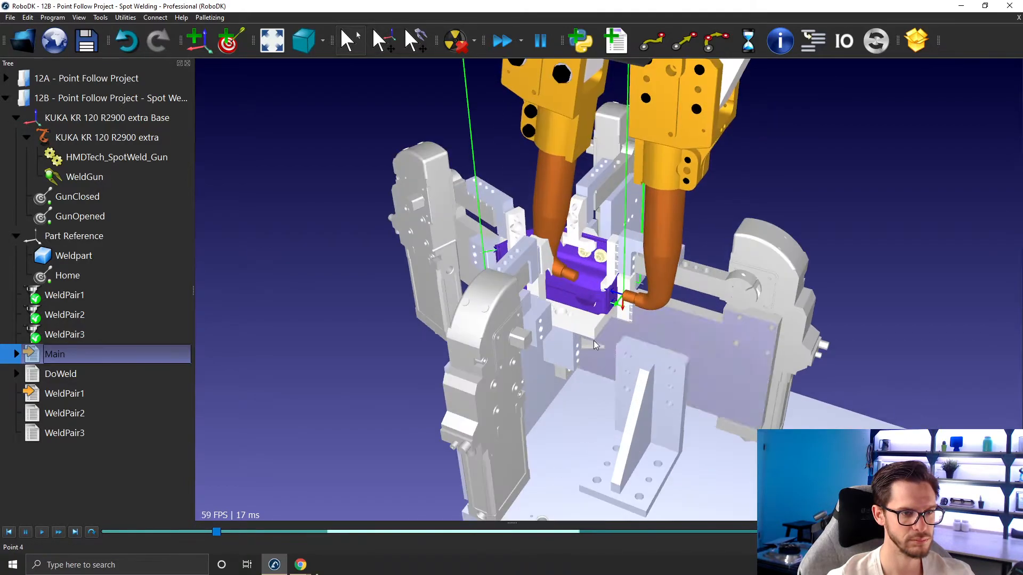
right_drag(573, 348, 582, 413)
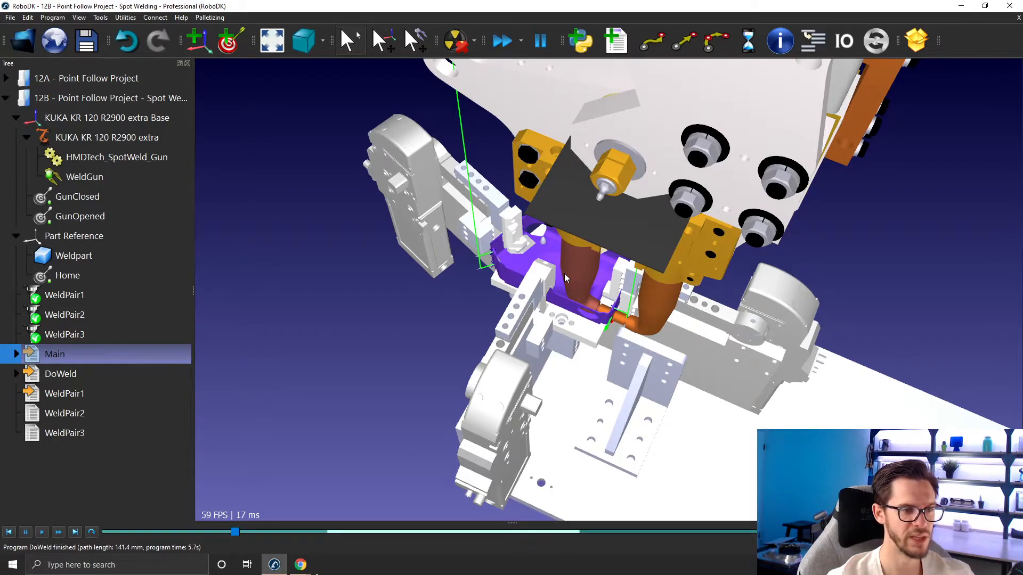
scroll(565, 277, down, 4)
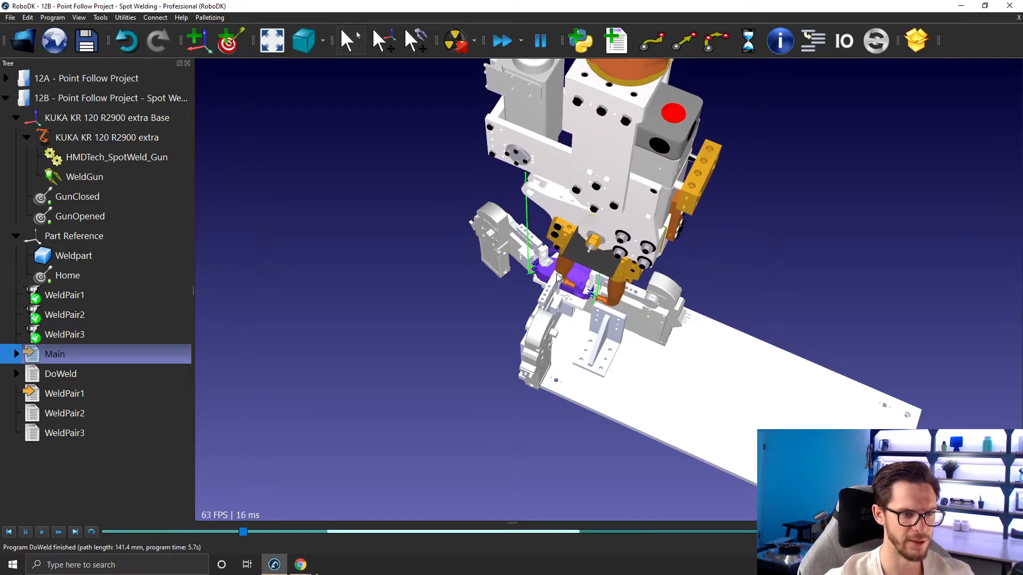
drag(557, 277, 463, 260)
- Set the simulation speed ratio to 2.5 and follow the running weld program
click(521, 42)
drag(523, 73, 532, 76)
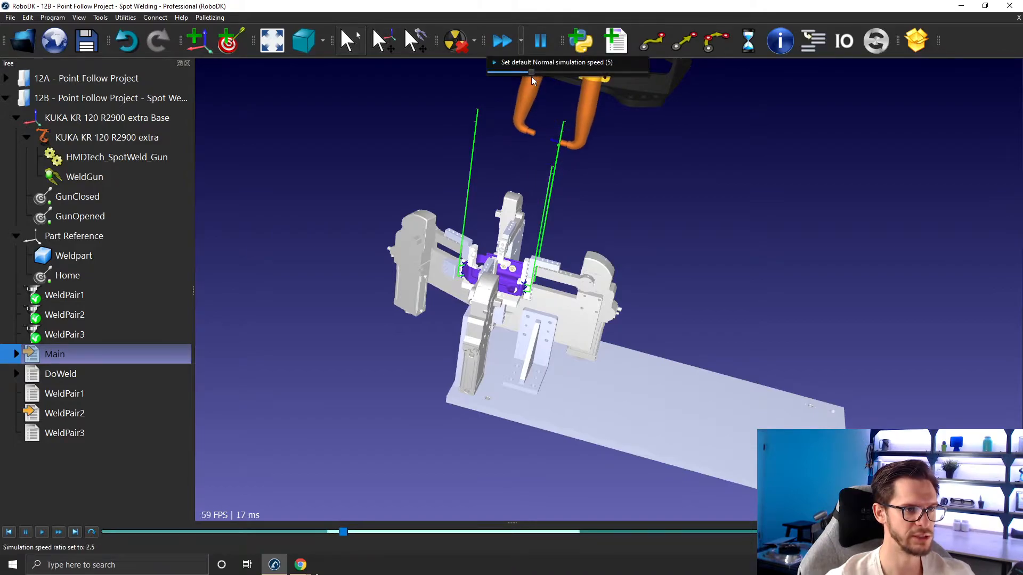
click(643, 234)
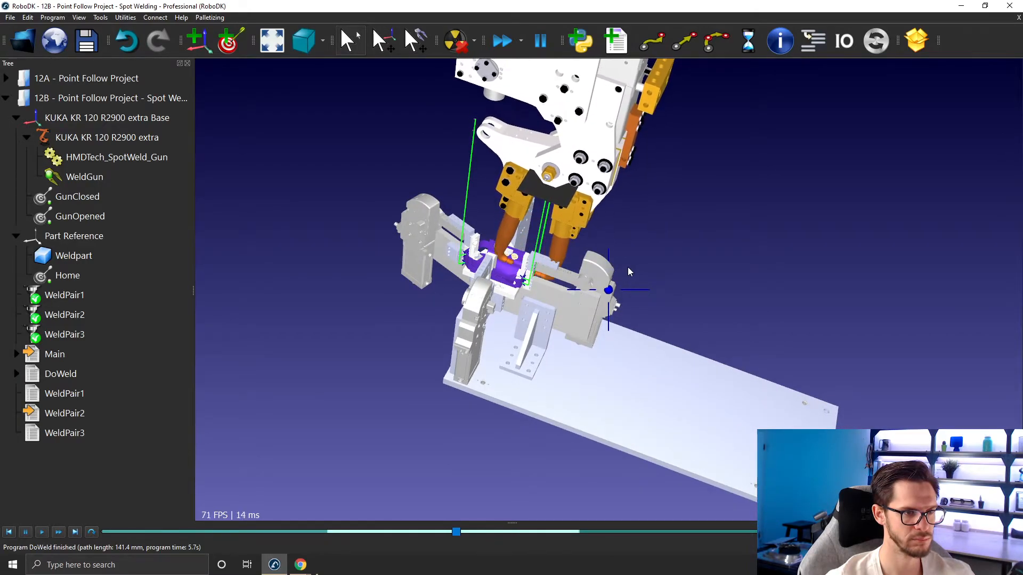
right_drag(627, 267, 615, 265)
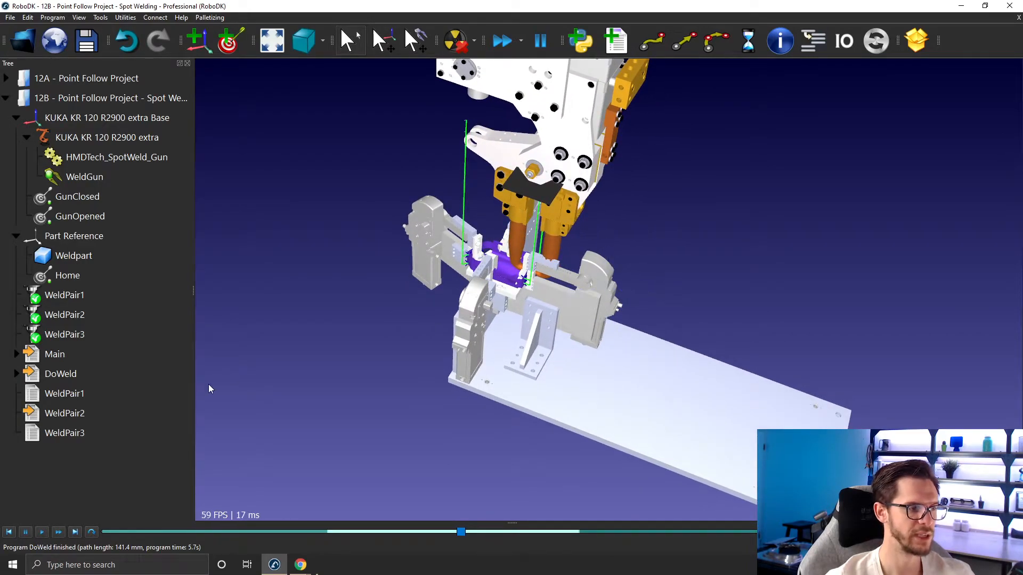
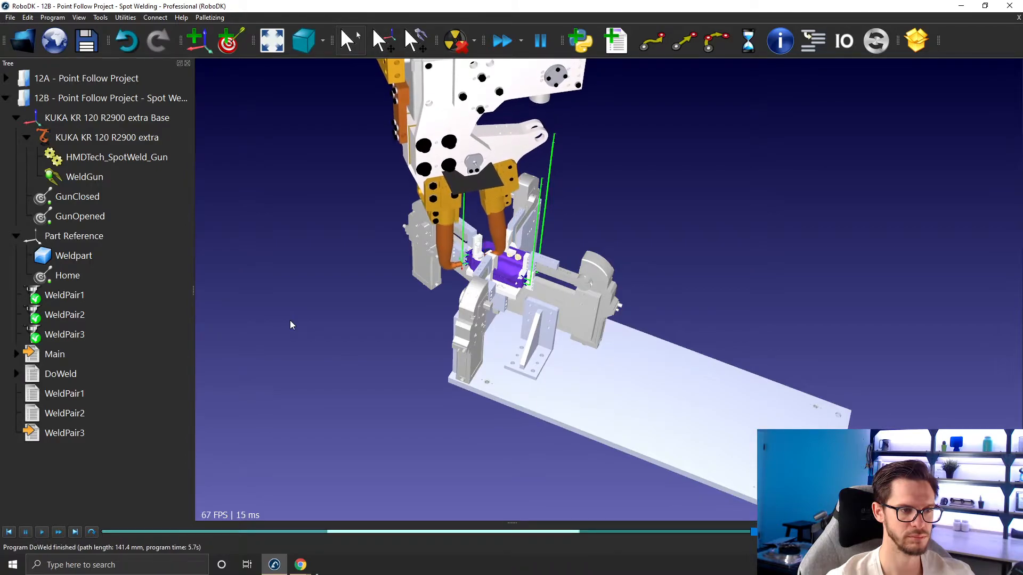
- Inspect the gun at the third weld pair and review the instructions inside the DoWeld program
scroll(330, 290, up, 2)
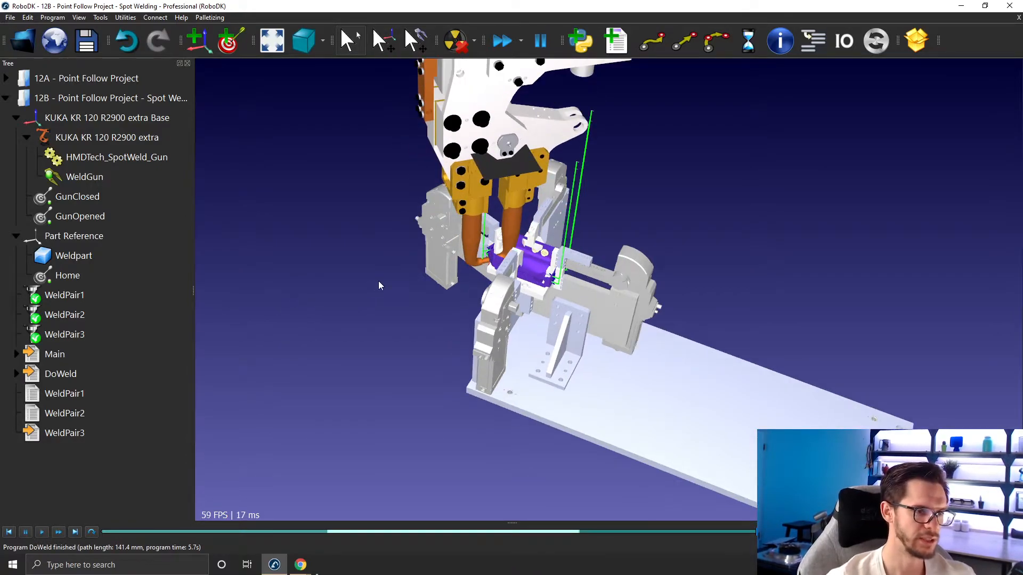
scroll(480, 266, up, 4)
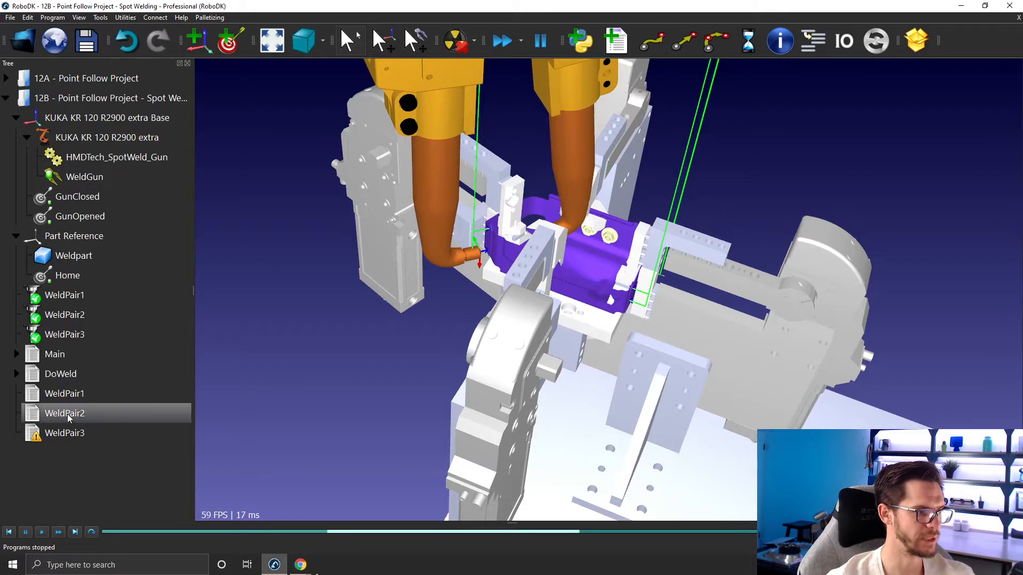
click(17, 374)
click(19, 373)
click(19, 374)
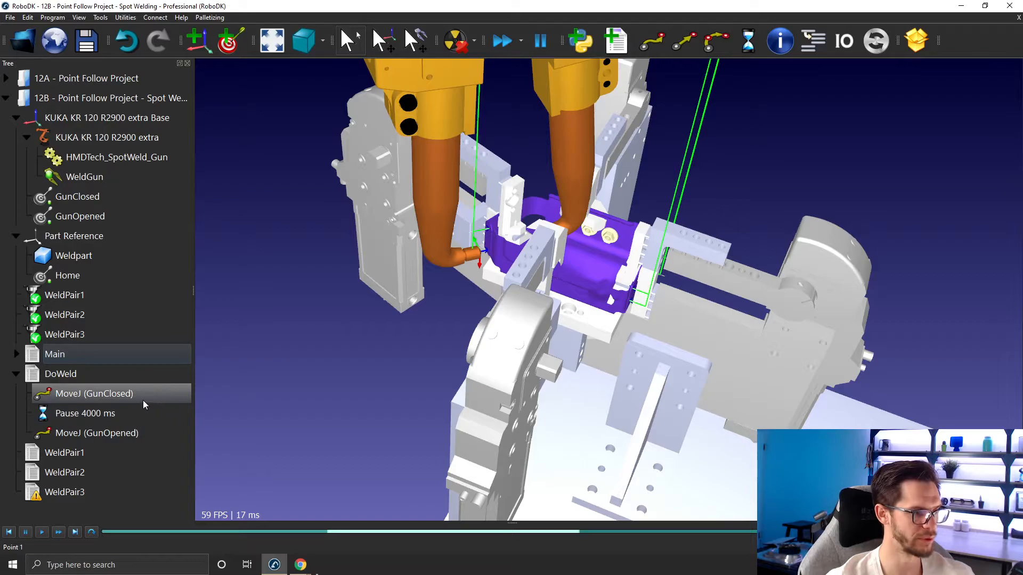
click(16, 373)
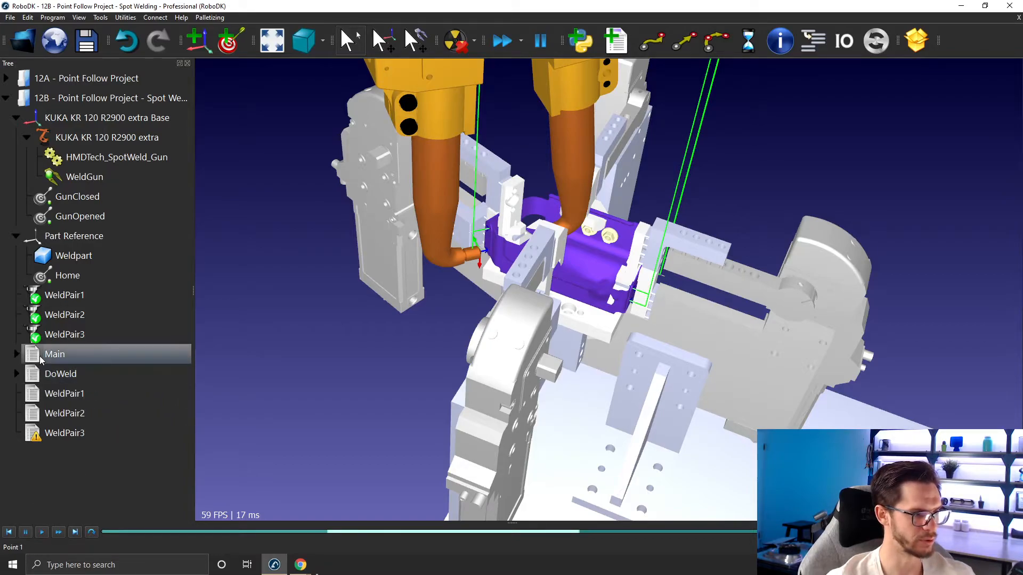
- Try to delete the WeldPair1, WeldPair2 and WeldPair3 programs from the station
click(68, 393)
shift+click(66, 432)
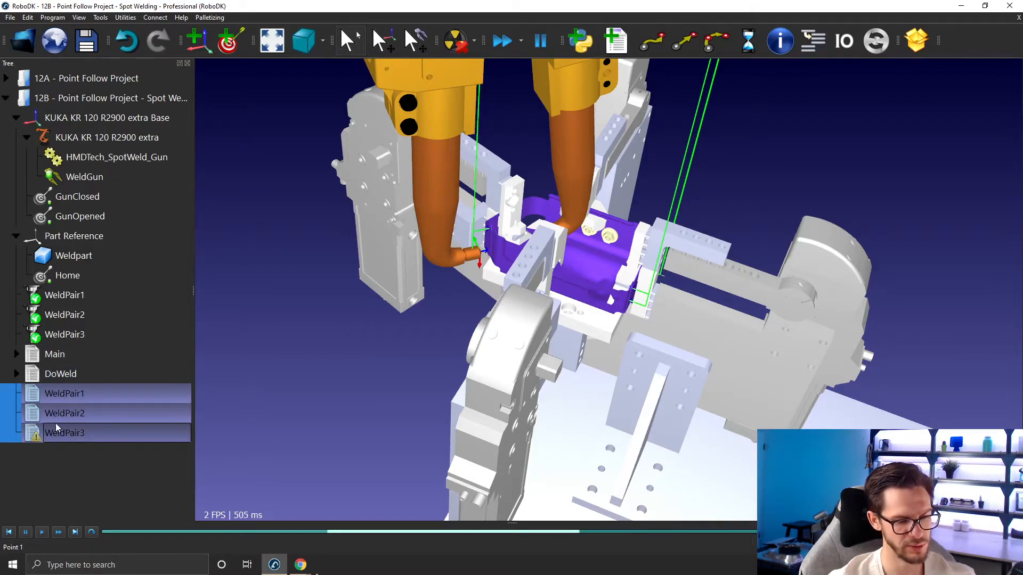
key(Delete)
click(91, 341)
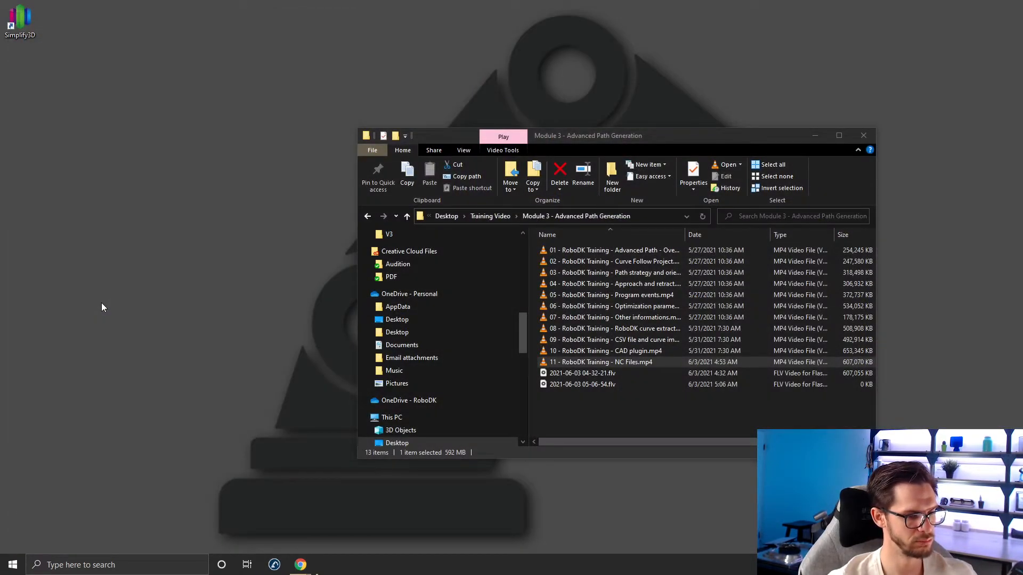
- Restart RoboDK and reopen the recent station 12B - Point Follow Project - Spot Welding.rdk
click(273, 564)
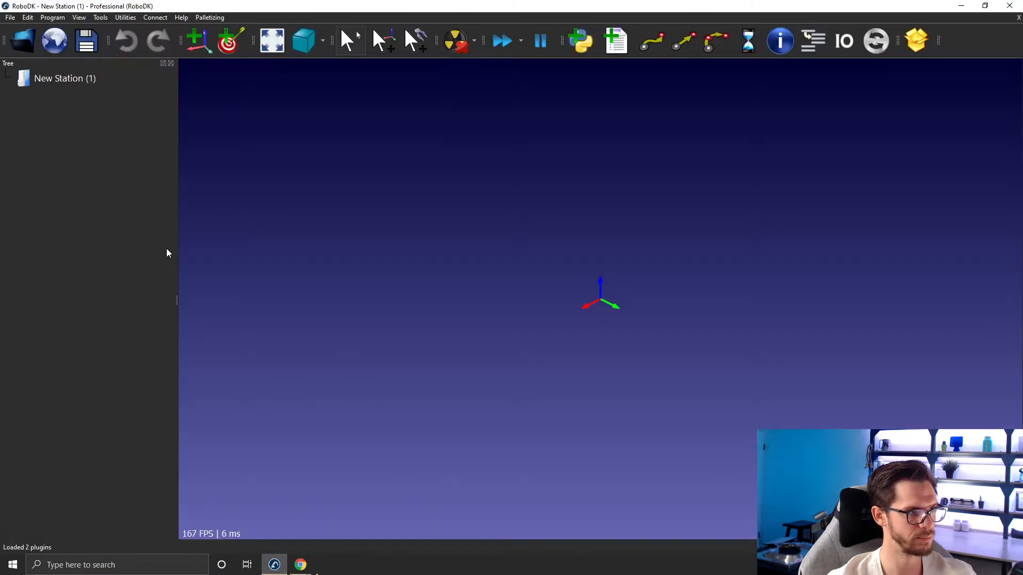
click(10, 17)
mouse_move(47, 64)
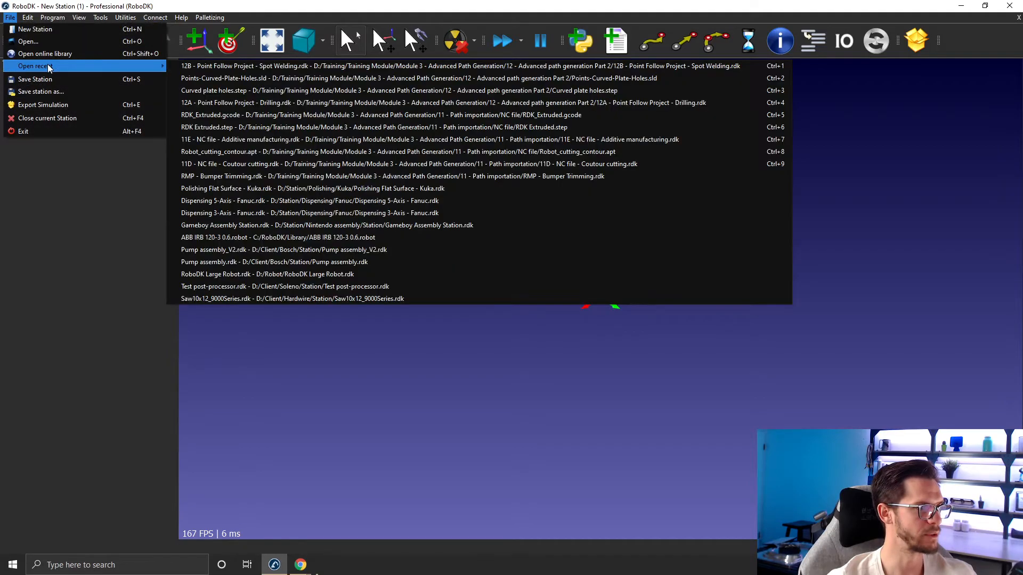
click(219, 72)
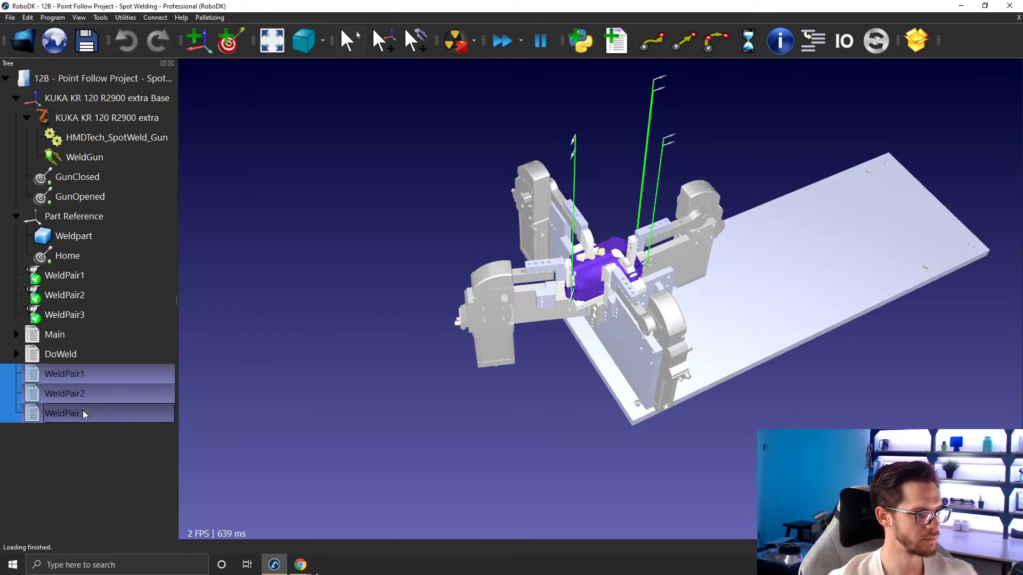
- Delete the Main program and the WeldPair1, WeldPair2 and WeldPair3 programs and projects from the station, keeping DoWeld
click(66, 335)
key(Delete)
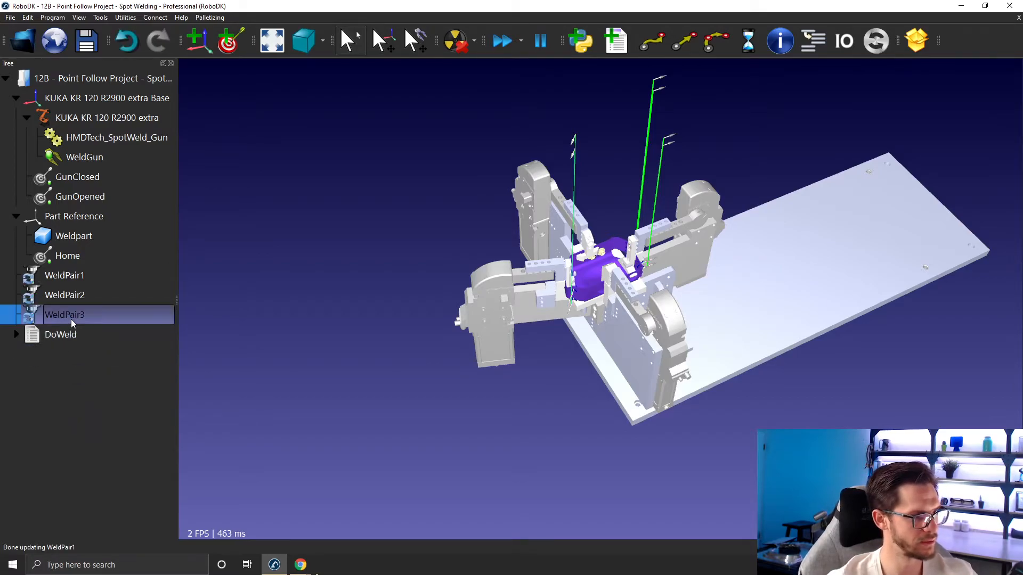
shift+click(66, 273)
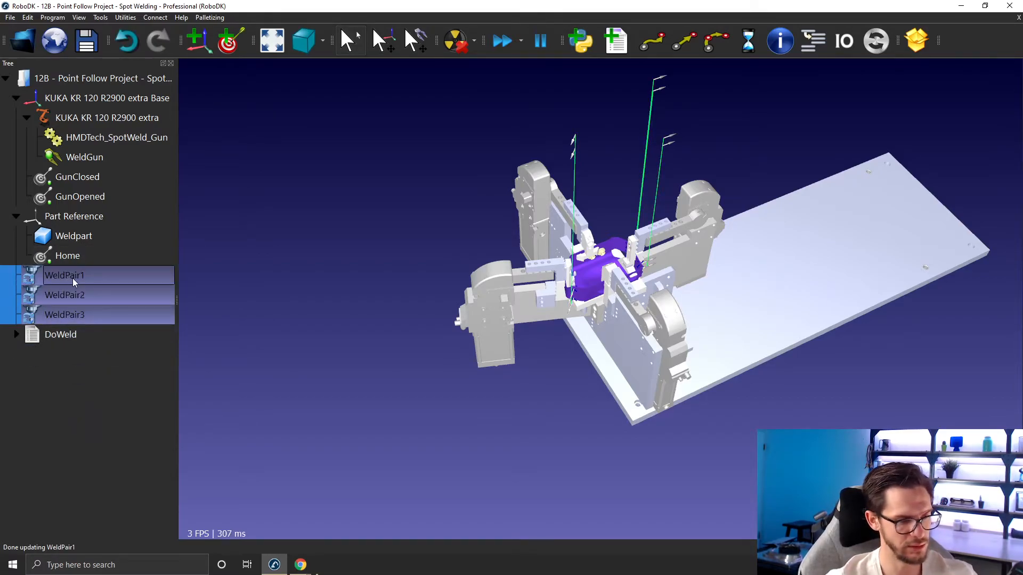
key(Delete)
- Examine the weld point markers on the purple Weldpart and the options offered for one of its points
mouse_move(494, 375)
mouse_down()
mouse_move(410, 387)
mouse_move(413, 467)
mouse_move(375, 380)
mouse_move(220, 312)
mouse_move(274, 382)
mouse_move(478, 249)
mouse_up()
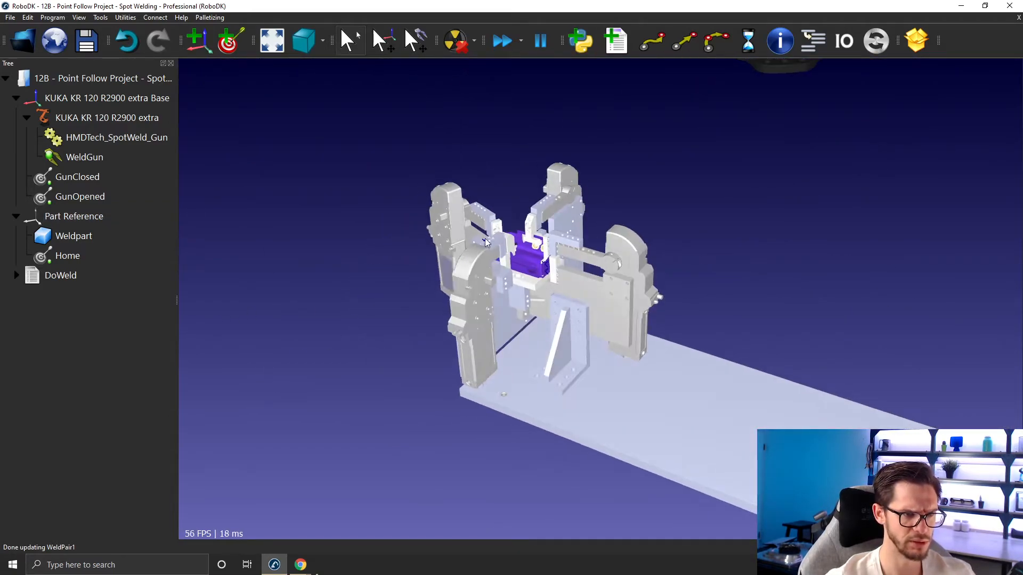
scroll(478, 248, up, 3)
middle_drag(551, 282, 415, 318)
mouse_move(416, 318)
right_down()
mouse_move(485, 343)
mouse_move(451, 319)
right_up()
drag(453, 323, 478, 347)
scroll(474, 350, up, 3)
scroll(480, 354, up, 3)
scroll(535, 341, down, 5)
scroll(534, 341, up, 5)
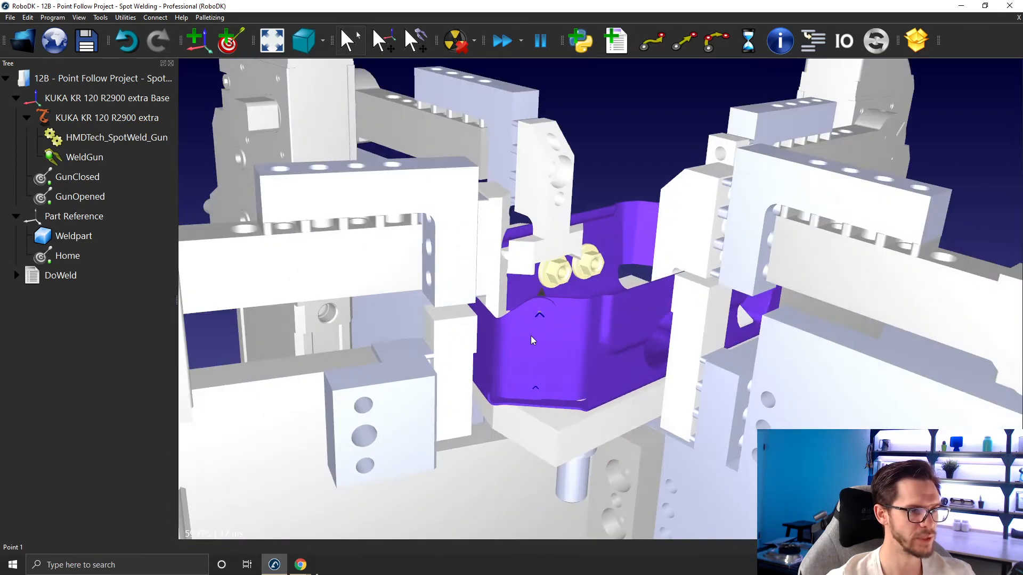
right_click(540, 317)
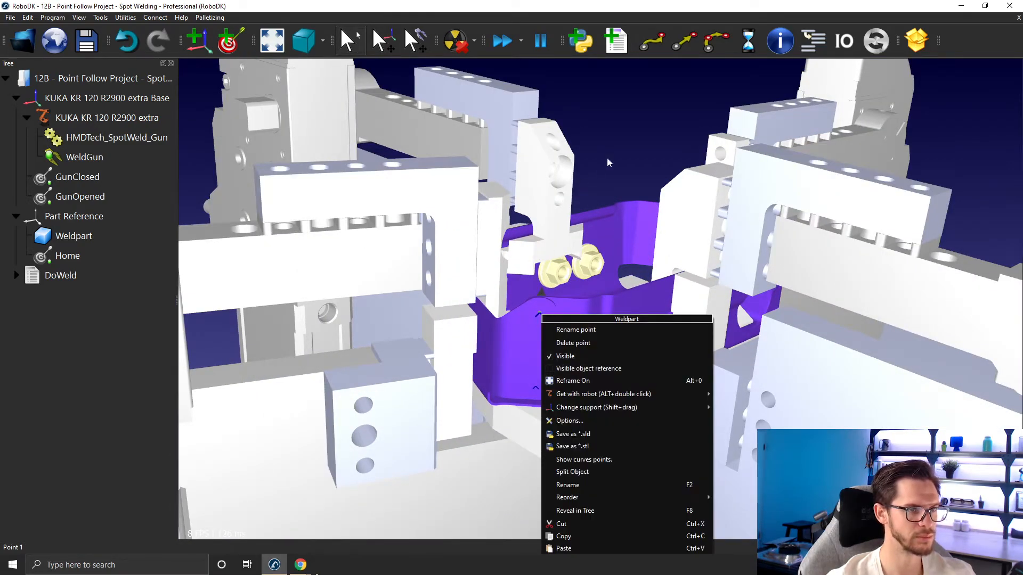
click(599, 167)
scroll(621, 159, down, 5)
middle_drag(537, 180, 486, 247)
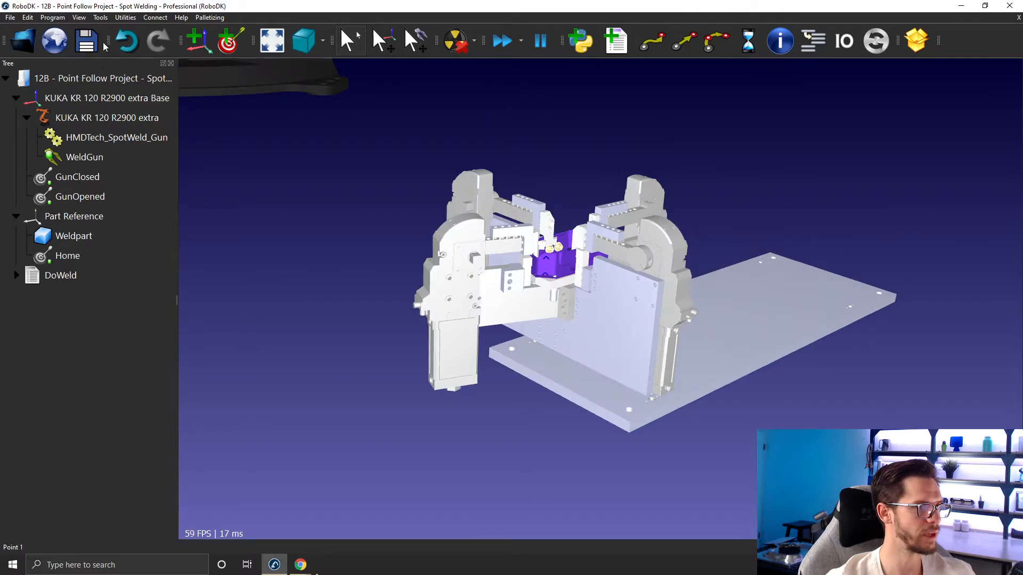
- Create a new point follow project and place its settings window clear of the fixture
click(125, 18)
click(198, 116)
drag(533, 267, 735, 128)
drag(456, 363, 471, 471)
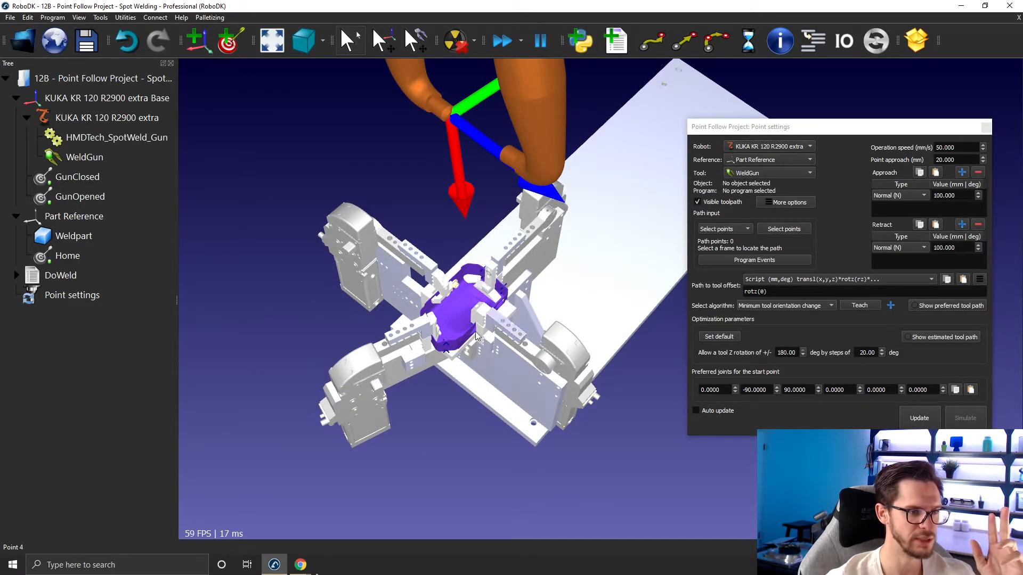
scroll(502, 302, up, 5)
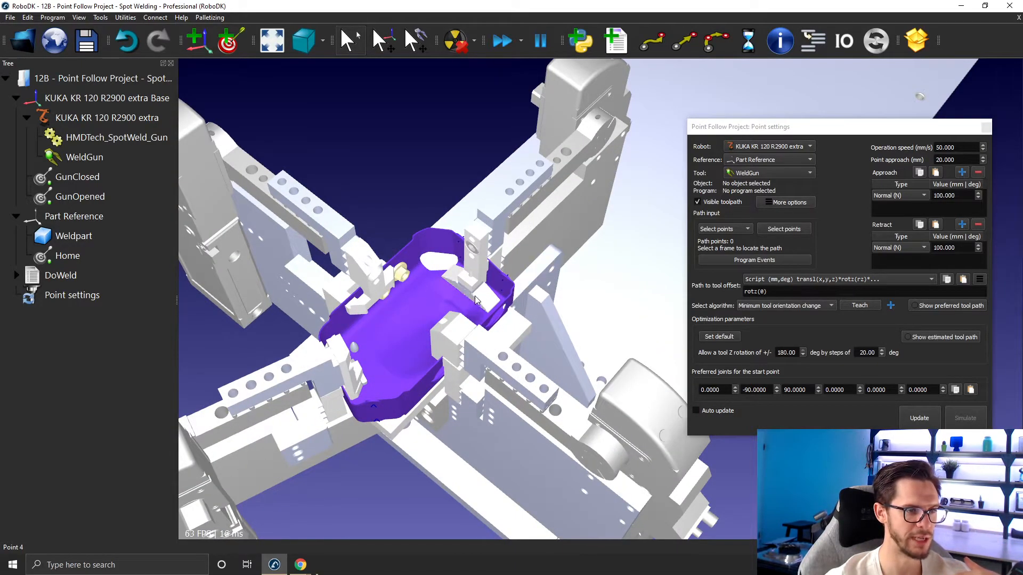
scroll(462, 254, down, 5)
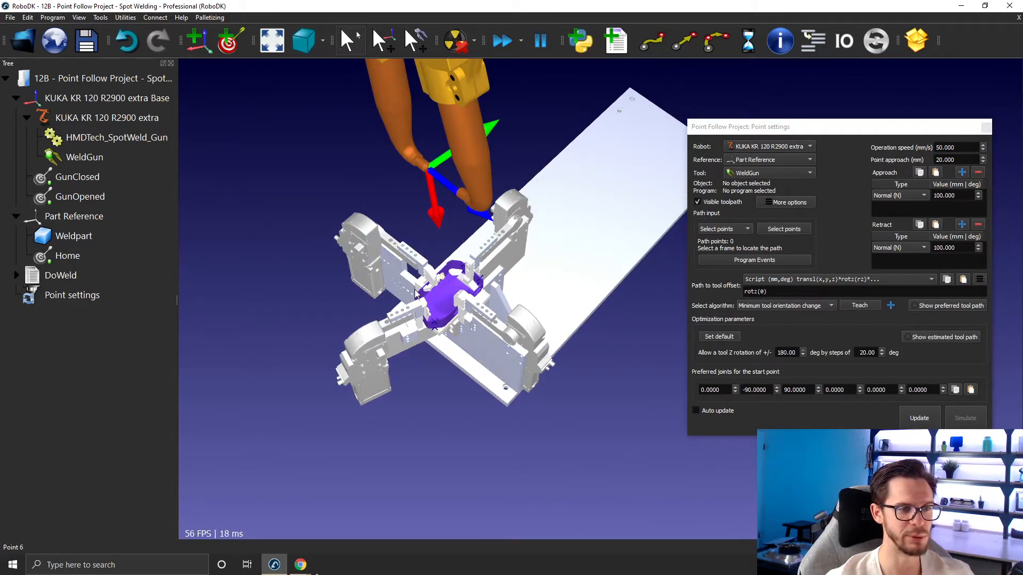
- Select the three pairs of weld points on the Weldpart as the project's path input
click(778, 229)
scroll(469, 333, up, 5)
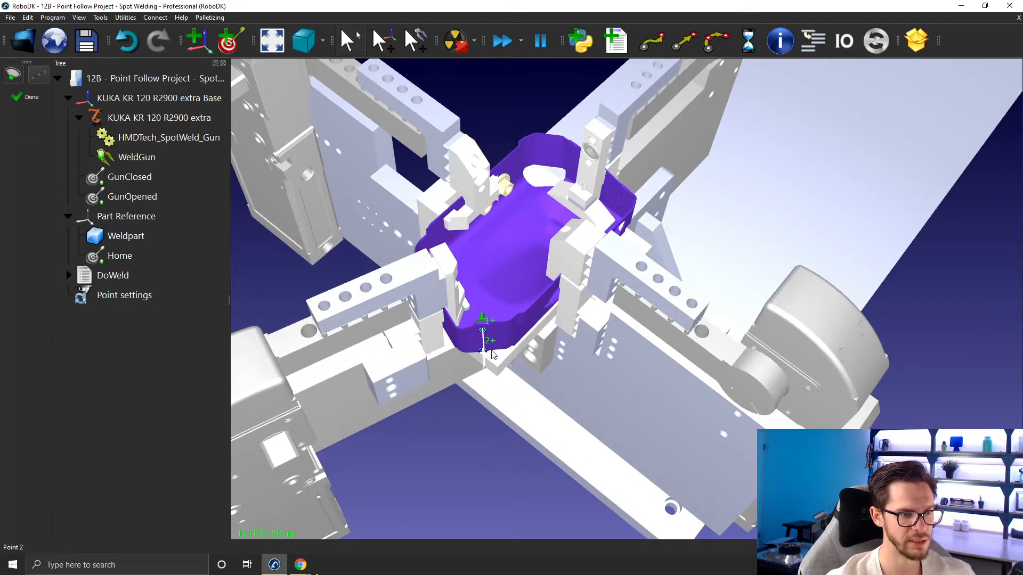
right_drag(622, 204, 44, 143)
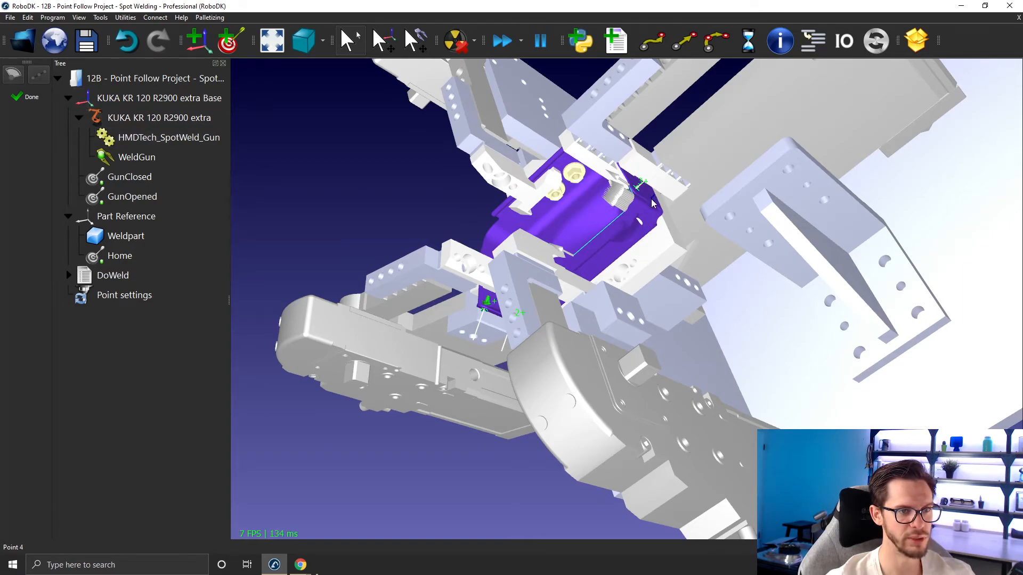
scroll(651, 202, down, 3)
right_drag(649, 208, 680, 153)
click(603, 159)
scroll(600, 175, up, 3)
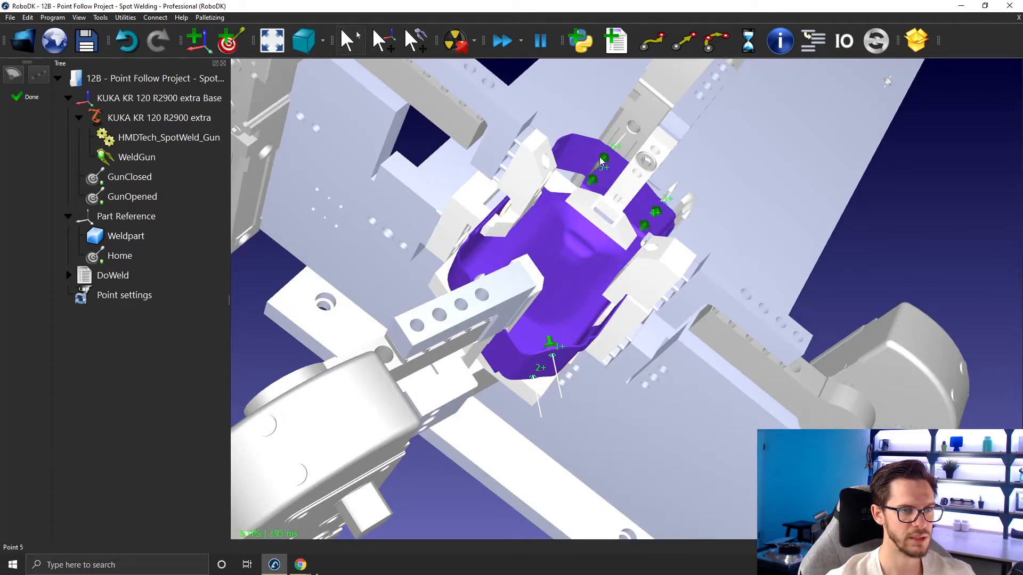
click(27, 98)
right_drag(490, 226, 574, 377)
mouse_move(360, 295)
right_down()
mouse_move(355, 188)
mouse_move(270, 264)
mouse_move(334, 210)
right_up()
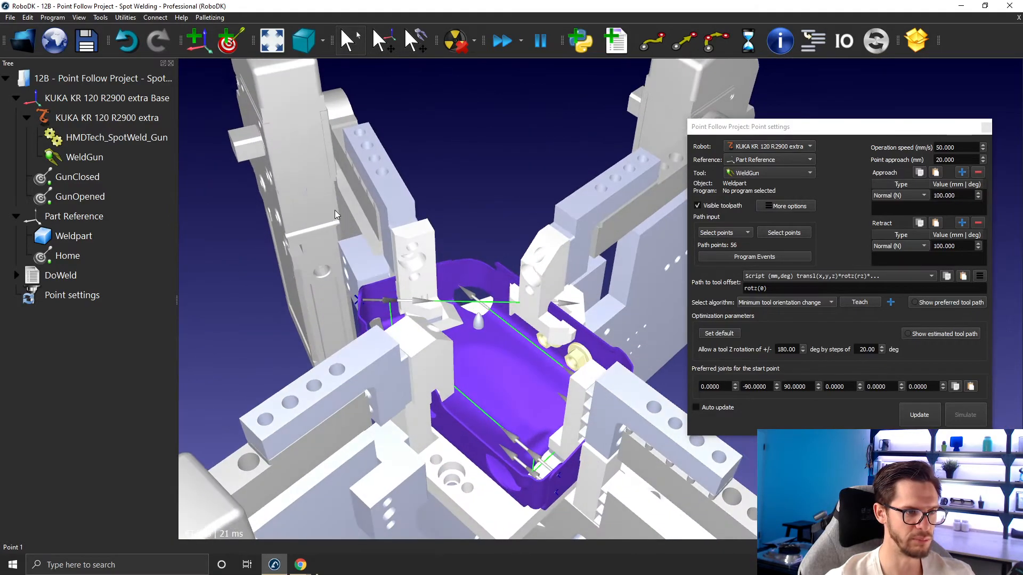
scroll(406, 333, down, 5)
right_drag(480, 368, 459, 320)
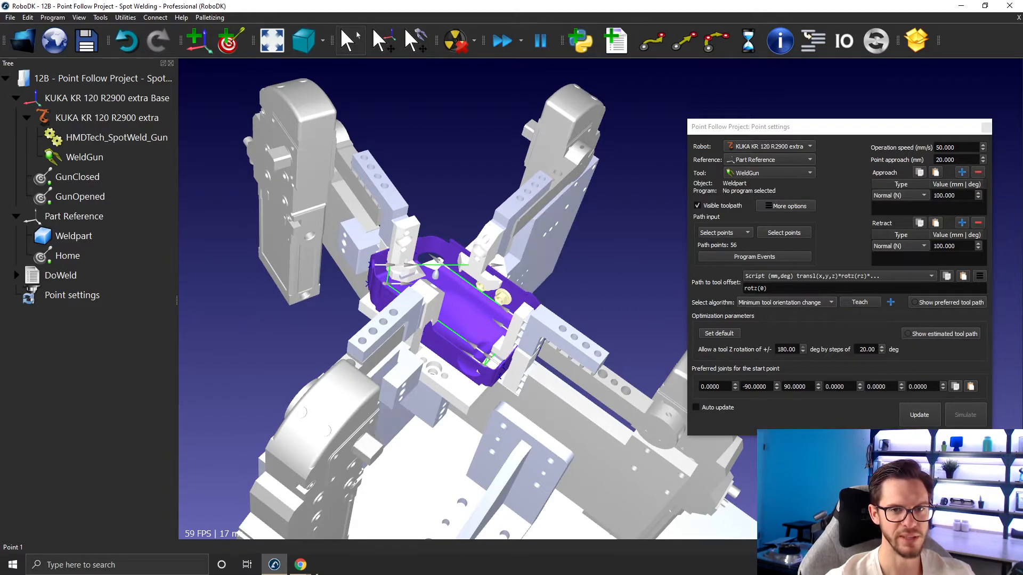
- Add a 100 mm Tangent (T) move to the approach and set its Normal (N) value to 10 mm
click(920, 173)
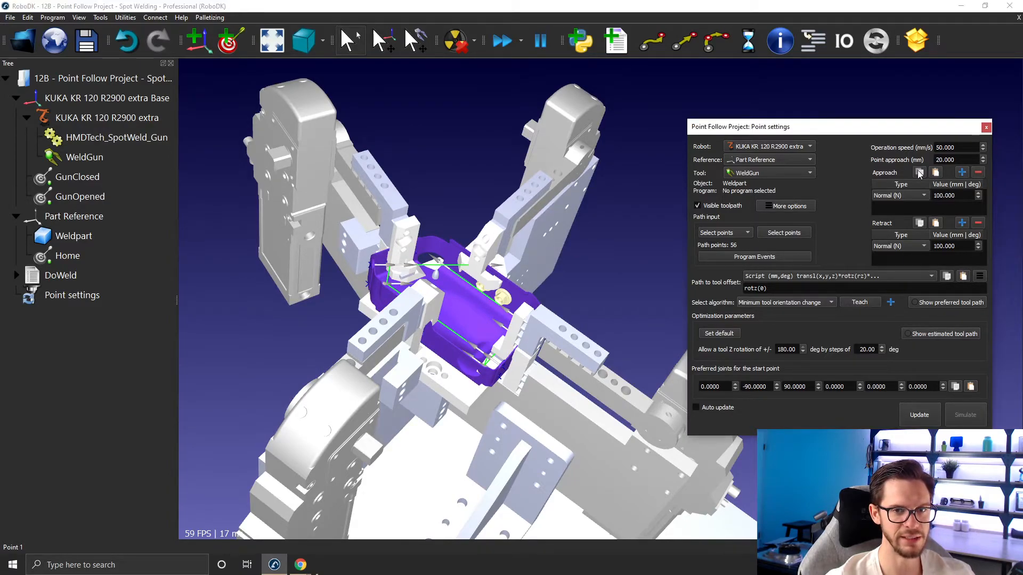
click(961, 174)
click(905, 208)
click(912, 221)
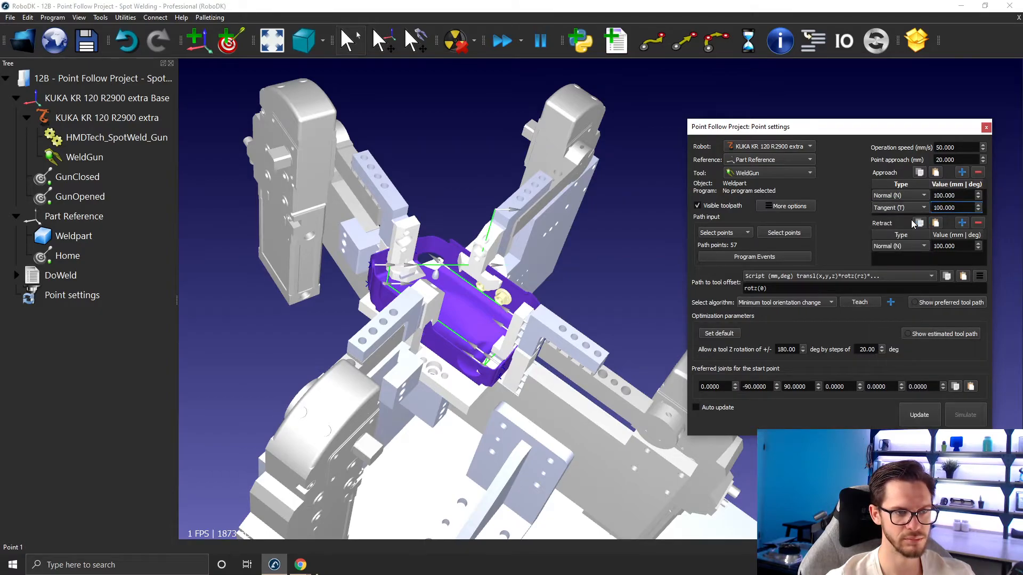
key(BackSpace)
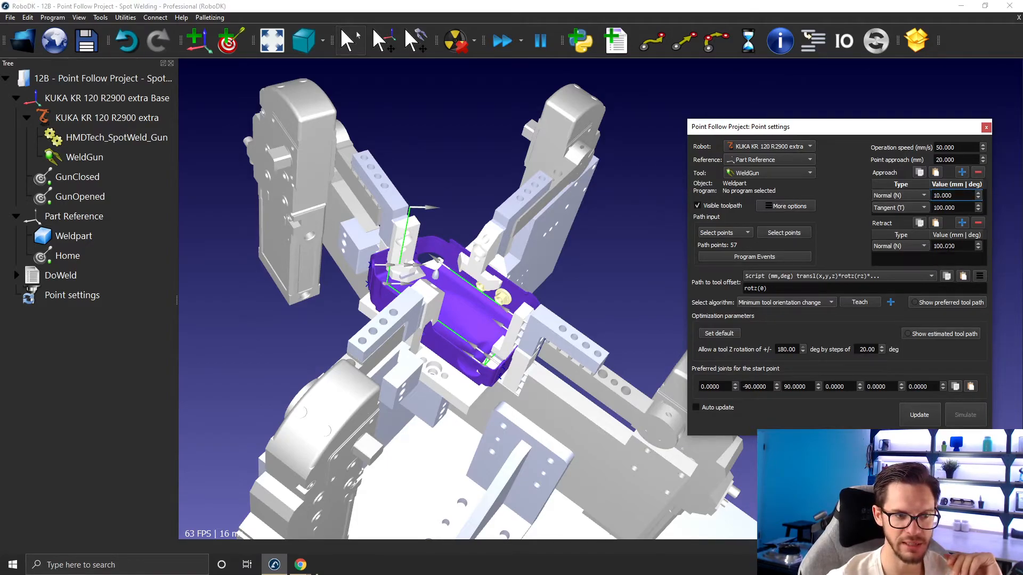
scroll(338, 276, up, 5)
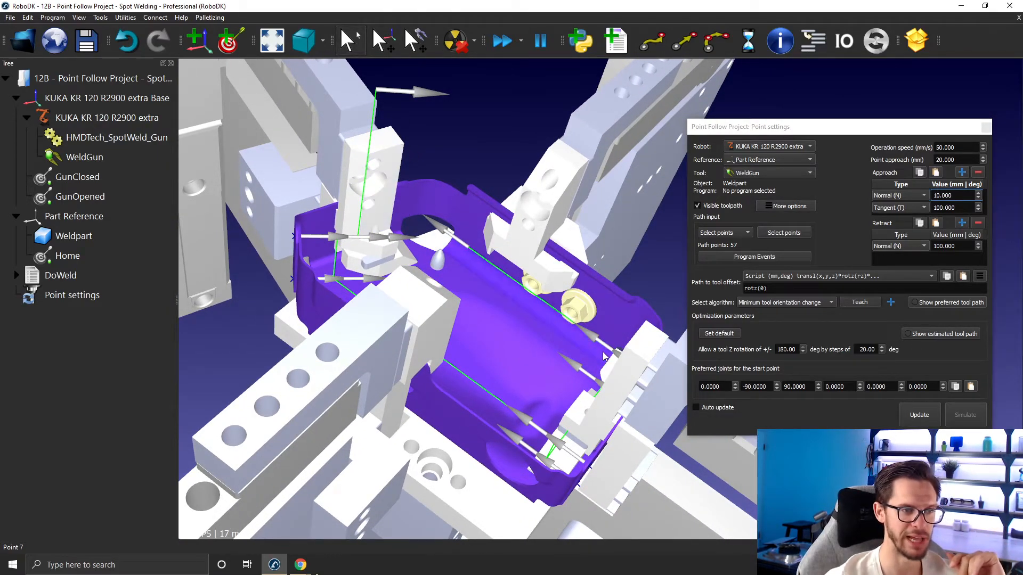
- Set the retract's Normal (N) value to 10 mm and add a 100 mm Tangent (T) move
click(961, 222)
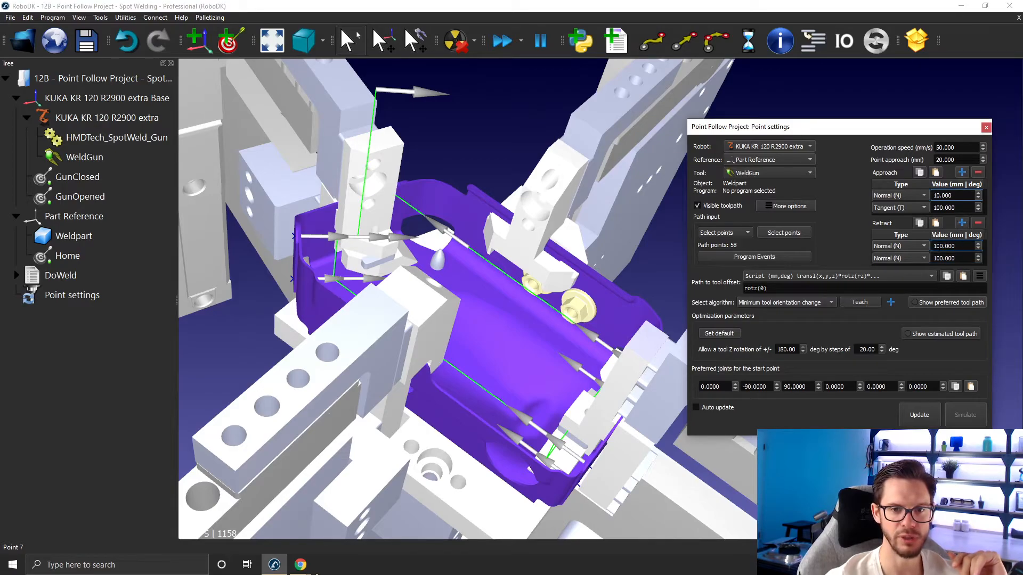
click(899, 258)
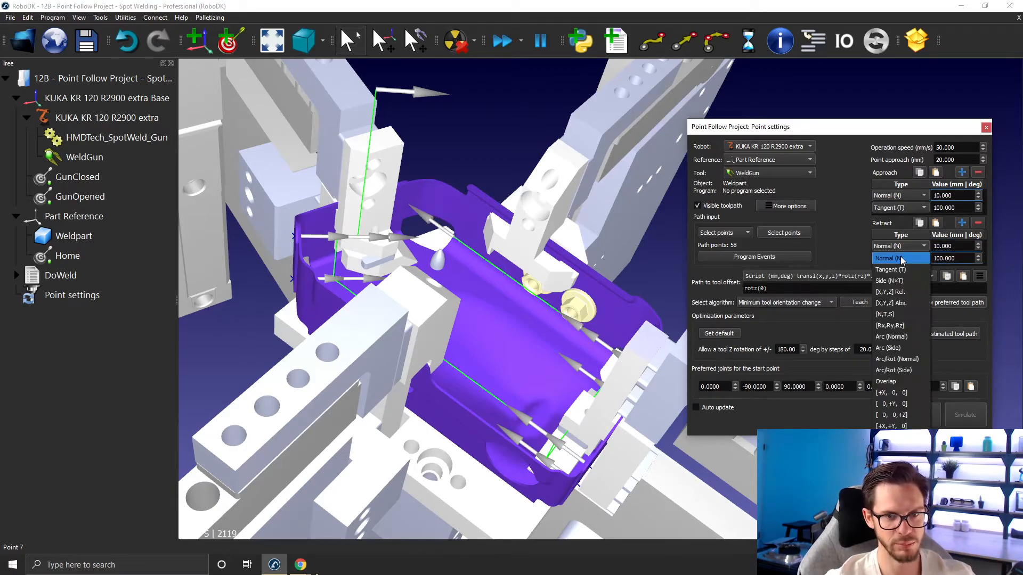
click(899, 273)
scroll(469, 327, down, 3)
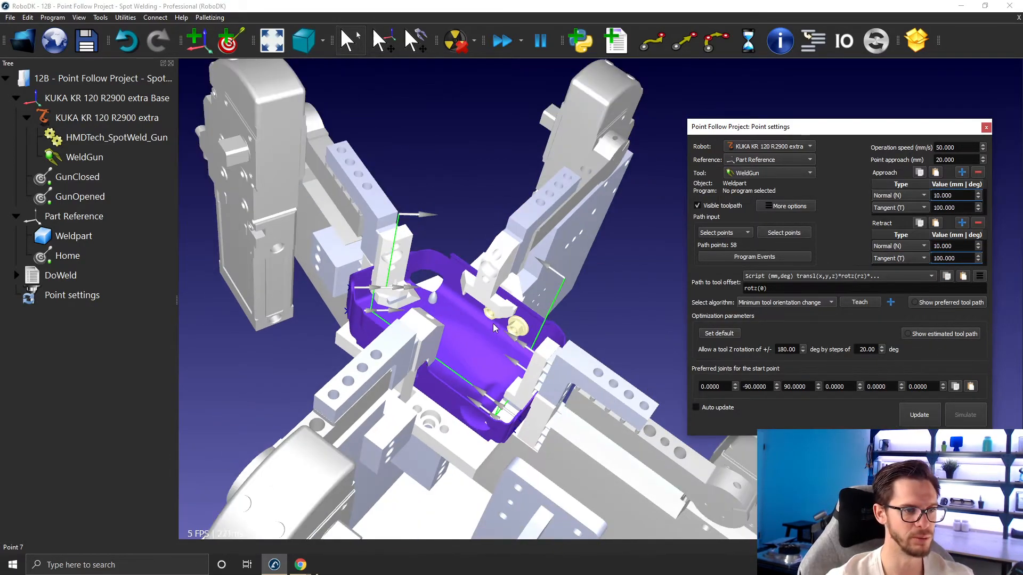
scroll(586, 327, down, 2)
drag(586, 323, 639, 394)
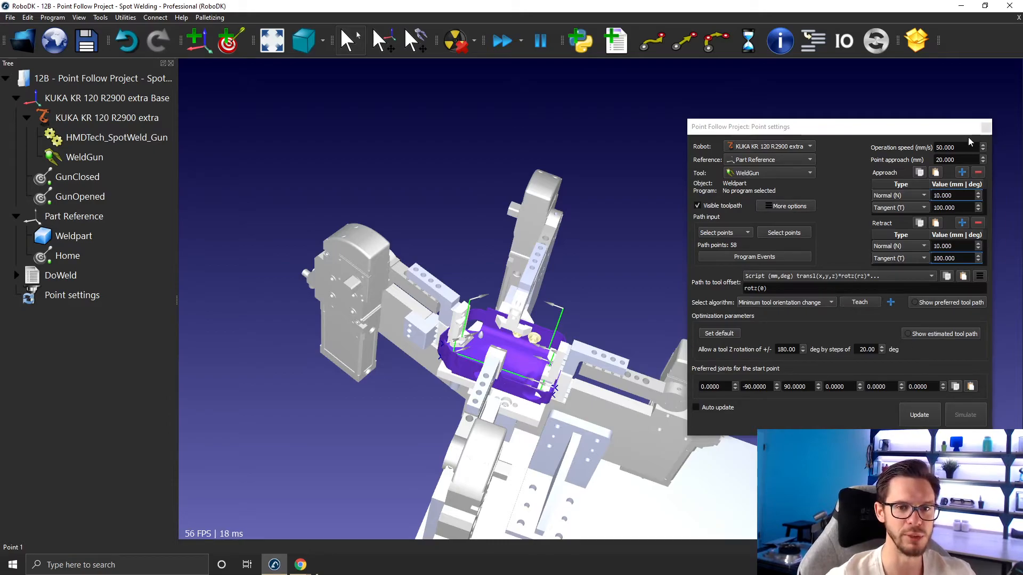
- Remove all approach and retract moves from the point settings
click(978, 172)
click(978, 173)
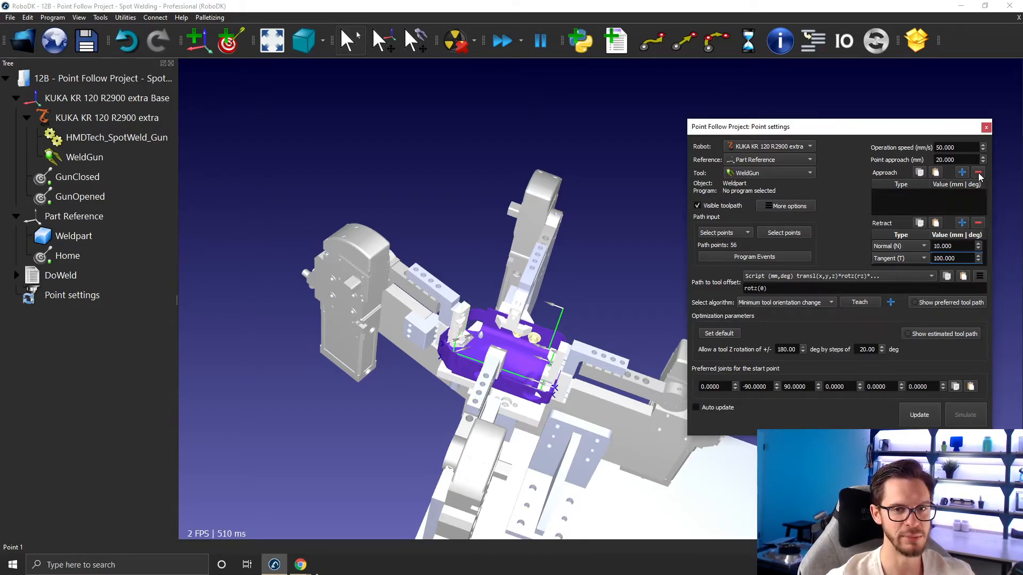
click(977, 223)
click(977, 223)
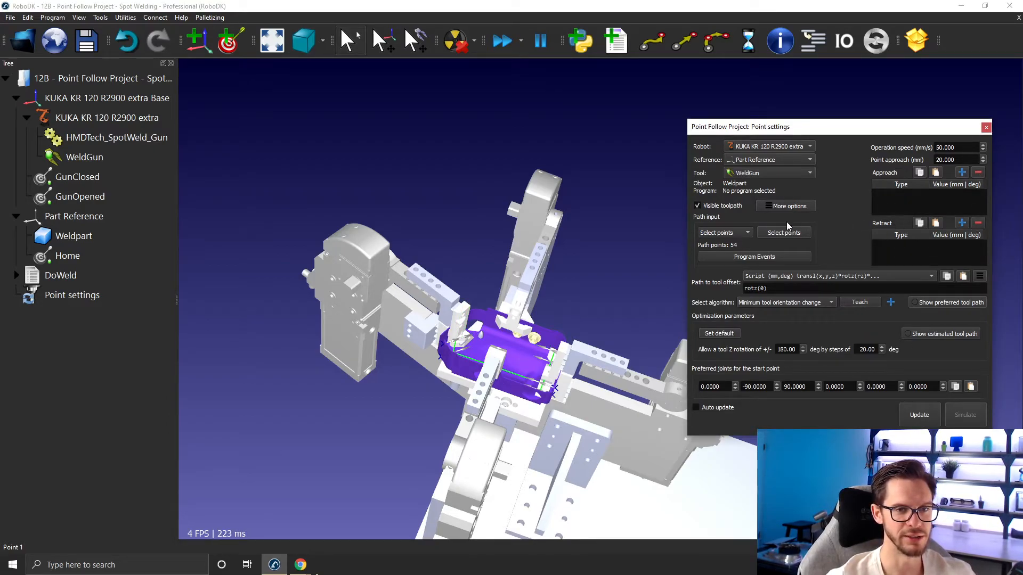
- Replace the path input selection with only the first pair of weld points, Point 1 and Point 2
click(785, 233)
right_click(457, 177)
click(477, 194)
scroll(471, 349, up, 4)
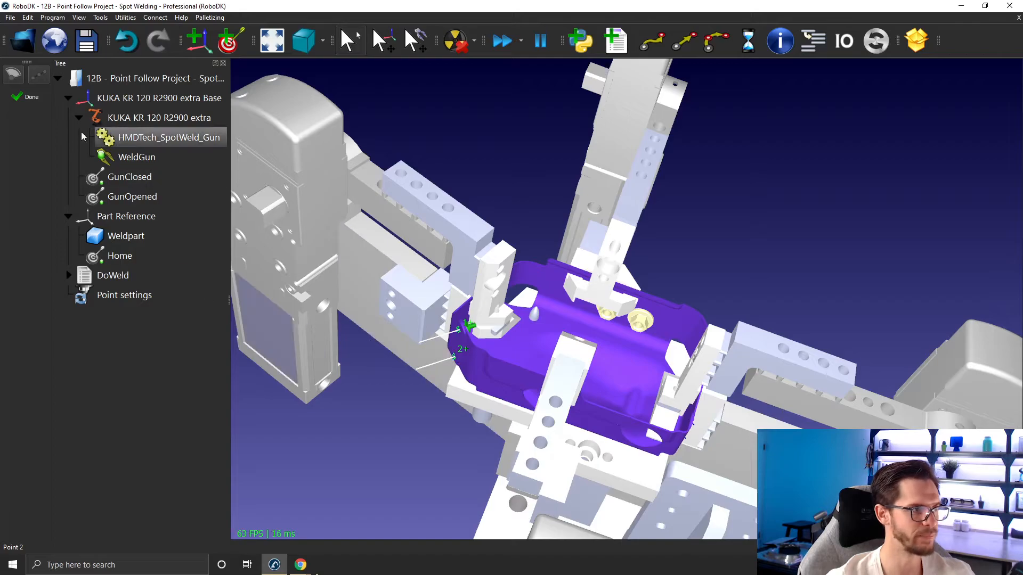
click(27, 96)
- Update the point follow project to generate the robot program for the selected points
scroll(555, 278, down, 4)
drag(555, 278, 529, 251)
click(920, 414)
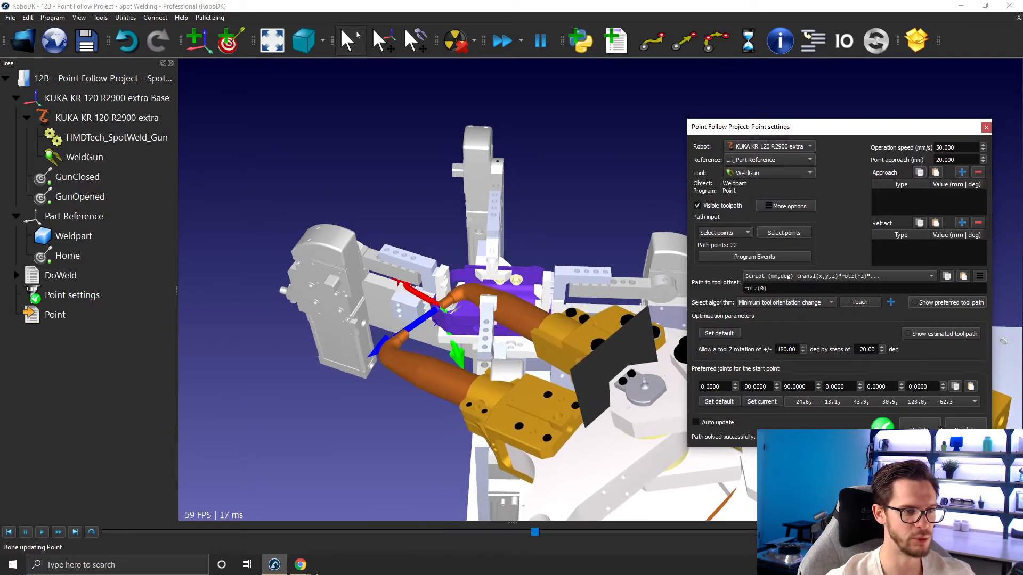
- Show the preferred tool path, examine the gun's orientation at the weld points, and hide the path again
click(913, 302)
scroll(460, 270, down, 5)
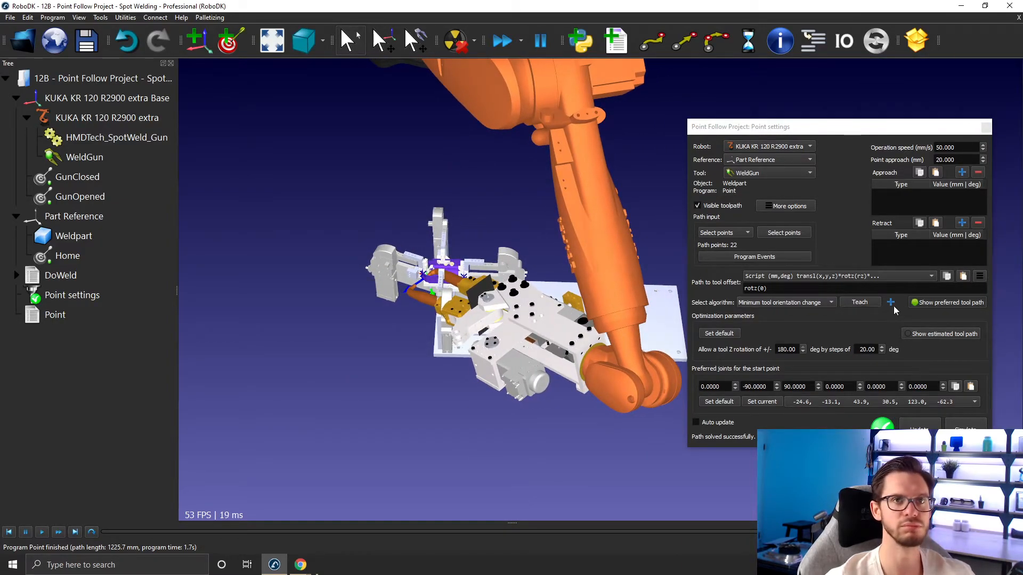
drag(889, 127, 900, 78)
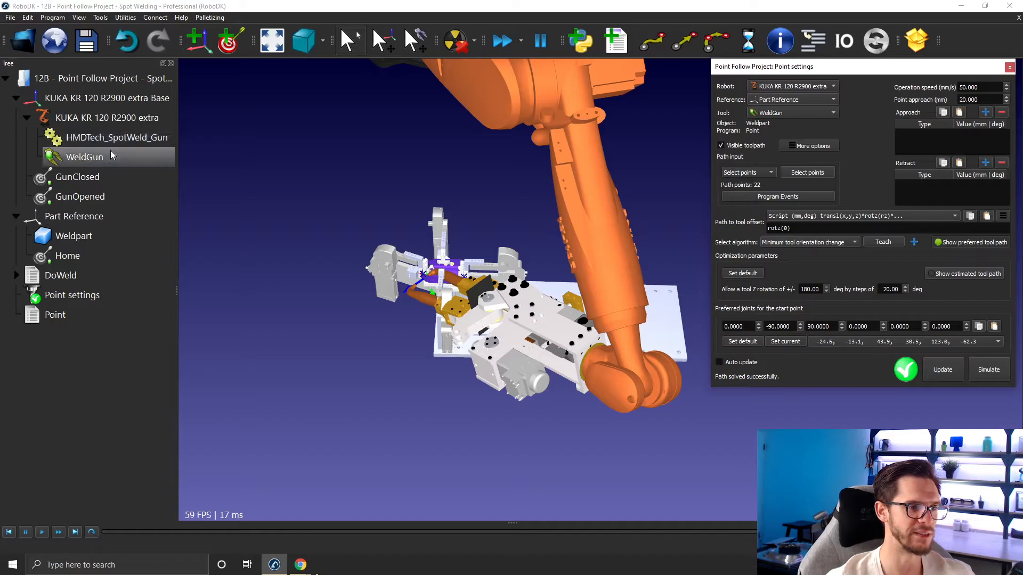
scroll(418, 303, up, 5)
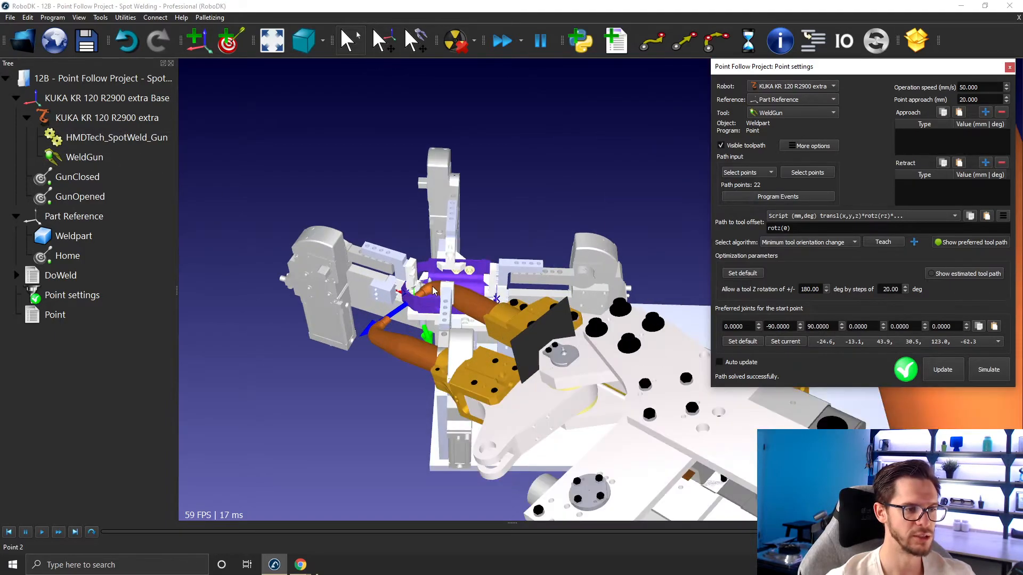
scroll(418, 303, down, 2)
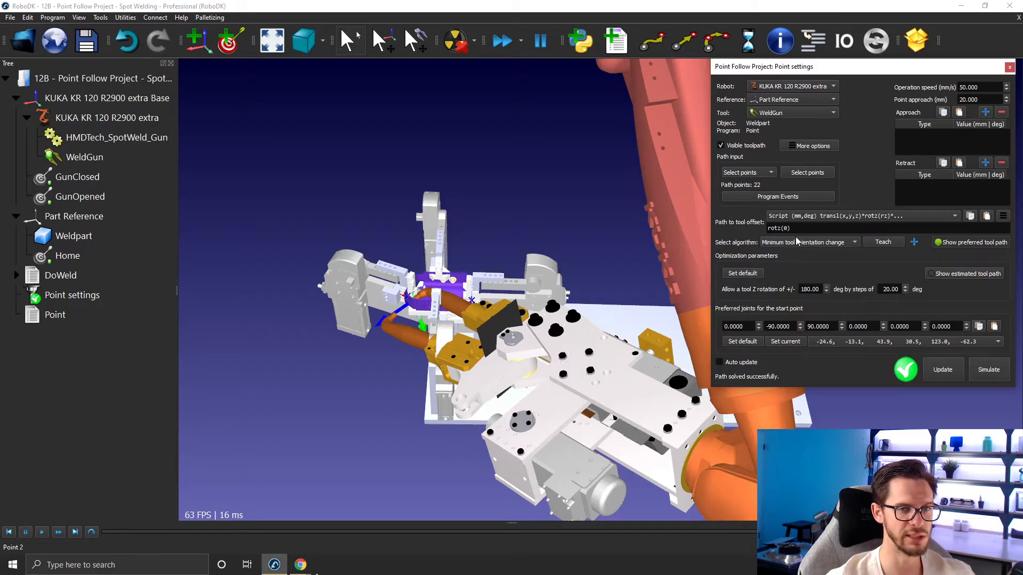
click(959, 244)
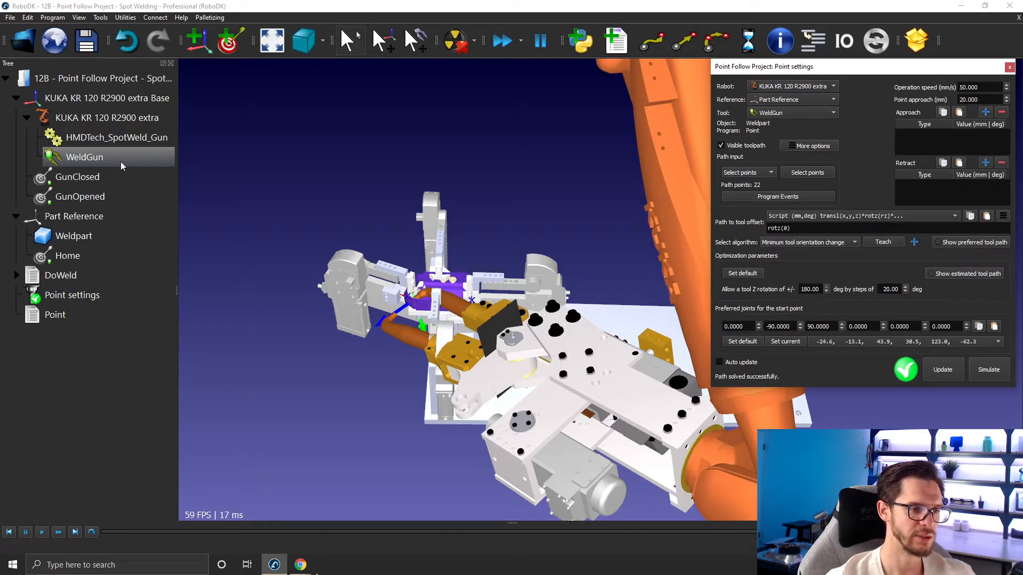
- Add a reference frame to the station and place a copy of HMDTech_SpotWeld_Gun under it
click(69, 140)
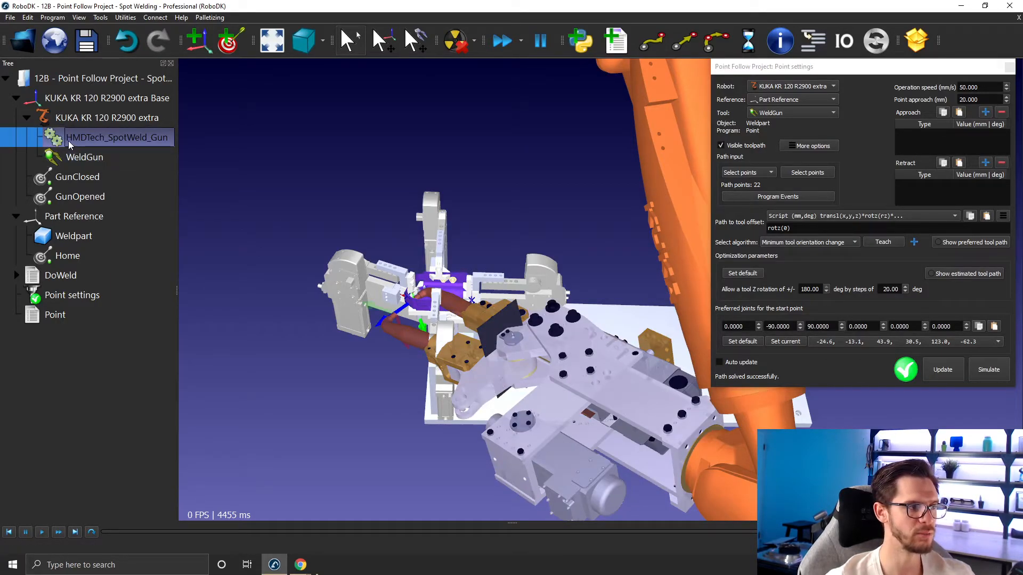
click(197, 40)
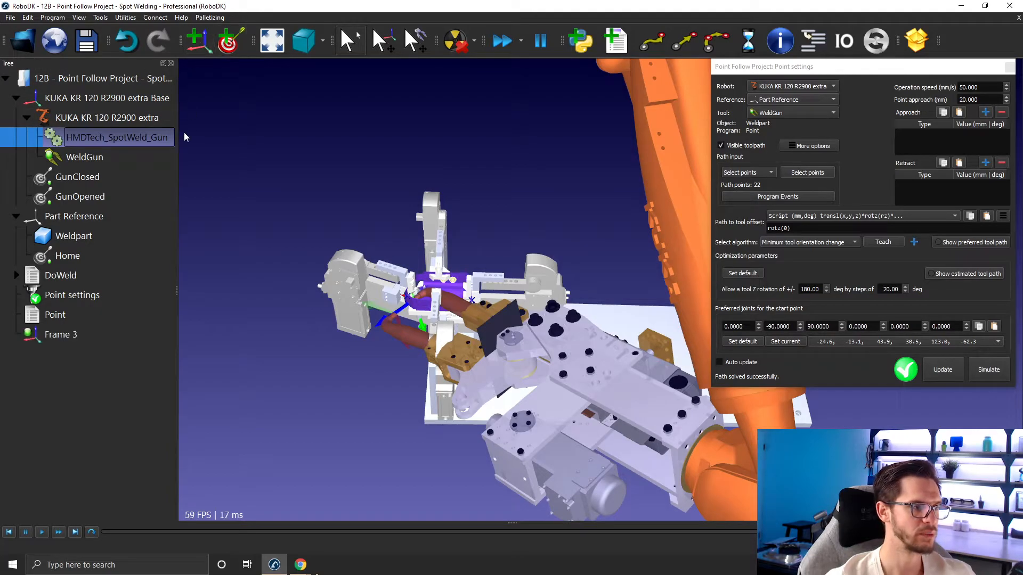
drag(105, 288, 85, 328)
scroll(338, 382, down, 3)
right_drag(339, 382, 575, 176)
middle_drag(576, 176, 492, 213)
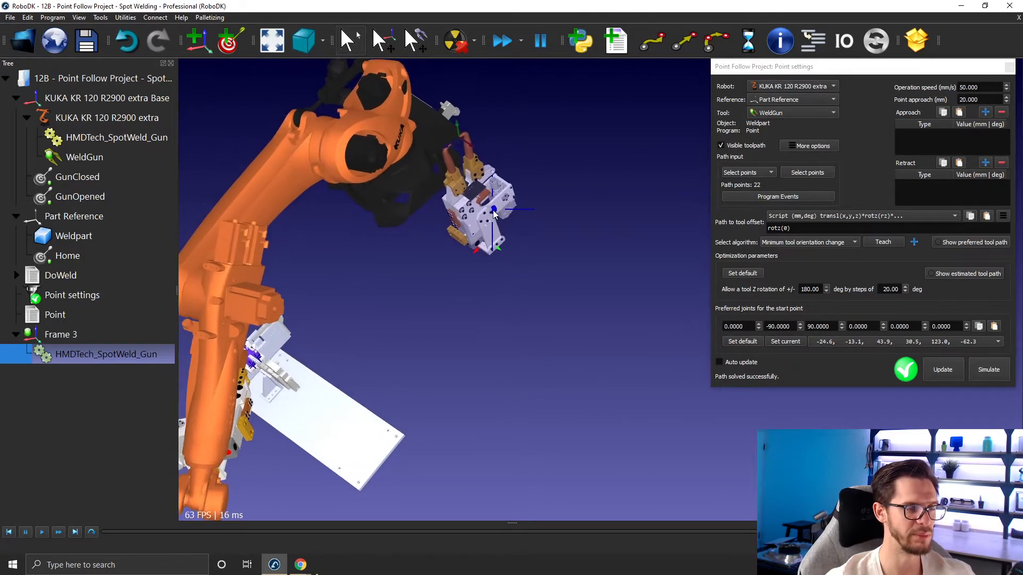
right_click(80, 357)
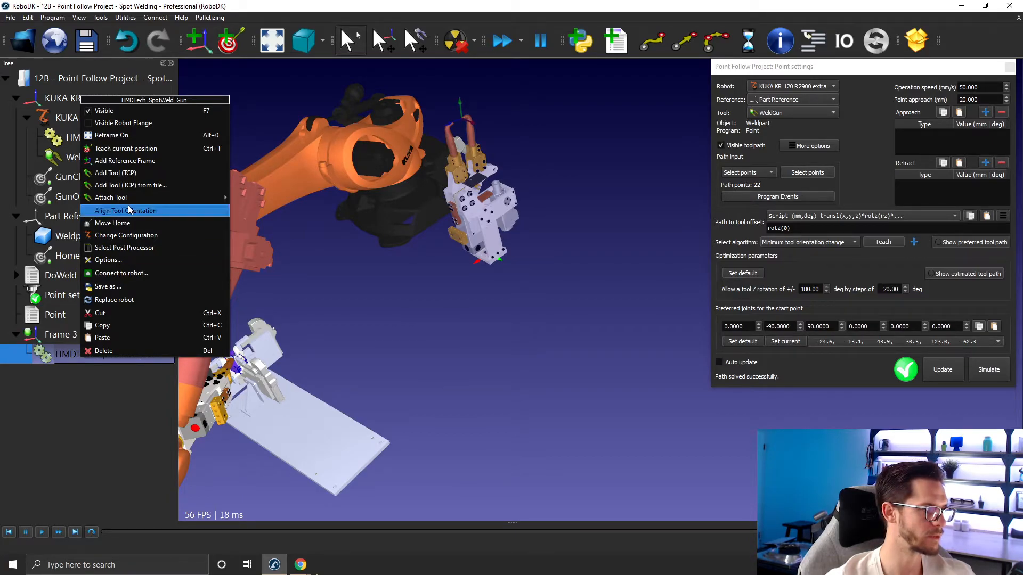
click(376, 273)
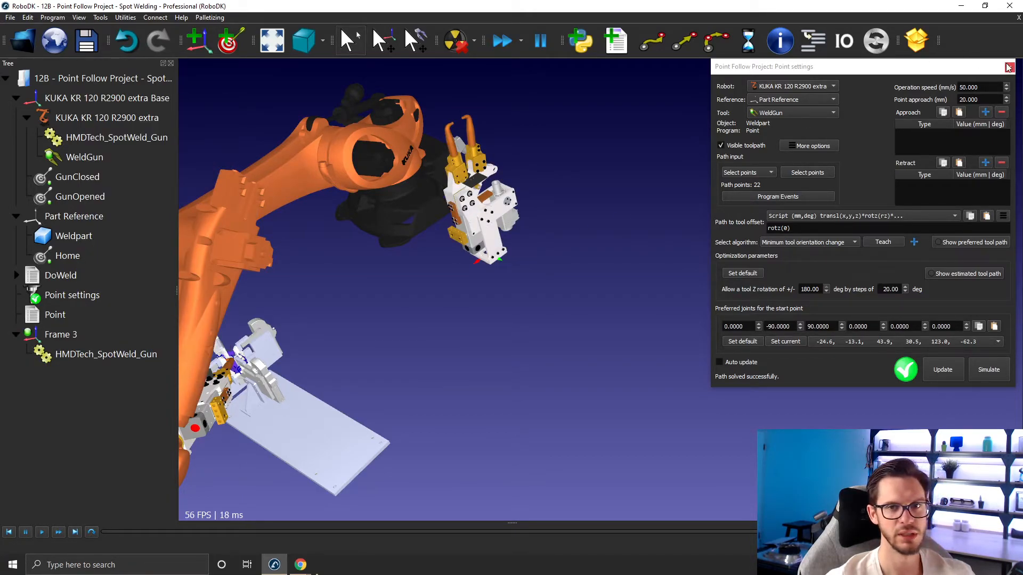
- Close the point follow project settings and enable developer mode
click(1009, 67)
drag(601, 324, 702, 292)
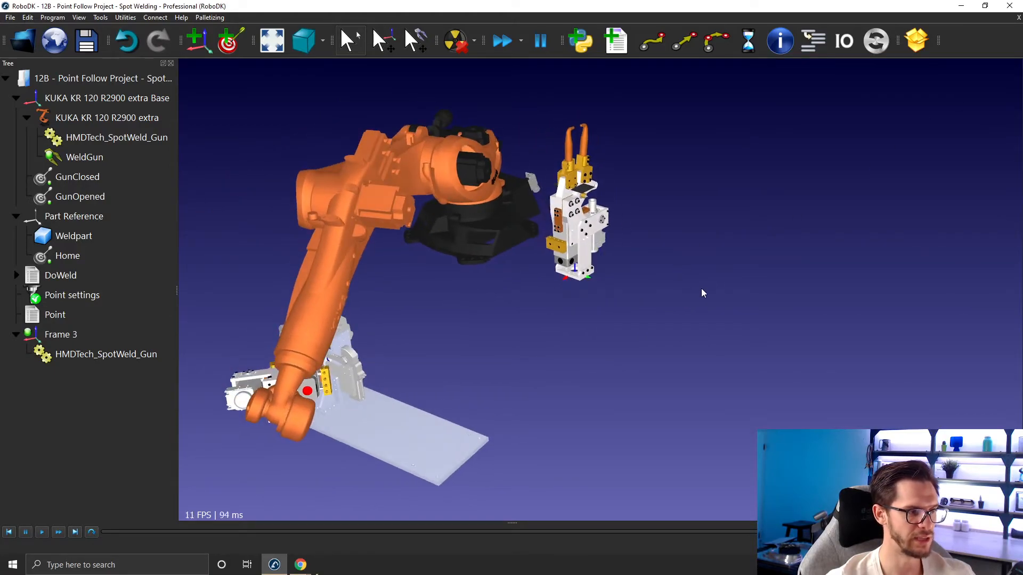
click(634, 326)
key(ctrl+alt+shift+d)
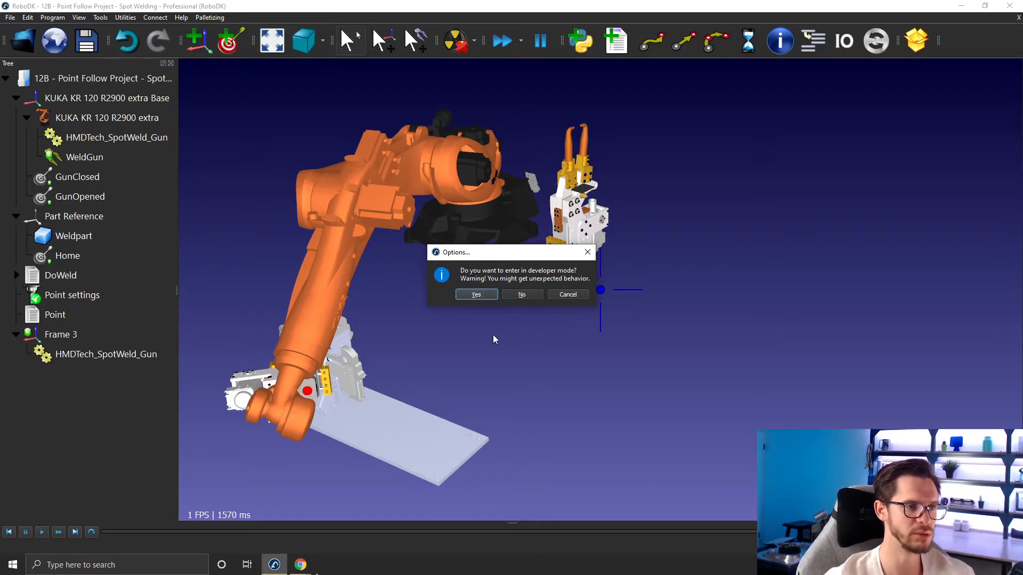
click(467, 293)
- Modify the copied HMDTech_SpotWeld_Gun mechanism to extract its separate geometry parts, and close the mechanism dialog
middle_drag(631, 318, 761, 306)
right_click(699, 221)
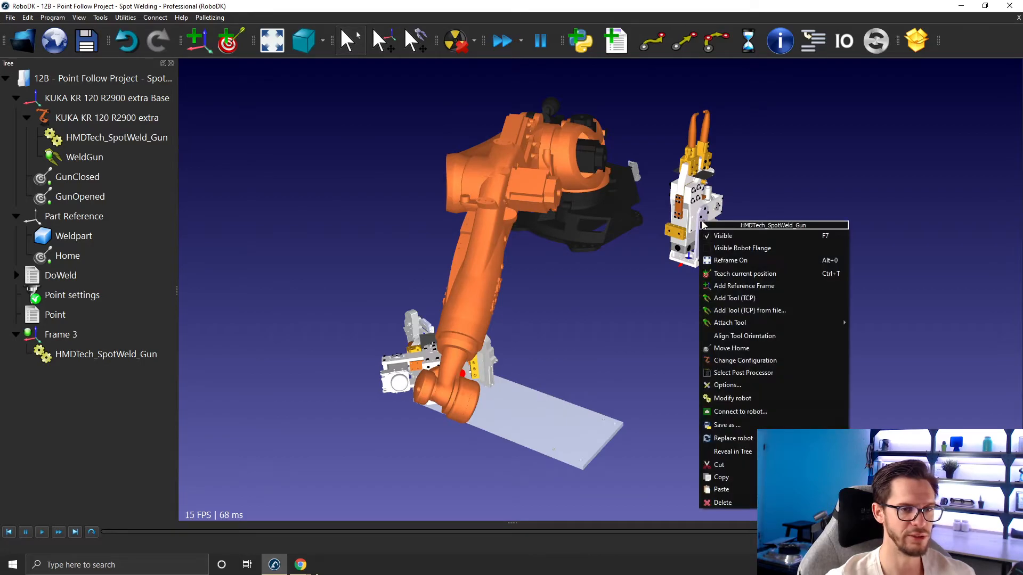
click(743, 399)
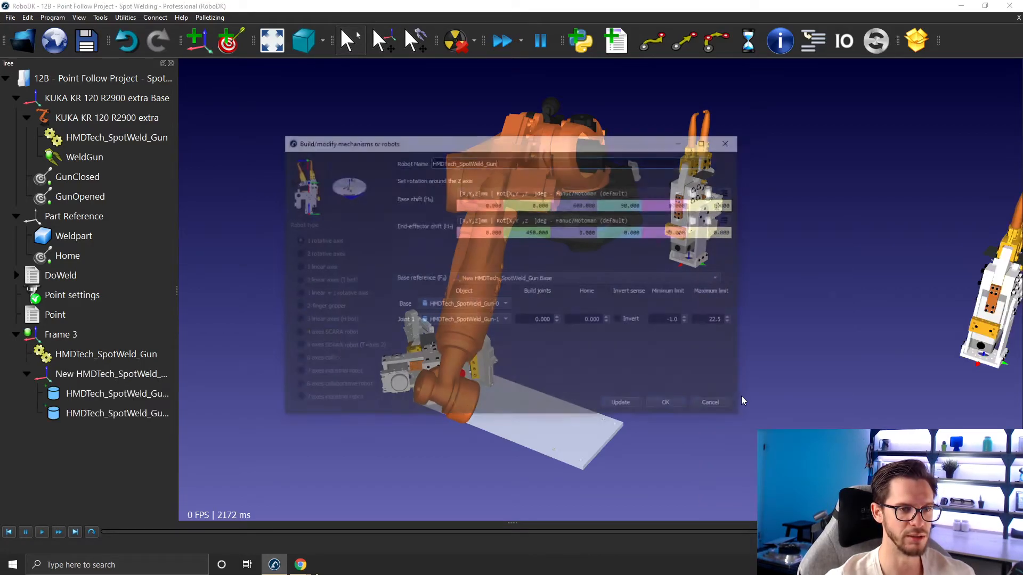
click(733, 140)
drag(734, 140, 662, 240)
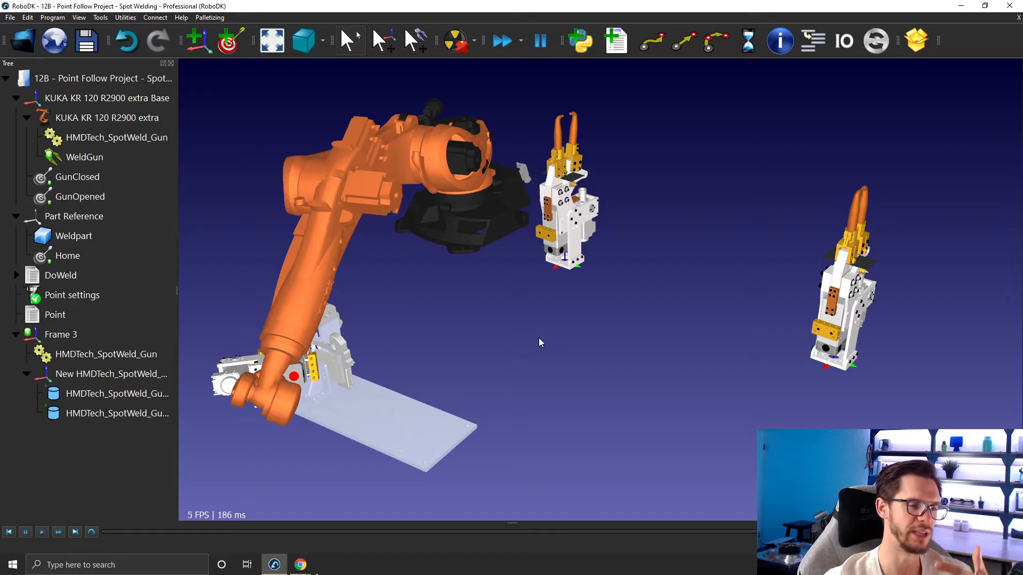
- Merge the two extracted weld gun geometry parts and convert the merged part to an object
click(150, 415)
shift+click(139, 395)
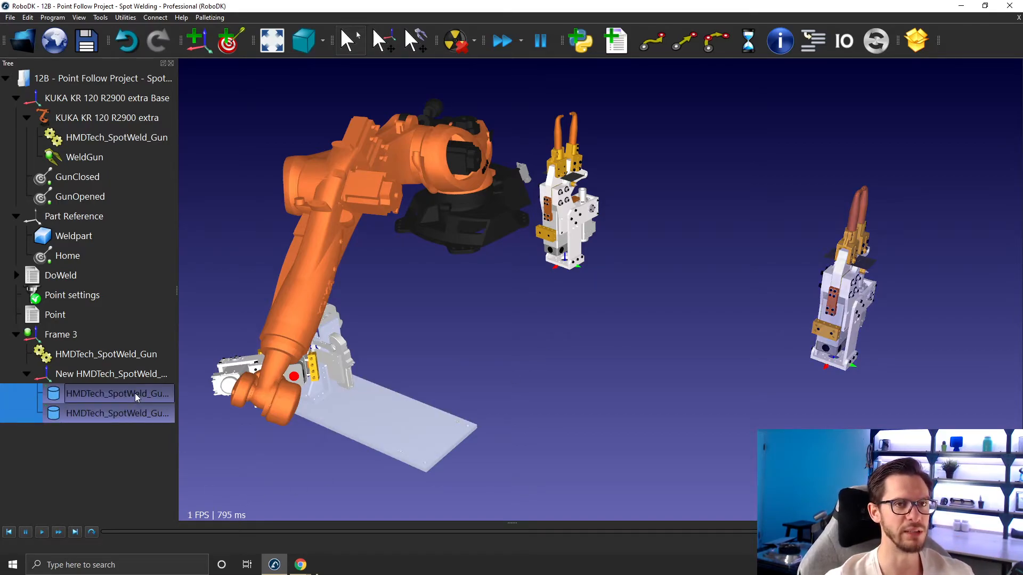
right_click(135, 394)
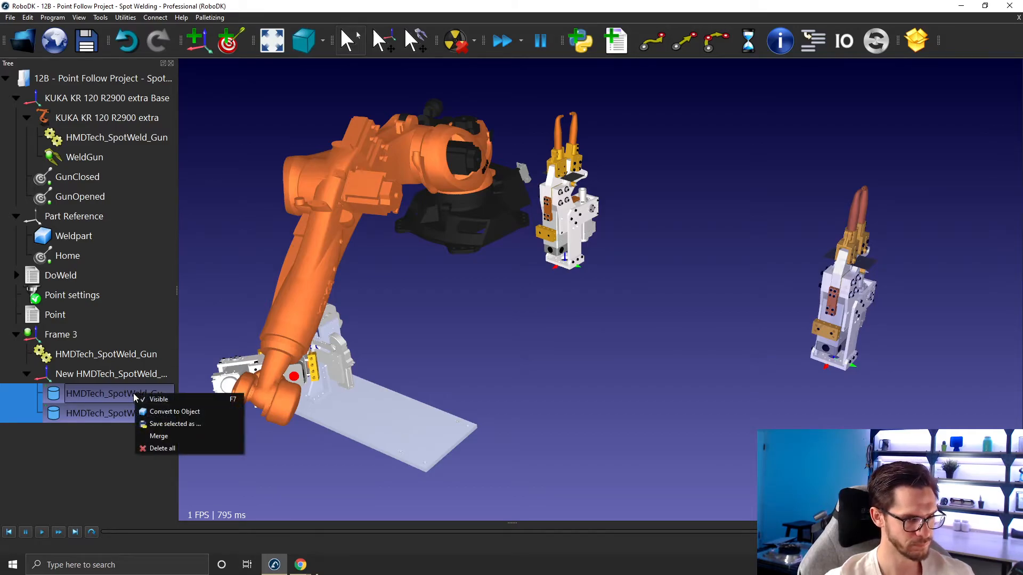
click(160, 435)
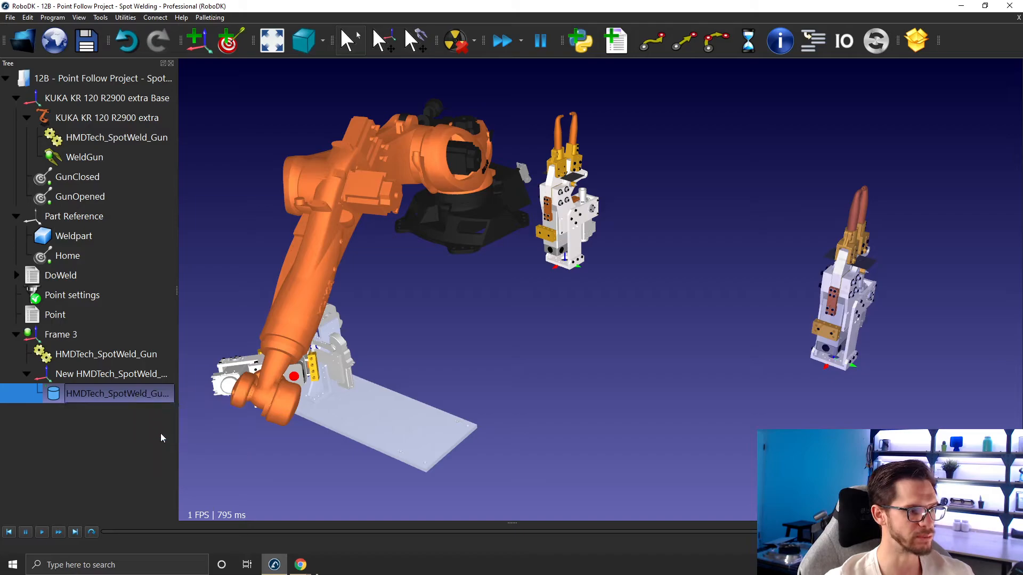
right_click(119, 394)
click(137, 438)
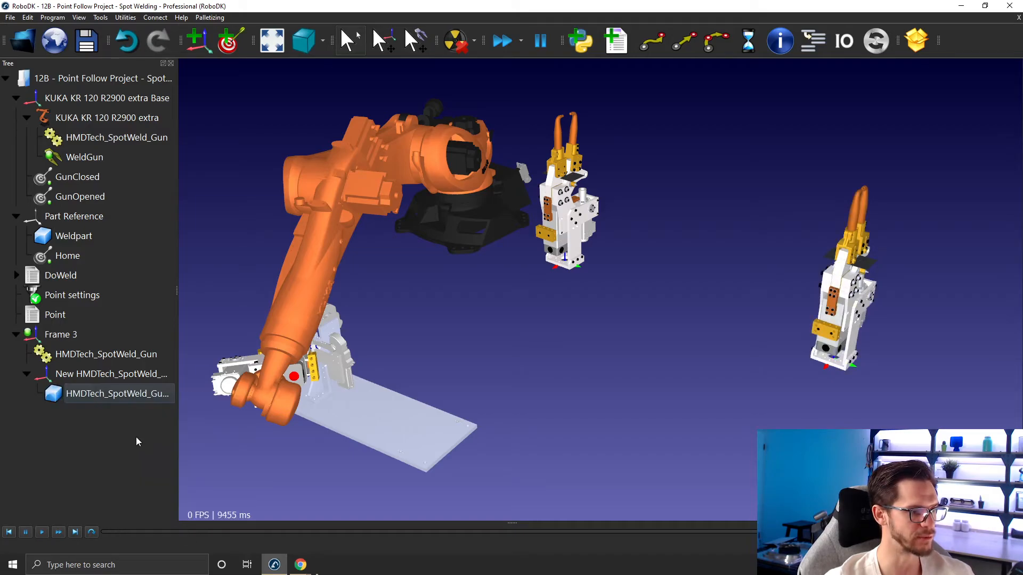
- Attach the merged weld gun object to the KUKA KR 120 R2900 extra as a tool and delete Frame 3 with its contents
drag(57, 399, 84, 122)
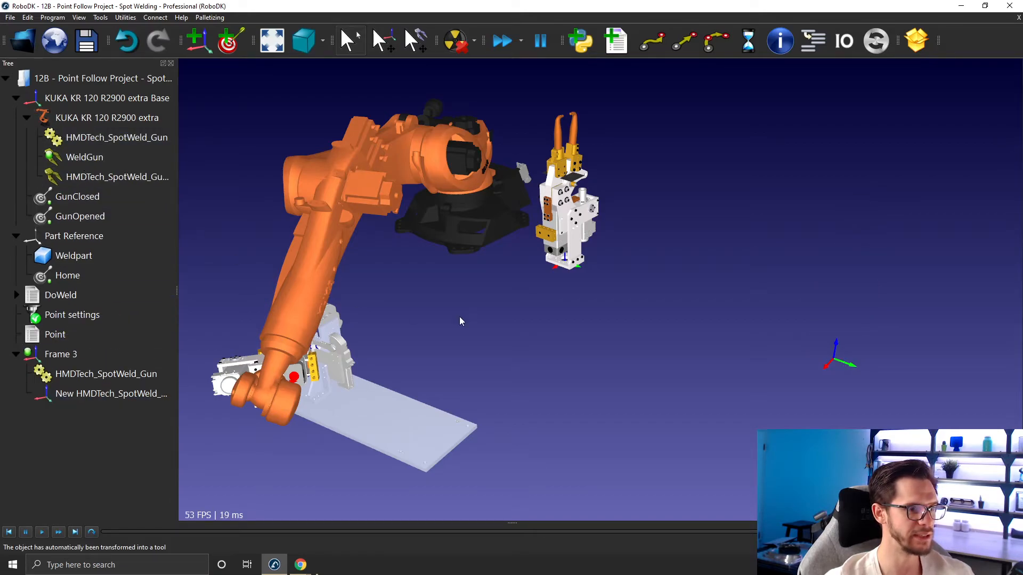
drag(414, 310, 532, 311)
click(87, 357)
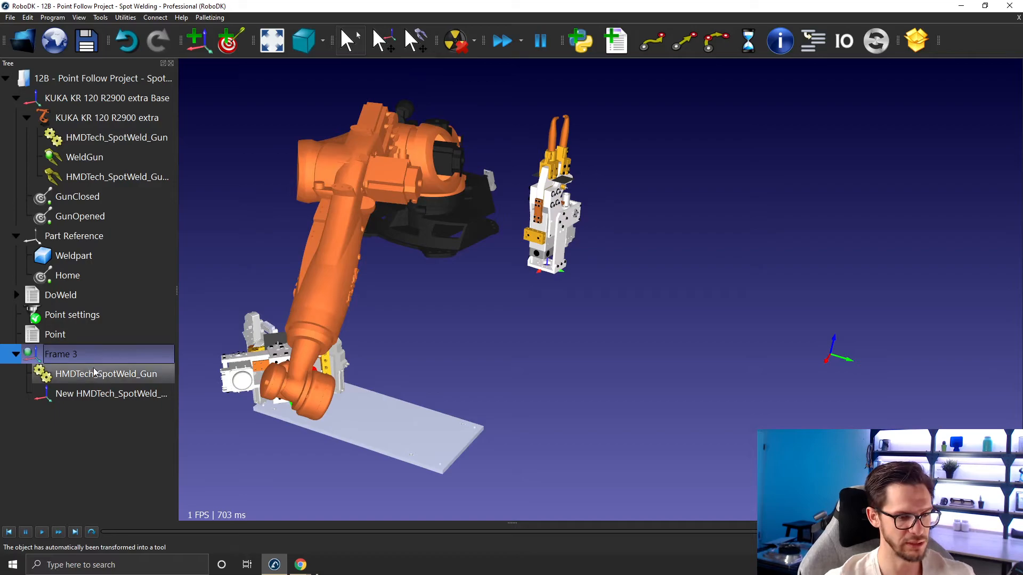
key(Delete)
- Hide the HMDTech_SpotWeld_Gun mechanism attached to the robot
right_drag(488, 370, 615, 476)
middle_drag(616, 476, 563, 199)
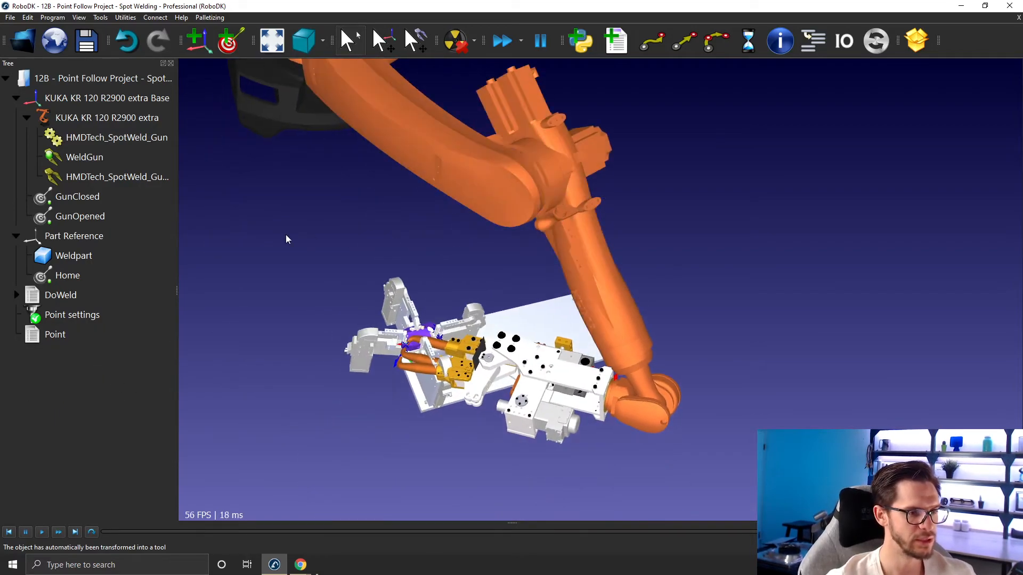
right_click(117, 138)
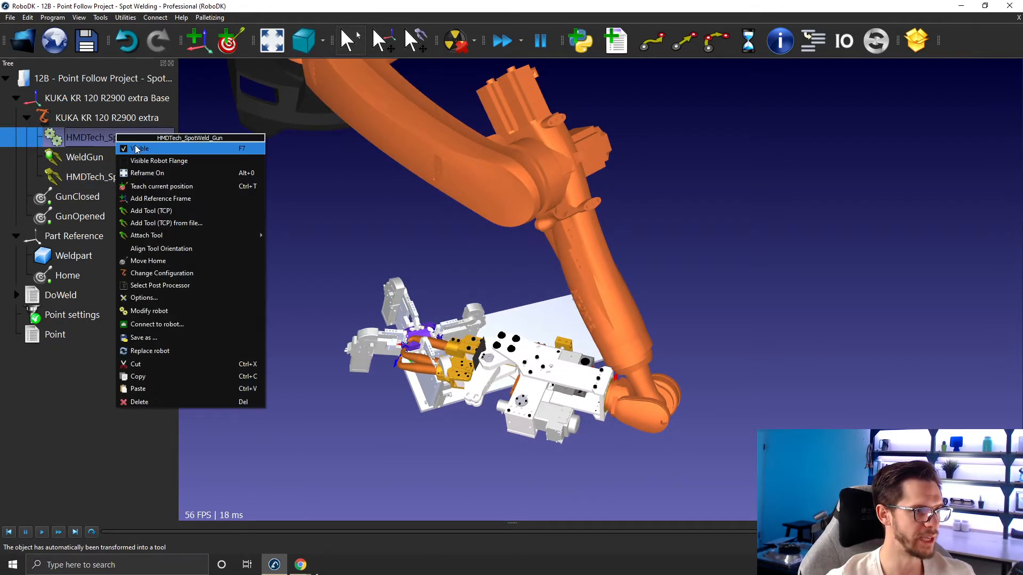
click(306, 218)
click(255, 374)
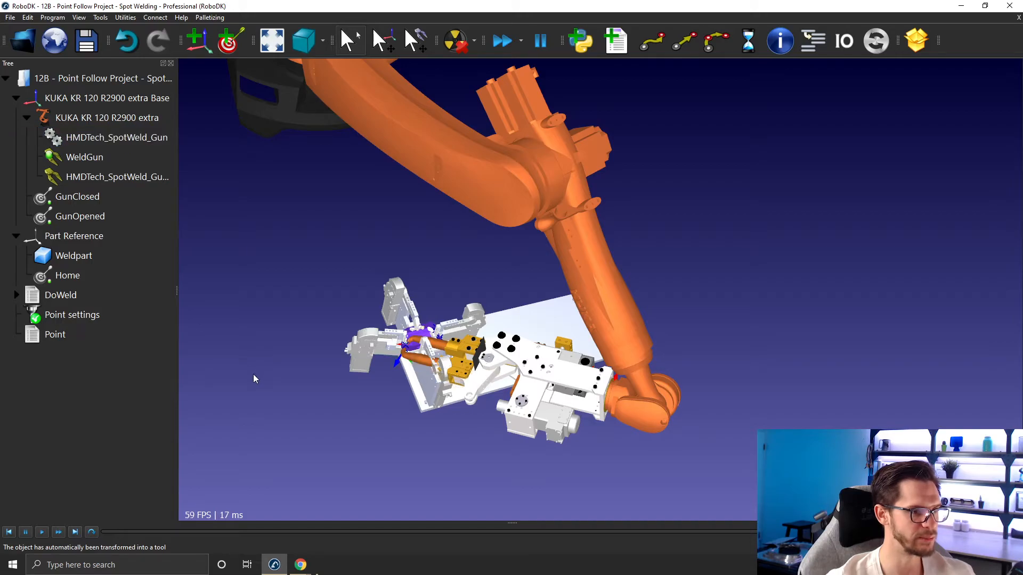
- Examine the tool details of the merged weld gun tool and WeldGun, and close them
double_click(101, 178)
double_click(68, 157)
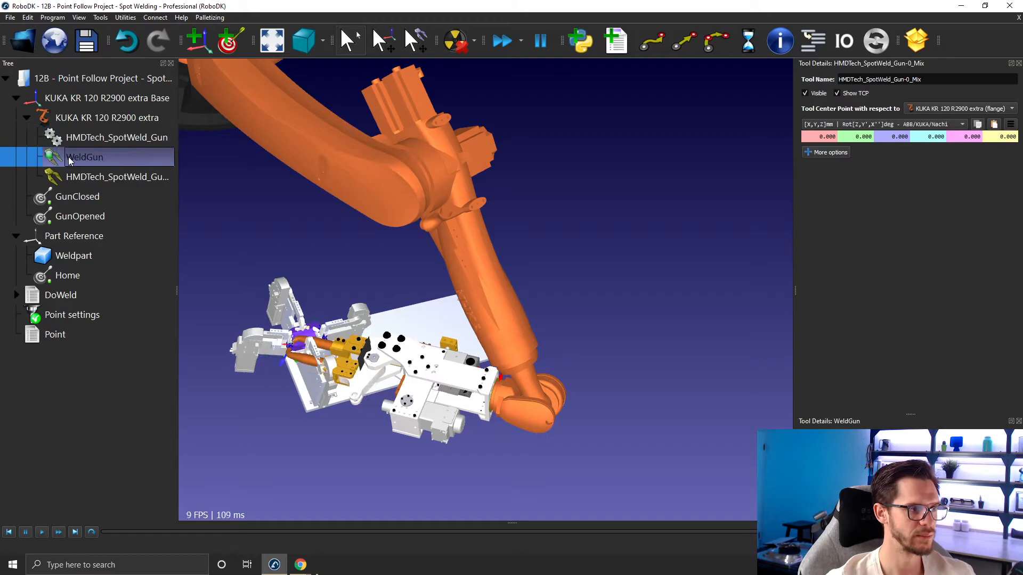
click(1019, 63)
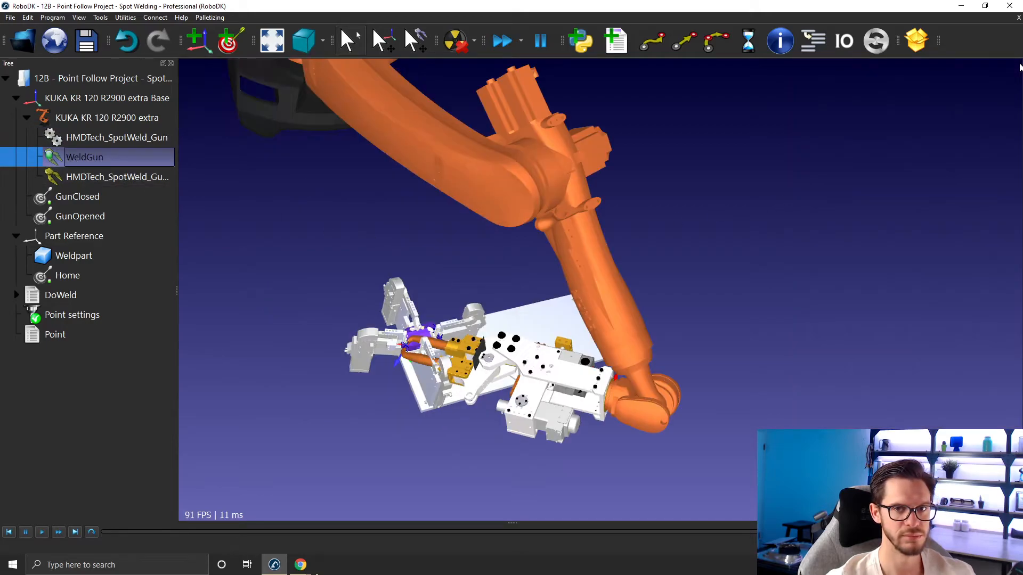
- Reopen the Point settings project, show its preferred tool path, and hide the merged weld gun tool
double_click(97, 318)
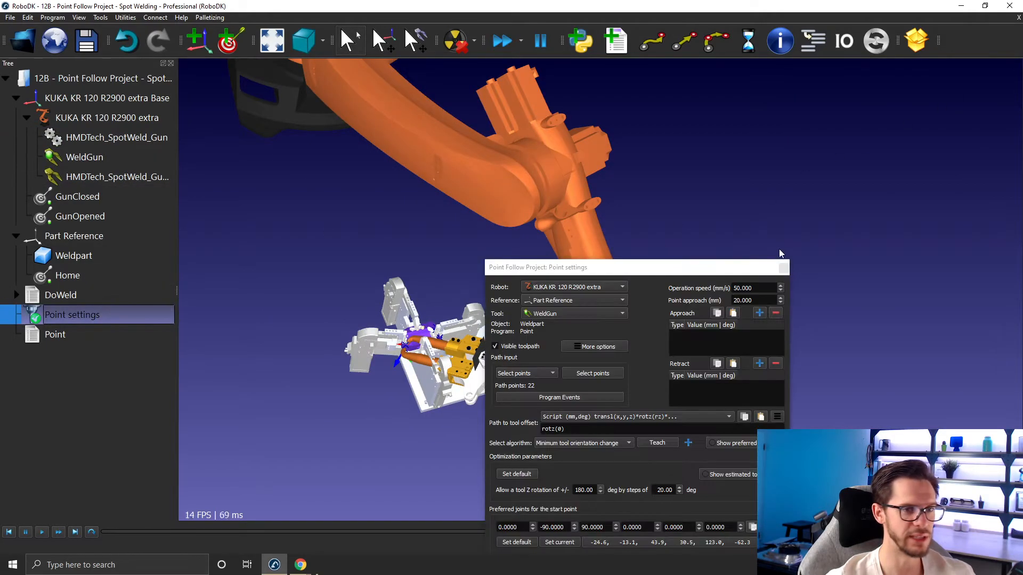
drag(736, 266, 933, 61)
click(945, 232)
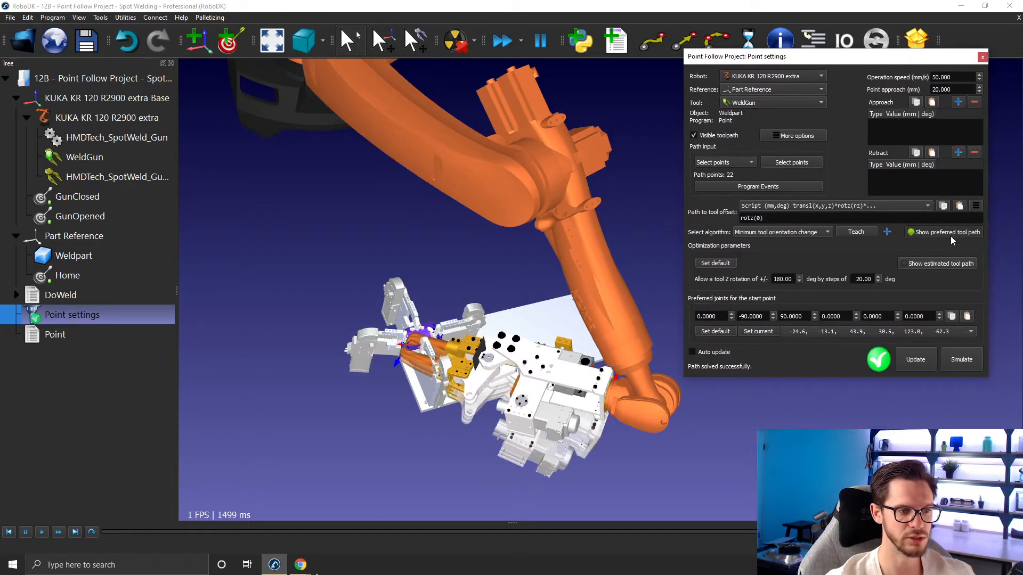
scroll(559, 351, up, 4)
right_drag(558, 355, 506, 339)
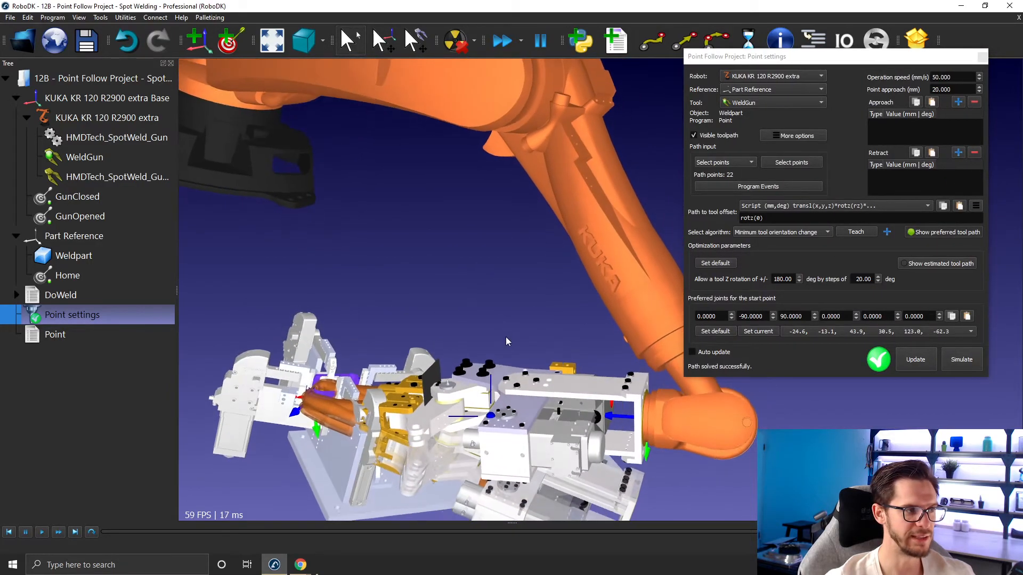
middle_drag(506, 339, 521, 227)
right_click(142, 180)
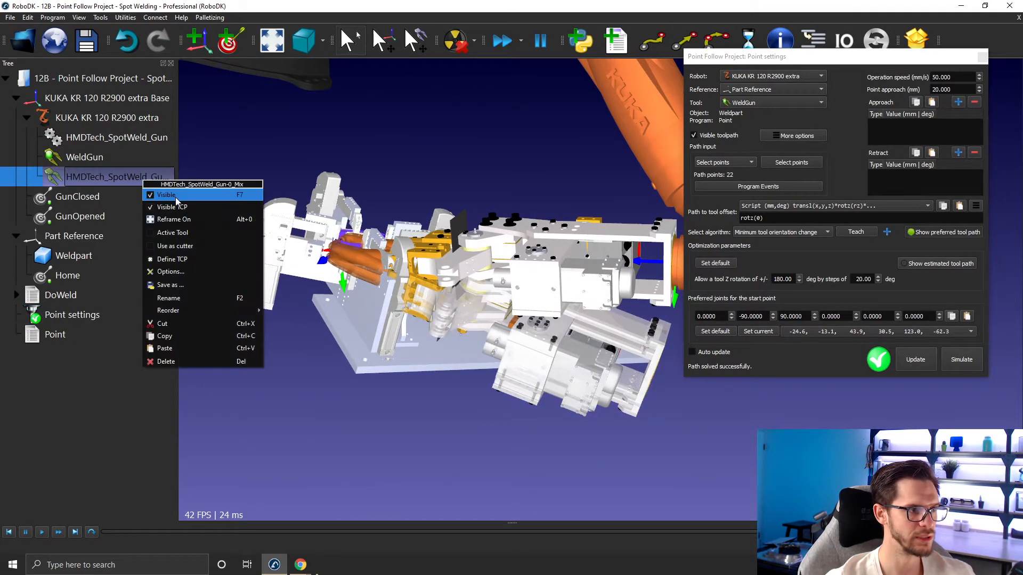
click(174, 197)
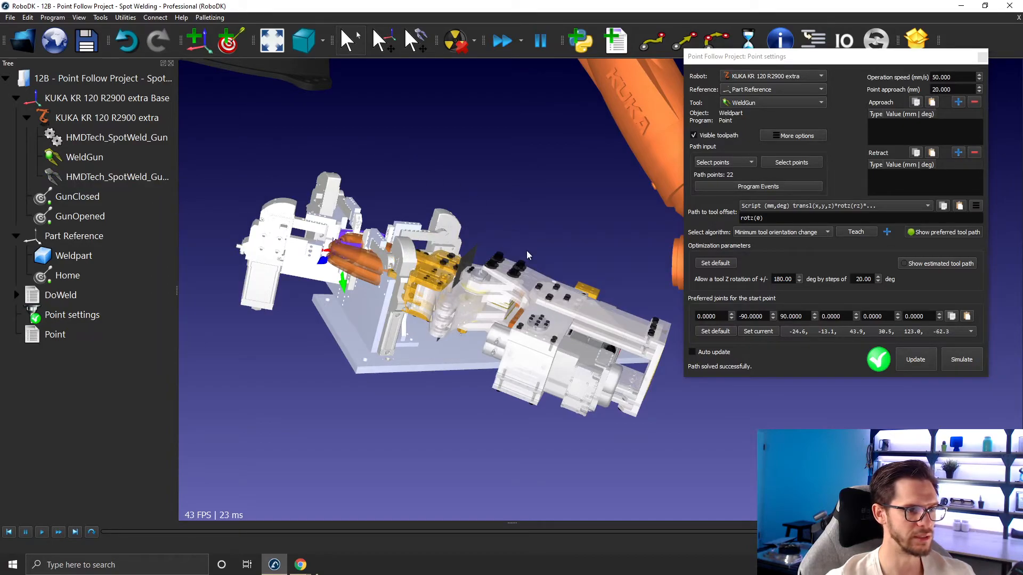
- Set the project's path to tool offset to rotz(90)
click(784, 217)
scroll(784, 217, up, 5)
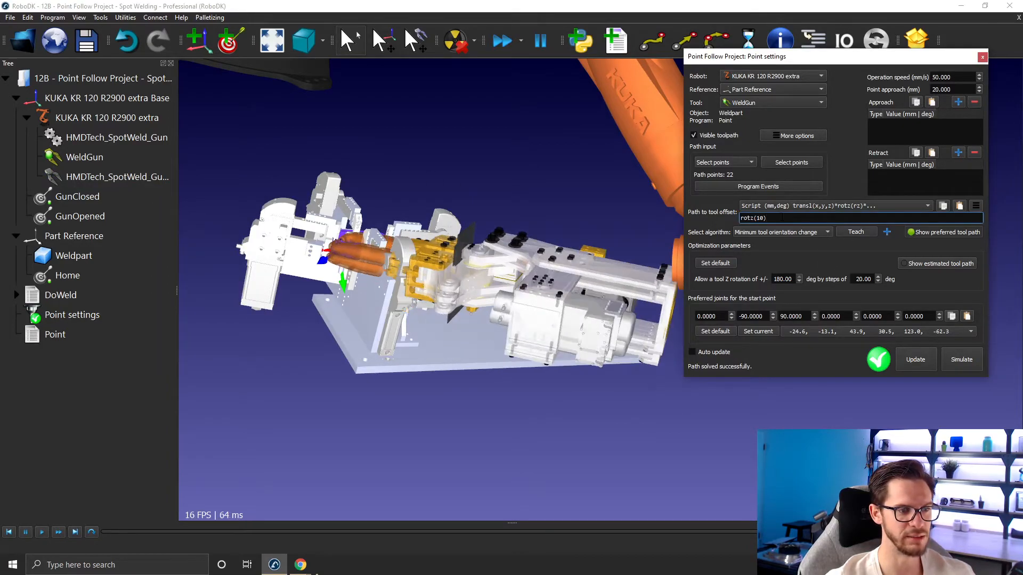
scroll(784, 217, up, 4)
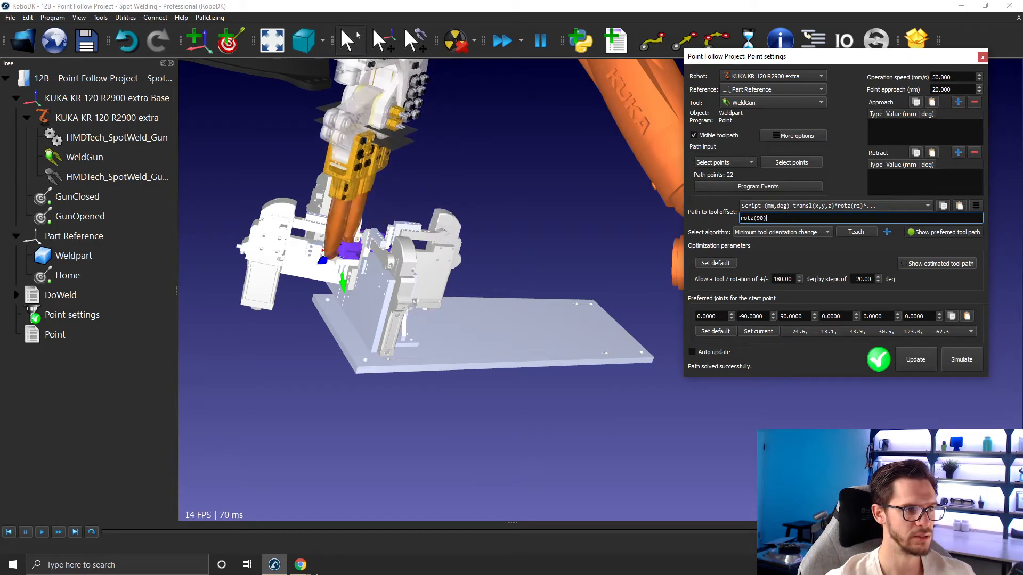
- Make the HMDTech_SpotWeld_Gun mechanism visible again and compare it with the previewed gun orientation
right_click(139, 140)
click(153, 155)
click(480, 167)
drag(480, 171, 476, 382)
right_drag(477, 382, 391, 274)
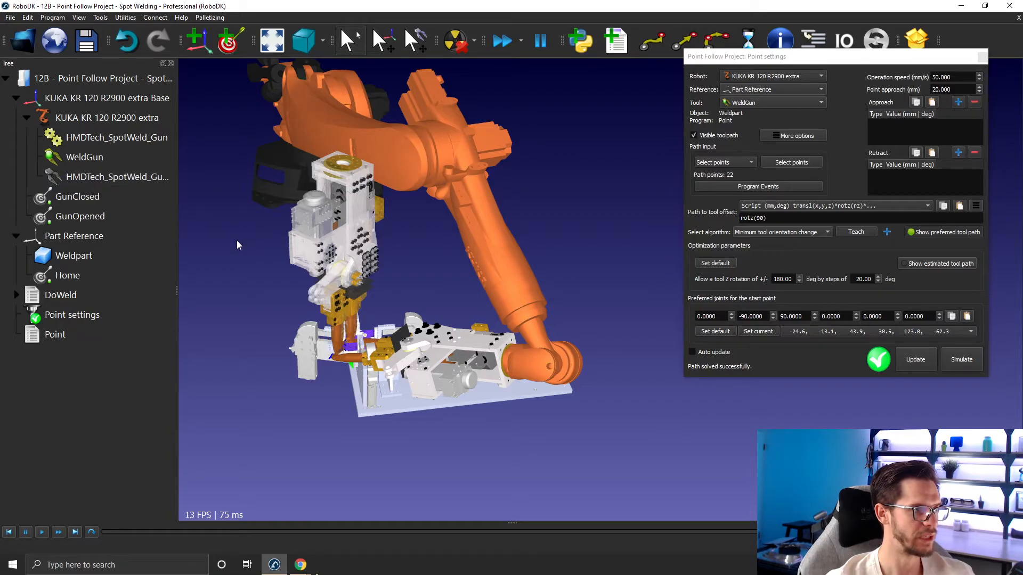
- Copy WeldGun's tool center point values to the merged HMDTech_SpotWeld_Gun-0_Mix tool
double_click(89, 156)
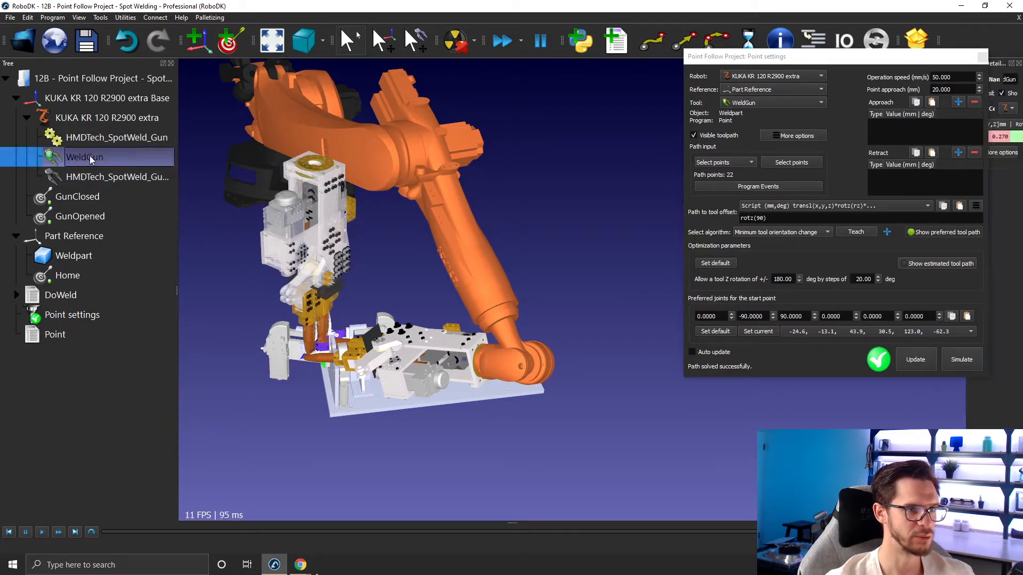
drag(923, 57, 700, 106)
click(980, 126)
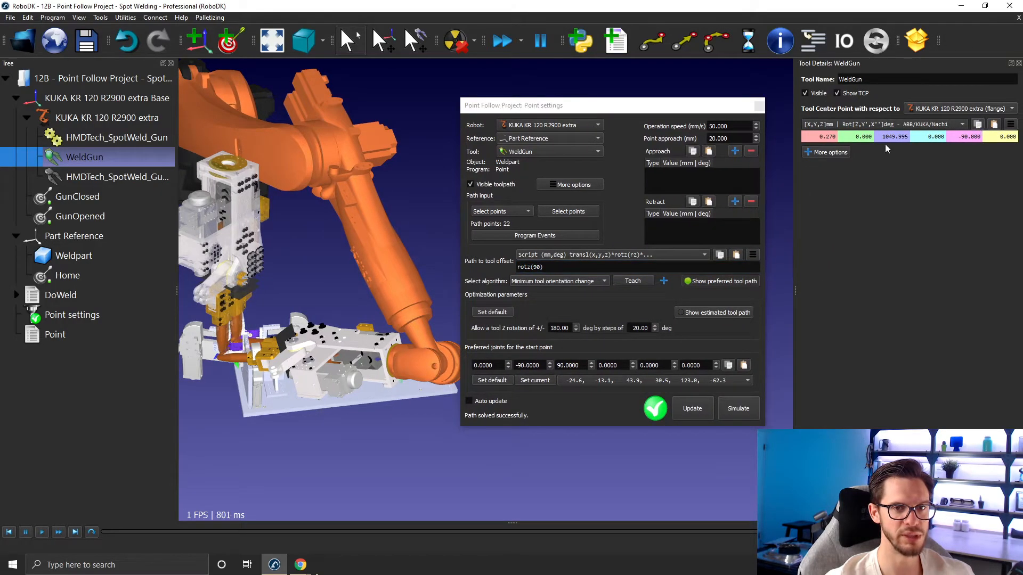
double_click(153, 176)
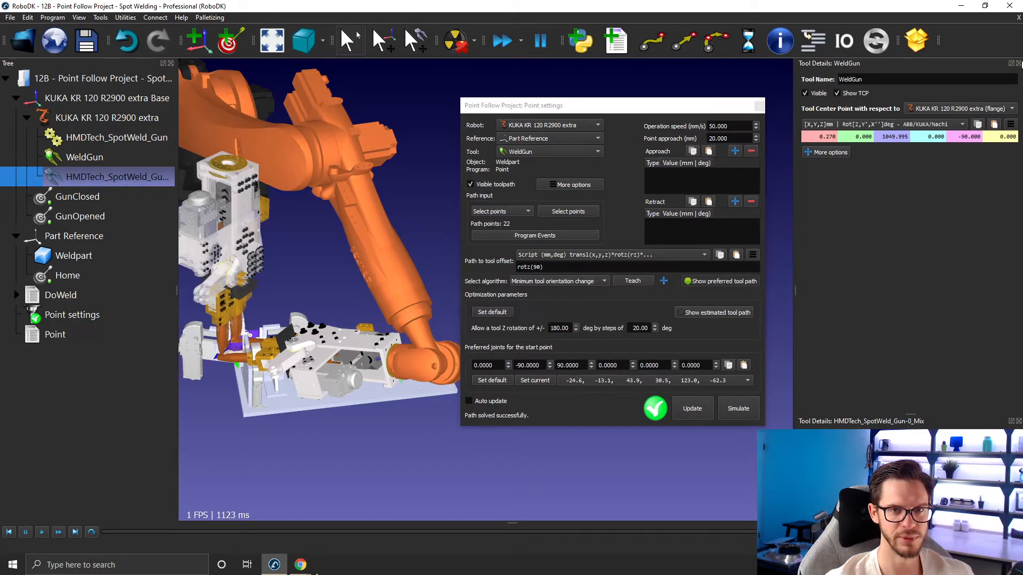
- Switch the point follow project's tool to HMDTech_SpotWeld_Gun-0_Mix and delete the original WeldGun tool
click(554, 153)
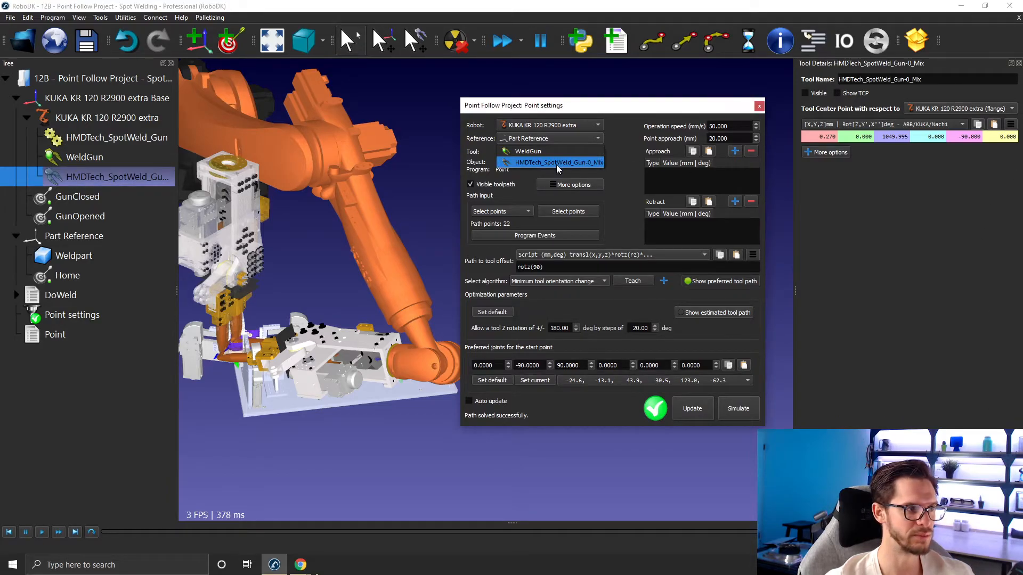
click(557, 164)
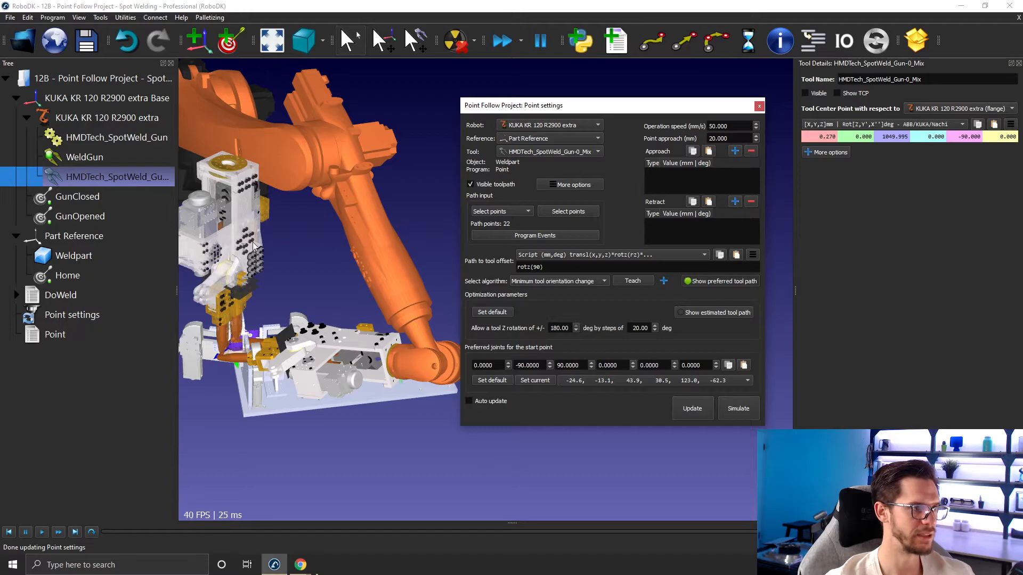
click(98, 155)
key(Delete)
- Rename the merged weld gun tool as WeldGun
click(106, 161)
text(WeldGun)
key(Return)
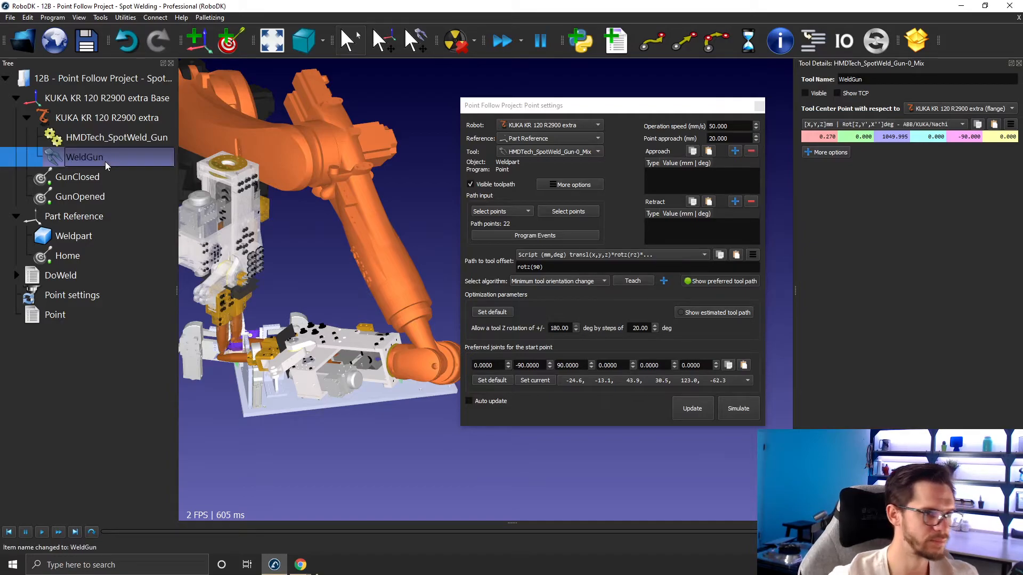
- Select the renamed WeldGun as the point follow project's tool and update the project
click(577, 152)
click(569, 153)
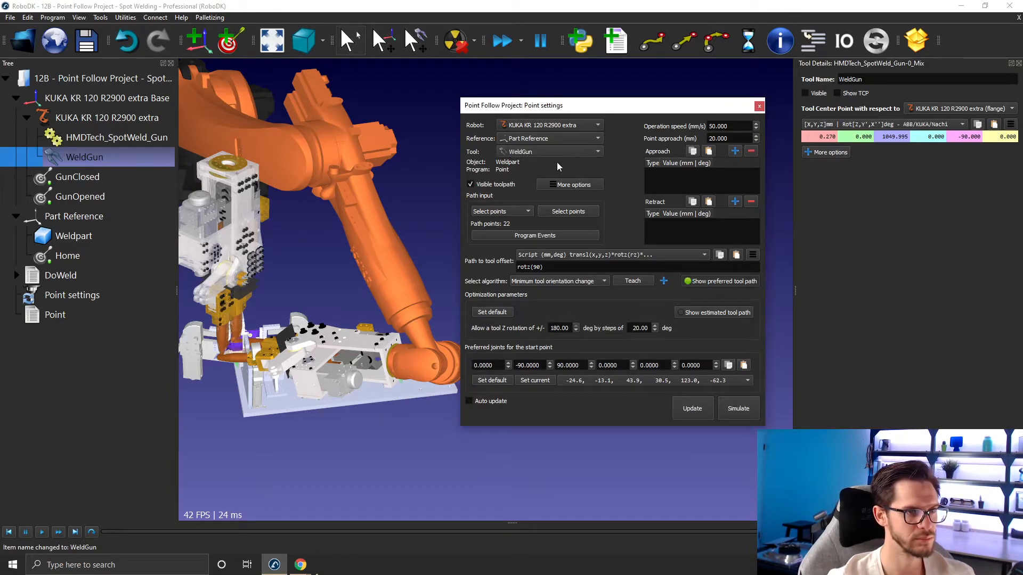
click(693, 410)
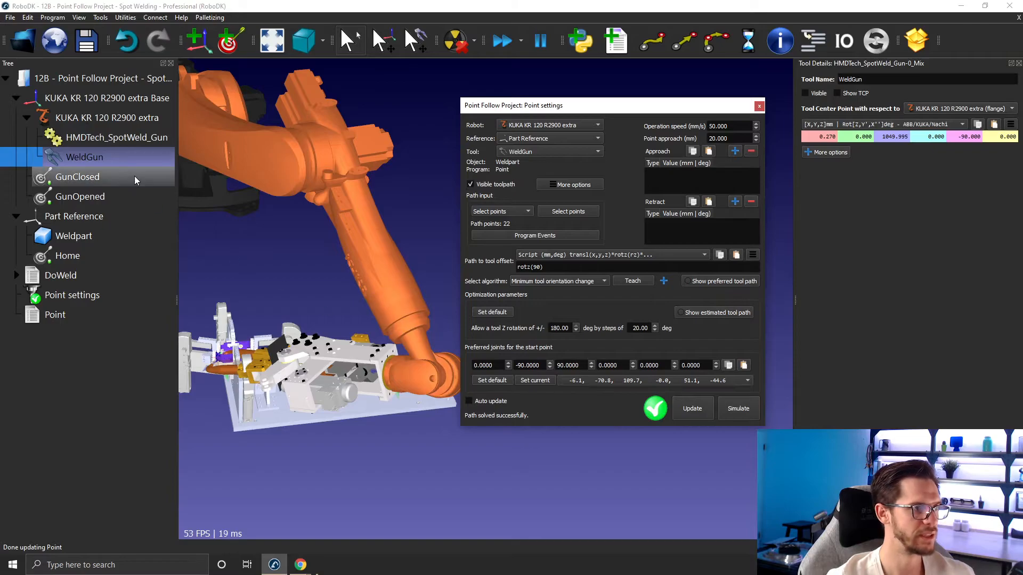
- Simulate the point follow project and examine the gun's motion at the weld part
click(736, 410)
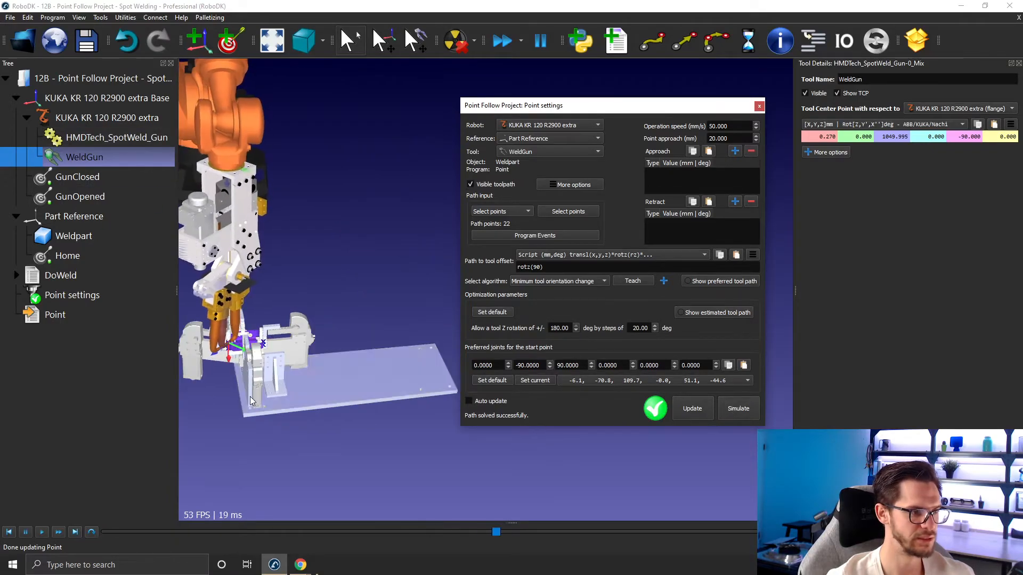
right_drag(307, 358, 287, 343)
click(290, 346)
click(300, 430)
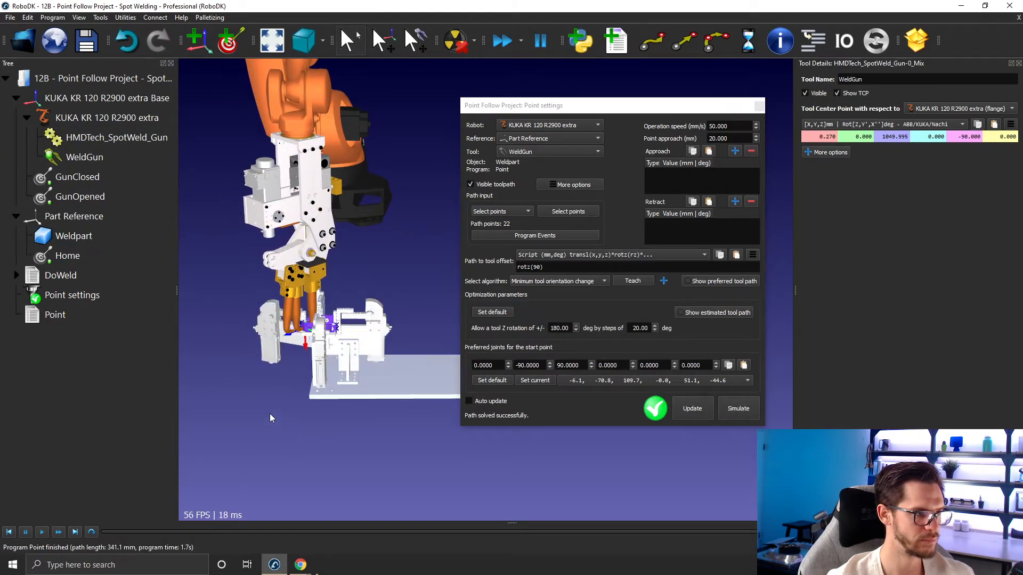
- Try to hide the WeldGun tool's geometry while running the point follow project
right_click(114, 160)
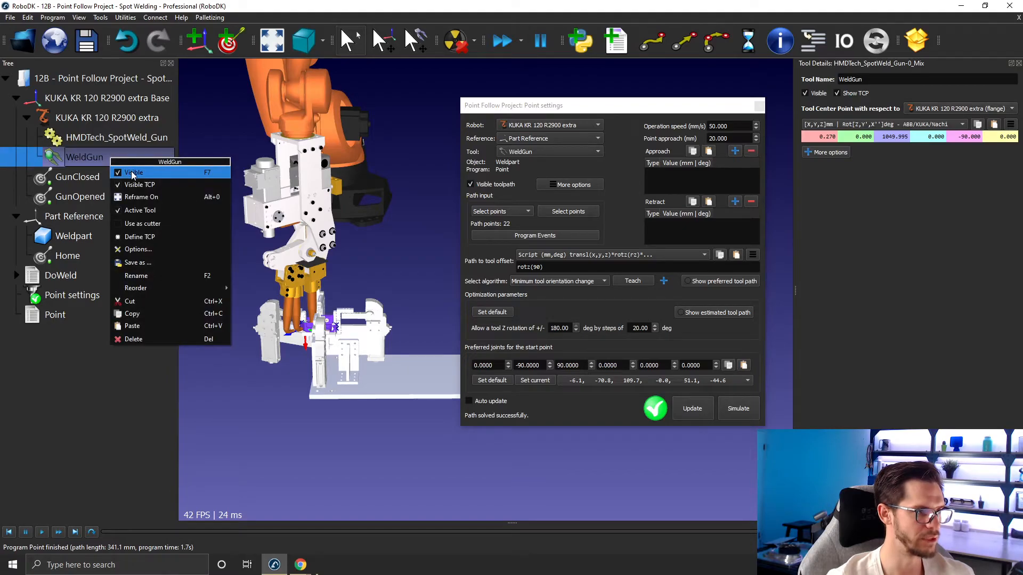
click(133, 174)
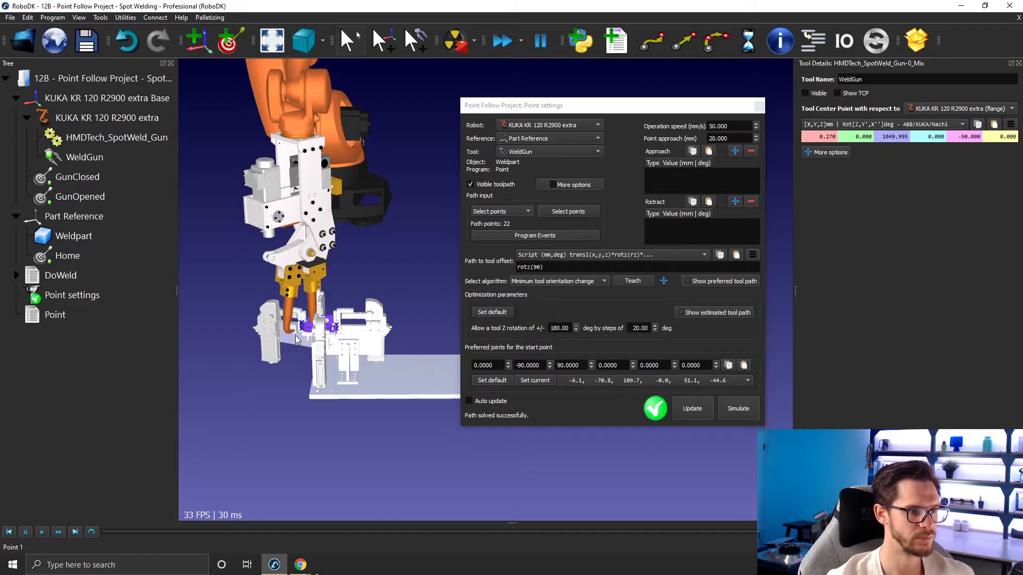
scroll(291, 337, up, 4)
right_drag(292, 336, 316, 338)
click(708, 419)
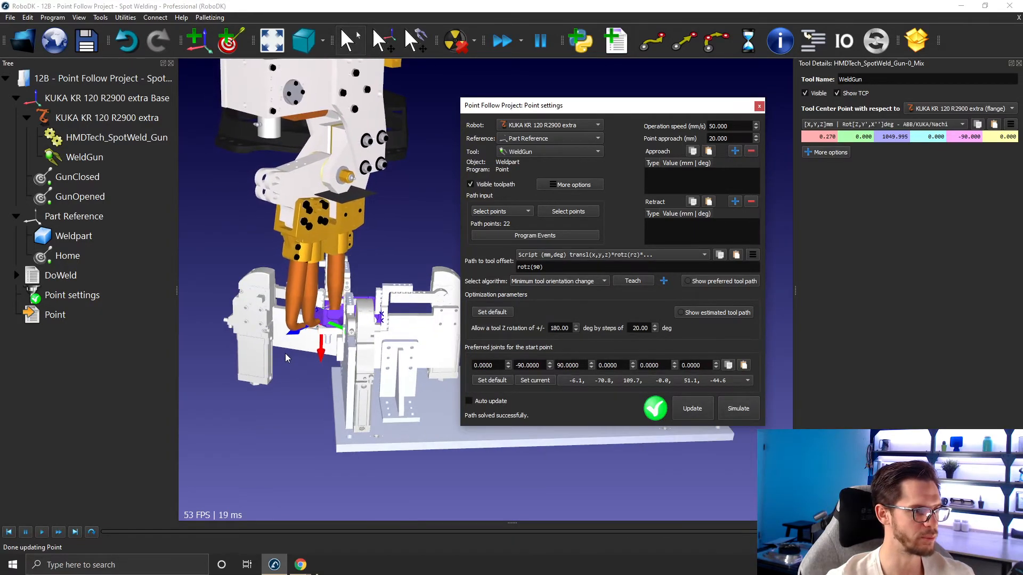
scroll(348, 282, up, 3)
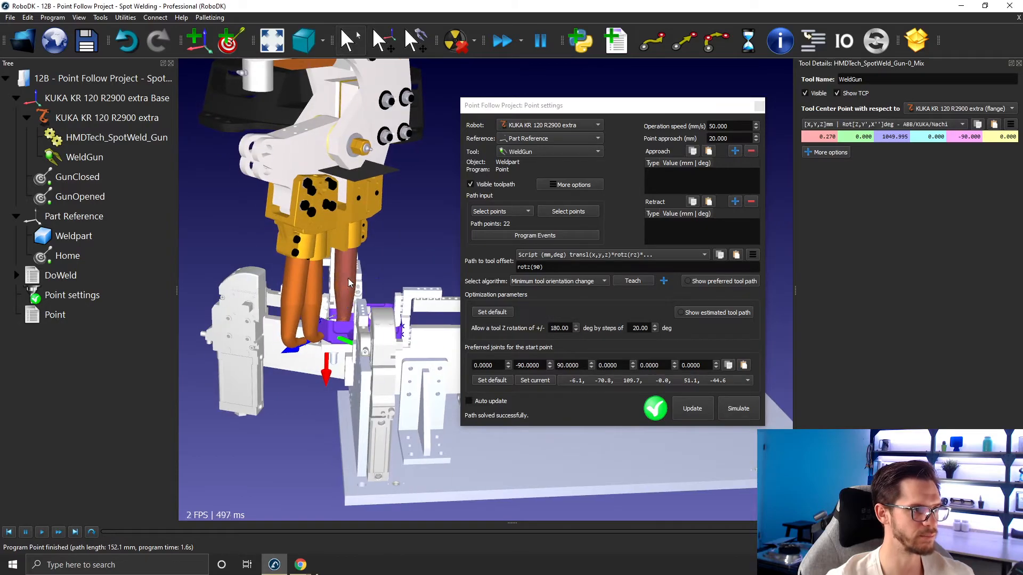
drag(350, 277, 372, 281)
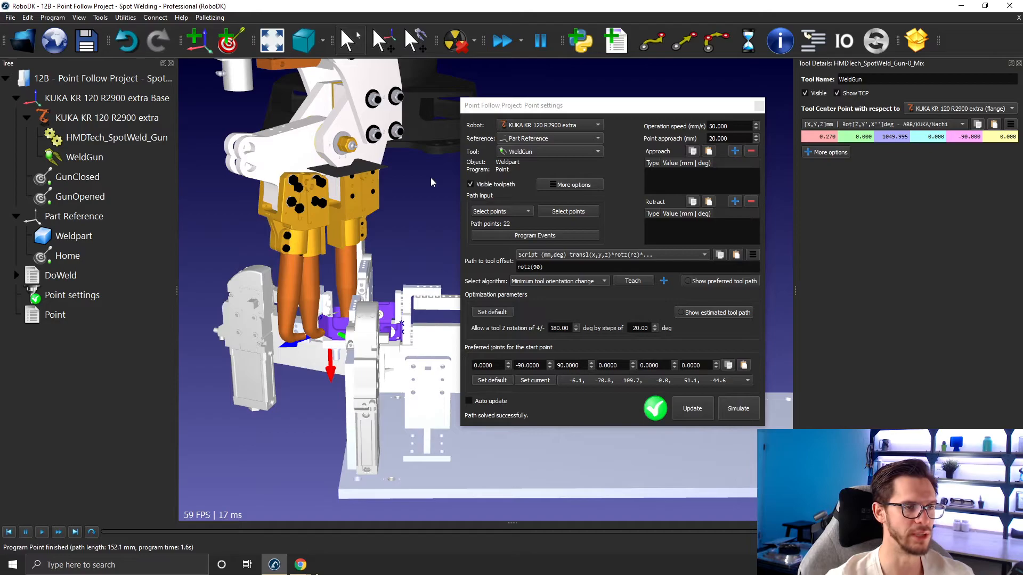
- Add a new tool to the KUKA KR 120 R2900 extra robot and name it WeldGun
right_click(97, 116)
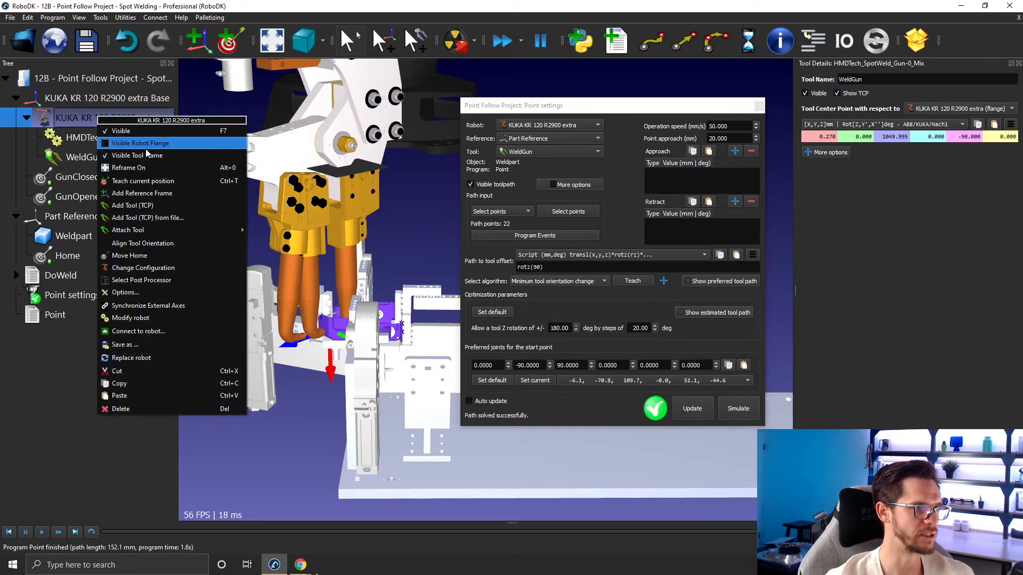
click(497, 224)
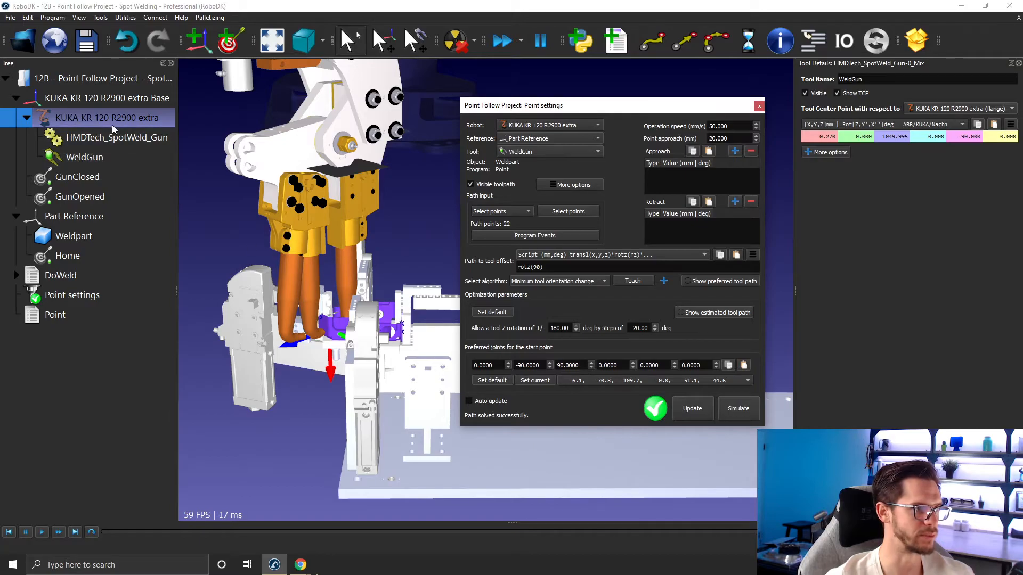
right_click(110, 140)
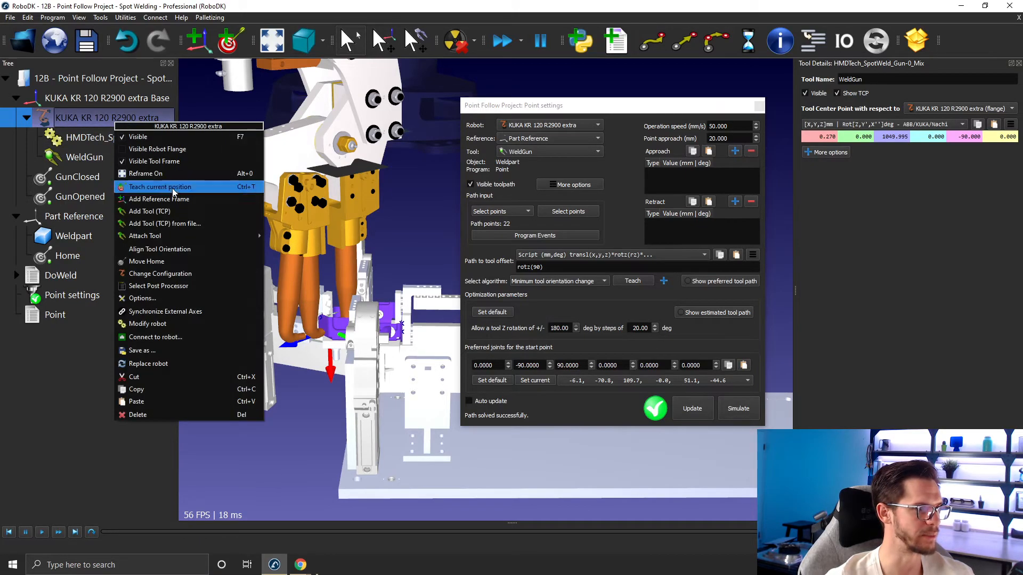
click(171, 212)
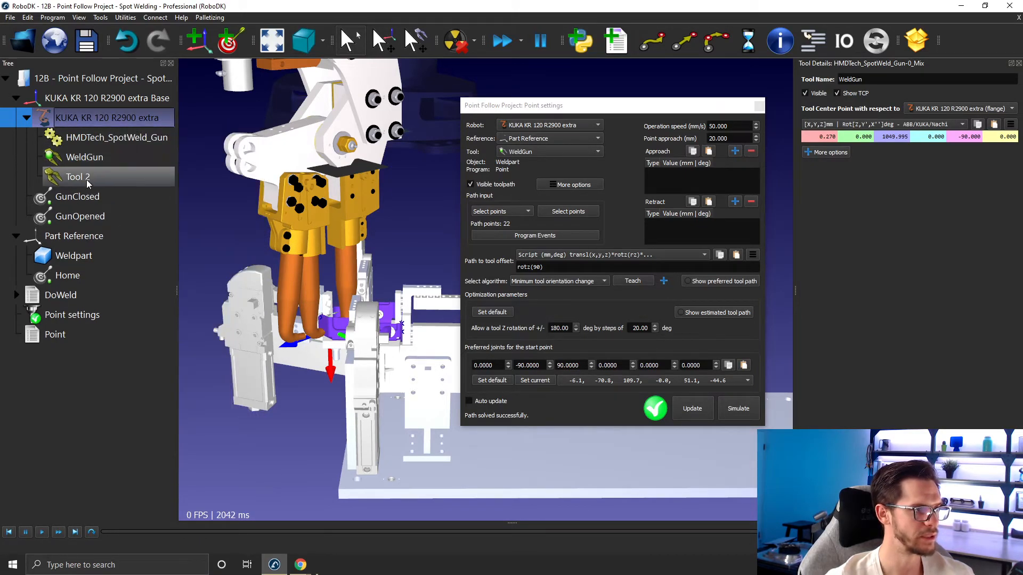
double_click(91, 176)
key(Escape)
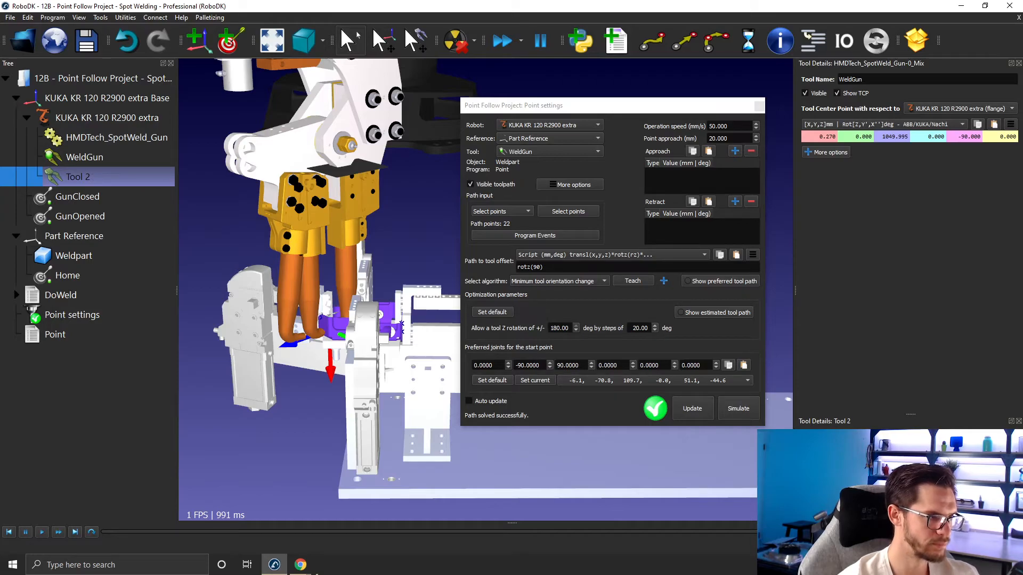
key(Return)
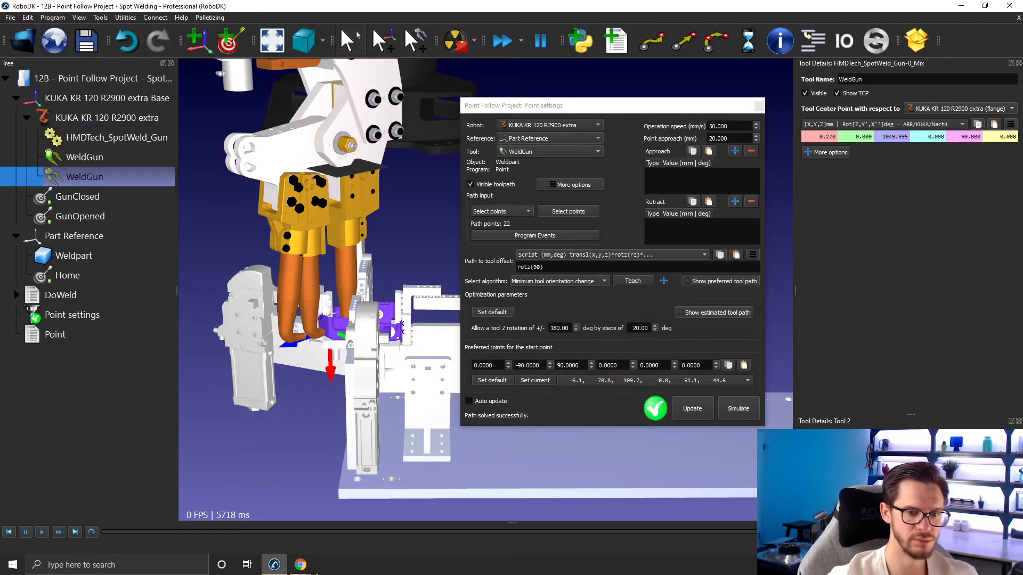
- Rename the merged gun tool that carries the geometry as WeldGun3Dref
click(868, 80)
key(Right)
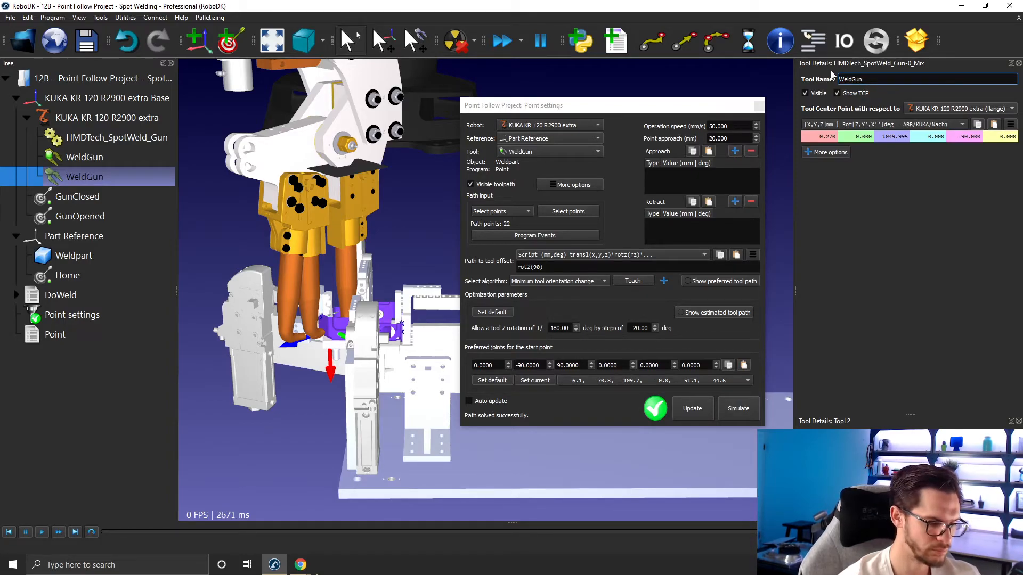
text(3Dref)
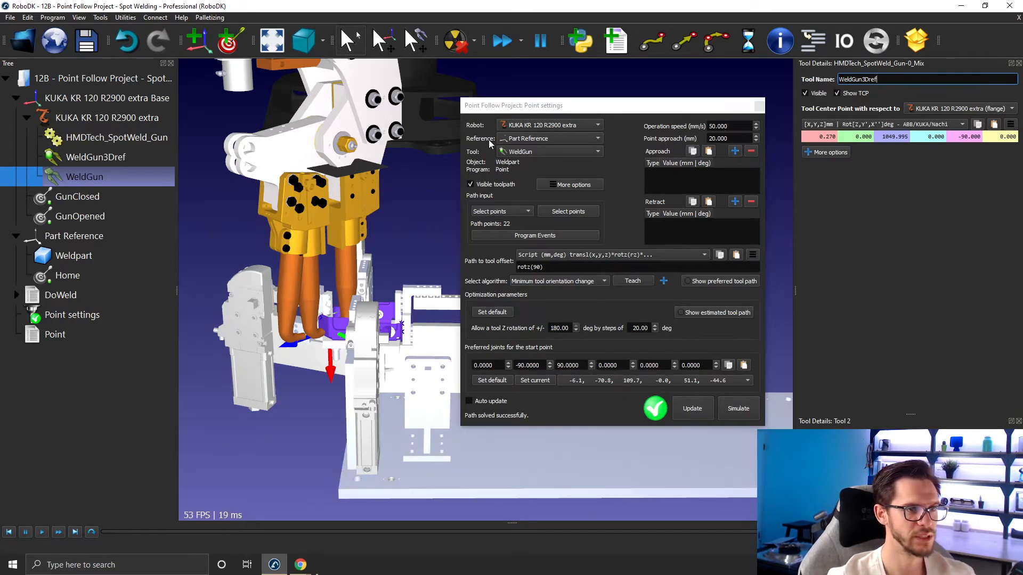
- Select the new WeldGun as the point follow project's tool and update the project
click(534, 151)
click(541, 160)
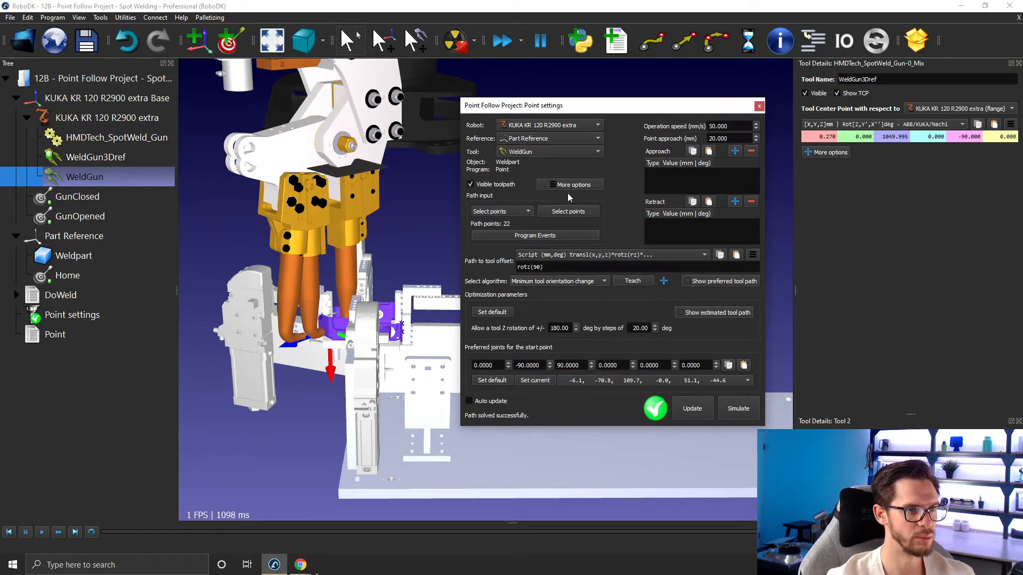
click(687, 408)
- Hide the WeldGun3Dref tool's geometry
click(143, 162)
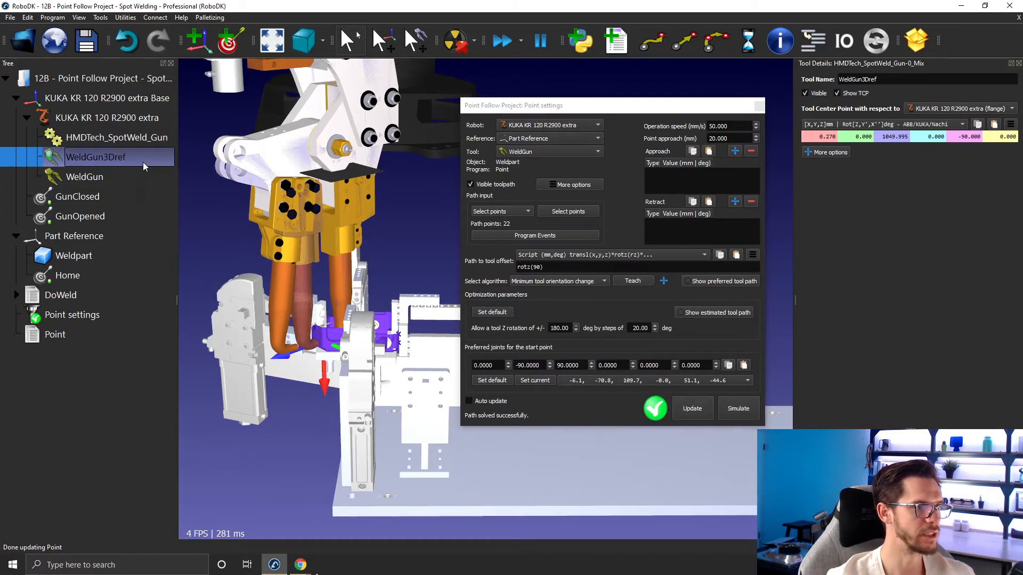
right_click(143, 162)
click(163, 181)
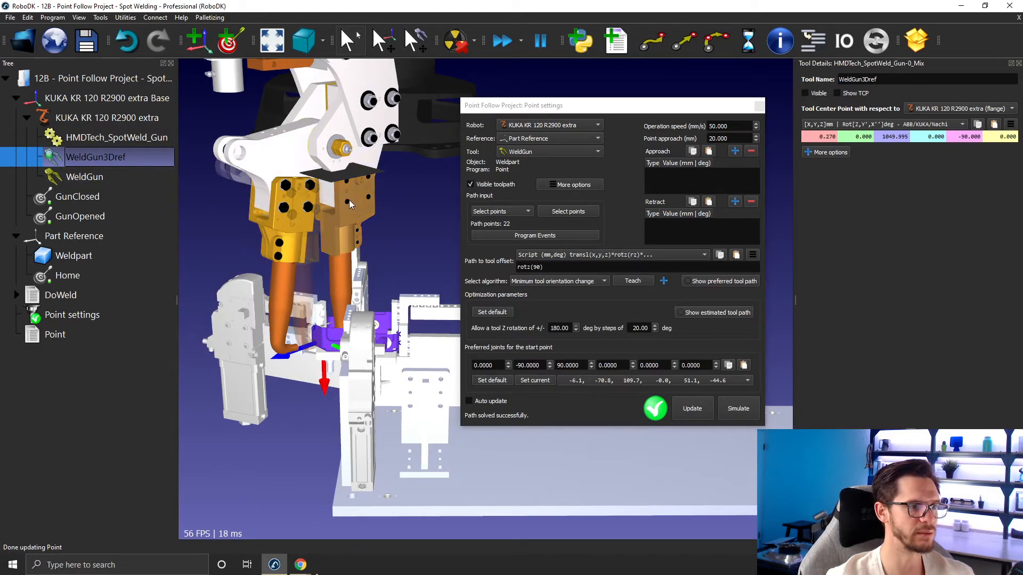
click(383, 206)
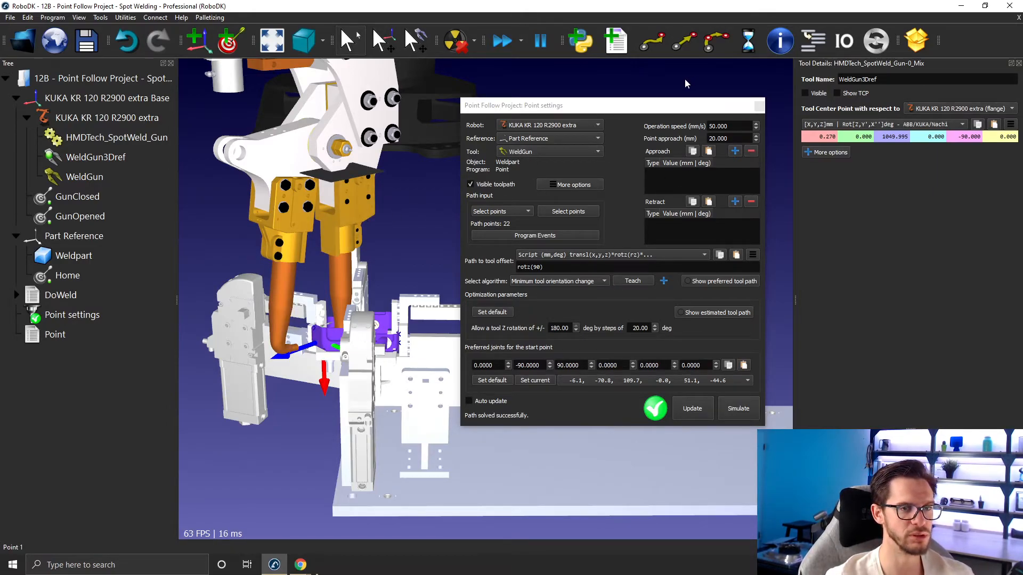
- Examine the gun tips and tool frame at the weld point from several angles, with the project settings window moved clear
drag(613, 105, 686, 80)
scroll(421, 220, down, 2)
scroll(420, 221, up, 3)
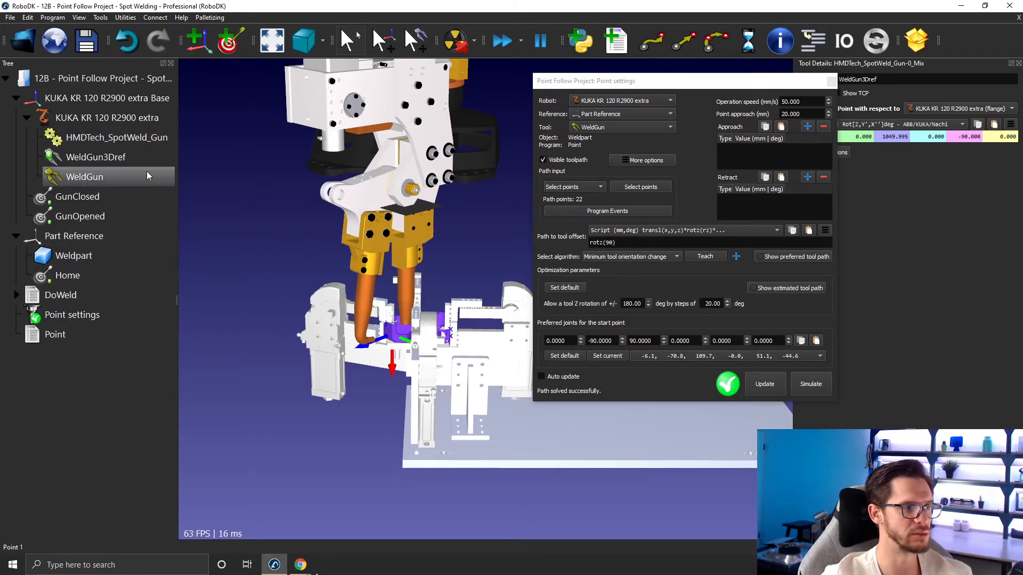
scroll(379, 345, up, 2)
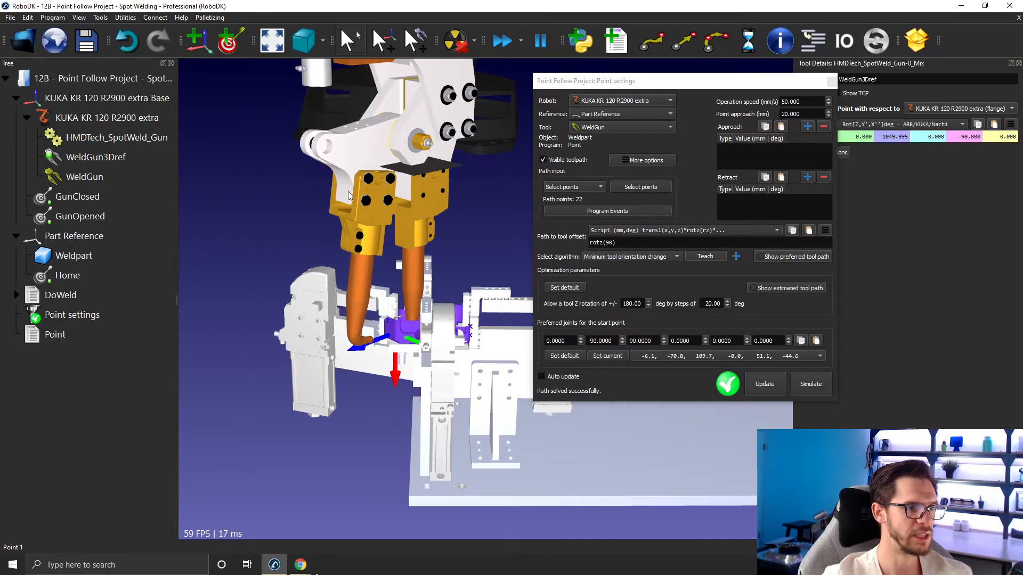
scroll(379, 160, down, 5)
scroll(389, 221, up, 5)
right_drag(388, 222, 371, 314)
scroll(374, 199, up, 6)
right_drag(374, 198, 372, 231)
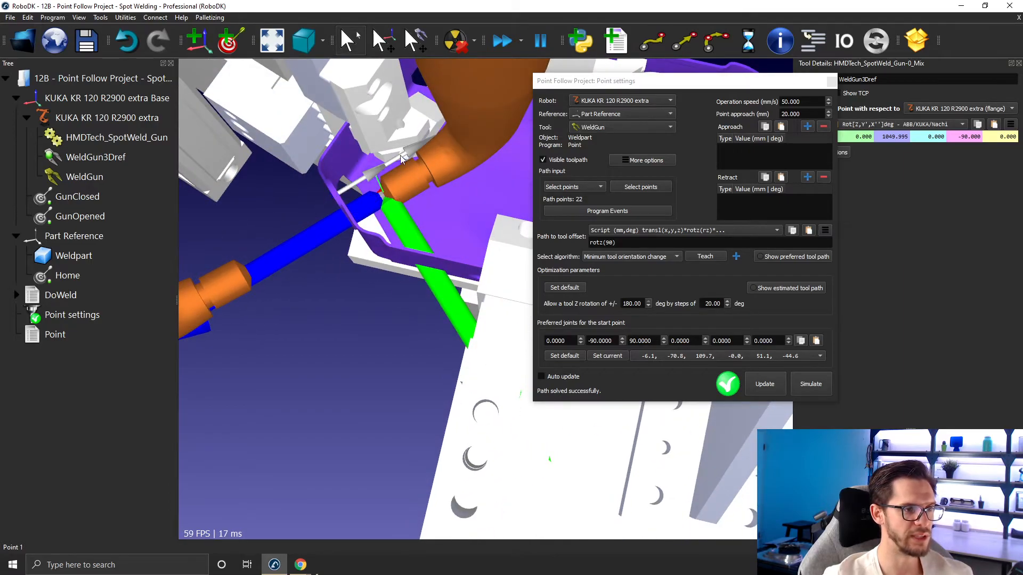
scroll(401, 158, down, 3)
right_drag(420, 234, 448, 144)
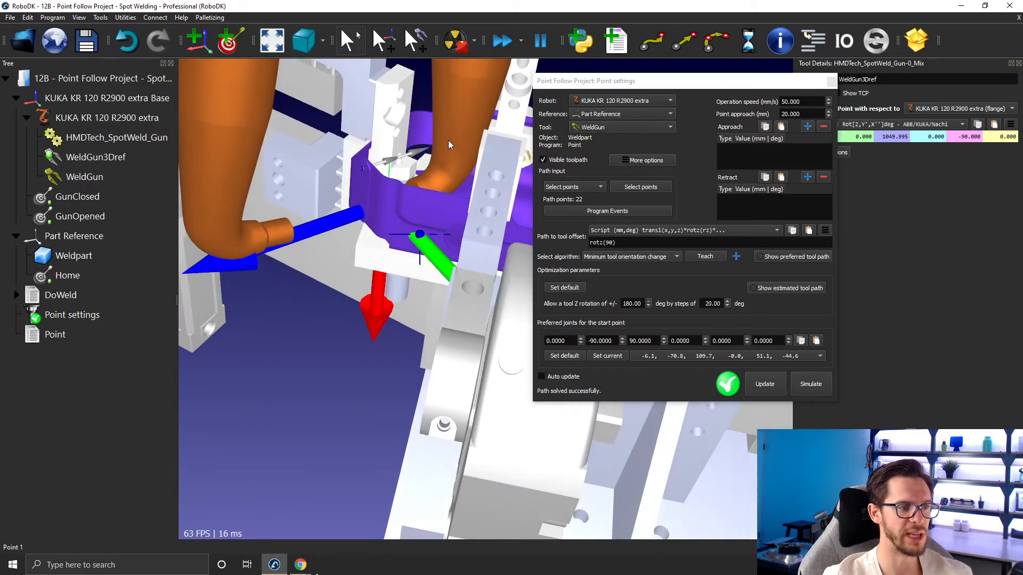
middle_drag(441, 195, 490, 273)
mouse_move(490, 273)
right_down()
mouse_move(481, 206)
mouse_move(507, 258)
mouse_move(496, 259)
right_up()
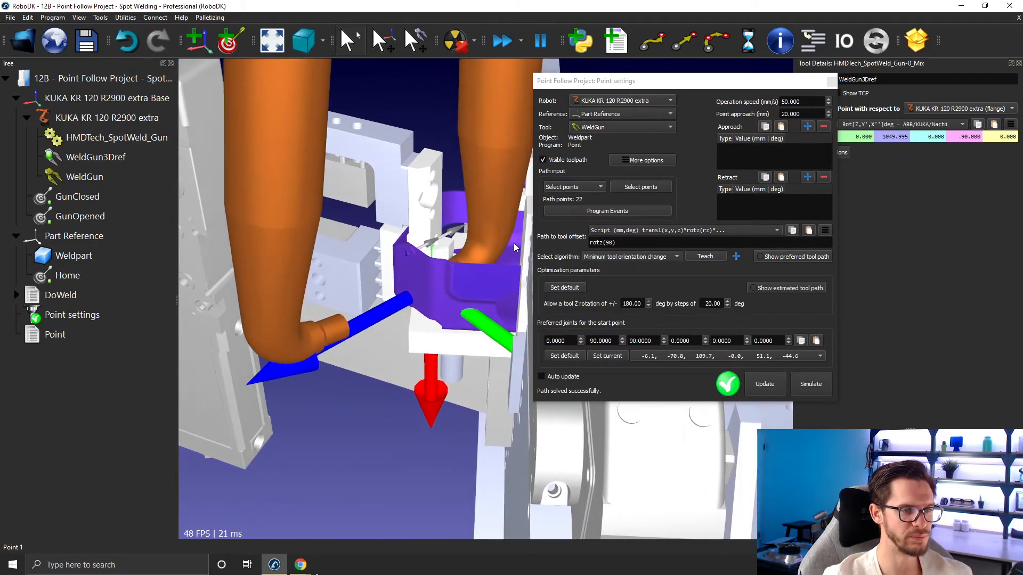
drag(613, 81, 730, 69)
scroll(346, 300, down, 3)
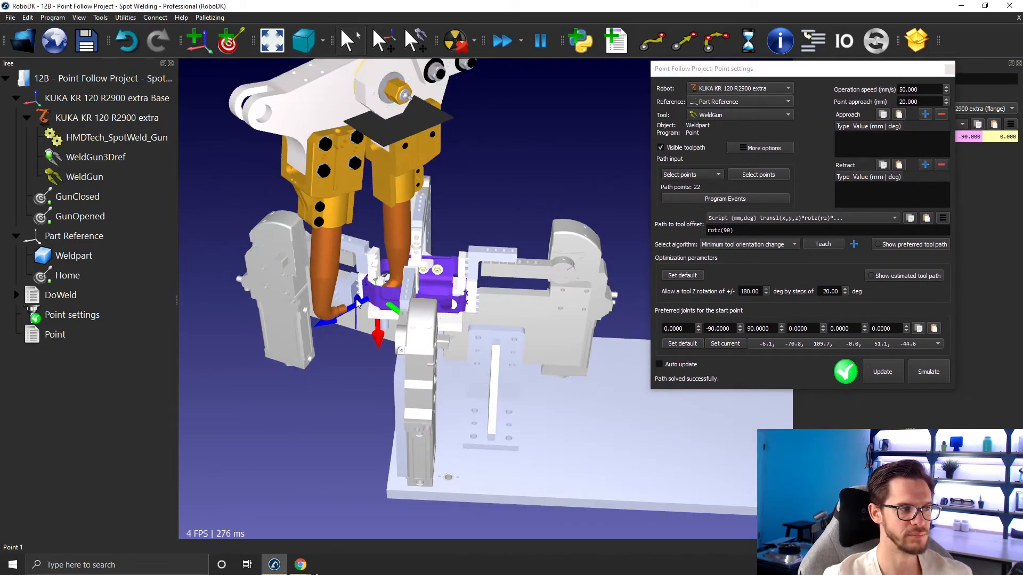
middle_drag(357, 303, 375, 306)
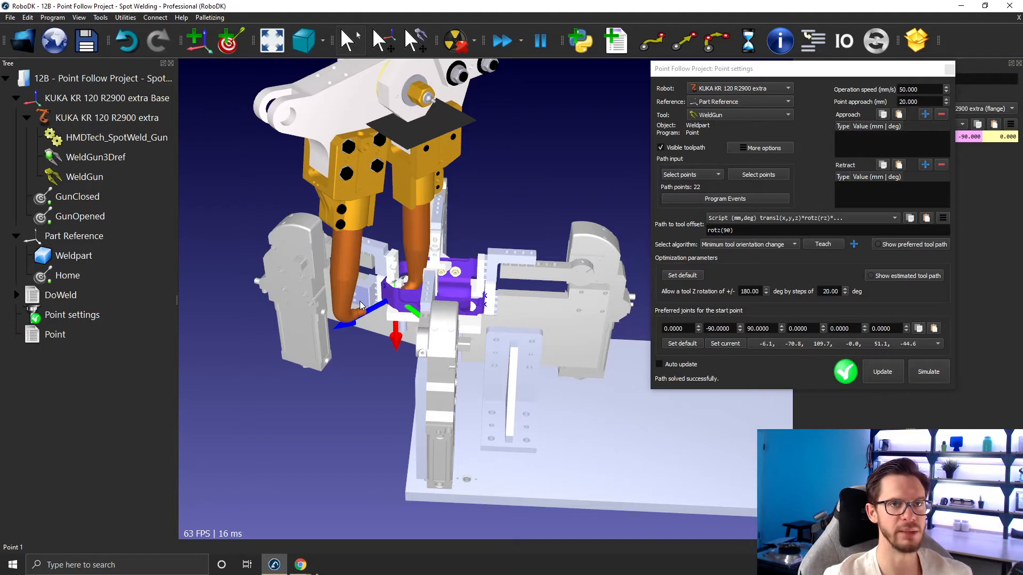
- Delete the Point settings project with its Point program and close the tool details
click(107, 321)
shift+click(106, 331)
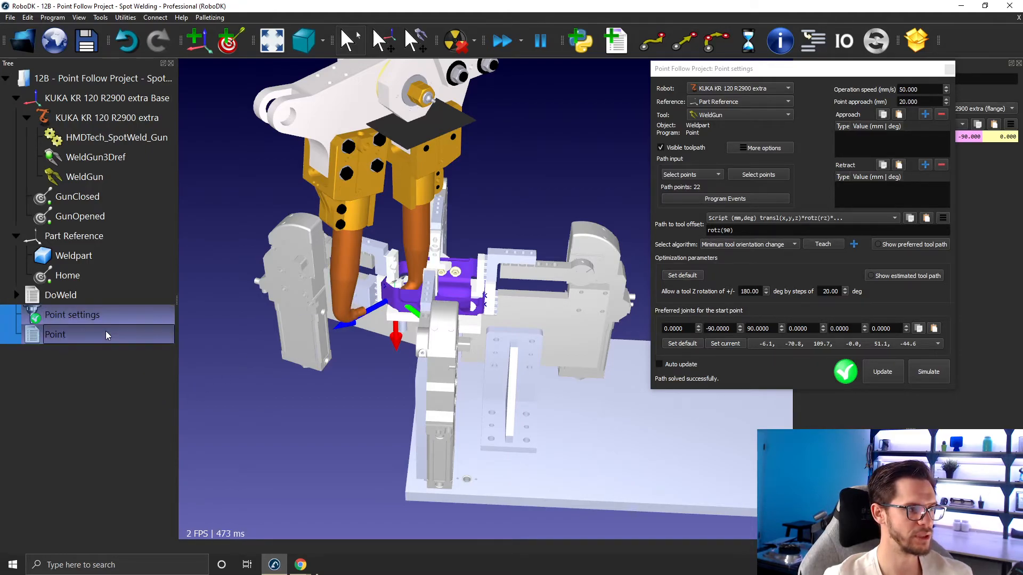
key(Delete)
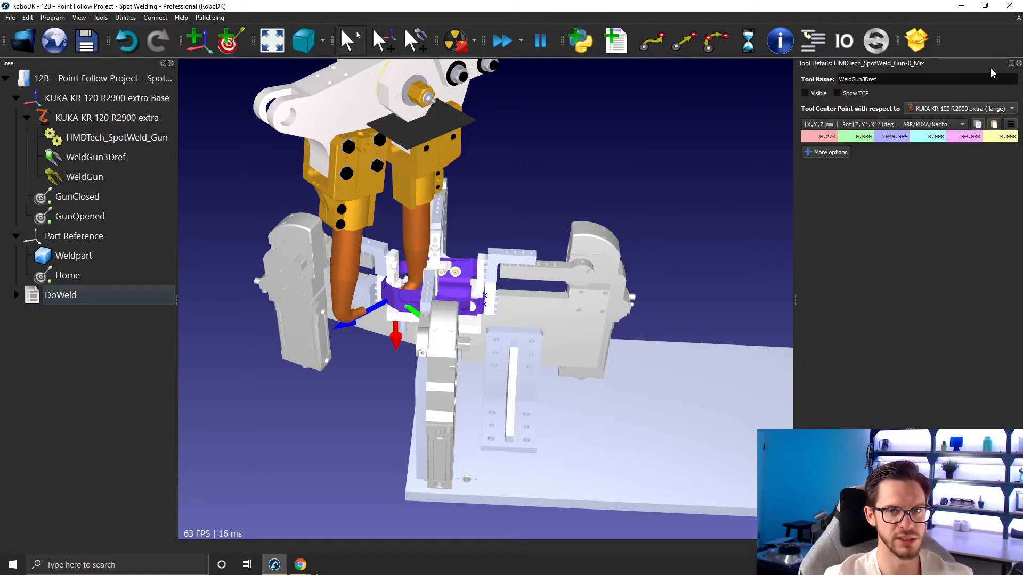
click(1019, 63)
- Move the robot to its home position and save the station
scroll(740, 184, down, 4)
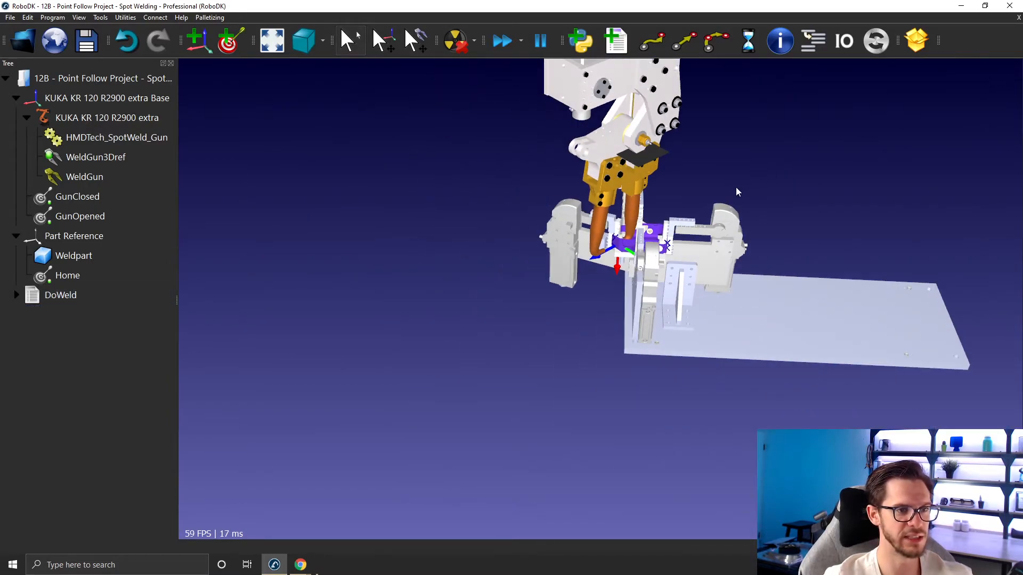
middle_drag(734, 186, 559, 371)
right_click(471, 162)
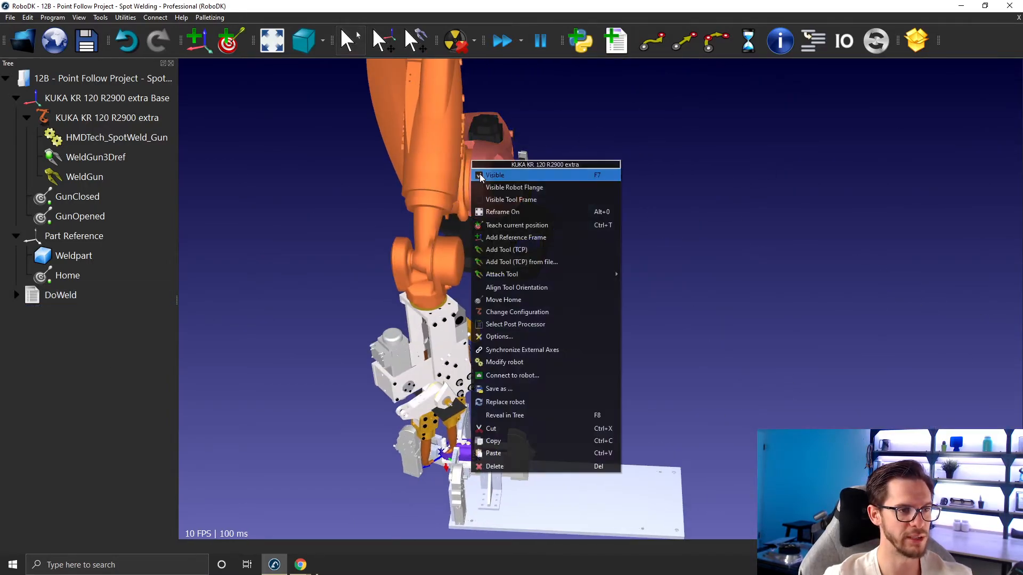
click(529, 303)
scroll(577, 337, down, 2)
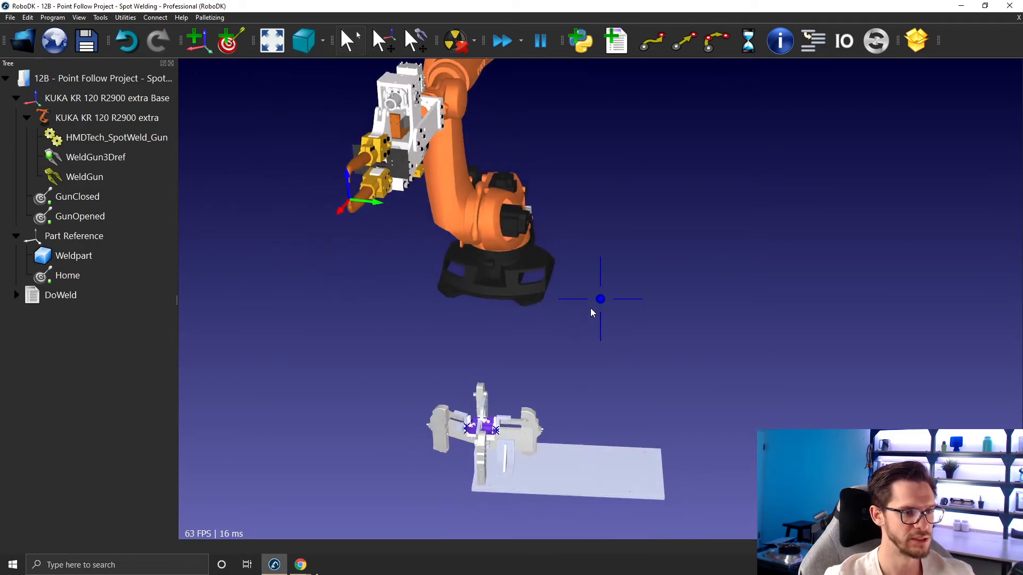
key(ctrl+s)
middle_drag(489, 374, 529, 340)
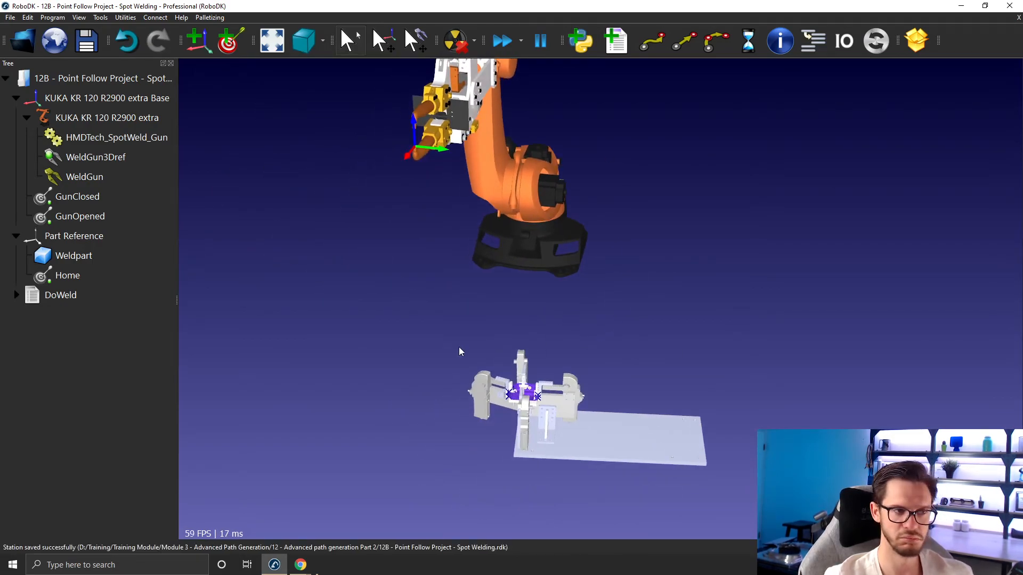
scroll(451, 395, up, 1)
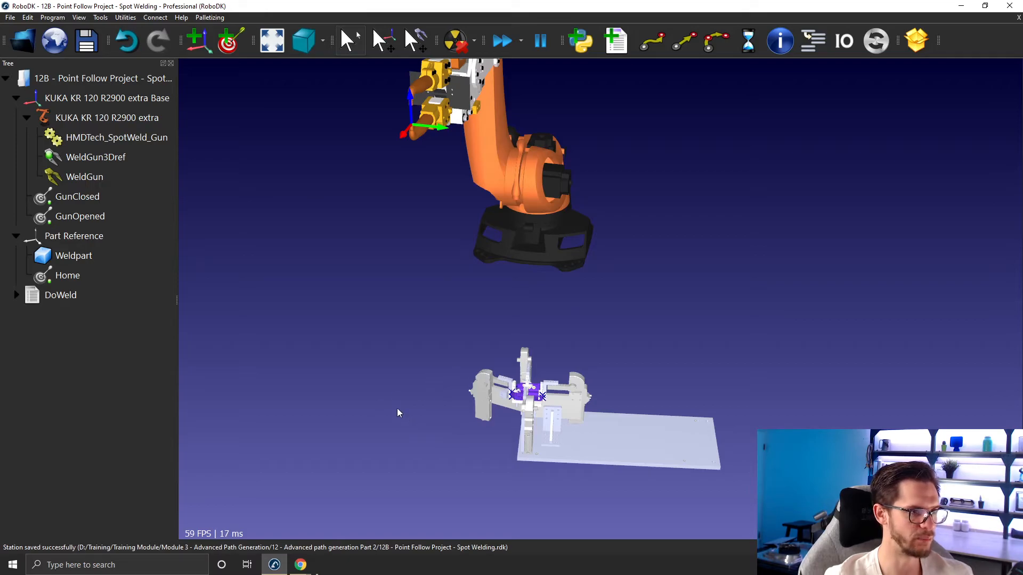
drag(456, 368, 503, 387)
scroll(525, 402, up, 2)
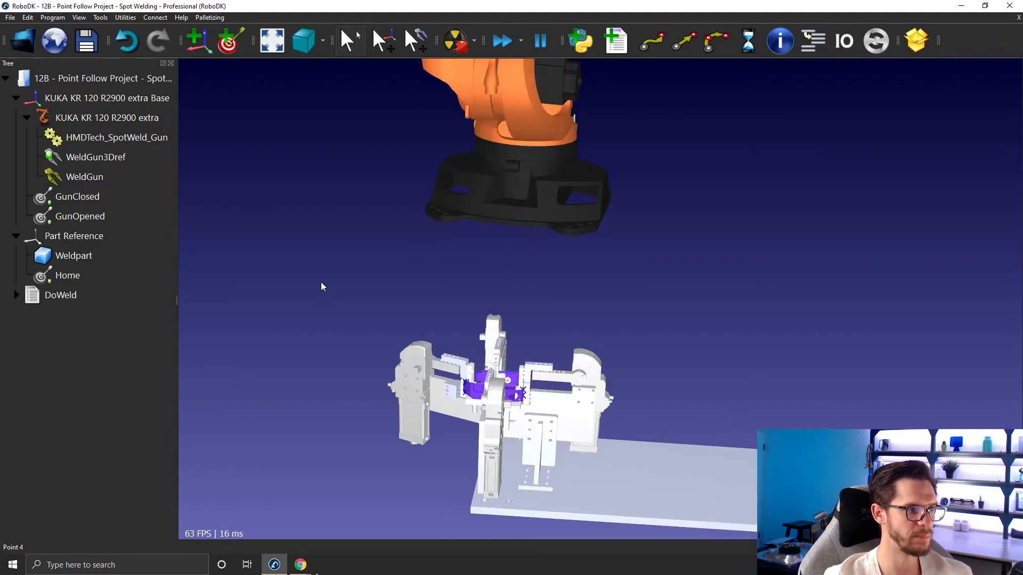
scroll(348, 256, down, 3)
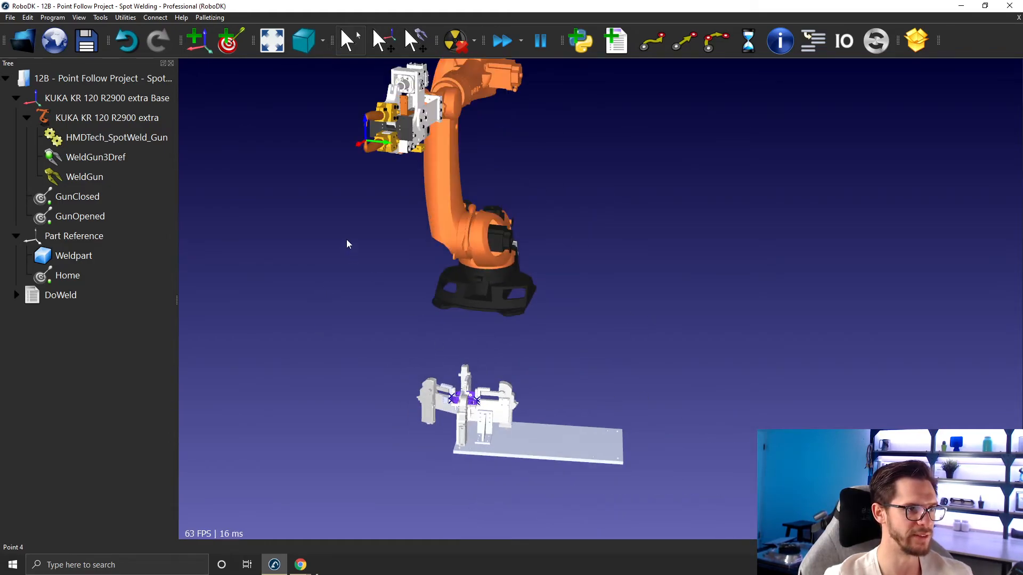
- Create a new point follow project and place its settings window clear of the fixture
scroll(312, 207, up, 1)
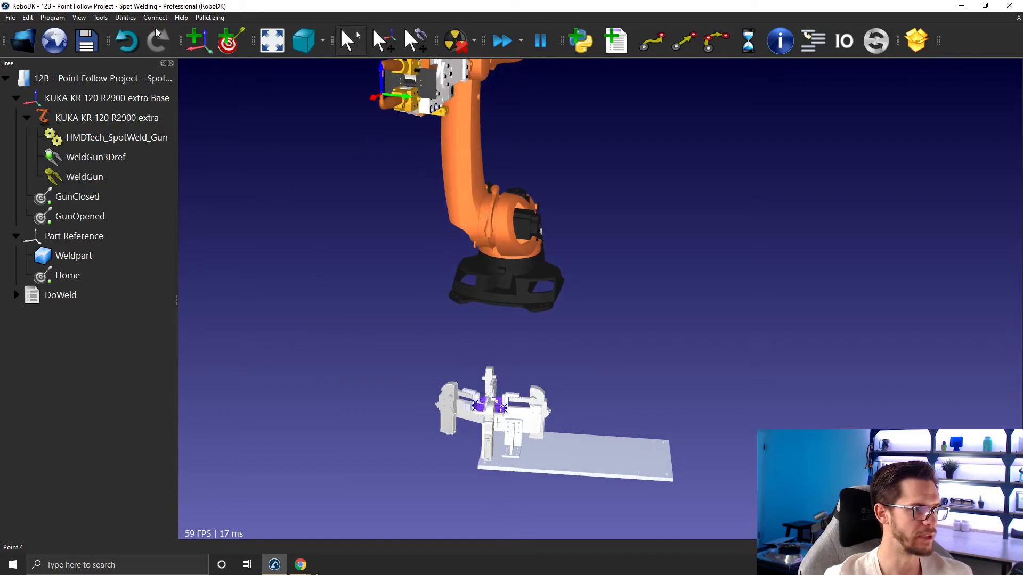
click(130, 18)
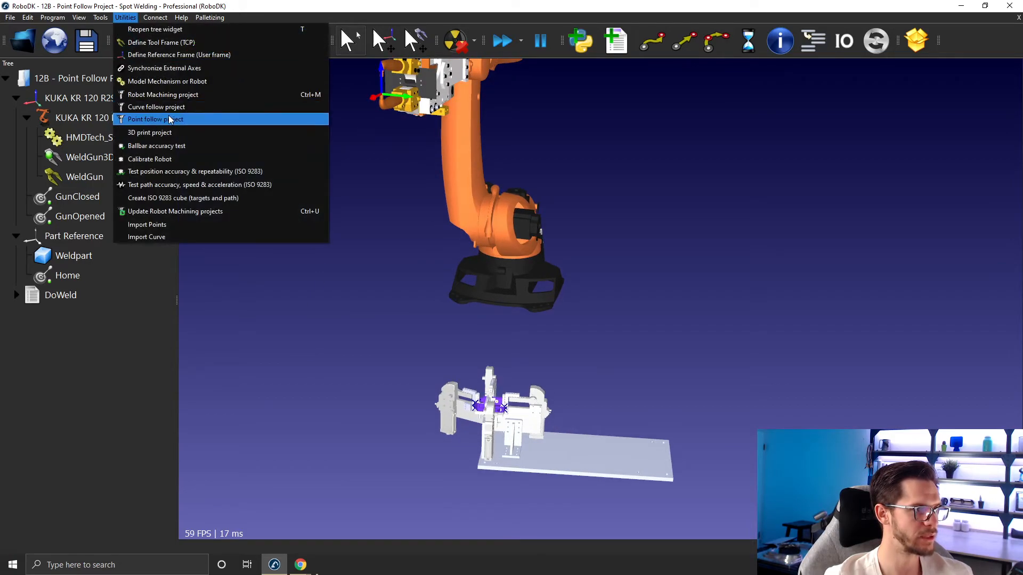
click(158, 118)
middle_drag(395, 316, 296, 227)
drag(642, 266, 864, 78)
- Select two weld points on the Weldpart's flange beside the rear clamp as the project's path input
middle_drag(375, 355, 520, 346)
right_drag(520, 347, 426, 404)
scroll(506, 353, up, 3)
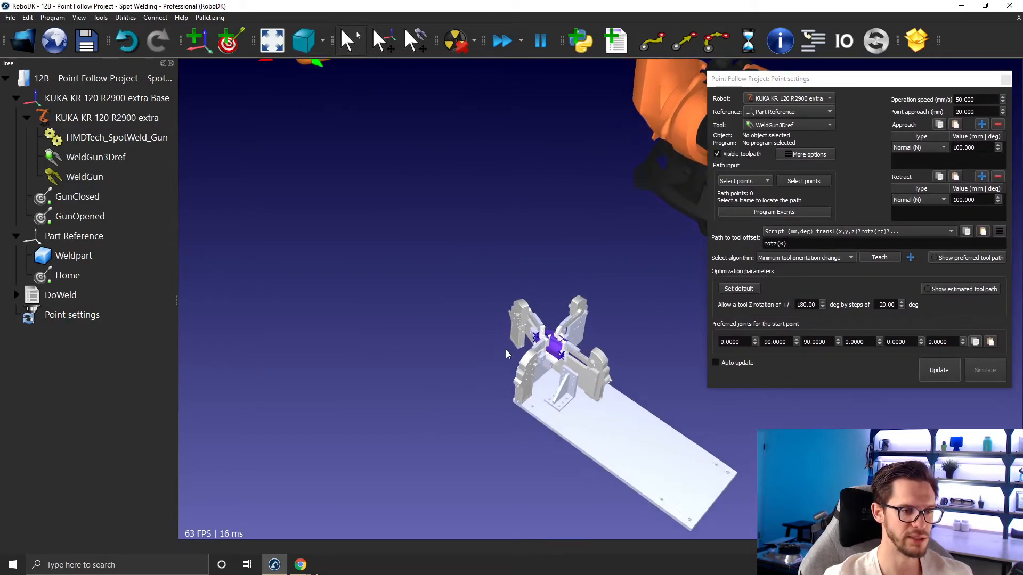
scroll(555, 331, up, 3)
click(798, 180)
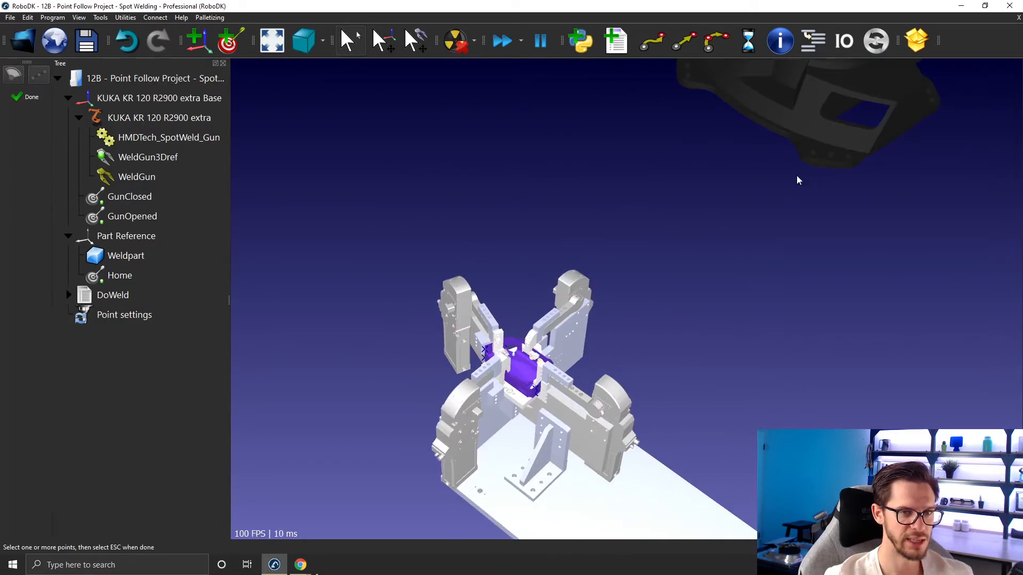
right_drag(484, 350, 379, 390)
scroll(464, 398, up, 5)
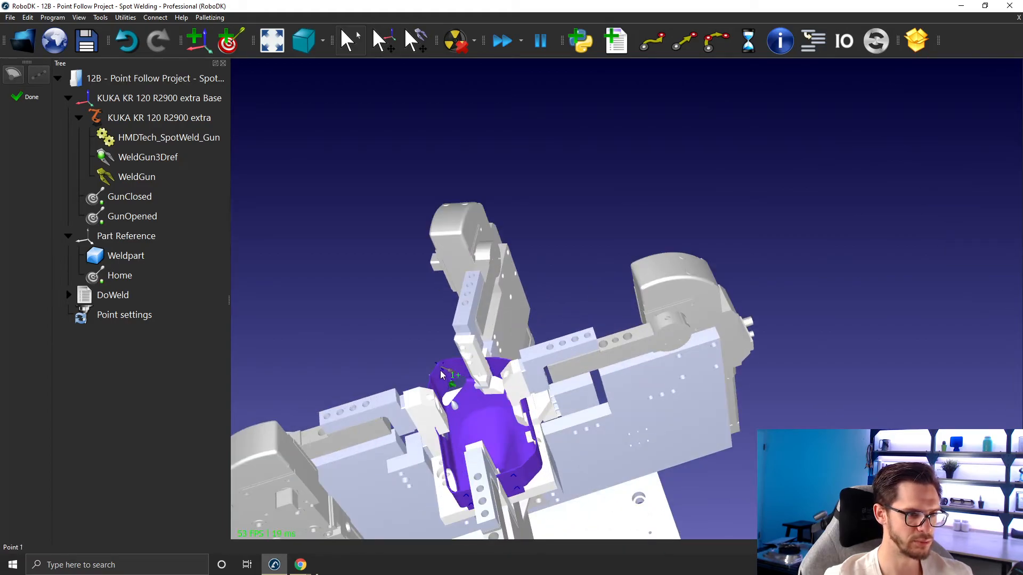
scroll(408, 370, up, 3)
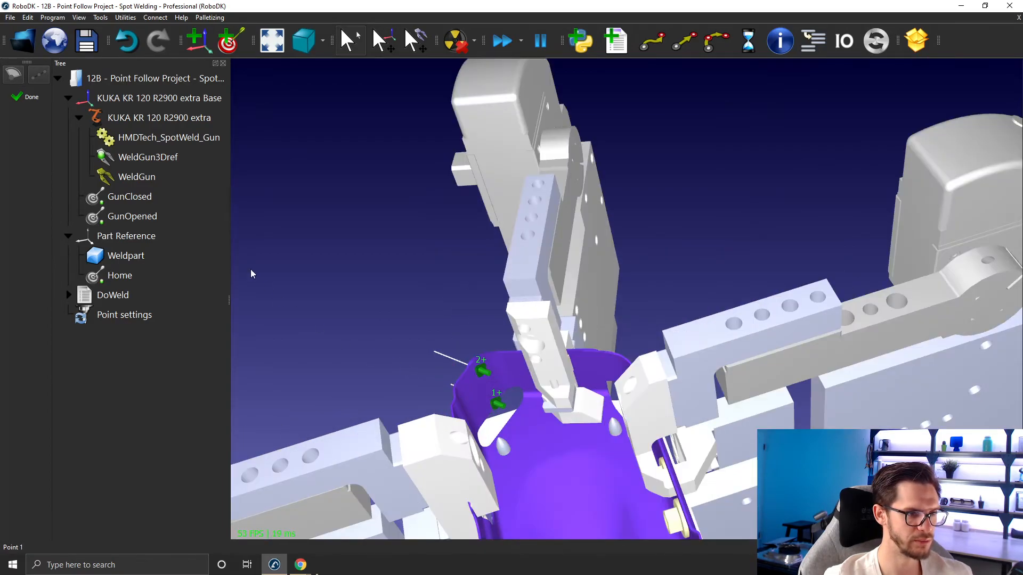
click(24, 97)
- Show the preferred tool path and set the path to tool offset to rotz(90)
scroll(579, 241, up, 3)
scroll(598, 296, down, 5)
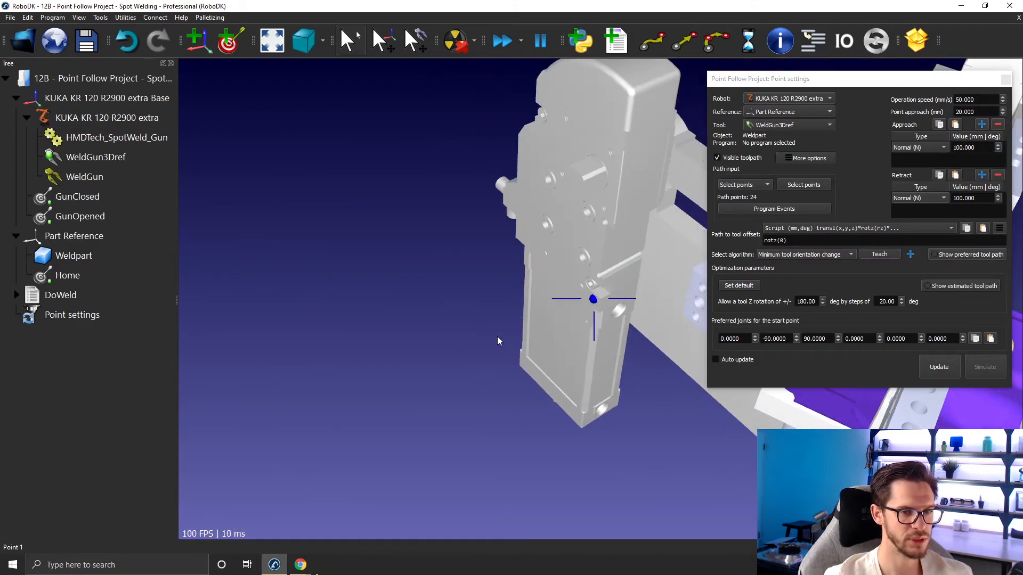
click(935, 254)
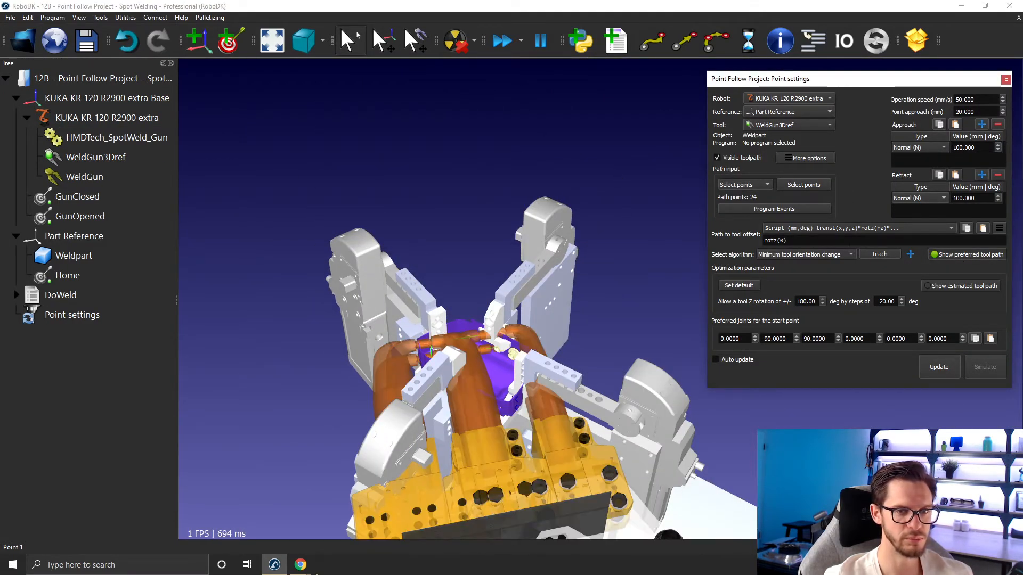
click(794, 255)
click(794, 242)
scroll(794, 242, up, 13)
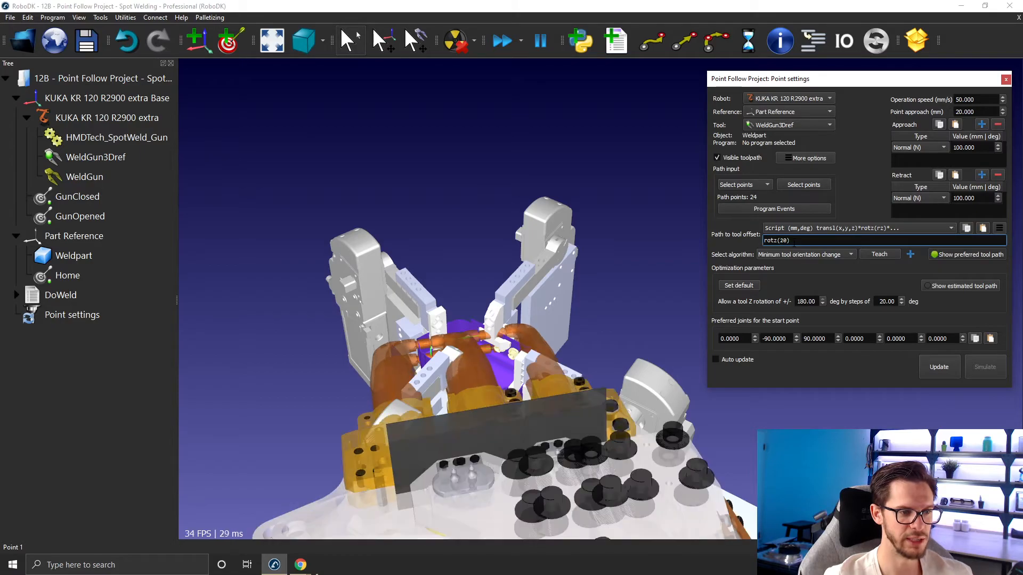
scroll(794, 242, up, 5)
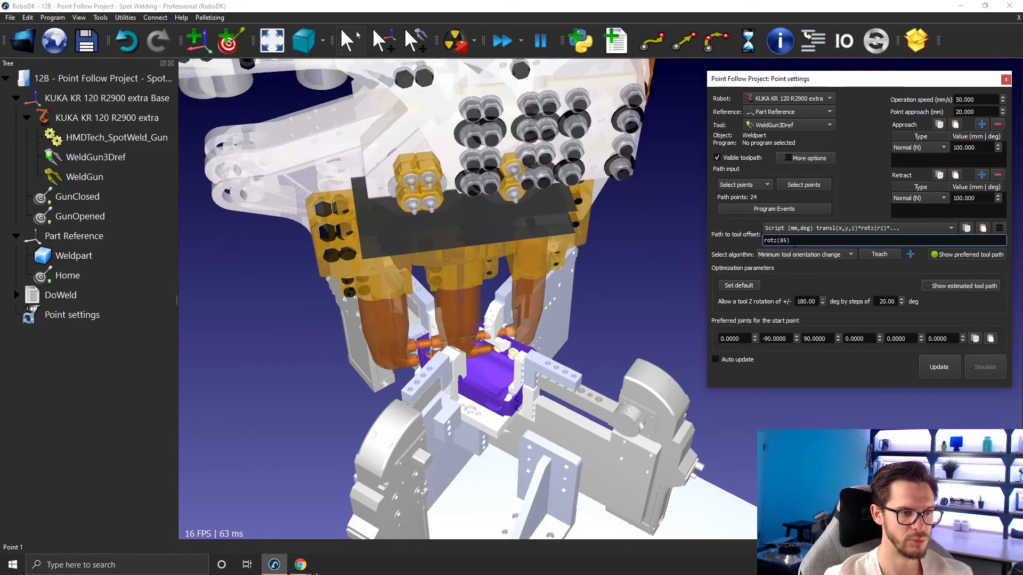
drag(583, 317, 708, 325)
- Update and simulate the point project with WeldGun3Dref, and again with its tool changed to WeldGun
click(941, 368)
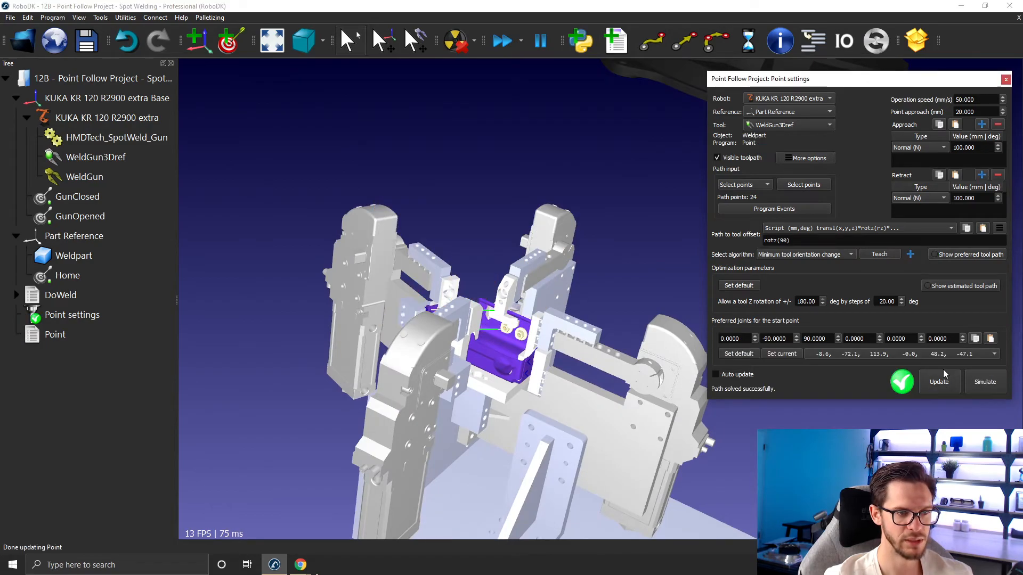
click(975, 379)
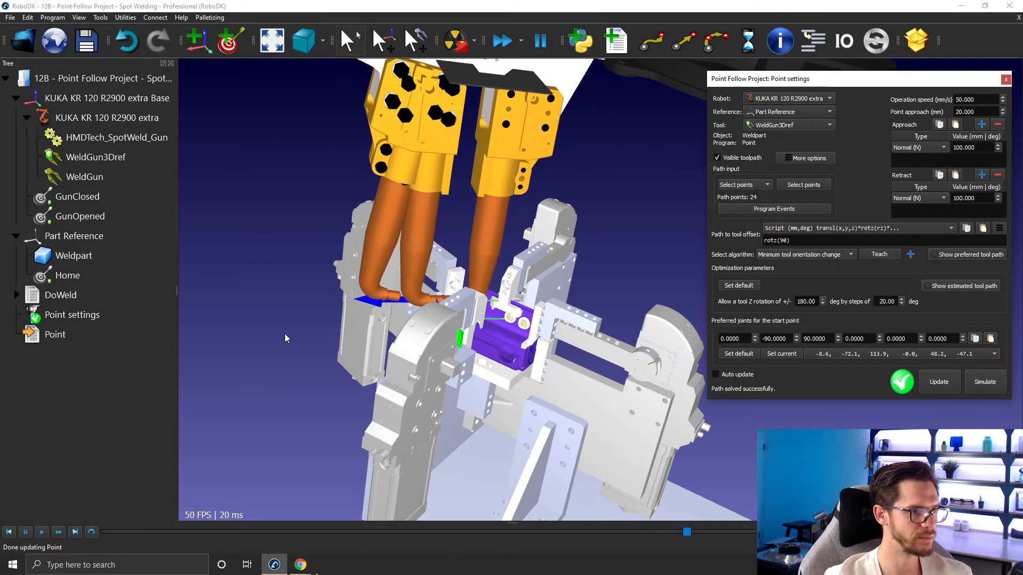
scroll(803, 127, down, 1)
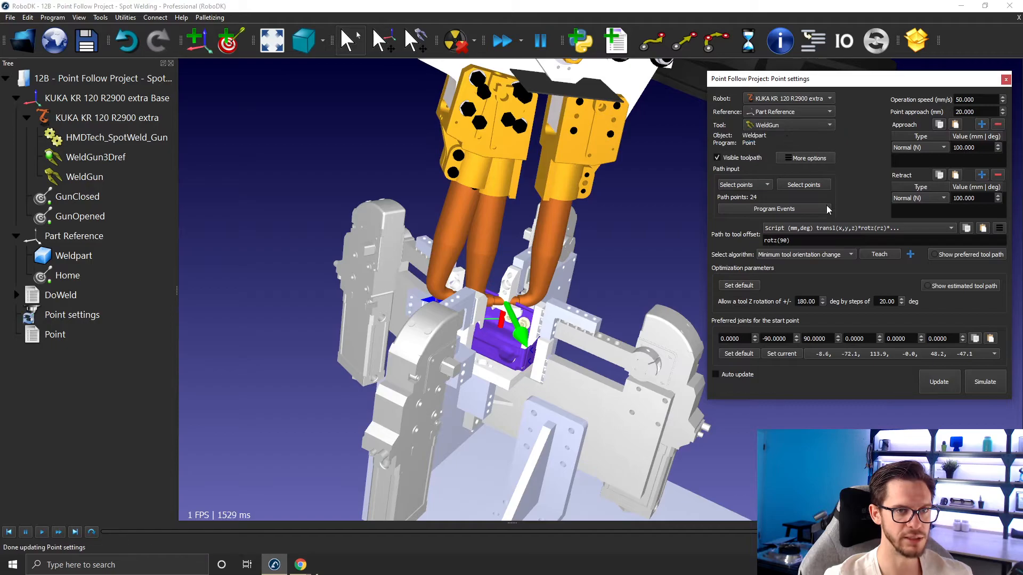
click(938, 382)
click(986, 383)
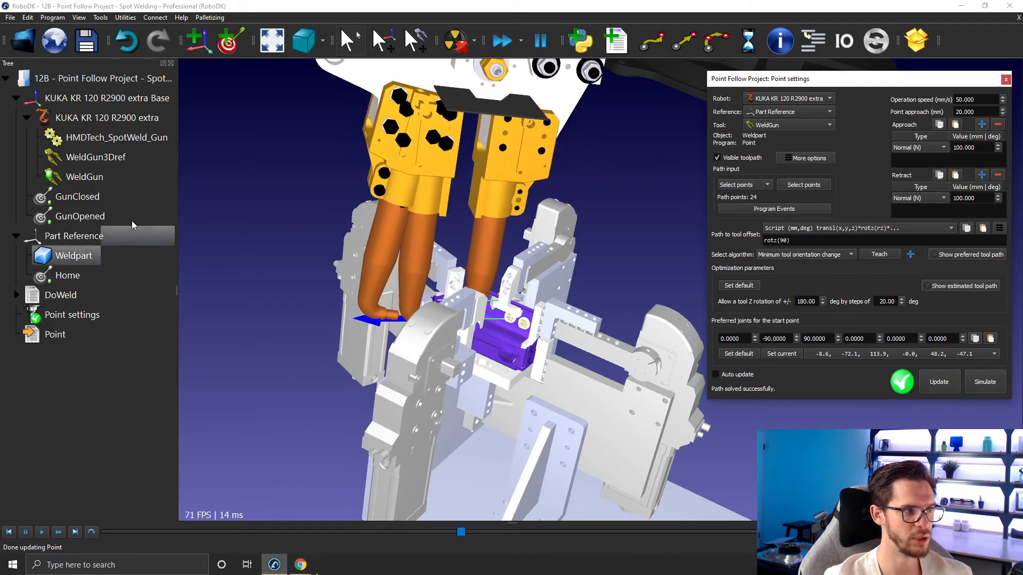
- Hide the WeldGun3Dref tool and place WeldGun above it in the station tree
right_click(104, 155)
click(124, 165)
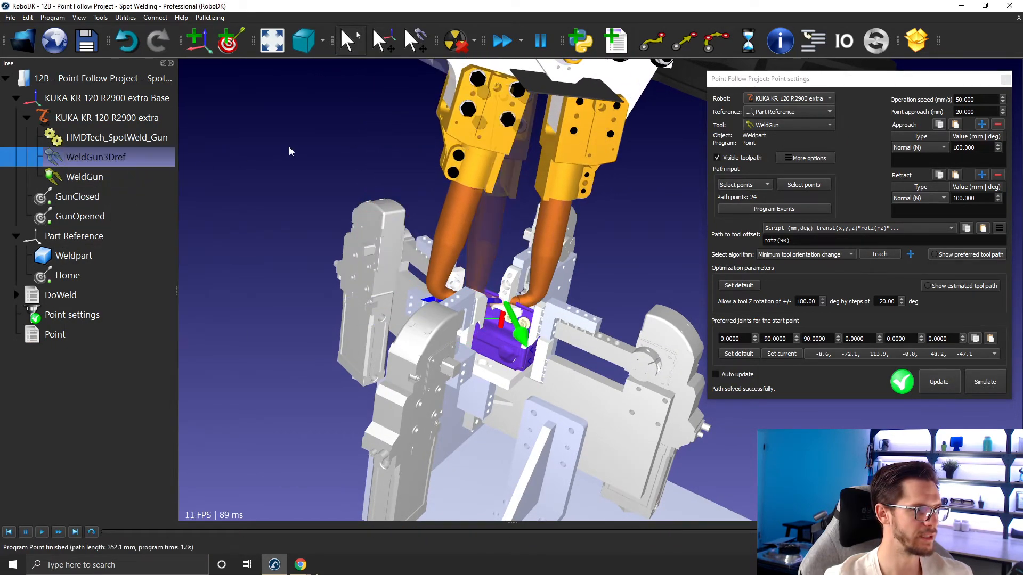
drag(75, 179, 83, 144)
drag(314, 223, 295, 268)
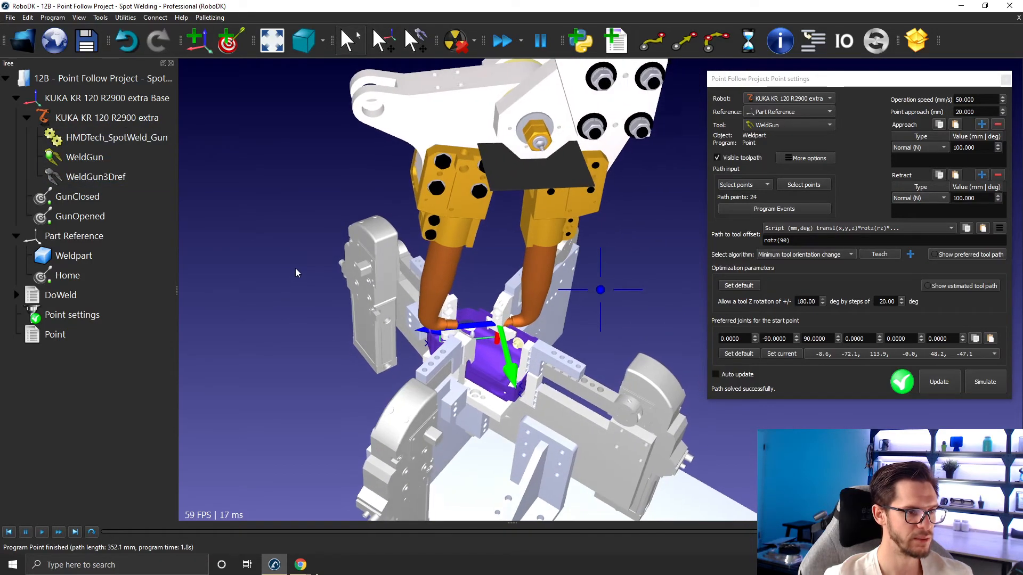
- Close the project settings and examine the gun tips and approach path around the clamps
click(1005, 81)
scroll(436, 316, up, 3)
right_drag(436, 316, 604, 190)
scroll(612, 216, down, 3)
middle_drag(626, 247, 547, 298)
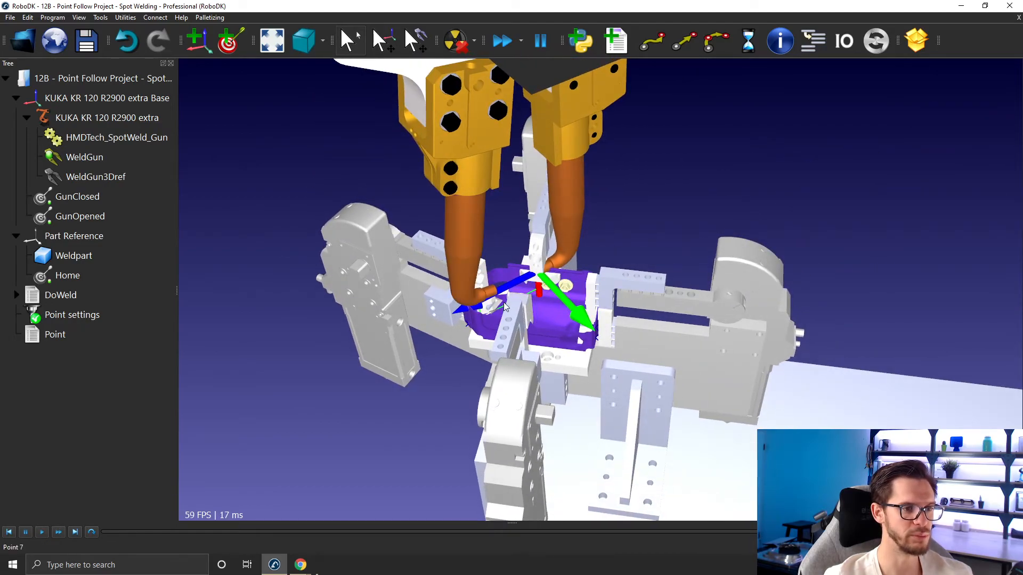
scroll(524, 269, up, 5)
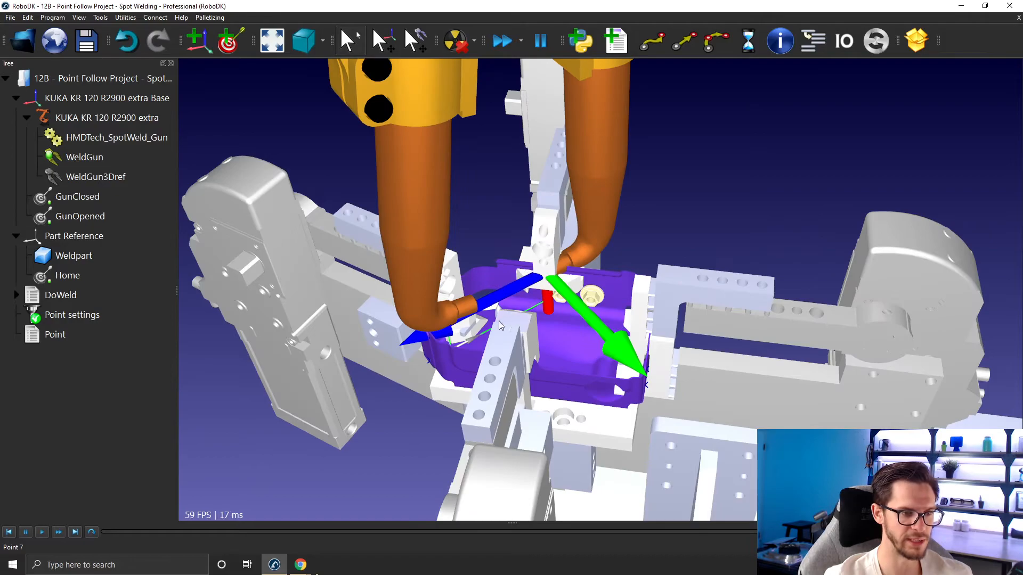
scroll(684, 232, down, 4)
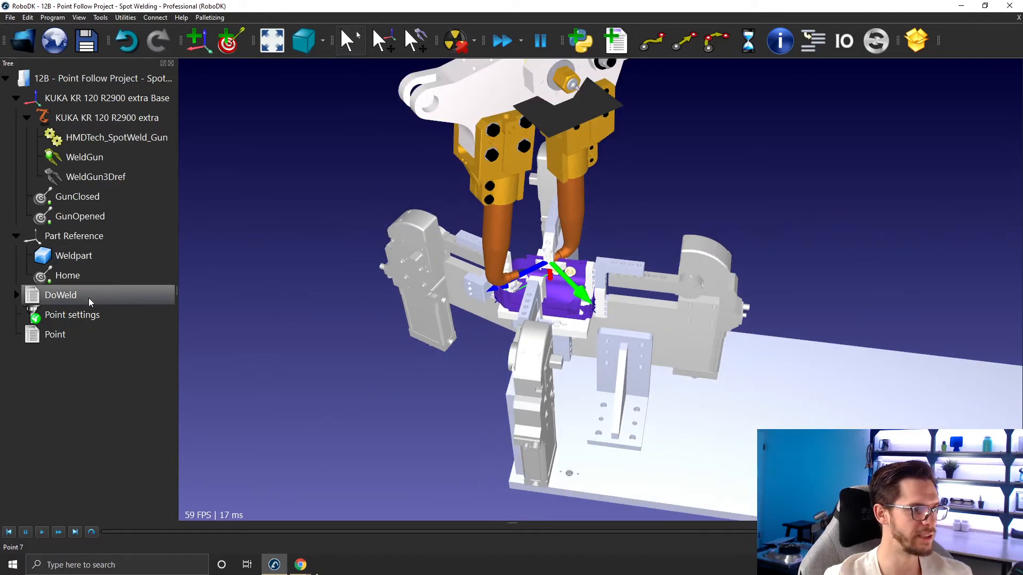
- Set the Normal approach and Normal retract of the Point settings project to 10 mm and update the program
click(90, 314)
double_click(89, 313)
drag(673, 267, 843, 79)
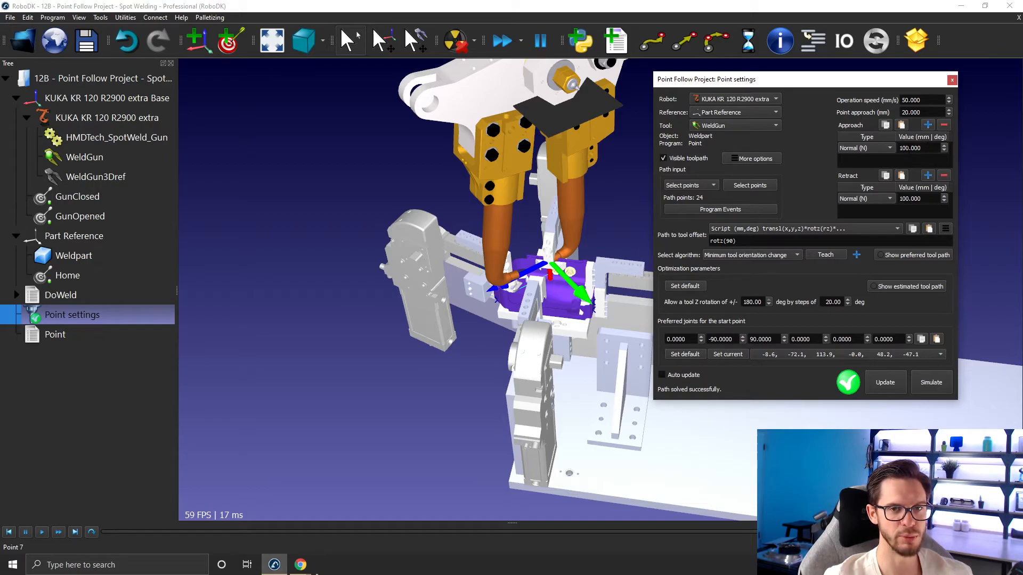
key(BackSpace)
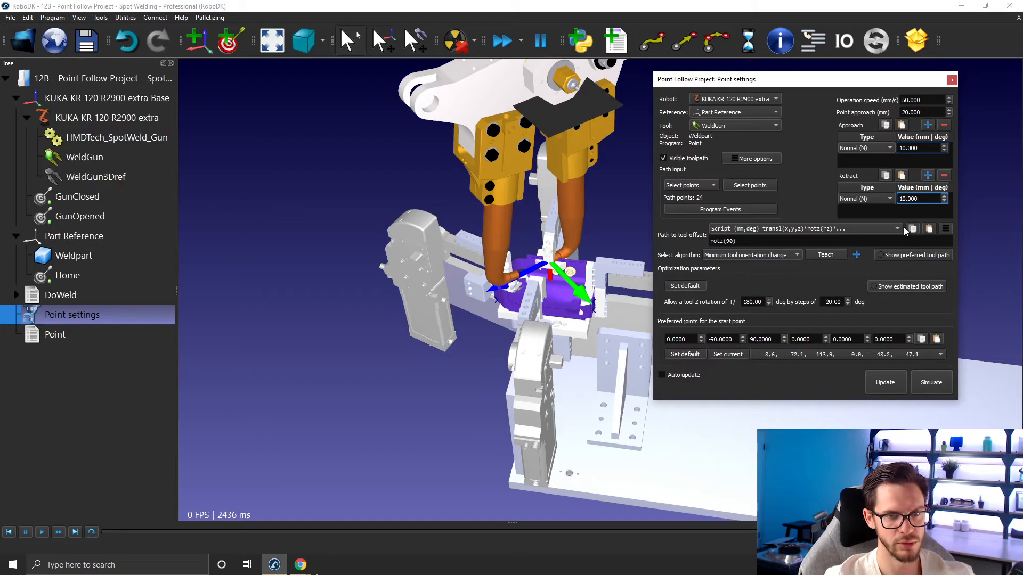
click(895, 374)
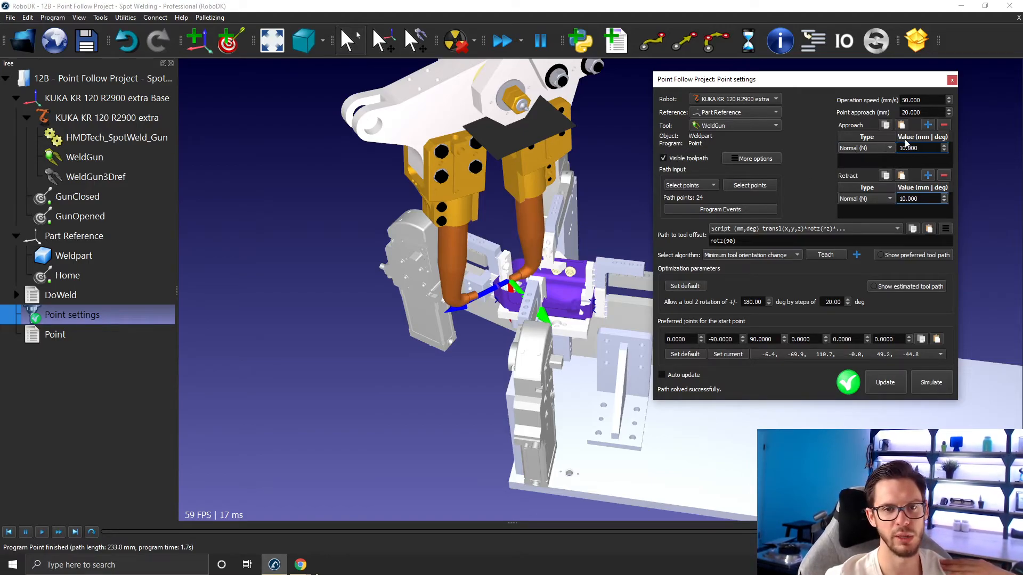
- Add a second 100 mm approach move along [0, 0, +Z], copy the approach to the retract, and update and simulate
click(927, 126)
click(889, 161)
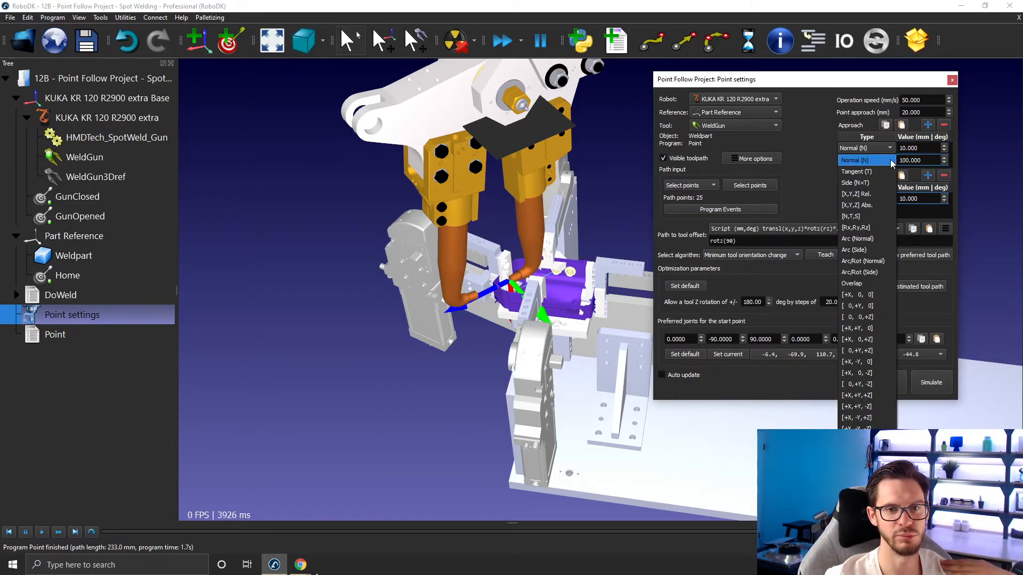
click(865, 317)
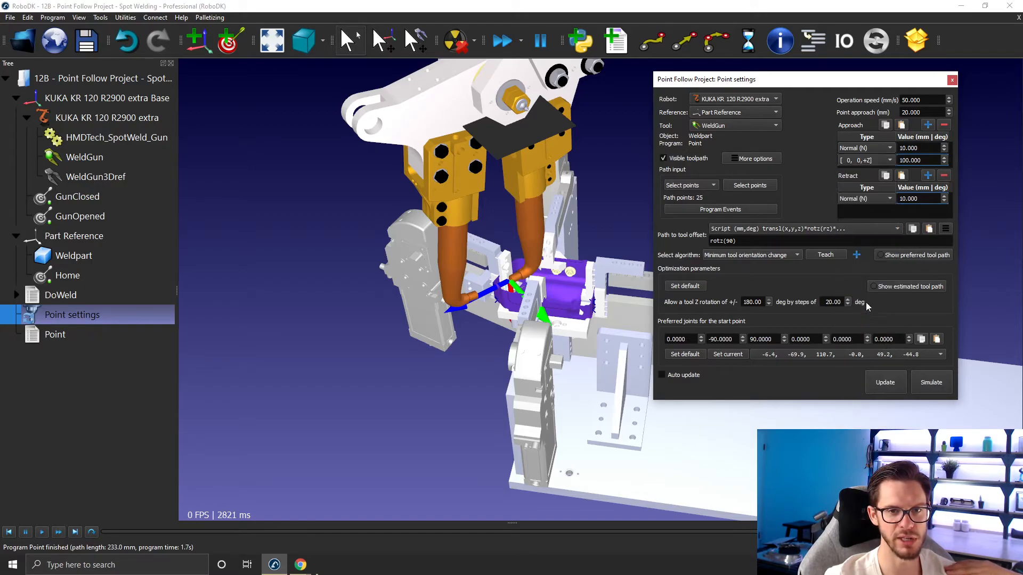
click(902, 176)
click(884, 385)
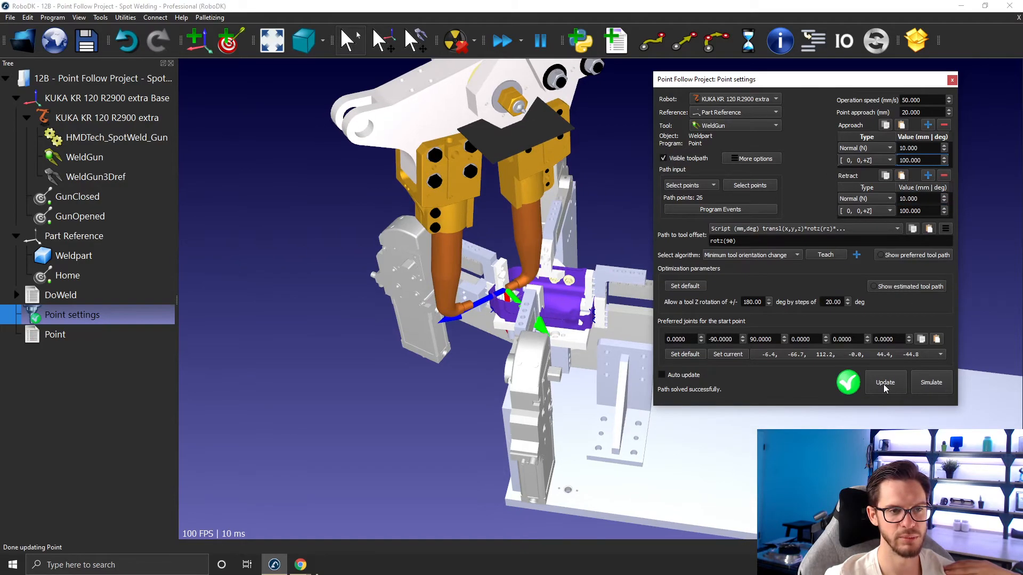
click(916, 380)
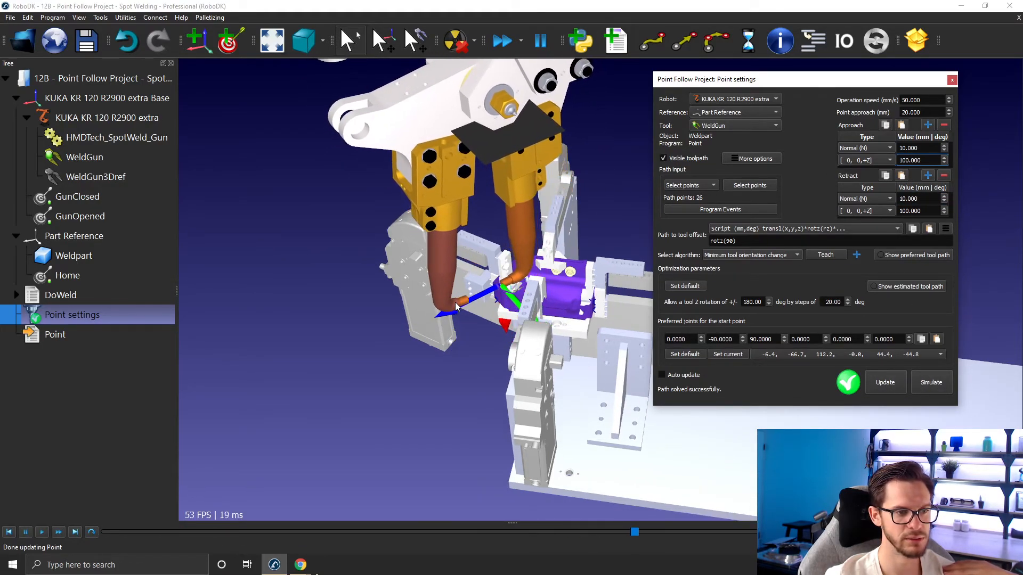
- Show the Part Reference frame and examine its Z direction against the gun's retract path
scroll(558, 315, up, 5)
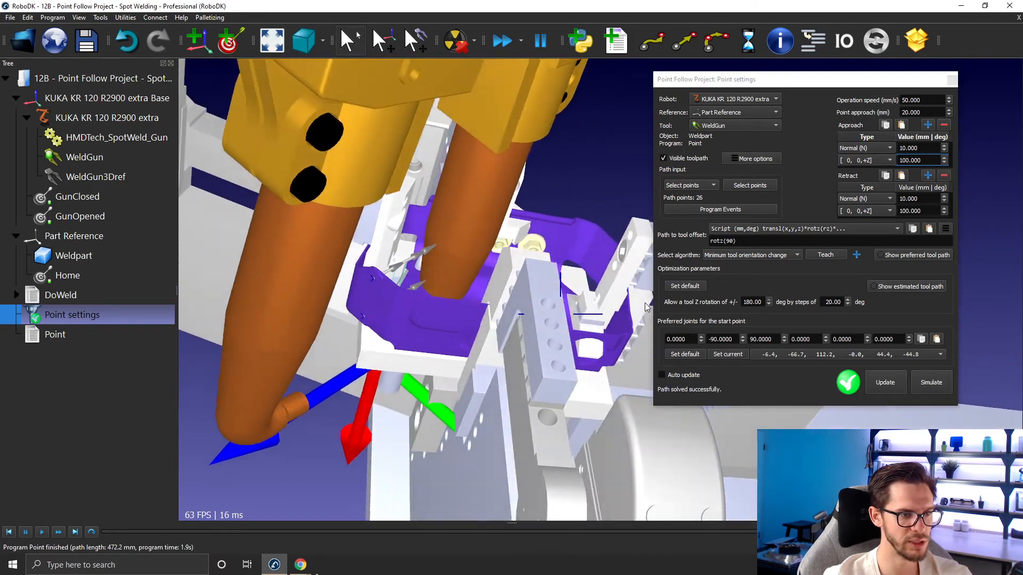
right_drag(645, 307, 543, 240)
scroll(544, 244, down, 5)
right_drag(458, 392, 523, 276)
scroll(526, 314, down, 6)
right_drag(531, 398, 368, 325)
right_click(110, 238)
click(133, 251)
click(365, 294)
right_drag(423, 305, 488, 398)
scroll(389, 245, up, 6)
right_drag(388, 245, 420, 311)
- Set the [0, 0, +Z] approach and retract values to -100 mm and inspect the resulting path
click(922, 167)
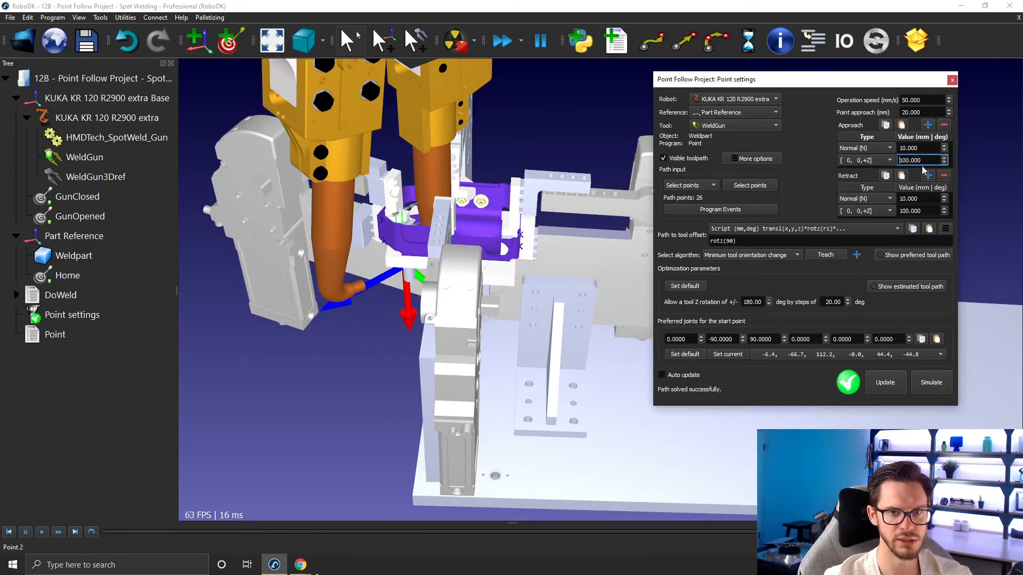
text(-)
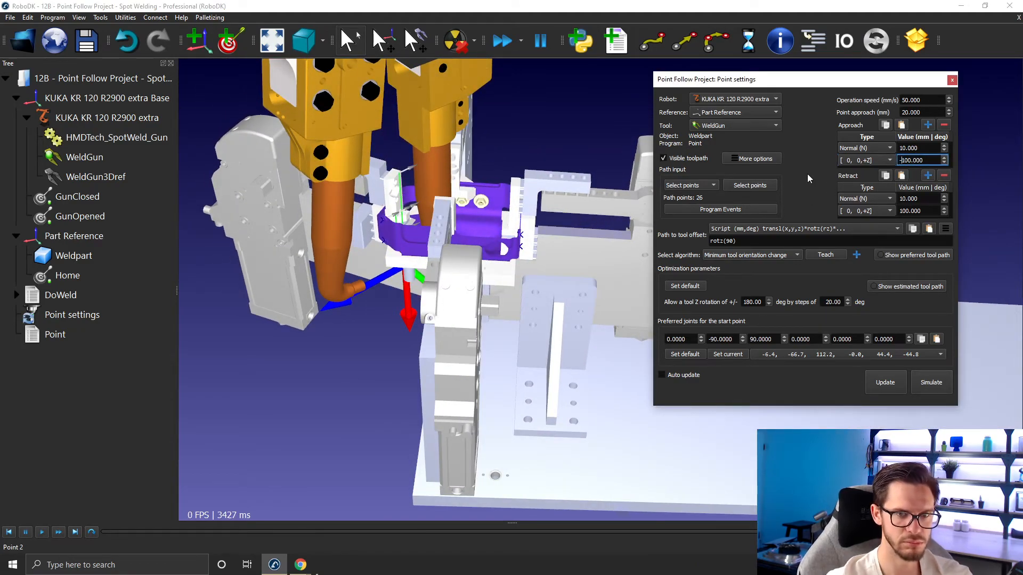
click(899, 211)
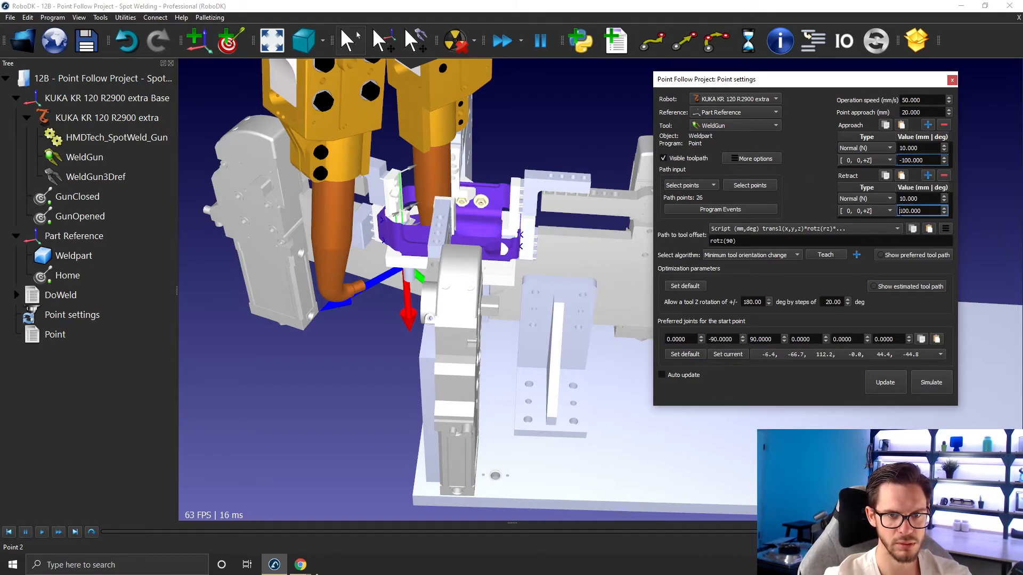
text(-)
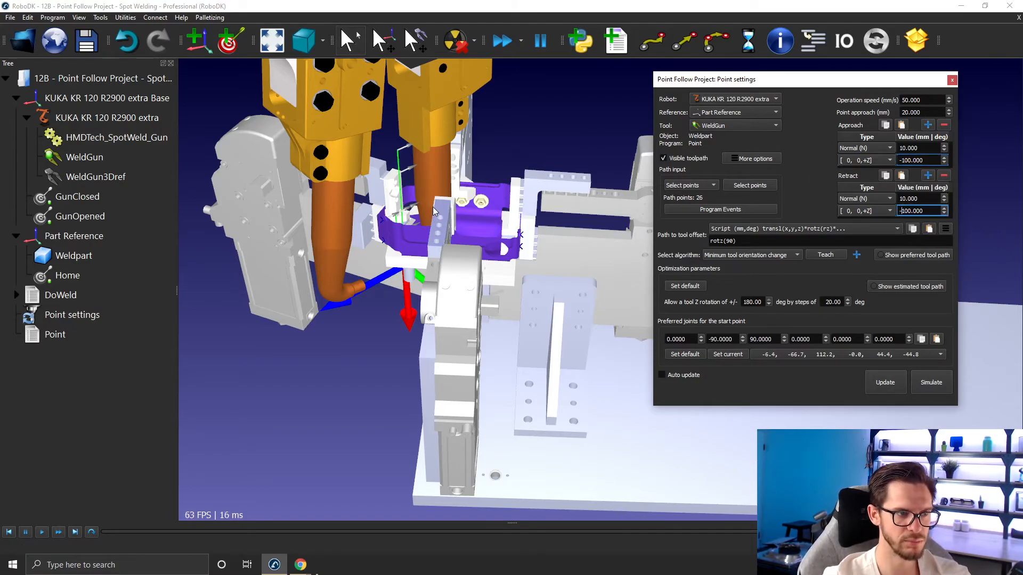
scroll(402, 183, up, 5)
right_drag(402, 183, 425, 103)
scroll(413, 181, down, 5)
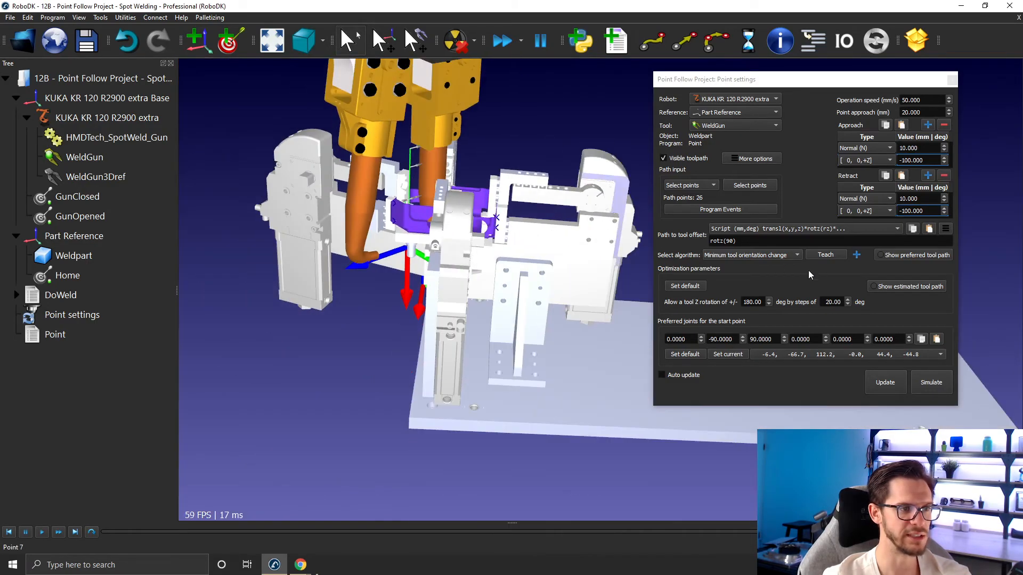
- Set the [0, 0, +Z] approach and retract values to -200 mm, then update and simulate the program
click(908, 210)
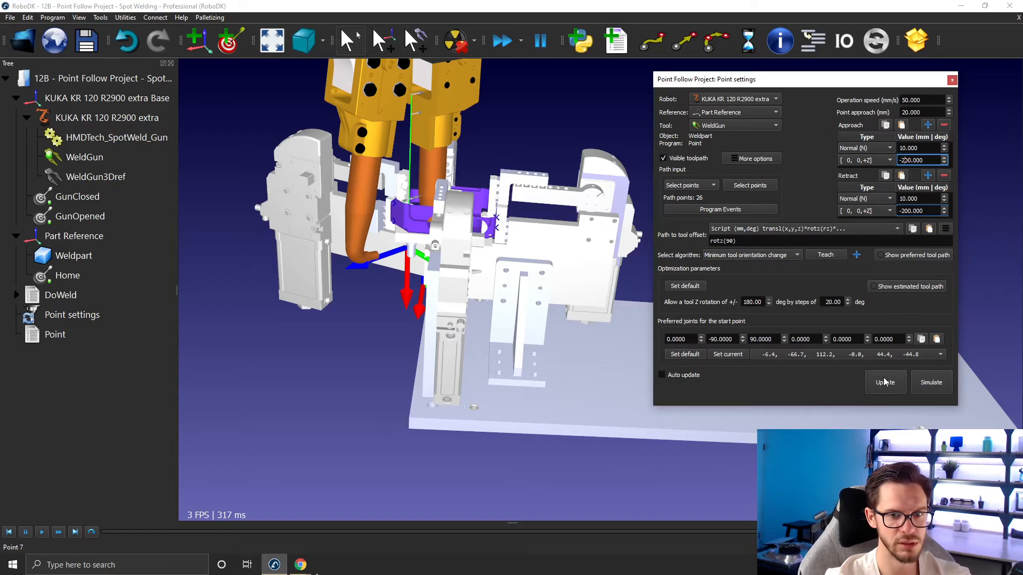
click(931, 382)
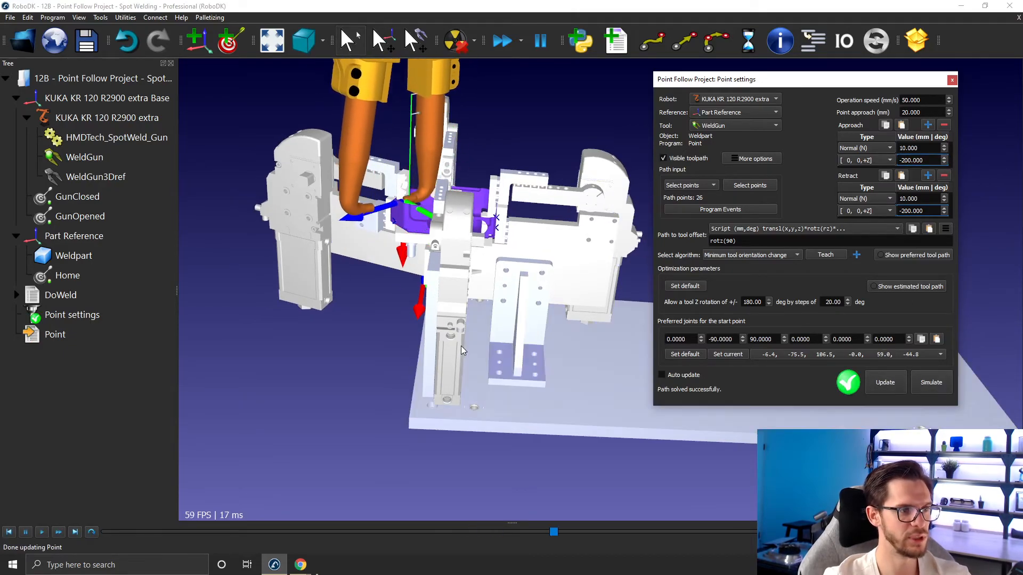
- Rename the Point settings project as Weld settings
scroll(471, 337, down, 5)
mouse_move(432, 294)
right_down()
mouse_move(376, 316)
mouse_move(441, 297)
right_up()
scroll(437, 280, up, 1)
scroll(438, 282, up, 2)
click(69, 315)
click(67, 314)
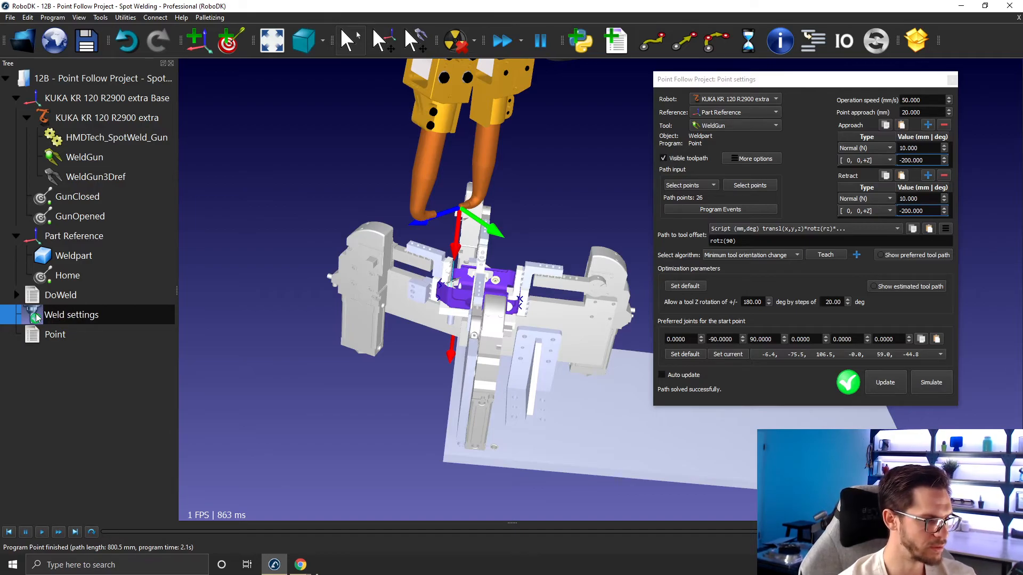
- Rename the first point follow project as Weld1 settings and update its program
key(Return)
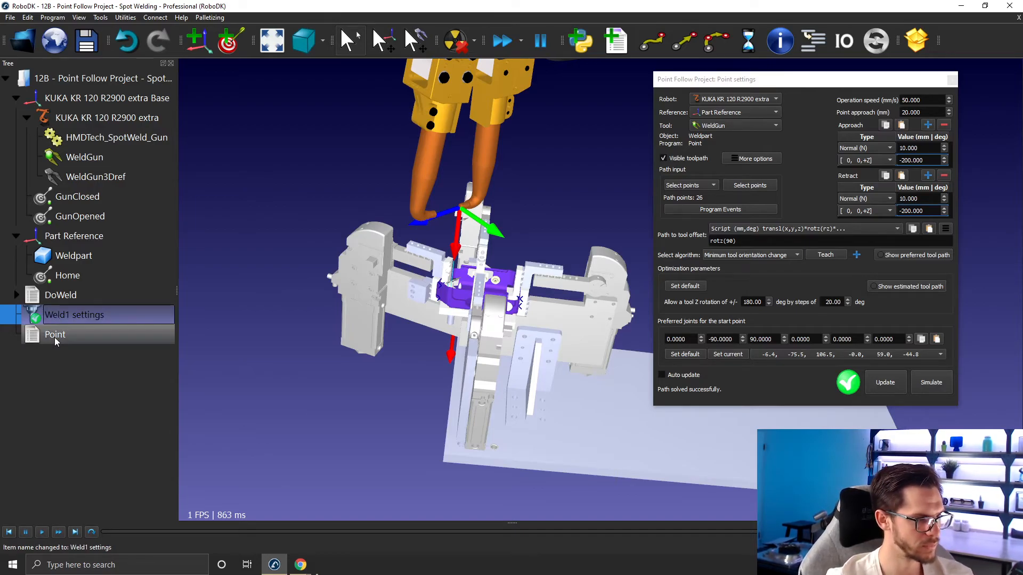
right_click(50, 321)
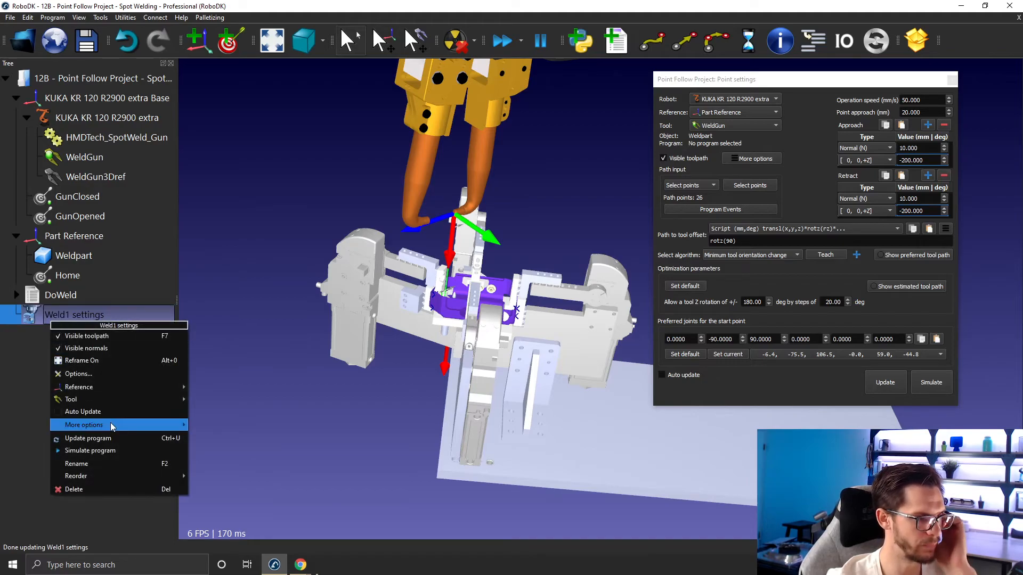
click(108, 437)
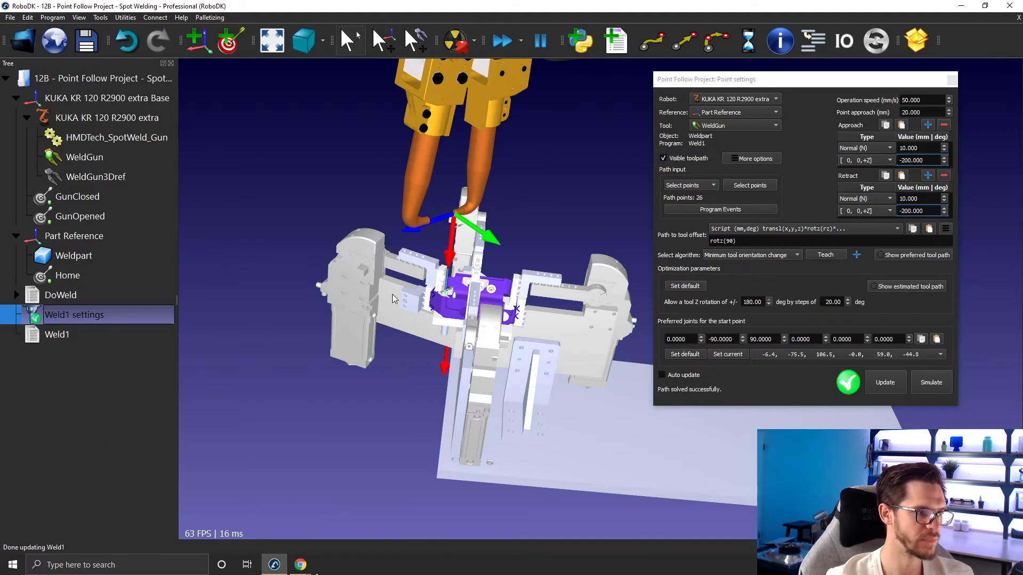
click(952, 80)
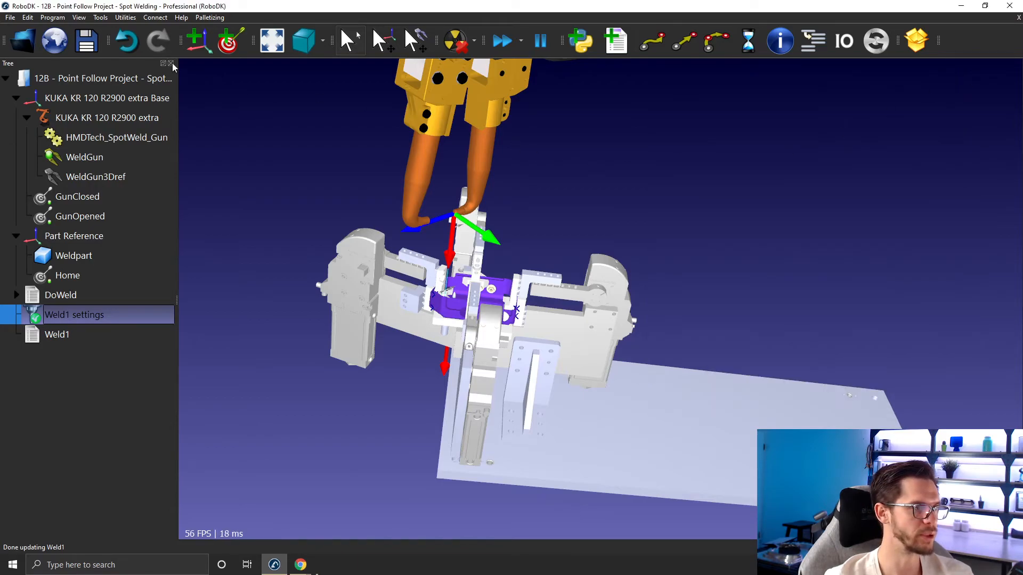
- Create a second point follow project and select the group of weld points on the Weldpart's edge beside the clamp as its path
click(126, 17)
click(149, 120)
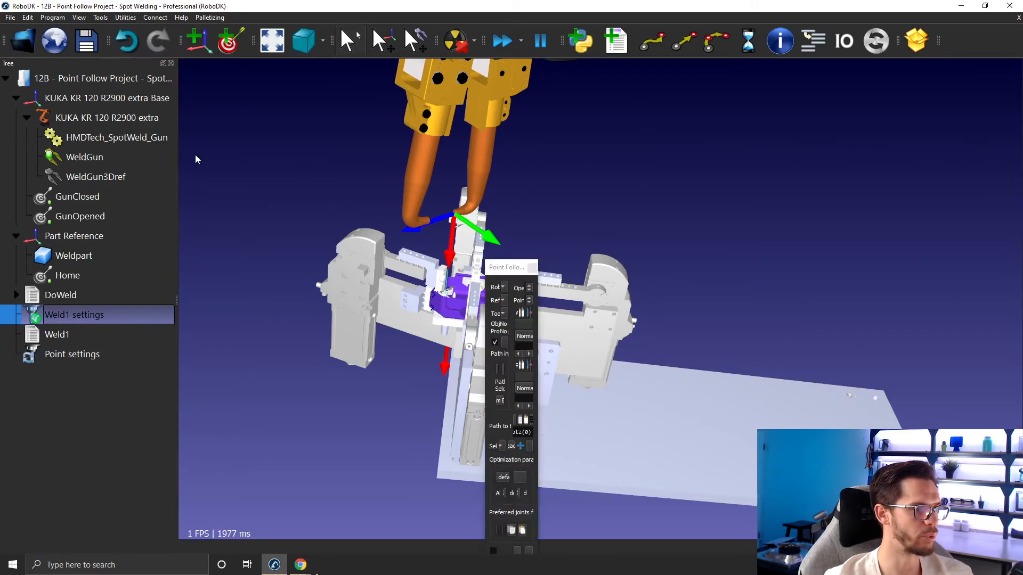
drag(573, 267, 729, 133)
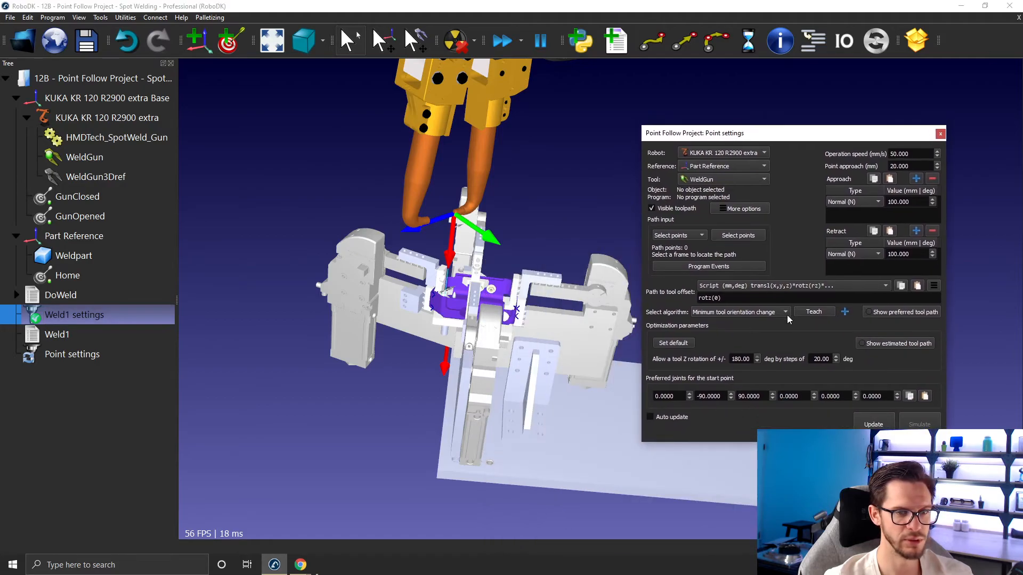
click(748, 237)
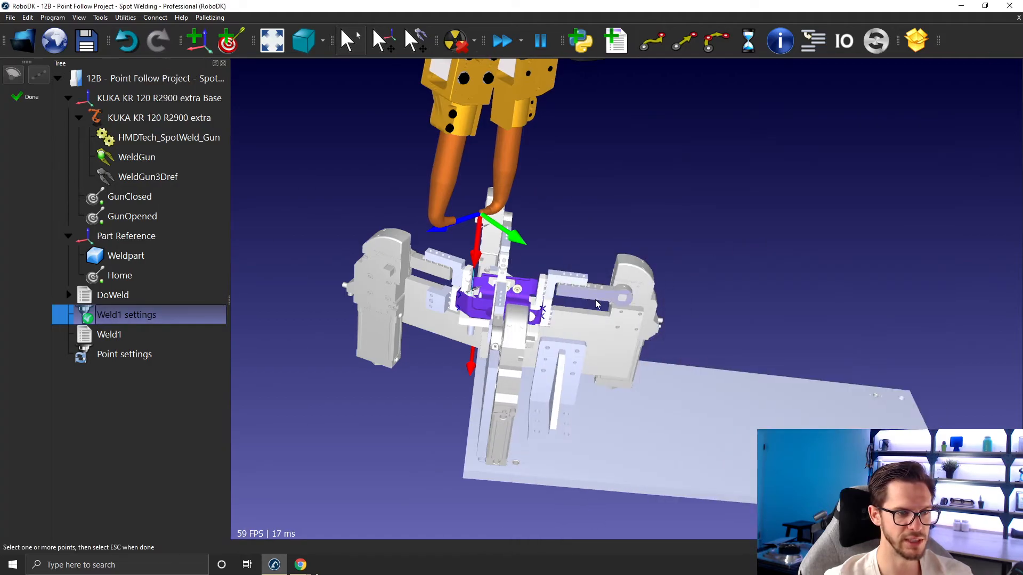
click(545, 317)
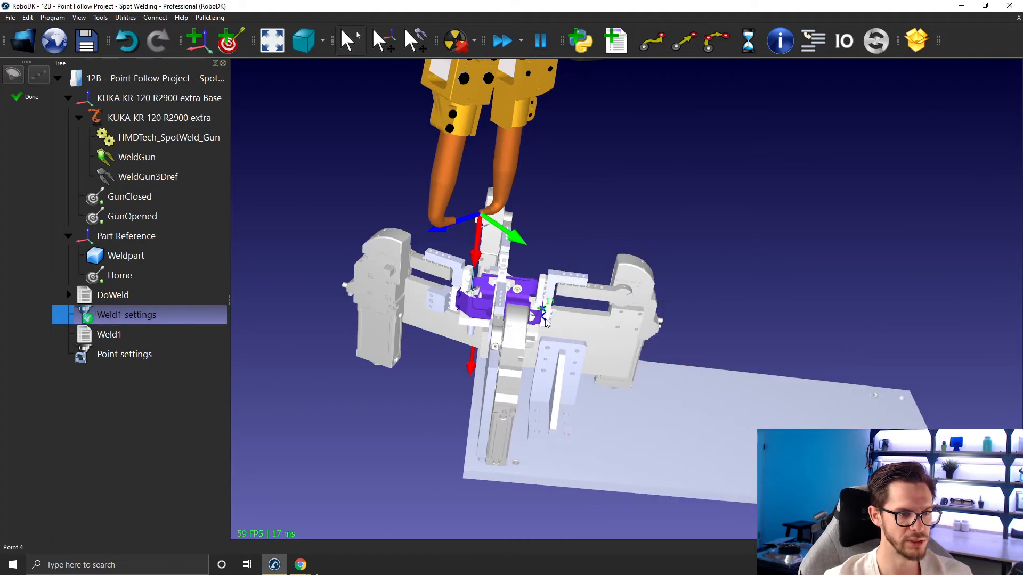
click(29, 97)
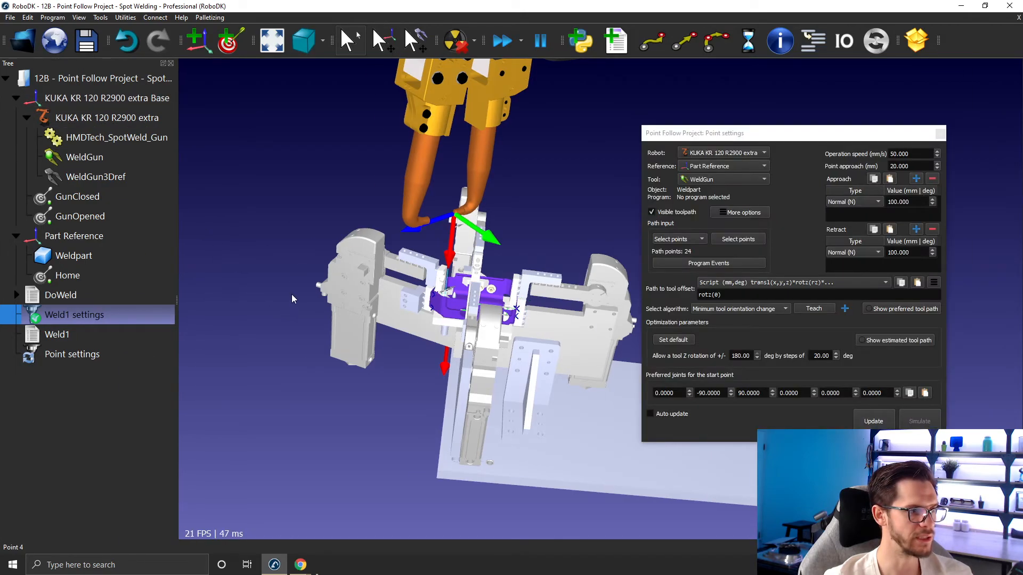
- Rename the second point follow project as Weld2 settings and close its settings window
click(63, 355)
click(63, 354)
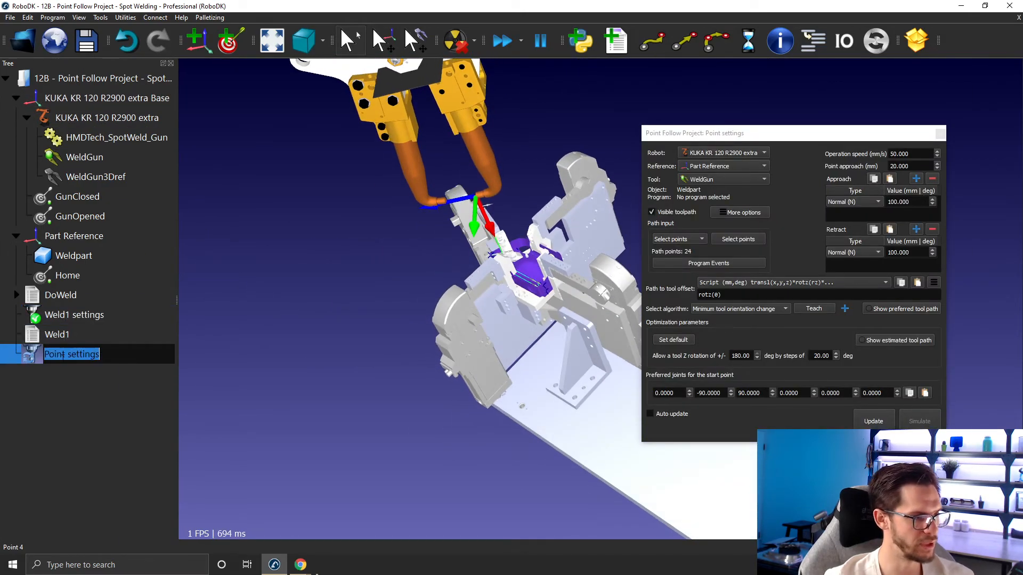
text(Weld2)
key(Return)
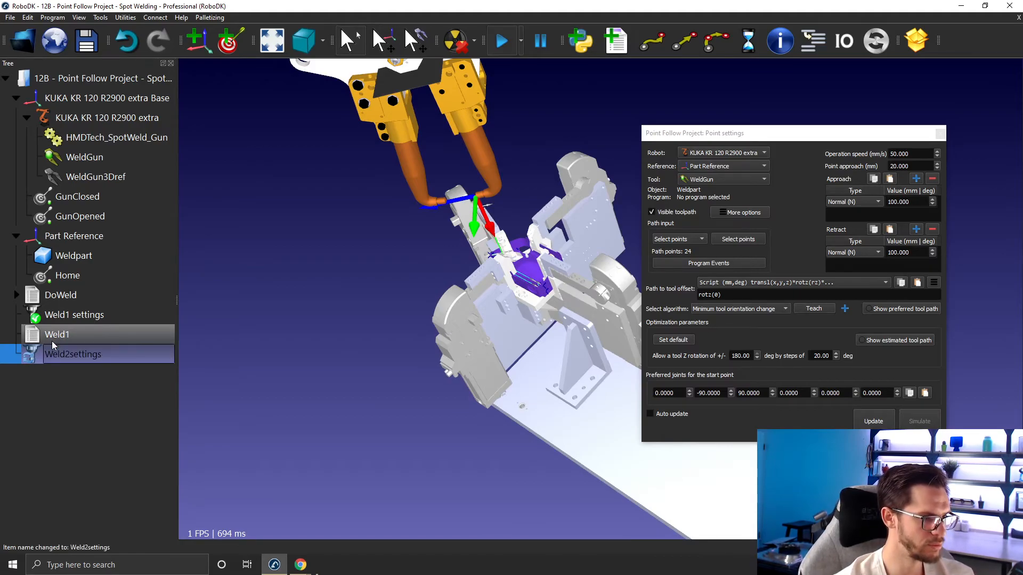
key(F2)
click(69, 351)
click(264, 353)
right_drag(416, 327, 360, 372)
click(940, 134)
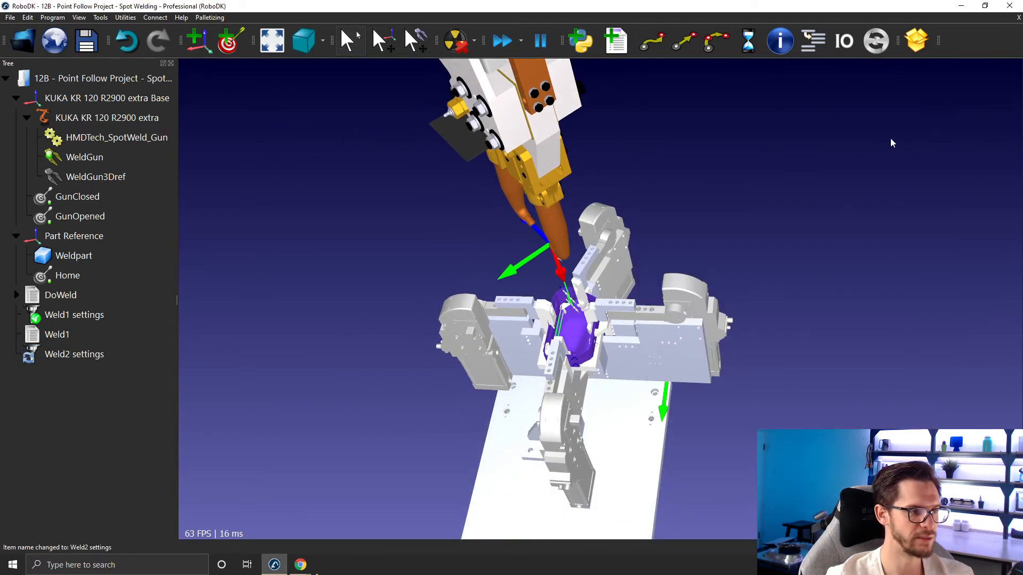
- Create a third point follow project using the remaining group of weld points on the Weldpart as its path
click(101, 18)
mouse_move(126, 18)
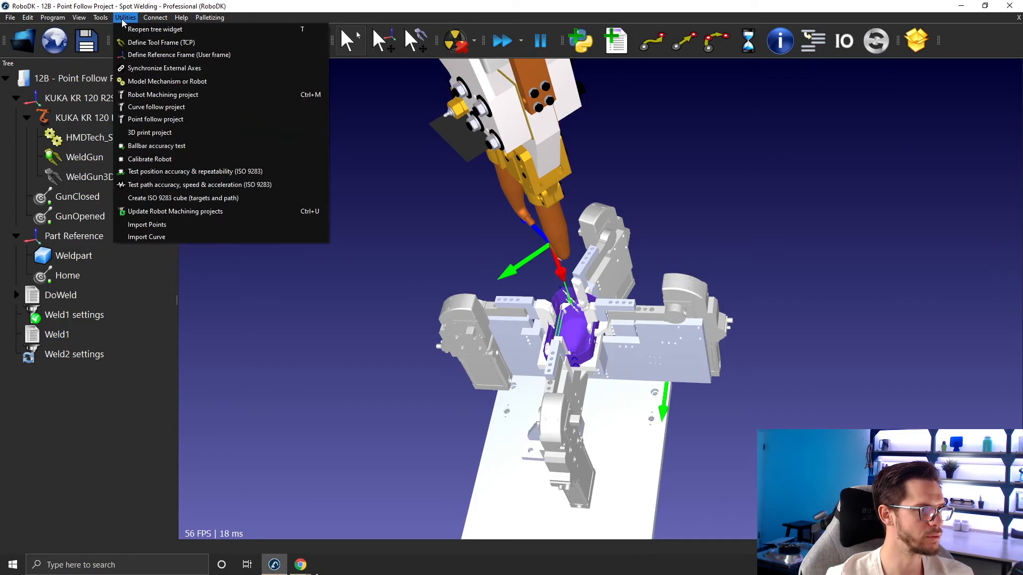
click(162, 119)
drag(598, 267, 799, 124)
click(781, 226)
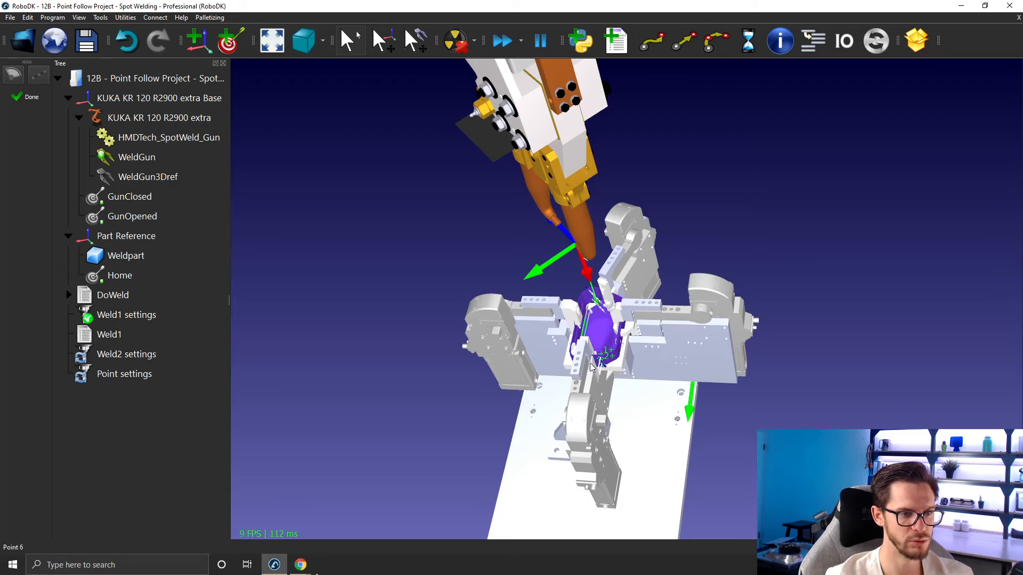
click(31, 96)
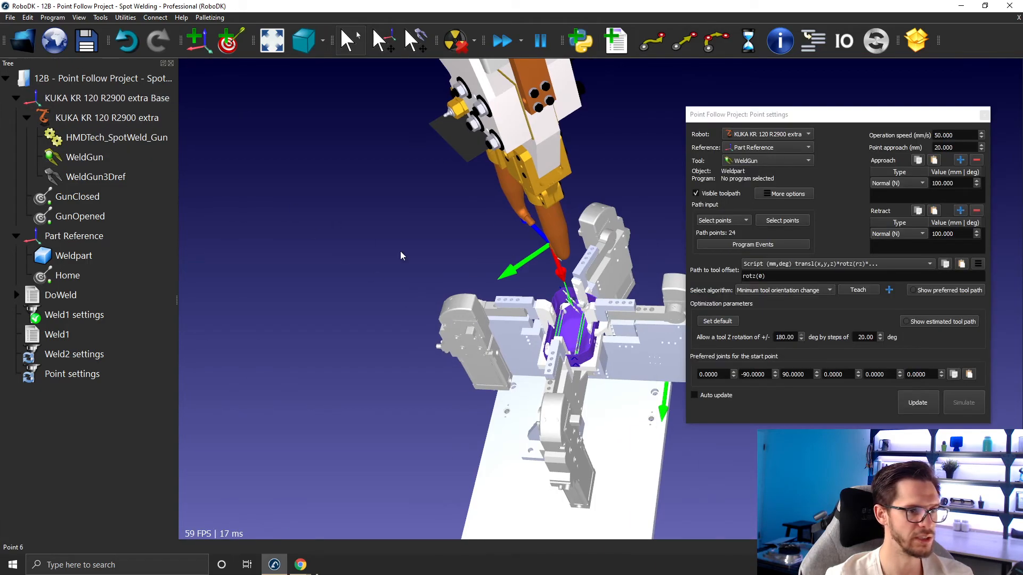
click(983, 116)
- Rename the third point follow project as Weld3 settings
mouse_move(404, 398)
right_down()
mouse_move(502, 345)
mouse_move(459, 348)
right_up()
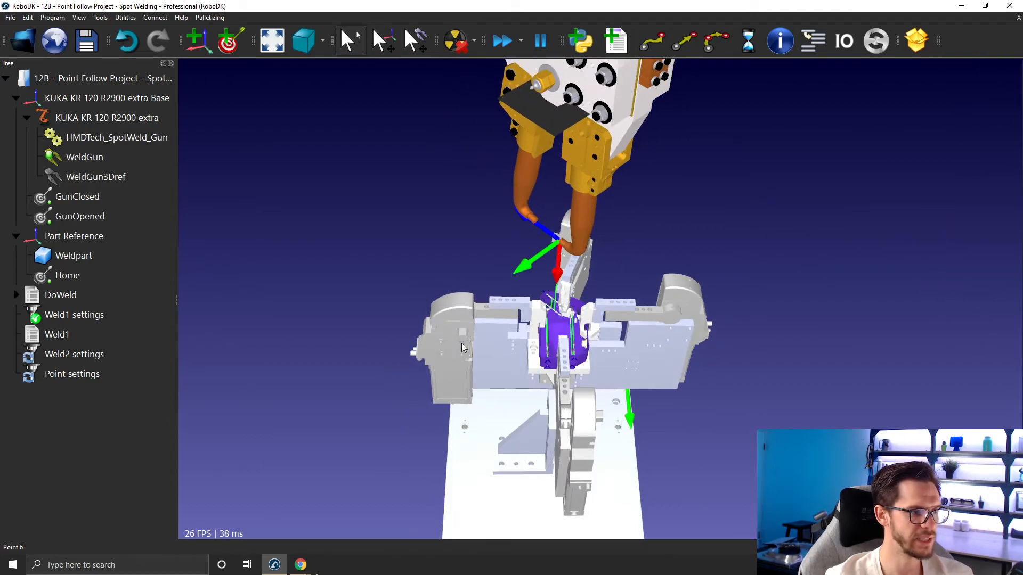
click(64, 372)
click(64, 373)
drag(65, 374, 51, 373)
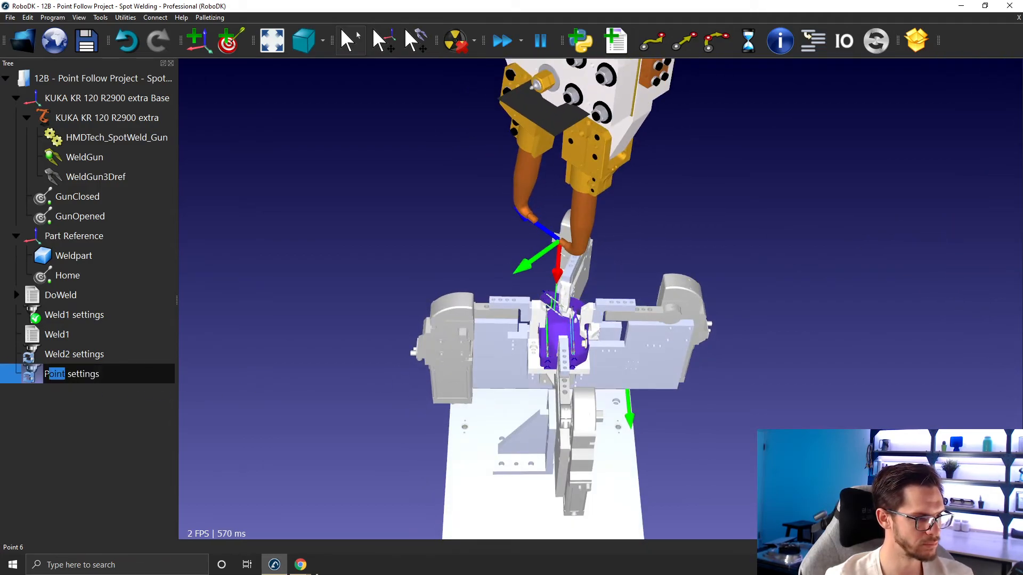
text(Weld3)
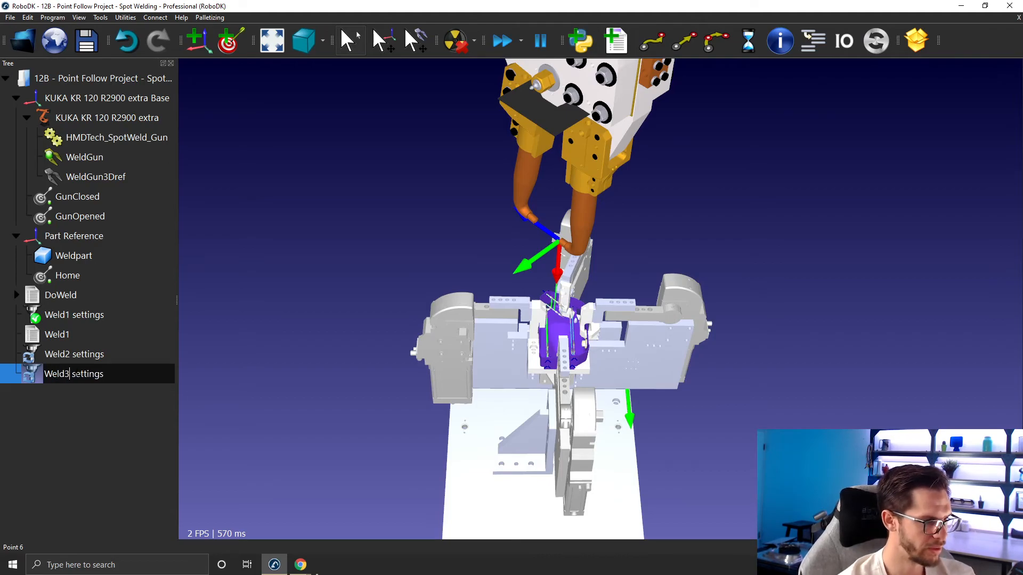
key(Return)
- Set the fast move speed in the program events of Weld1 settings to 200 mm/s
click(48, 317)
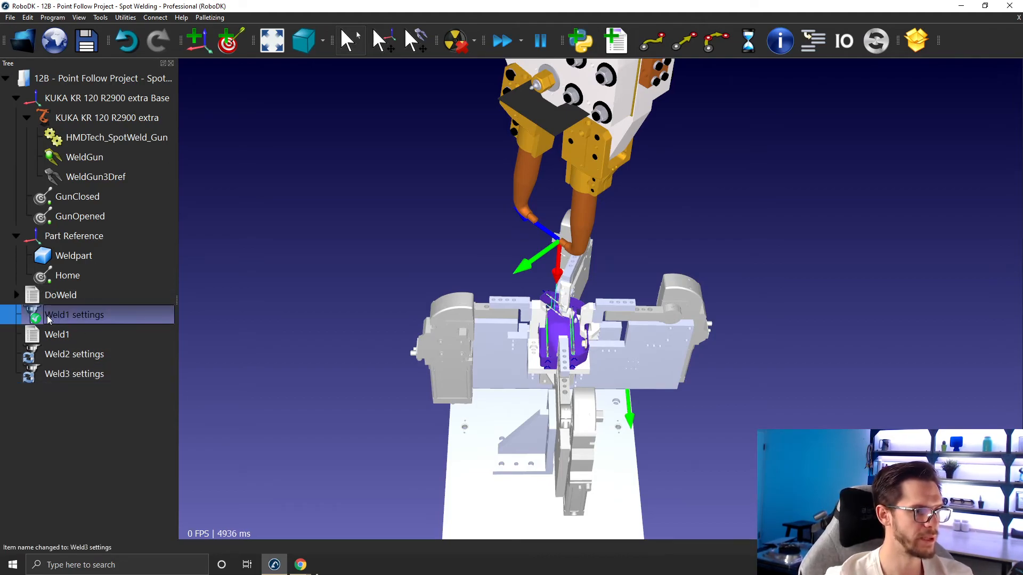
double_click(48, 316)
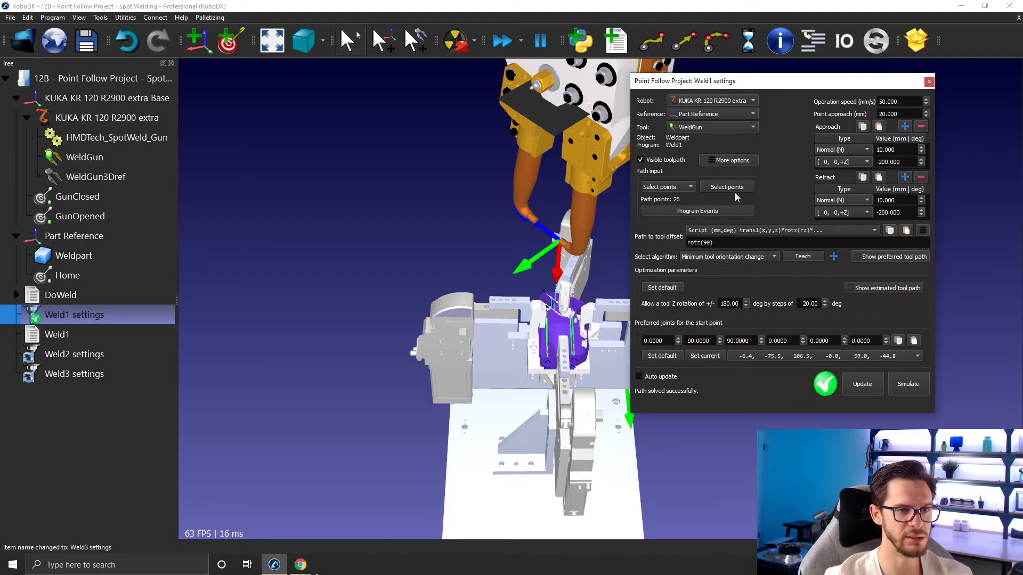
click(700, 211)
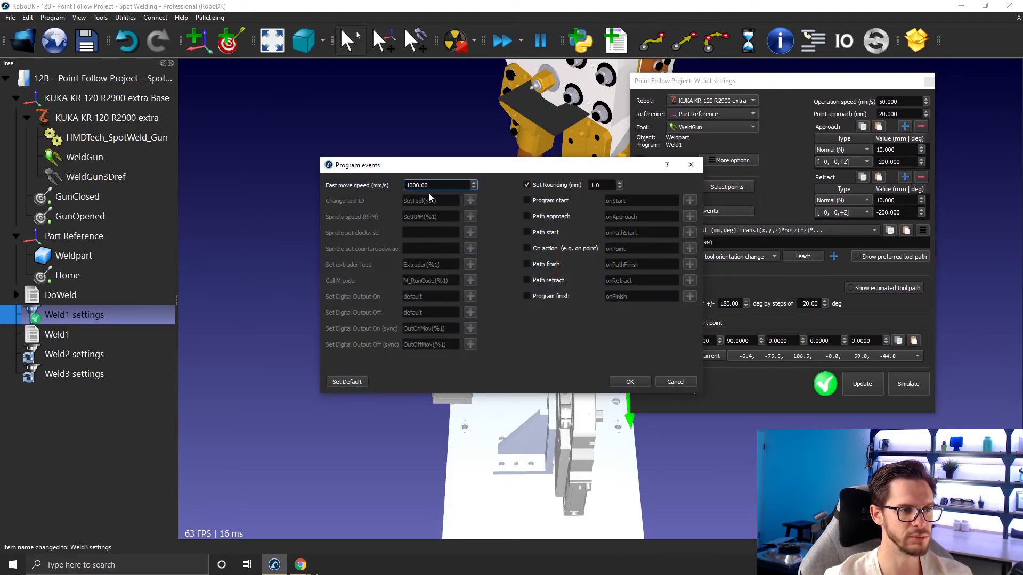
drag(415, 185, 407, 185)
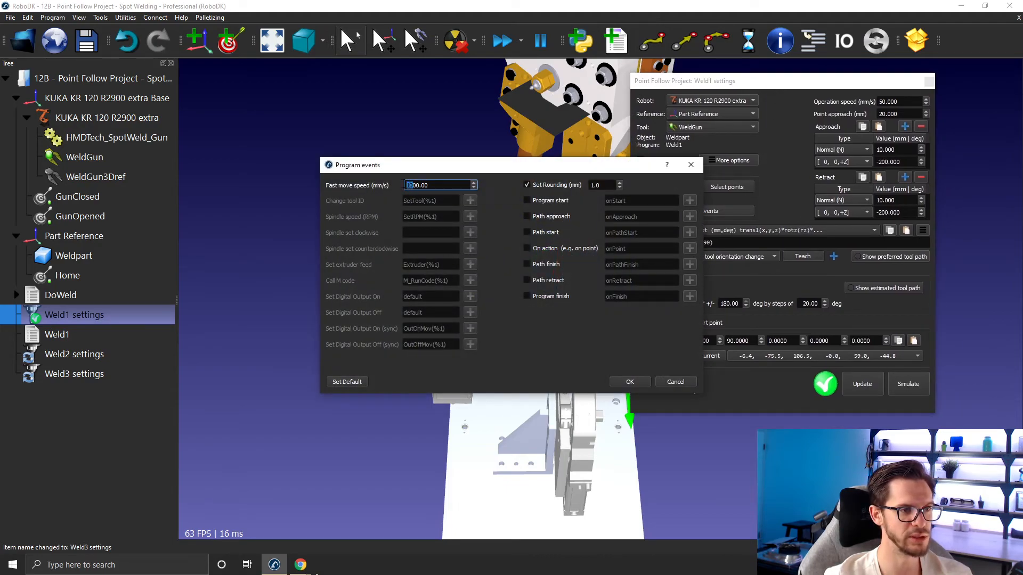
text(2)
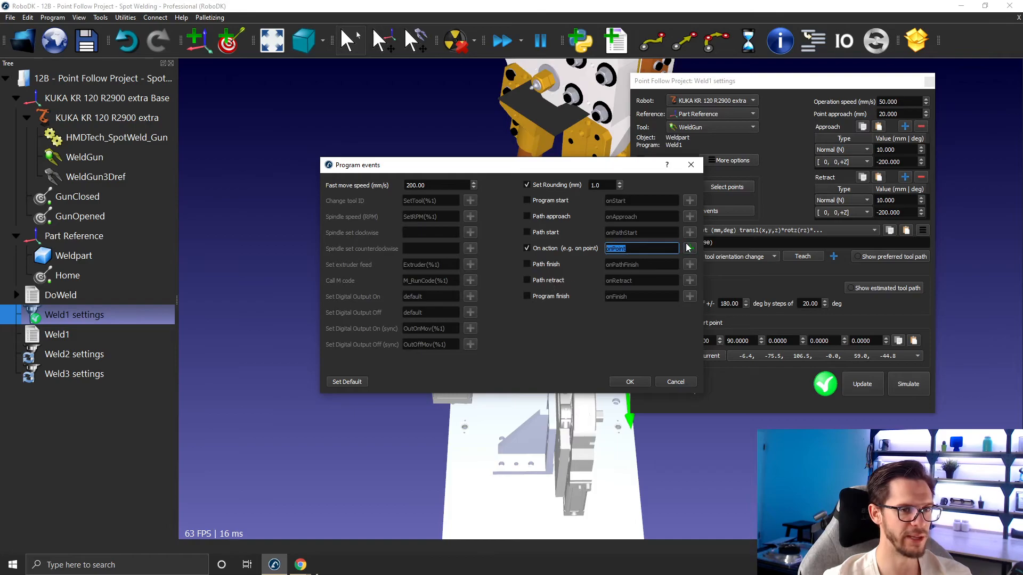
- Make the Weld1 project call DoWeld as its on-action event at each point and update the Weld1 program
click(688, 248)
click(549, 217)
double_click(471, 209)
click(510, 338)
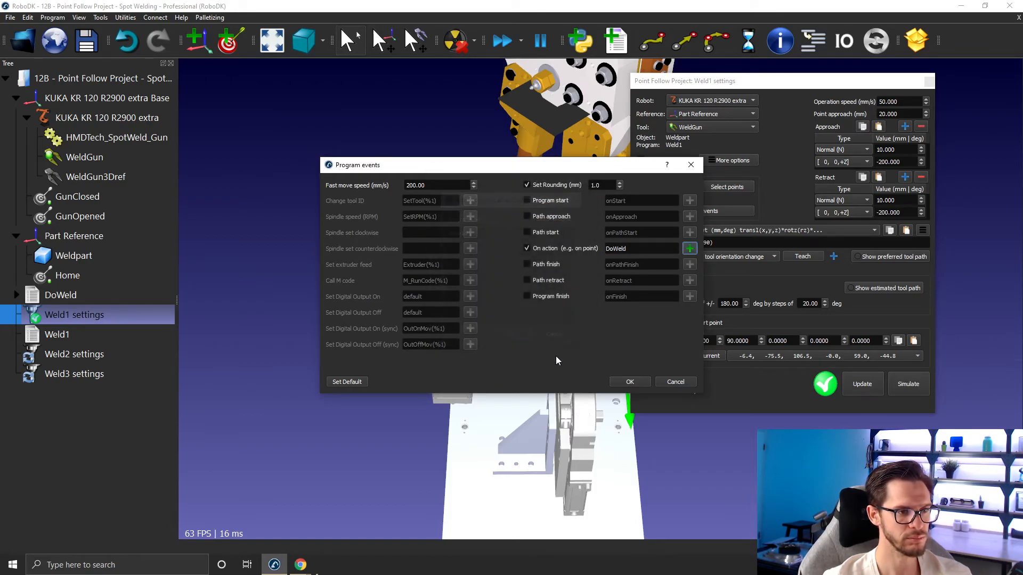
click(630, 382)
click(862, 391)
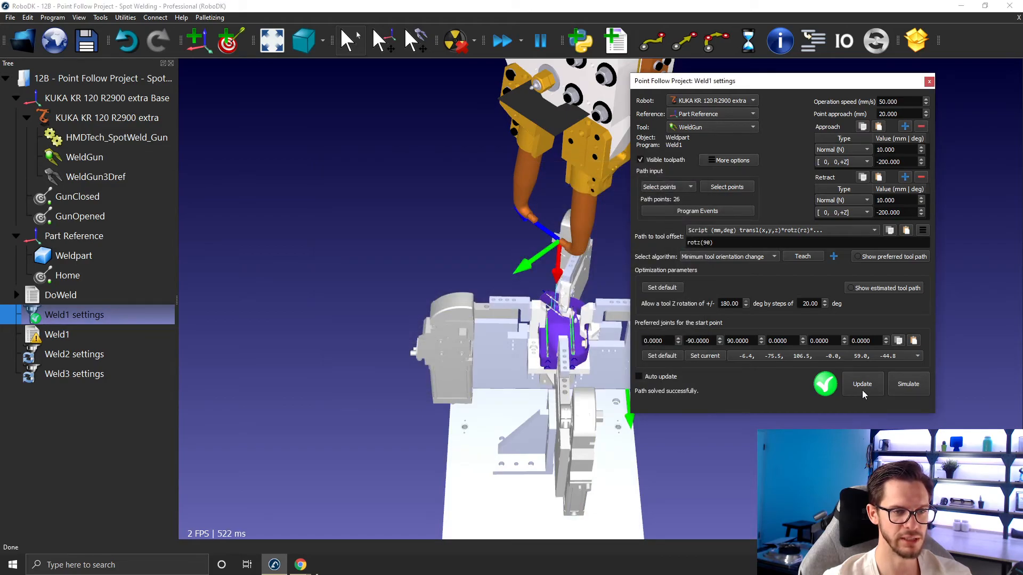
click(929, 81)
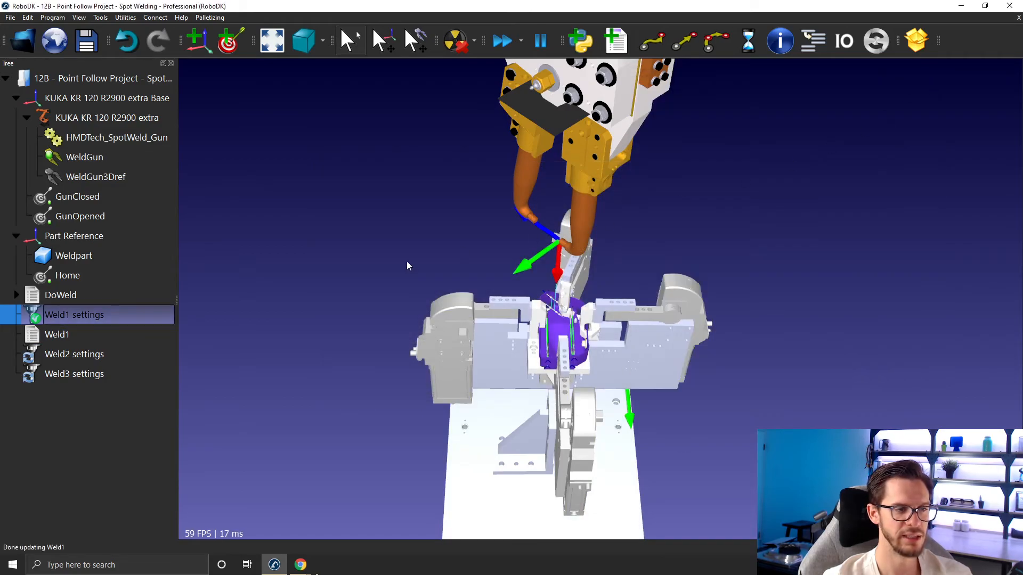
- Copy the settings of the Weld1 project and paste them to both the Weld2 and Weld3 projects
right_click(122, 313)
mouse_move(163, 412)
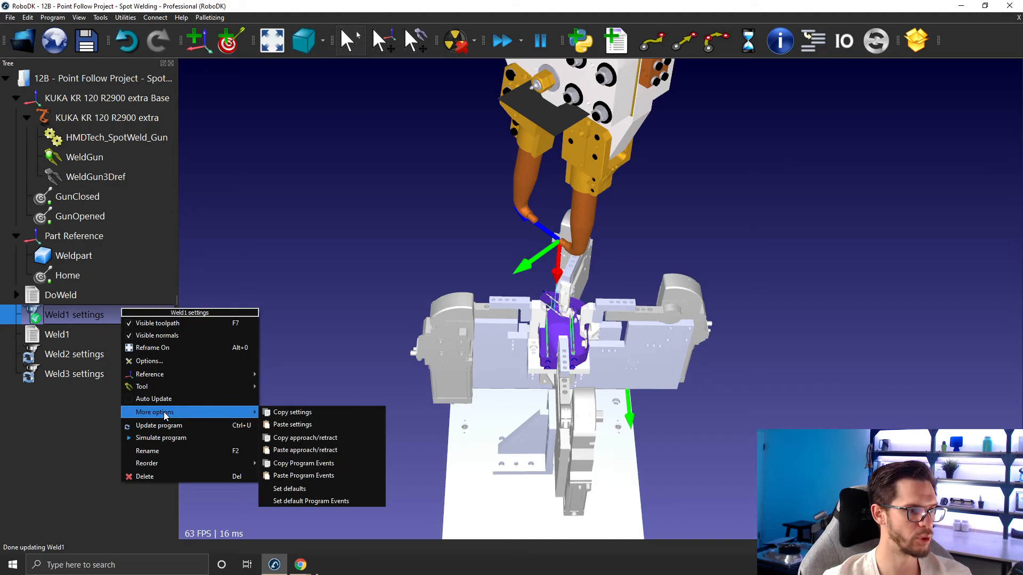
click(286, 414)
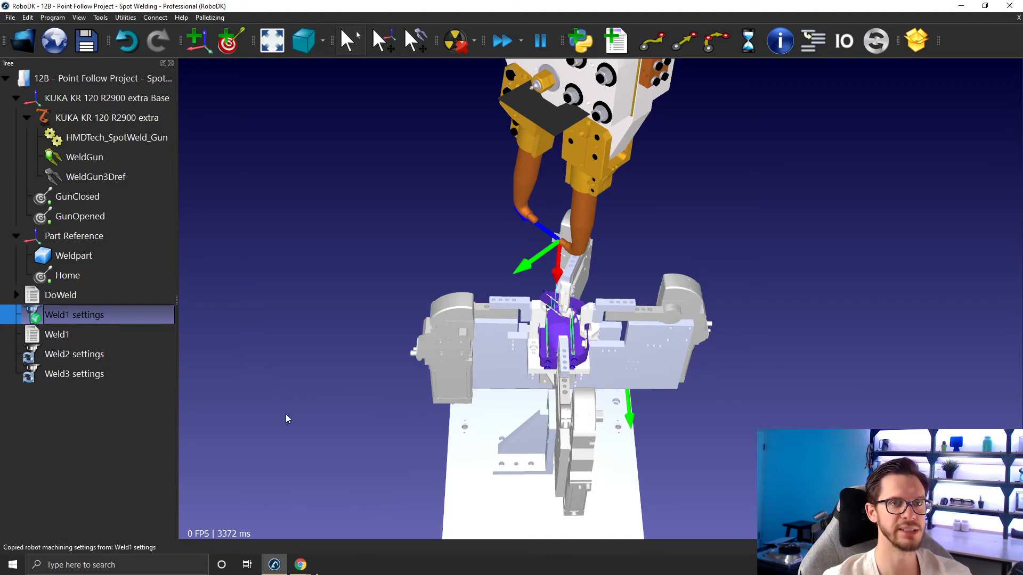
click(94, 354)
ctrl+click(96, 374)
right_click(96, 374)
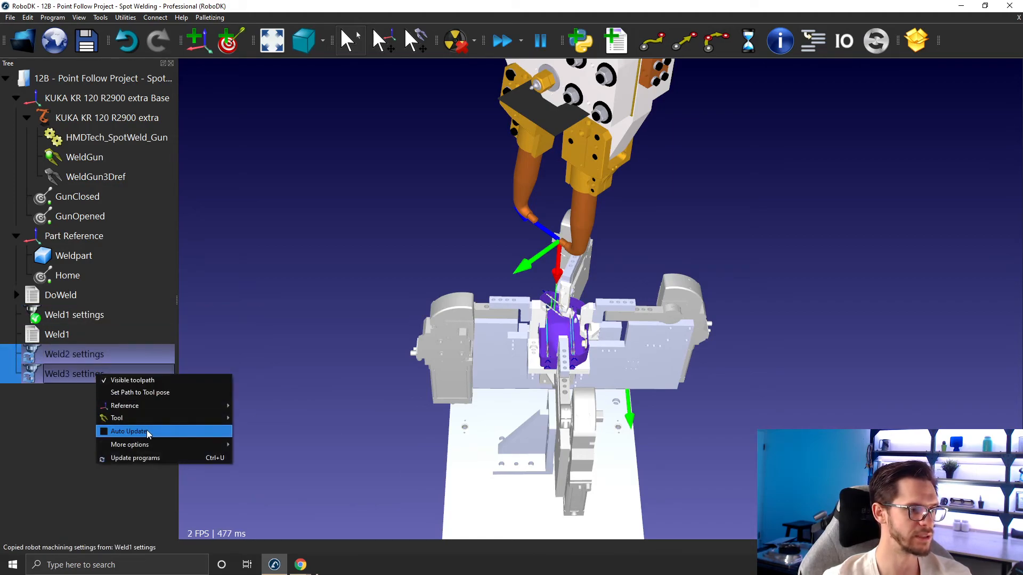
mouse_move(147, 444)
click(280, 446)
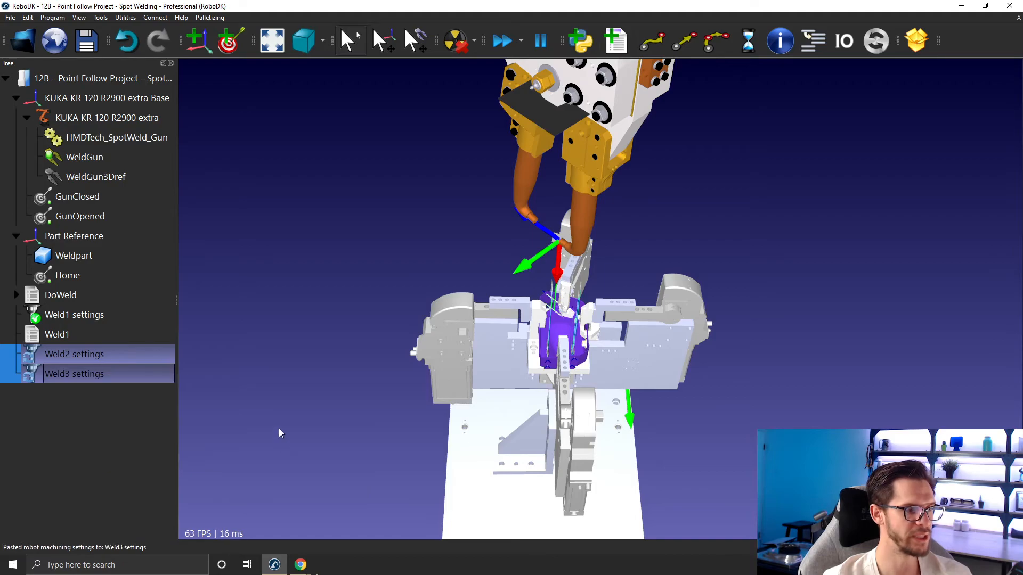
- Update the programs of the Weld2 and Weld3 projects together
drag(475, 332, 557, 279)
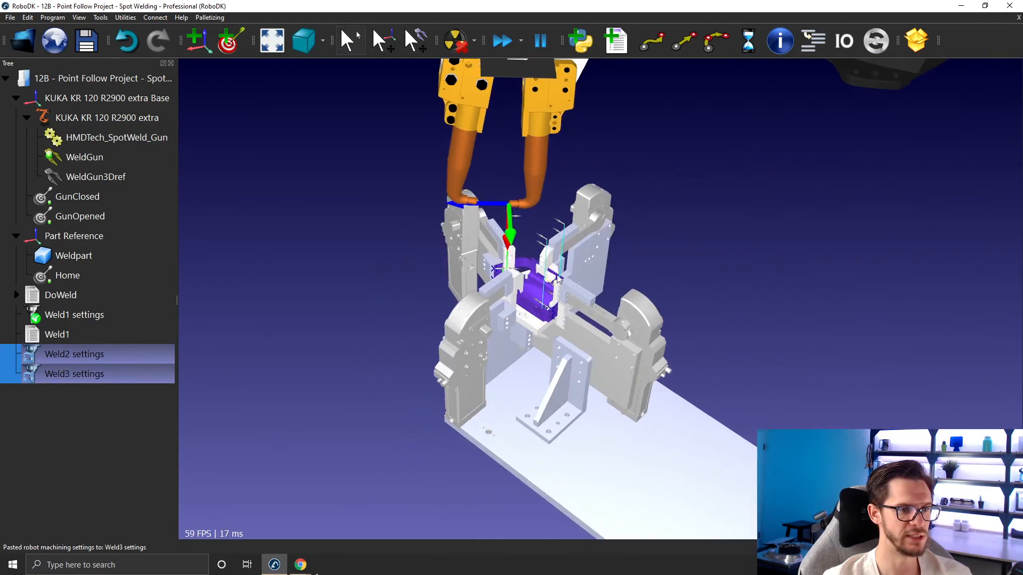
right_click(46, 356)
click(116, 440)
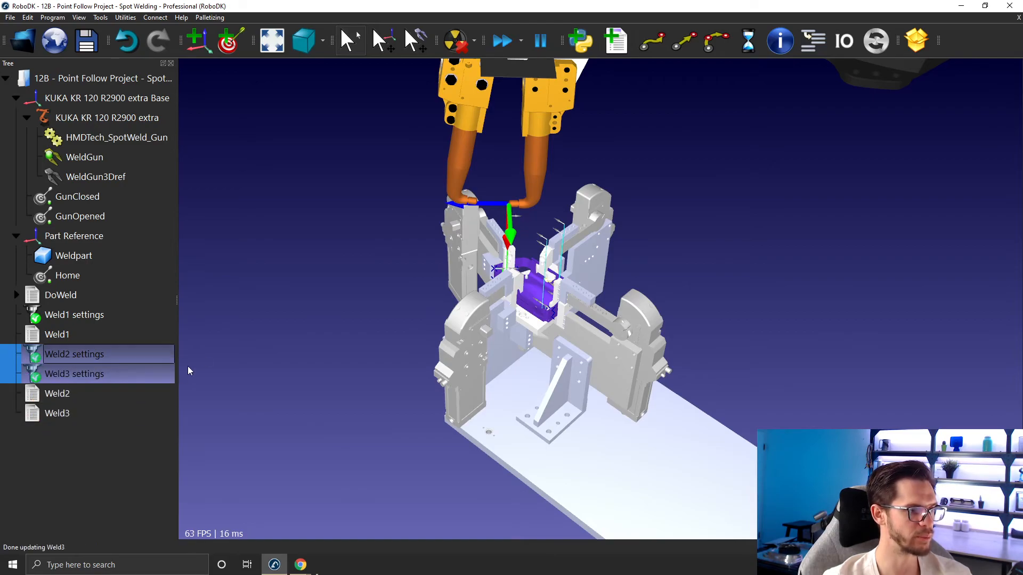
- Make a main program that calls Weld1, Weld2 and Weld3 in sequence
click(91, 331)
ctrl+click(88, 396)
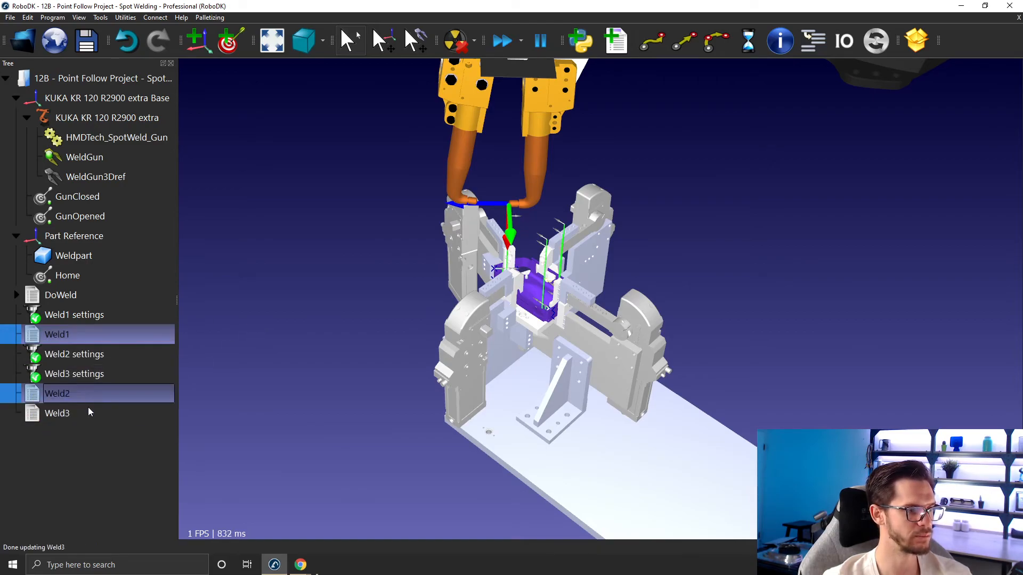
ctrl+click(88, 417)
right_click(87, 416)
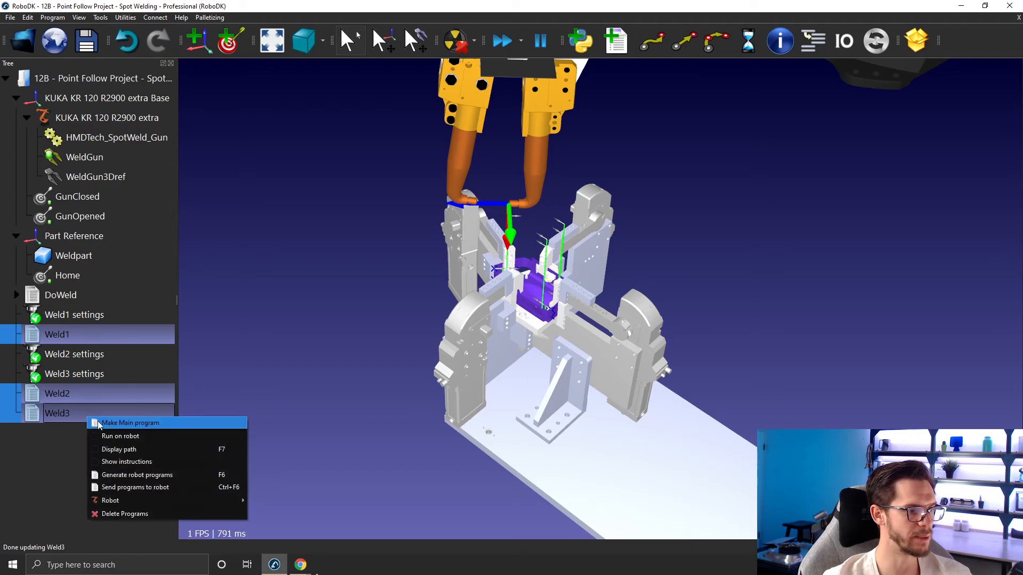
click(98, 420)
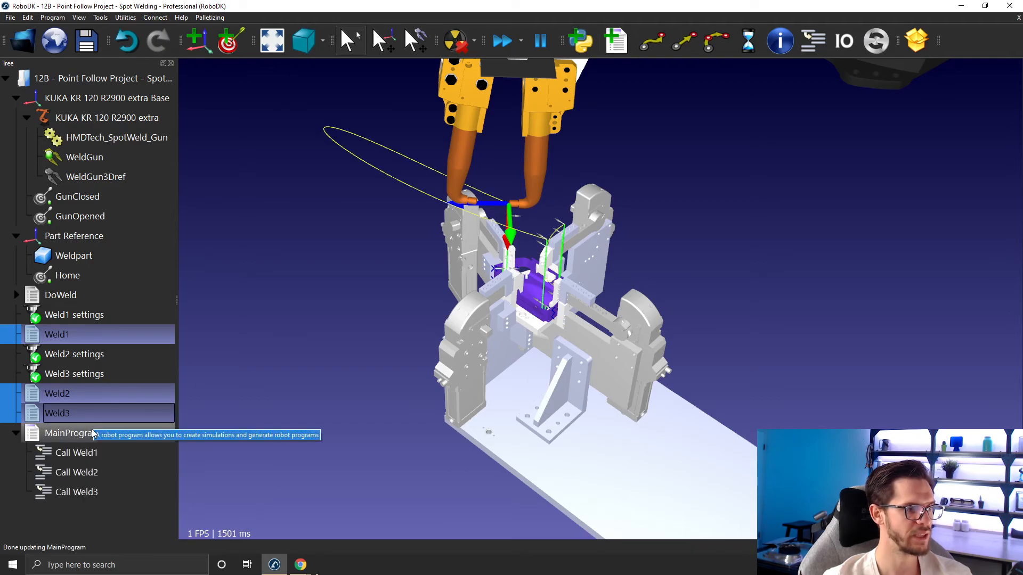
- Simulate the Weld1 program around the fixture and adjust the simulation speed
mouse_move(361, 233)
mouse_down()
mouse_move(504, 213)
mouse_move(446, 283)
mouse_up()
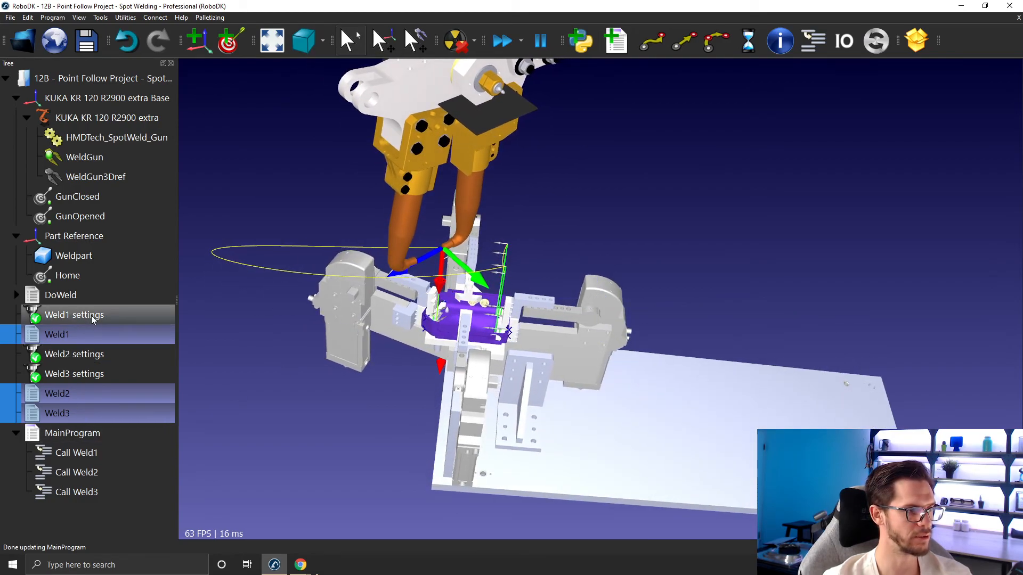
double_click(85, 336)
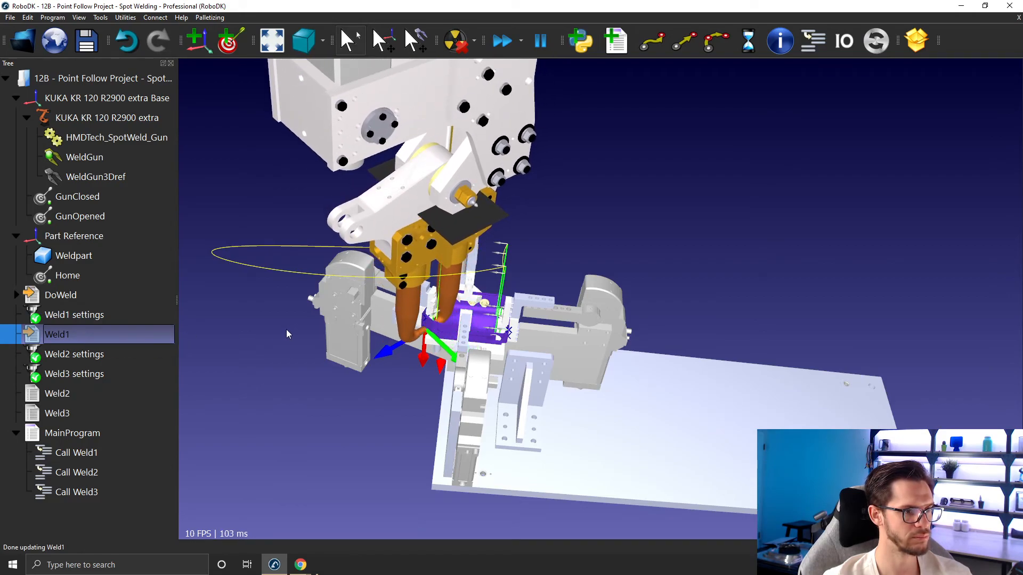
click(521, 41)
drag(523, 73, 533, 78)
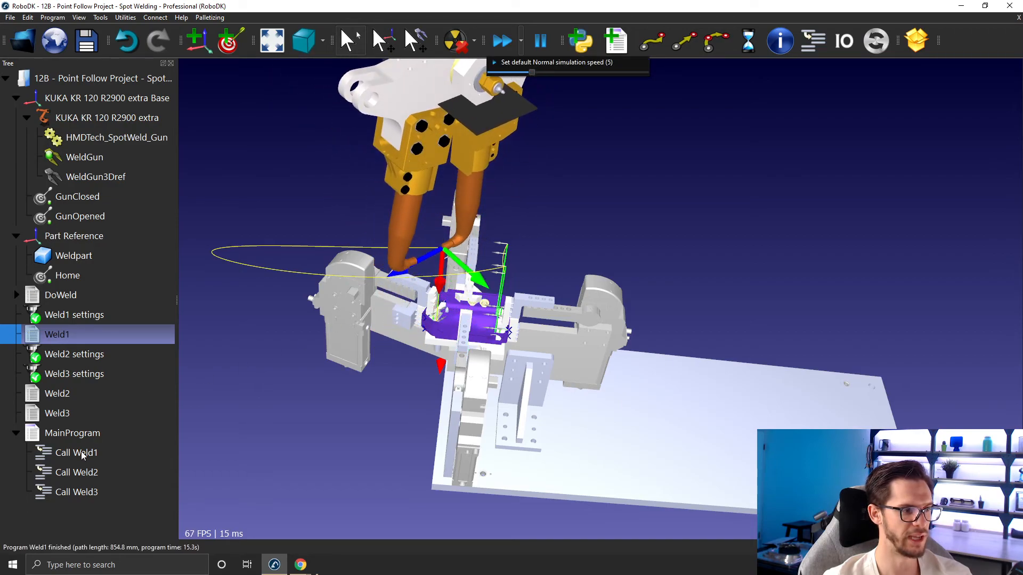
click(323, 339)
- Move the weld gun across to the other side of the fixture, store this pose as Weld2's preferred start joints and update Weld2
key(alt)
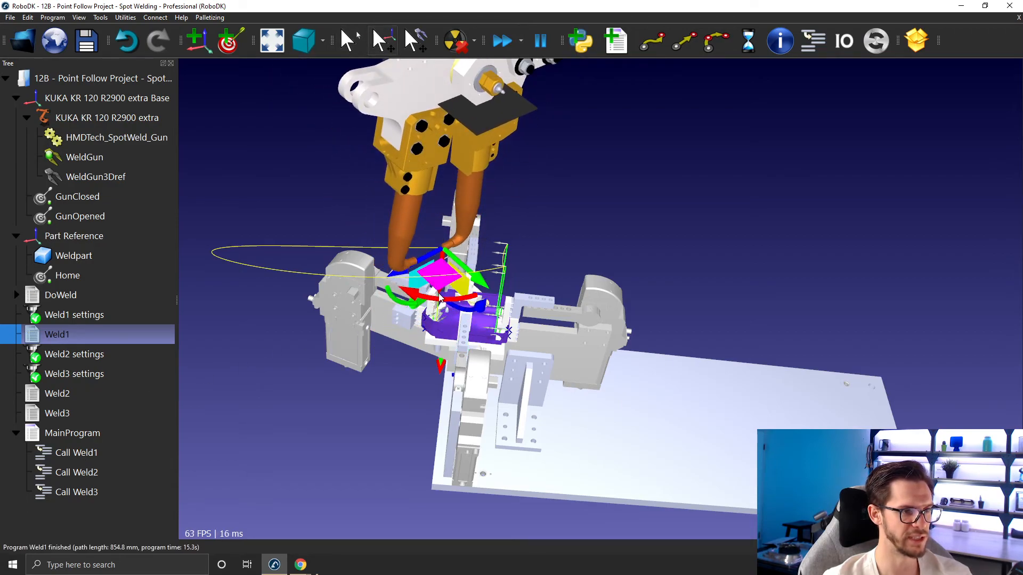
alt+drag(413, 294, 597, 209)
alt+drag(466, 232, 525, 251)
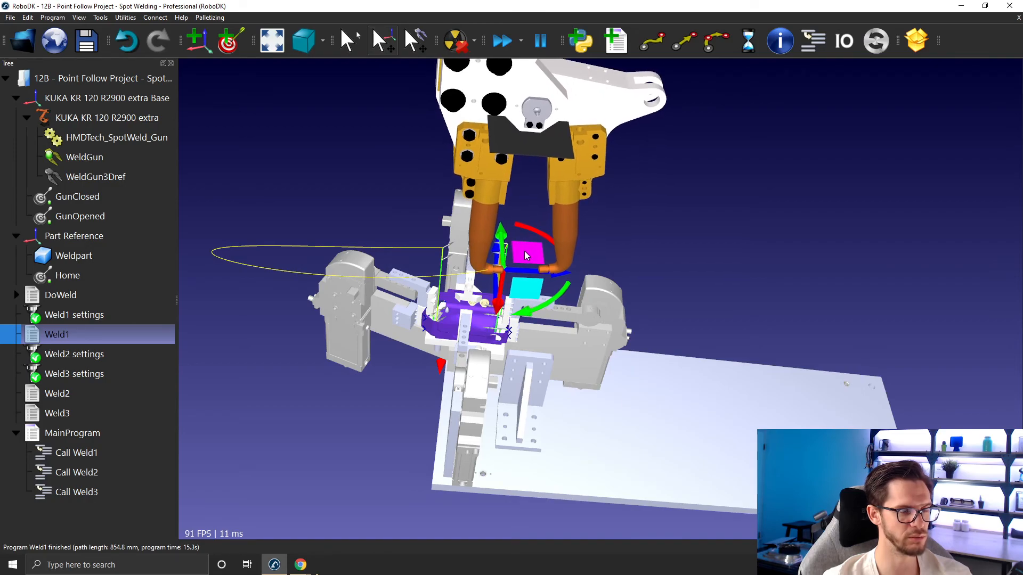
double_click(160, 351)
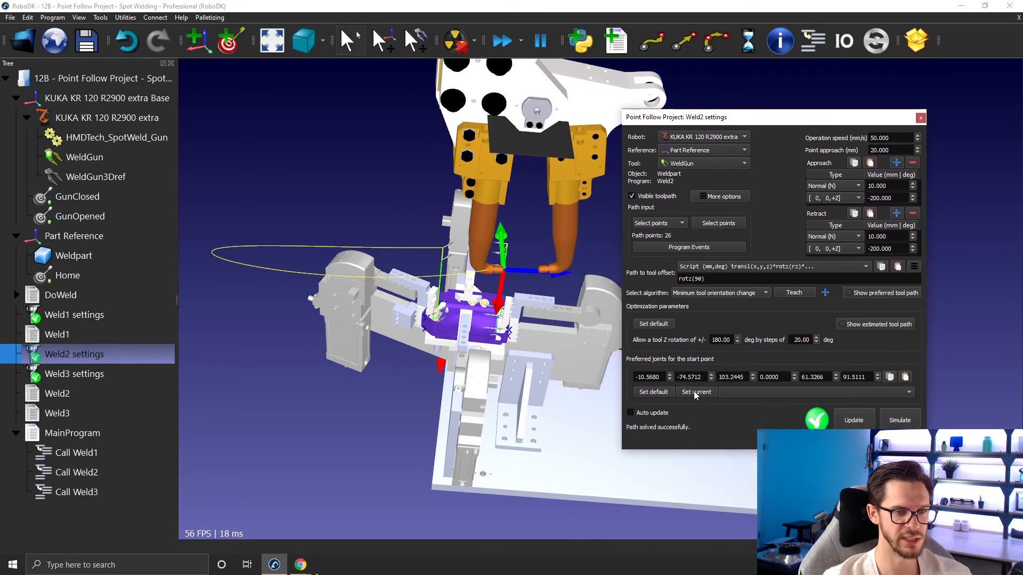
click(921, 119)
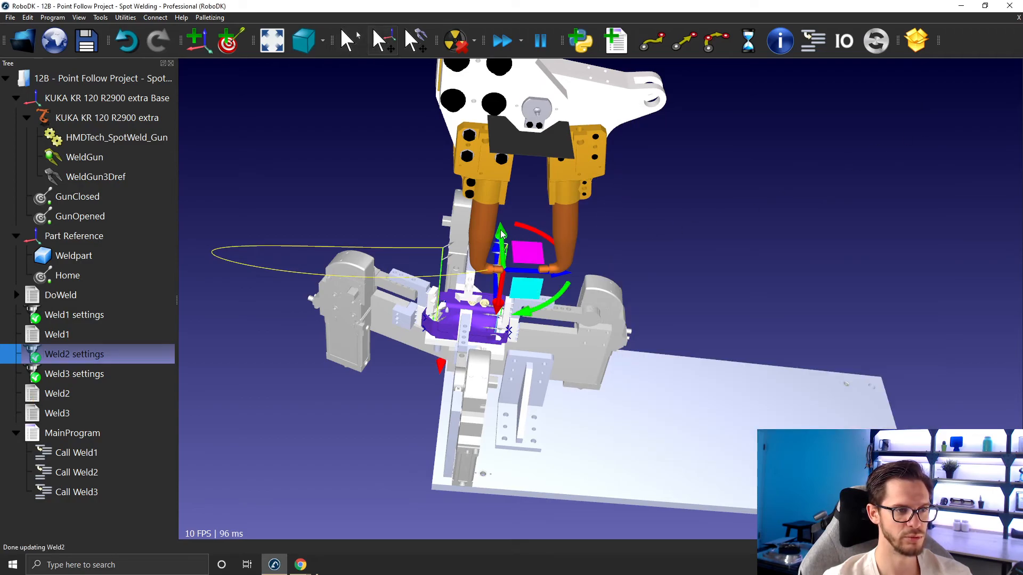
- Raise the weld gun slightly, store the current pose as the preferred start joints of the Weld3 project and update Weld3
alt+drag(500, 229, 502, 212)
double_click(75, 373)
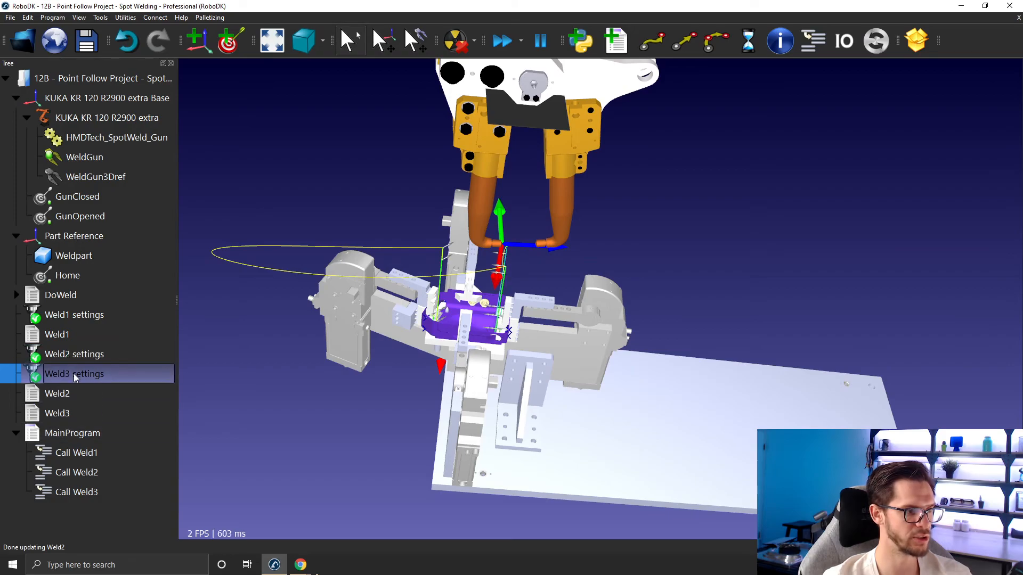
drag(614, 274, 607, 106)
click(550, 373)
click(717, 403)
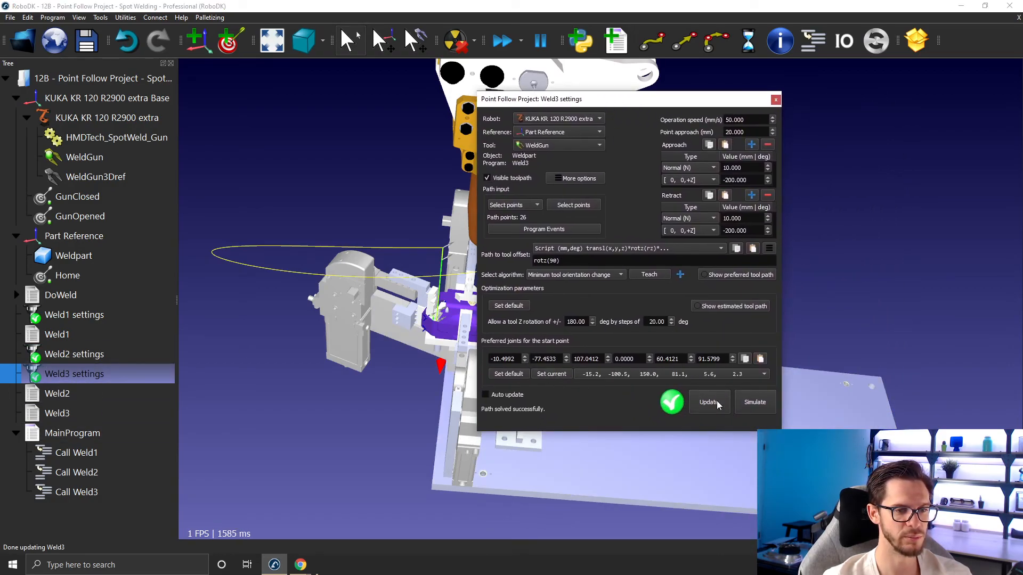
click(776, 100)
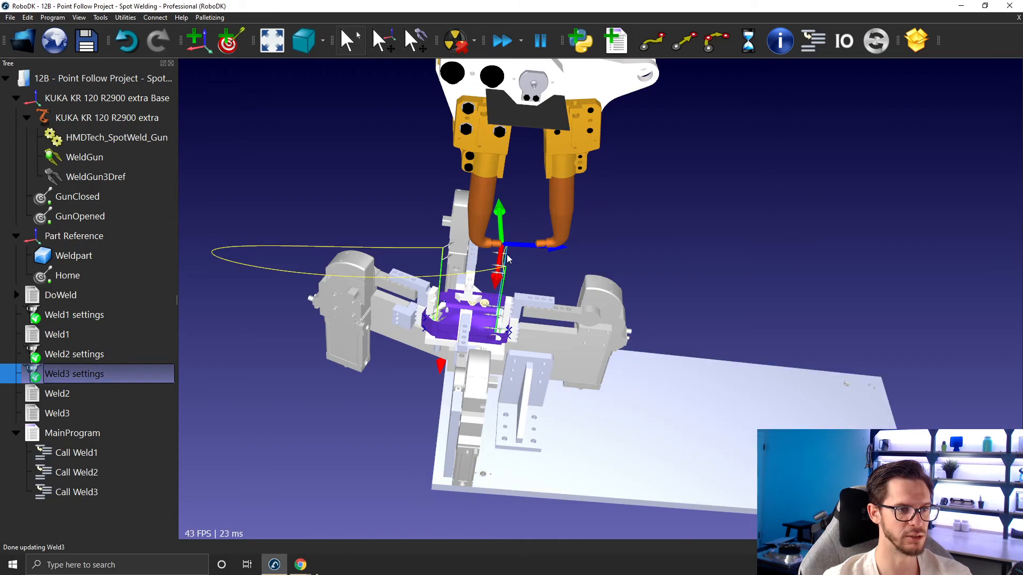
- Run and stop the main program, then scrub its timeline to inspect the robot's pose during Weld2 with the robot panel open
double_click(100, 431)
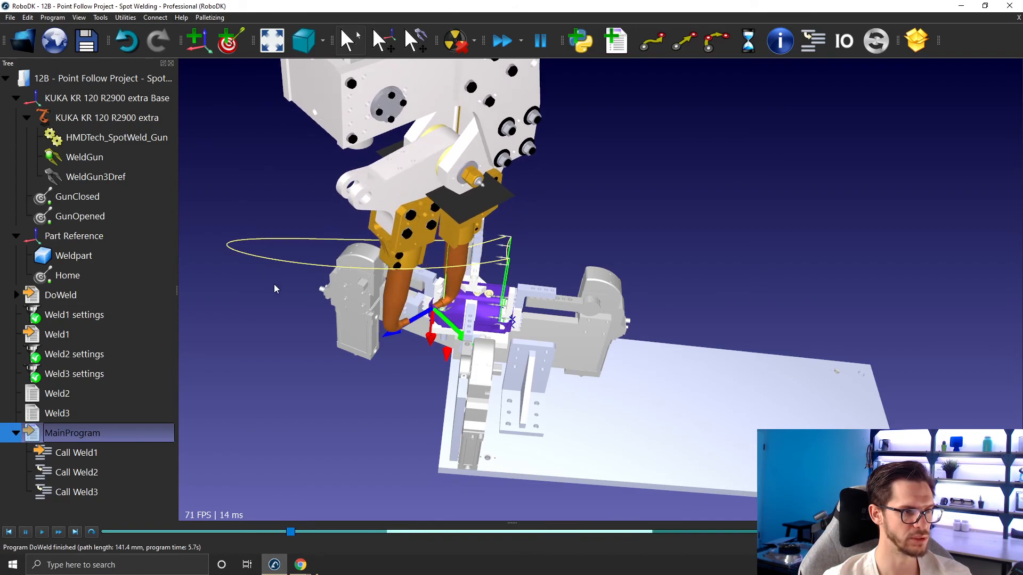
key(Escape)
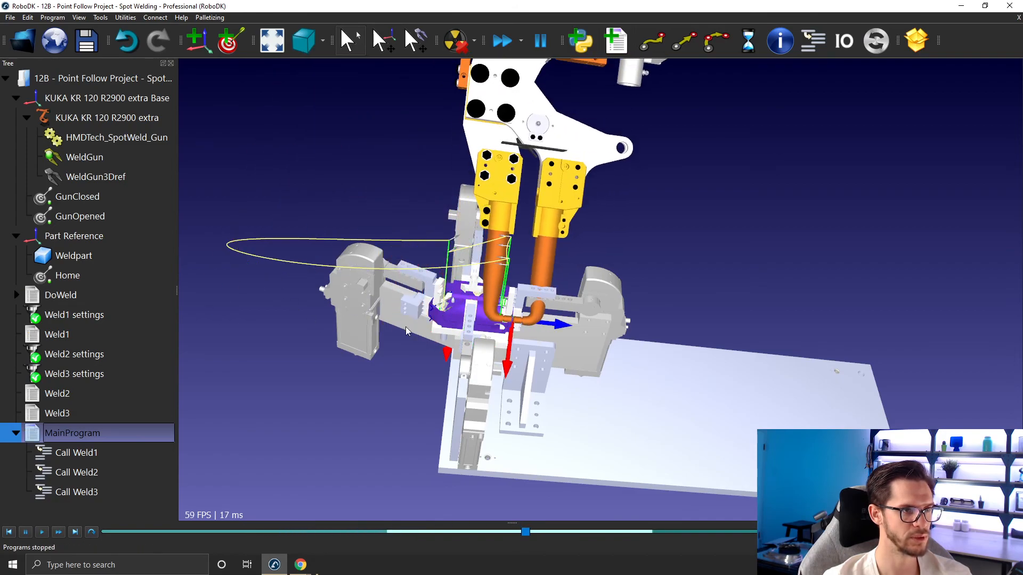
mouse_move(525, 533)
mouse_down()
mouse_move(407, 531)
mouse_move(379, 515)
mouse_up()
scroll(541, 306, down, 5)
mouse_move(565, 379)
right_down()
mouse_move(335, 320)
mouse_move(390, 378)
right_up()
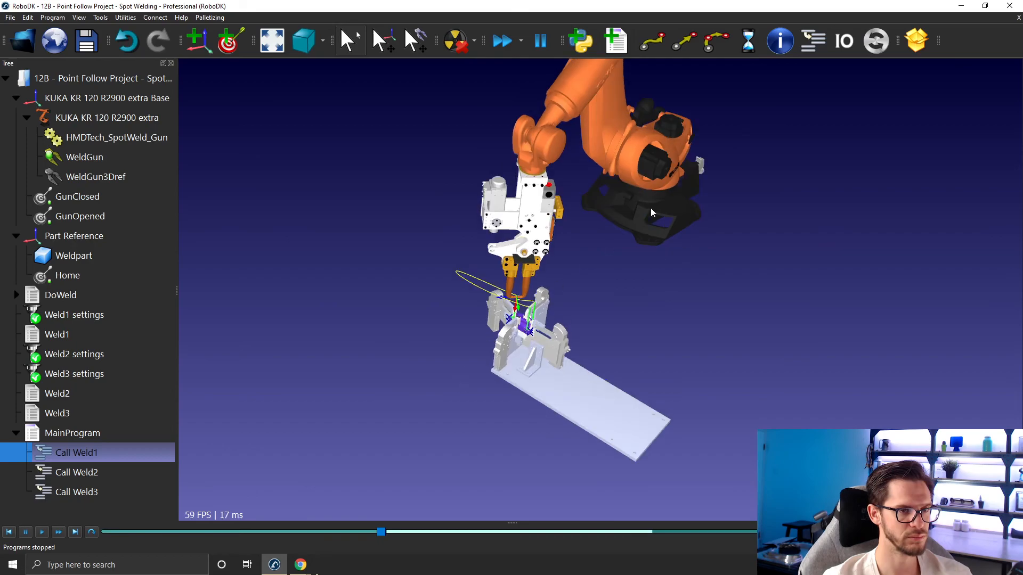
double_click(640, 152)
drag(376, 533, 536, 536)
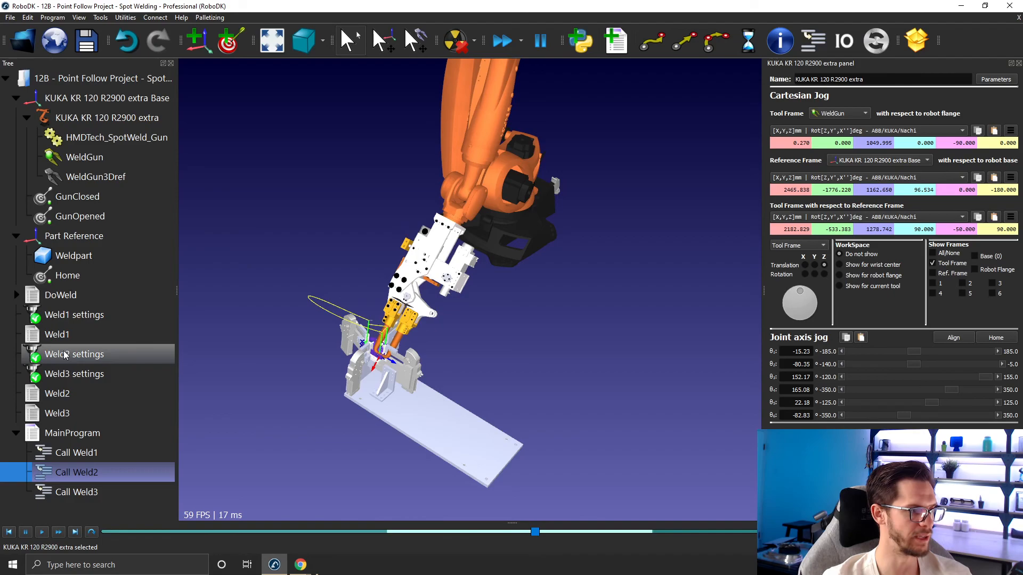
- Show the preferred tool path in the Weld2 project, set its path to tool offset to rotz(-85) and update Weld2
double_click(61, 355)
drag(722, 273, 775, 84)
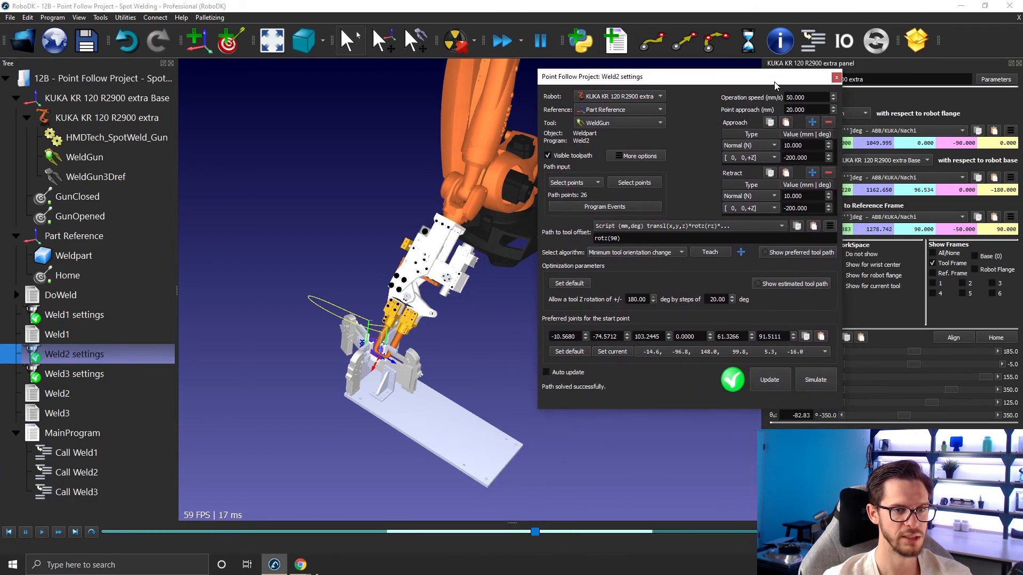
click(775, 253)
click(668, 238)
scroll(668, 238, down, 7)
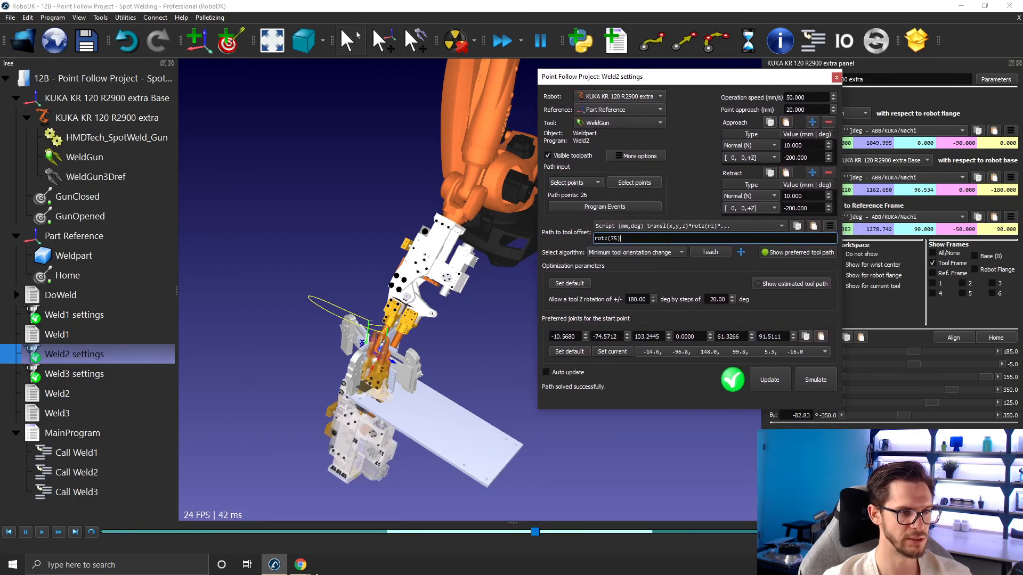
scroll(669, 238, down, 20)
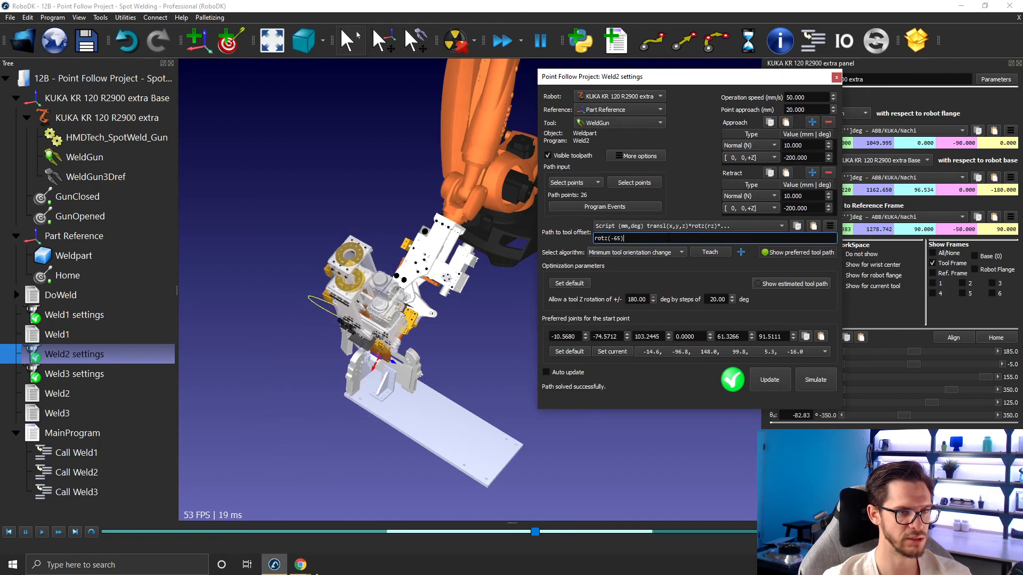
scroll(668, 238, down, 2)
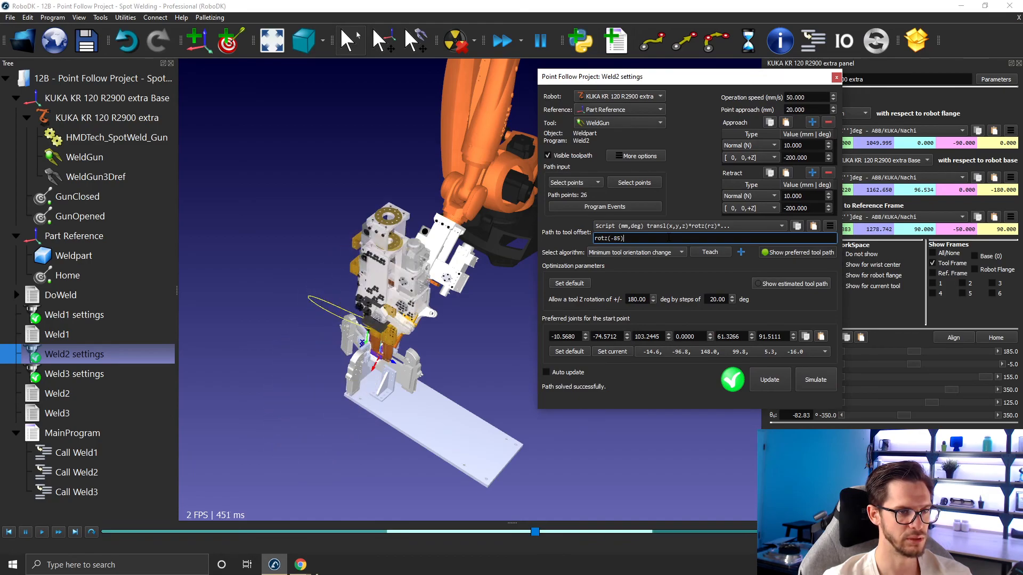
click(762, 388)
click(836, 77)
- Show the preferred tool path in the Weld3 project, set its path to tool offset to rotz(-90) and update Weld3
double_click(75, 374)
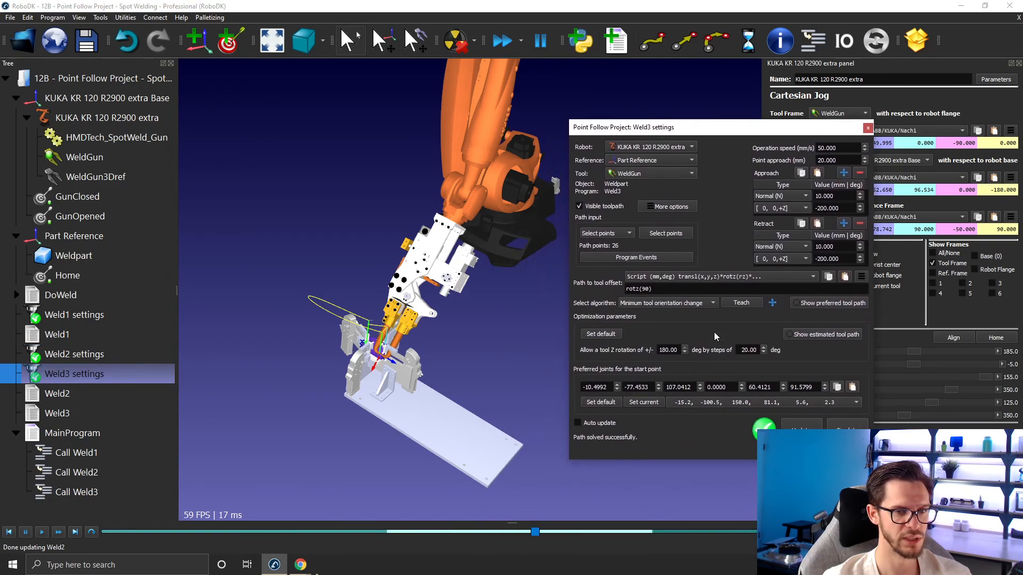
click(818, 304)
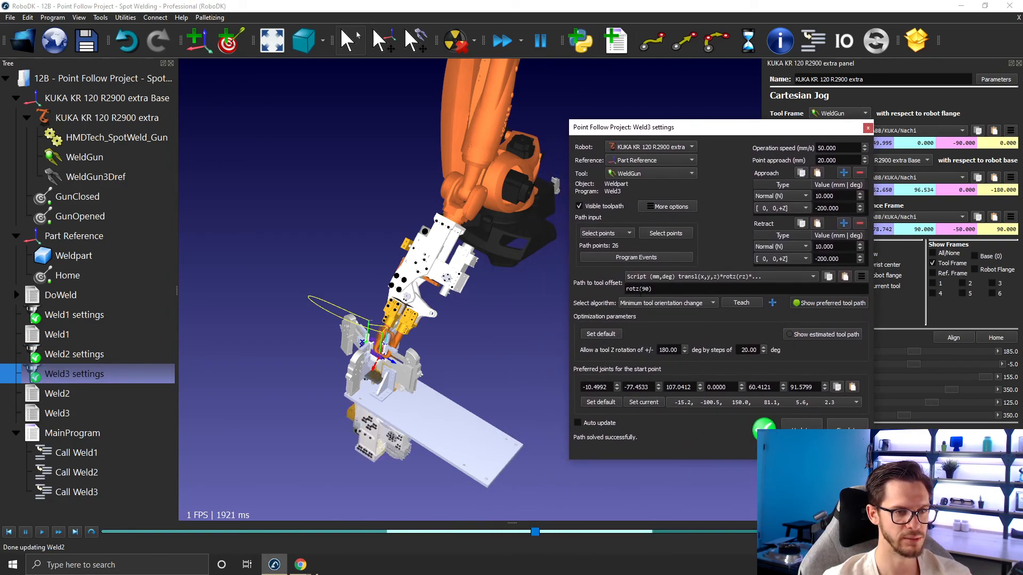
click(643, 289)
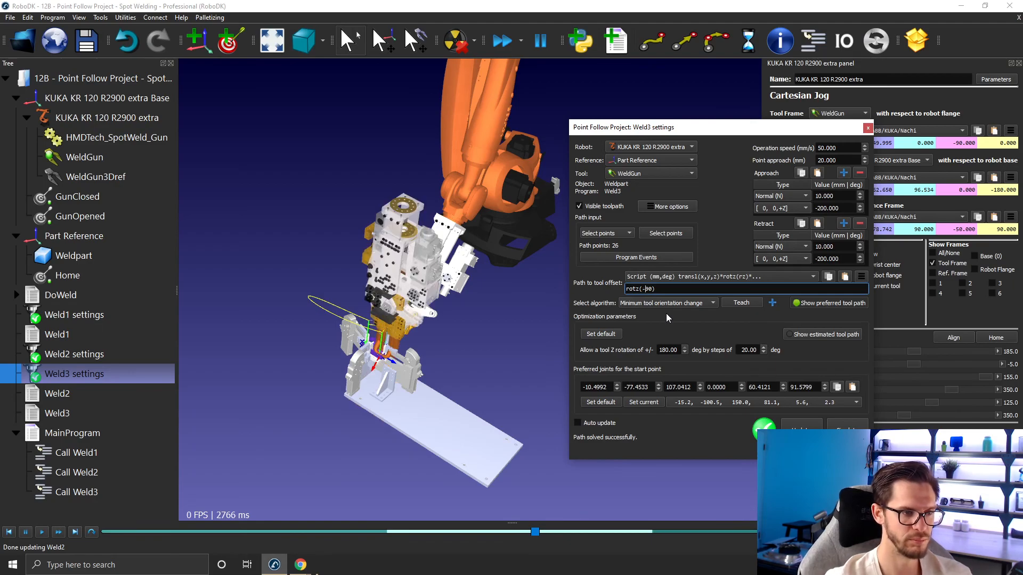
click(799, 429)
click(867, 128)
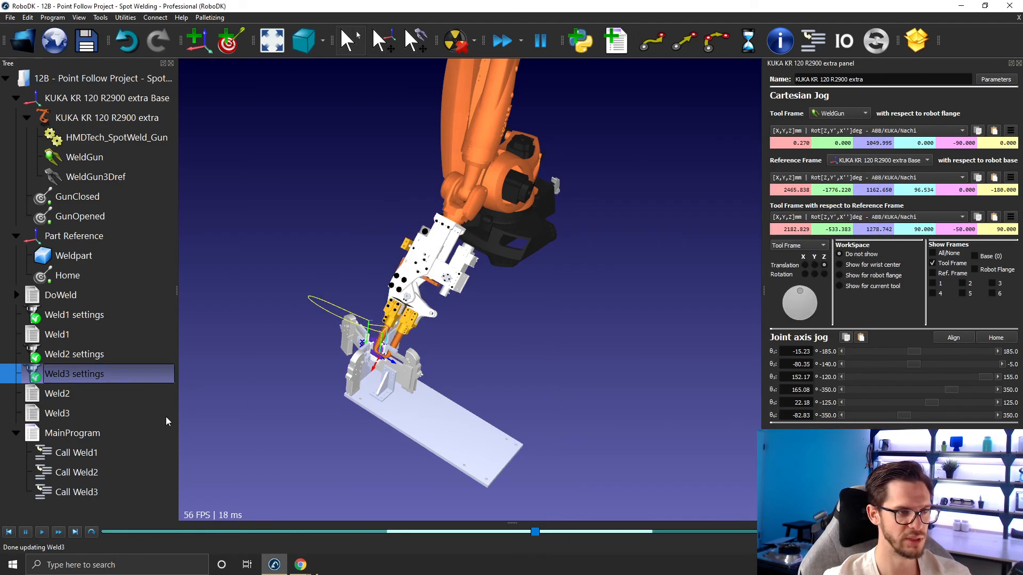
- Simulate the complete main program, inspect the gun's motion around the fixture through all three welds and close the robot panel
double_click(39, 434)
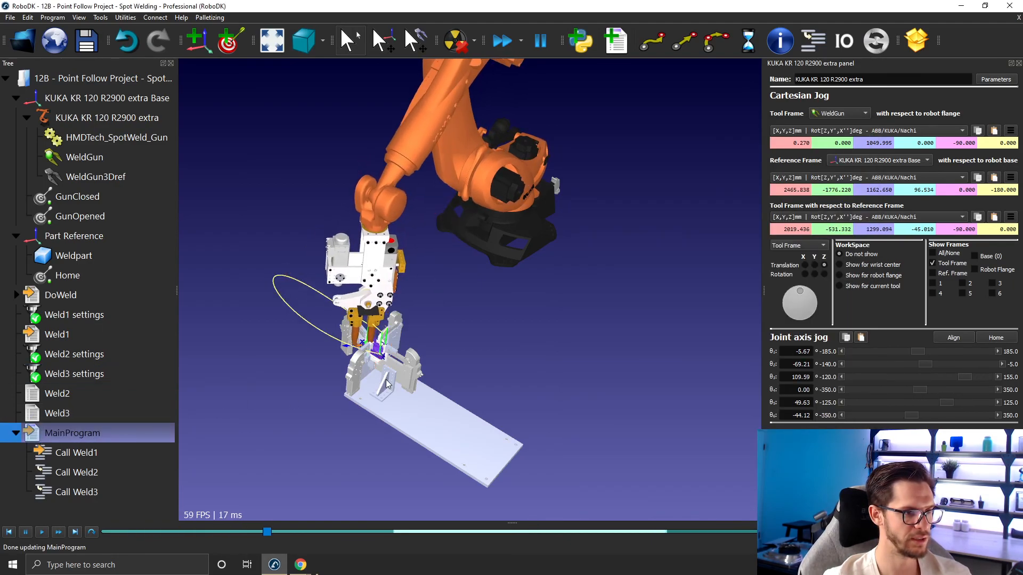
scroll(463, 311, up, 5)
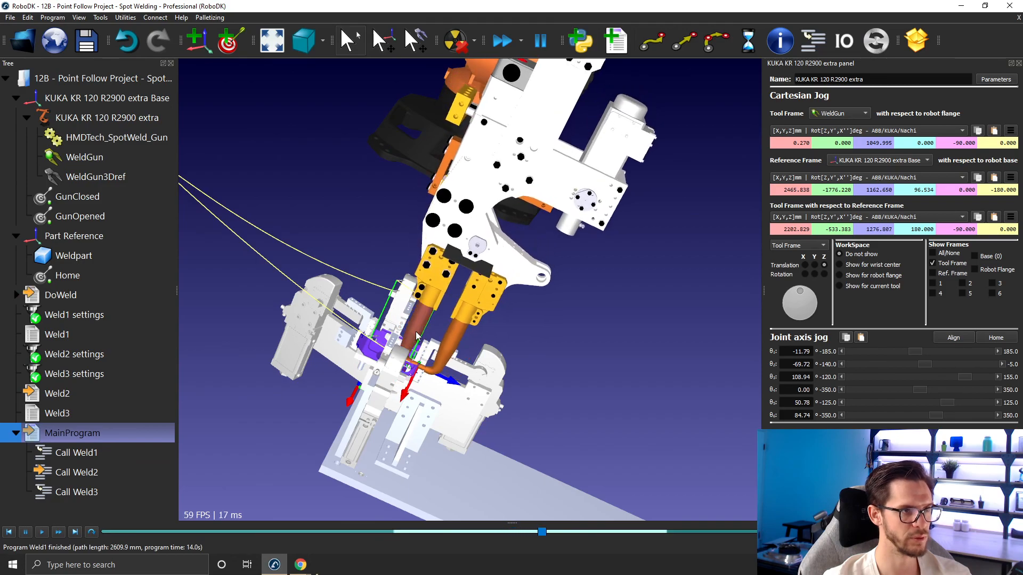
right_drag(416, 332, 330, 288)
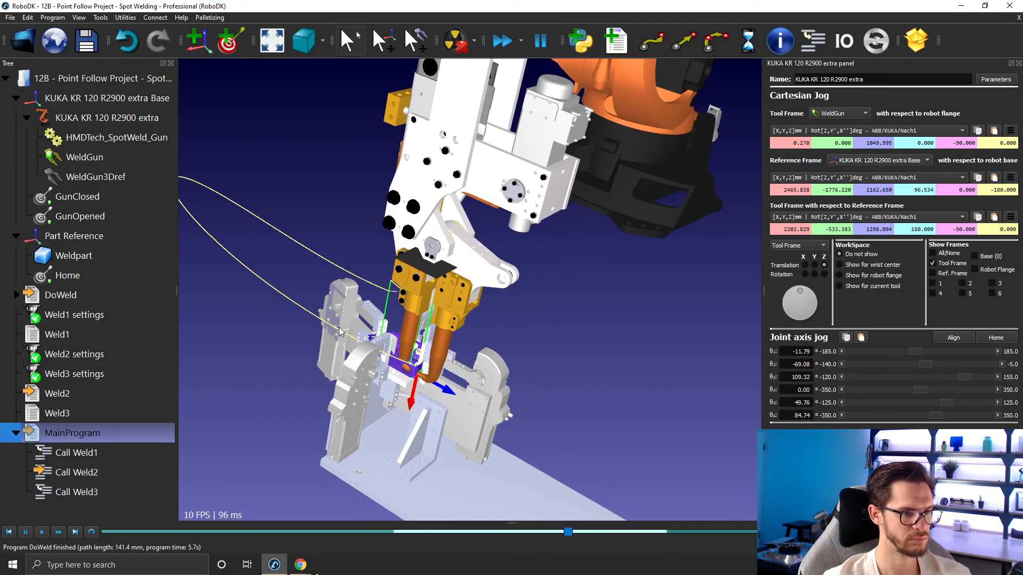
right_drag(390, 362, 440, 382)
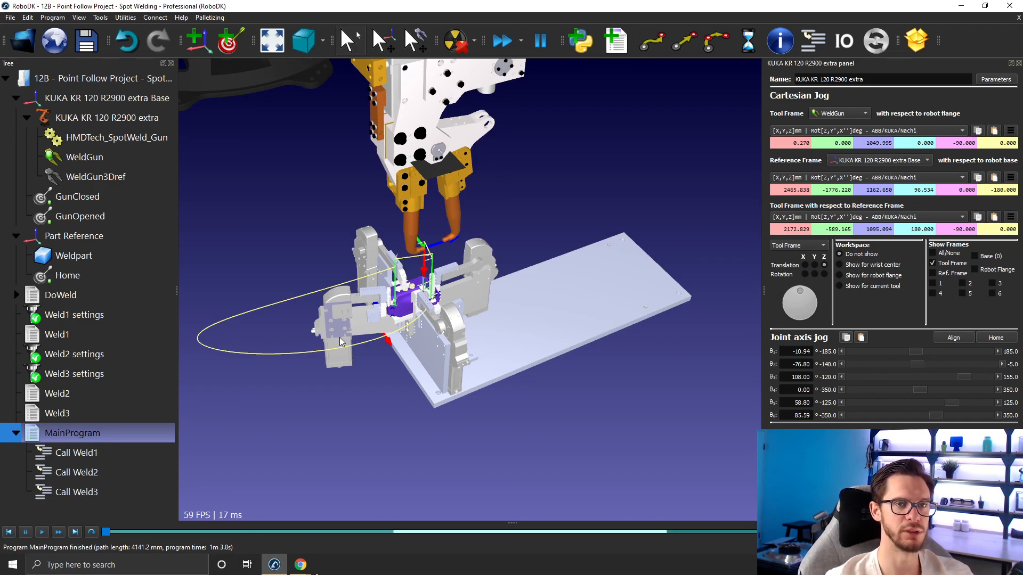
scroll(458, 314, down, 8)
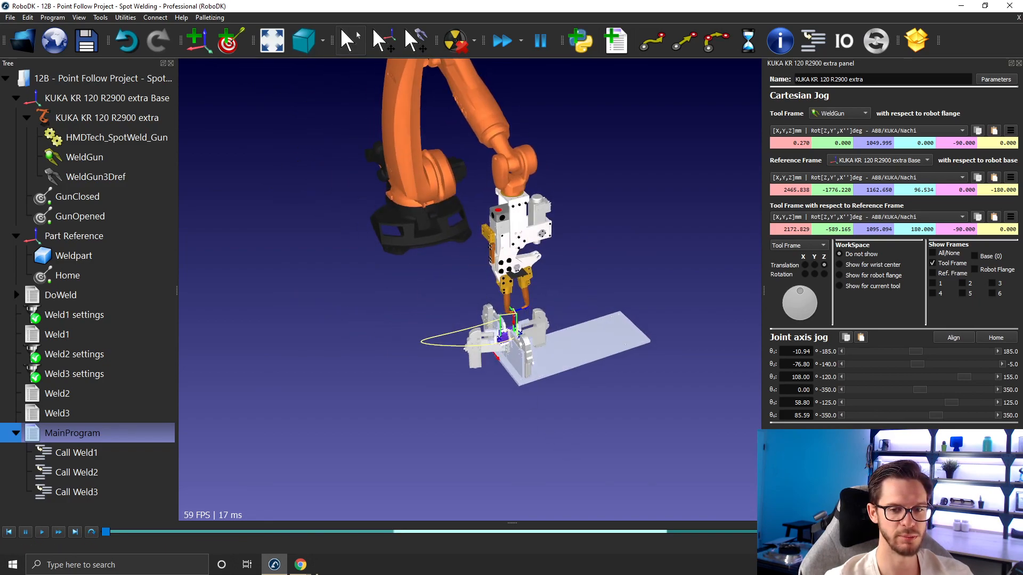
click(1018, 63)
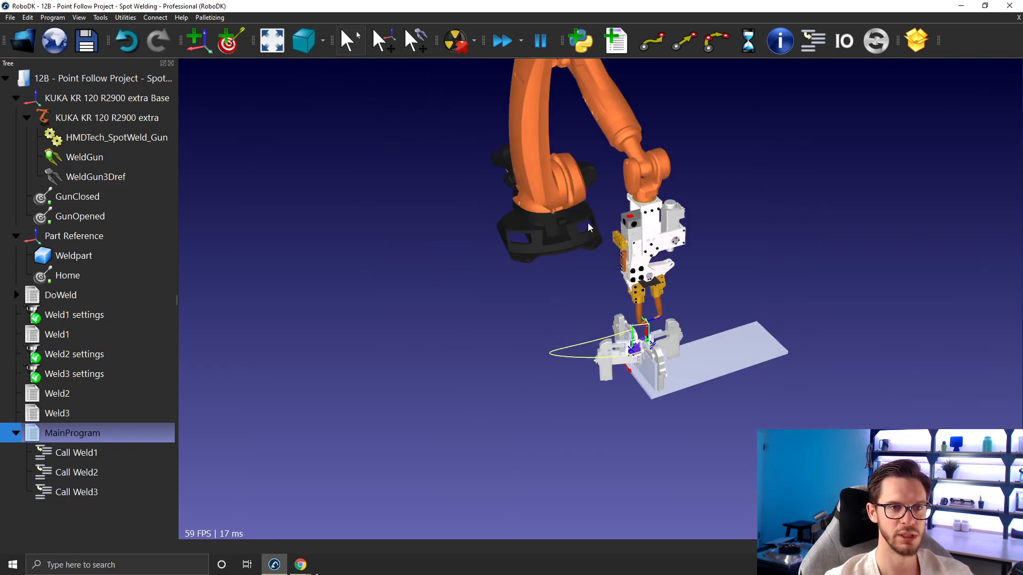
middle_drag(466, 248, 311, 372)
right_drag(311, 372, 502, 306)
middle_drag(501, 306, 532, 240)
right_drag(533, 239, 531, 267)
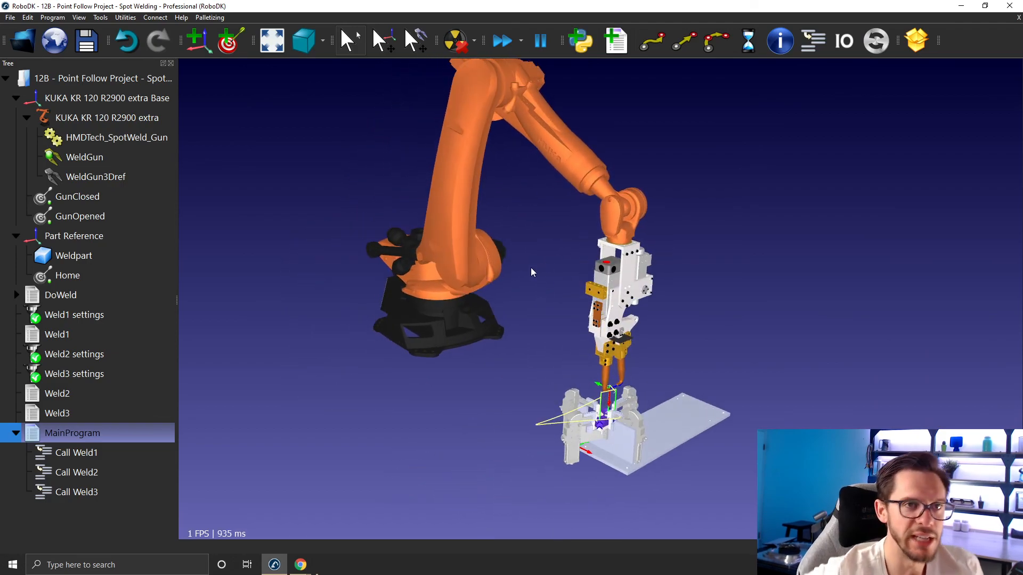